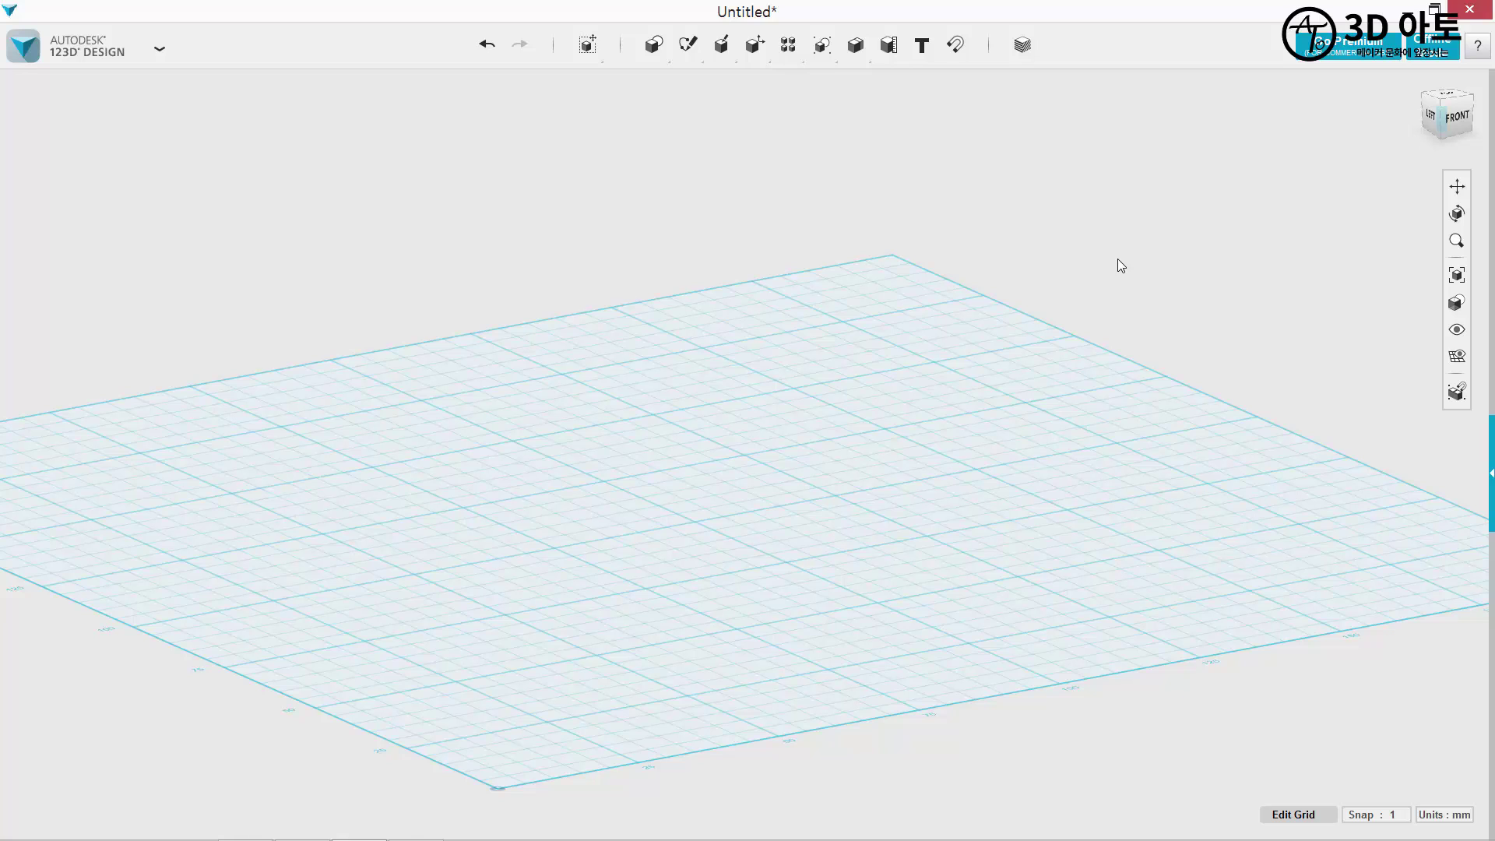
# Sketch a circle 30 mm in diameter centred on a major grid intersection of the ground plane.
pyautogui.moveTo(1032, 314); pyautogui.dragTo(1062, 307, button='middle')
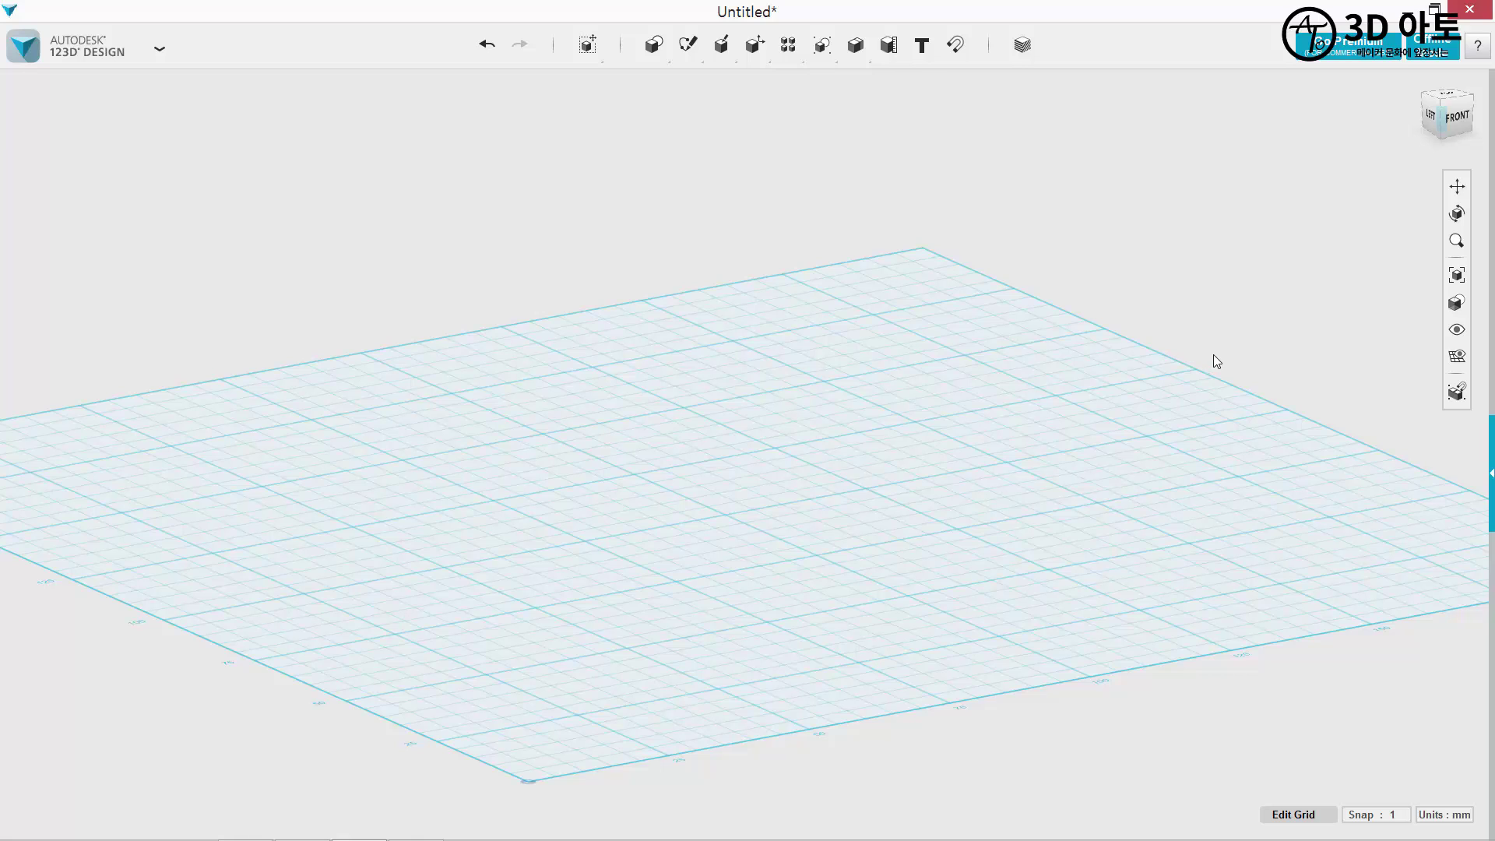
pyautogui.click(1450, 101)
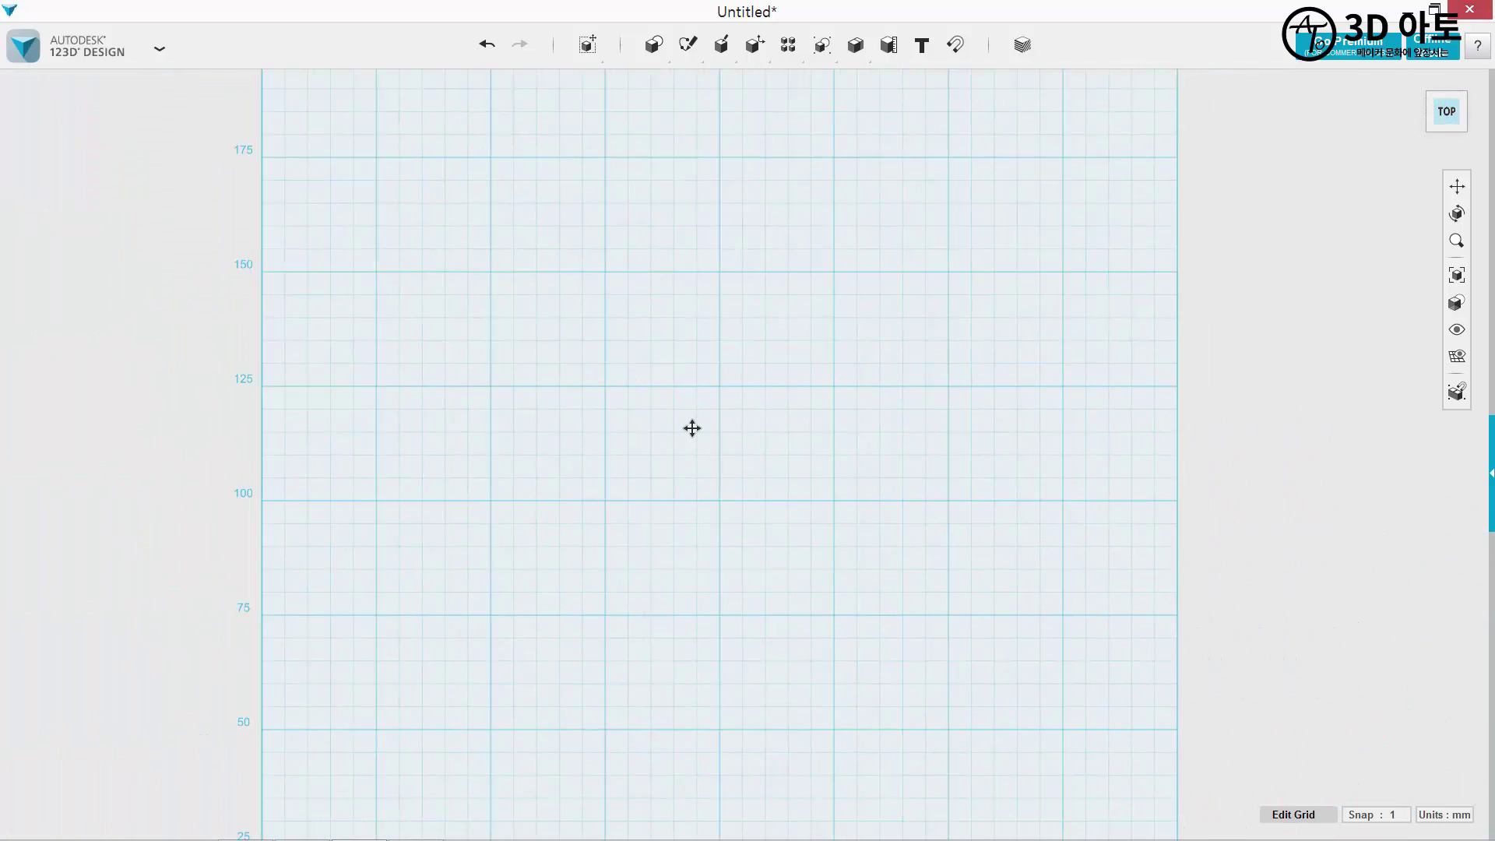
pyautogui.moveTo(691, 54)
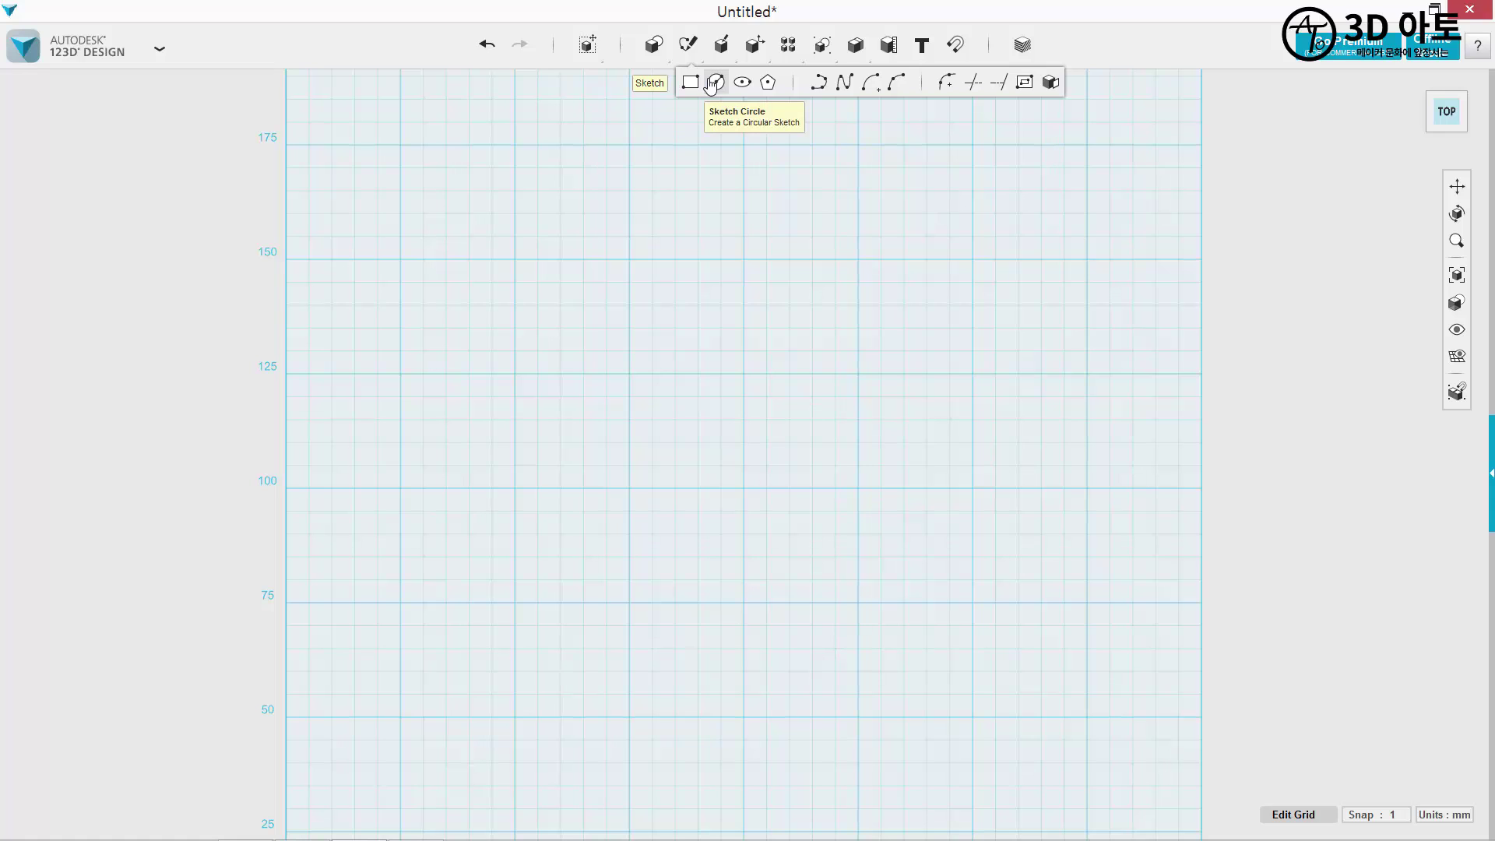
pyautogui.click(711, 84)
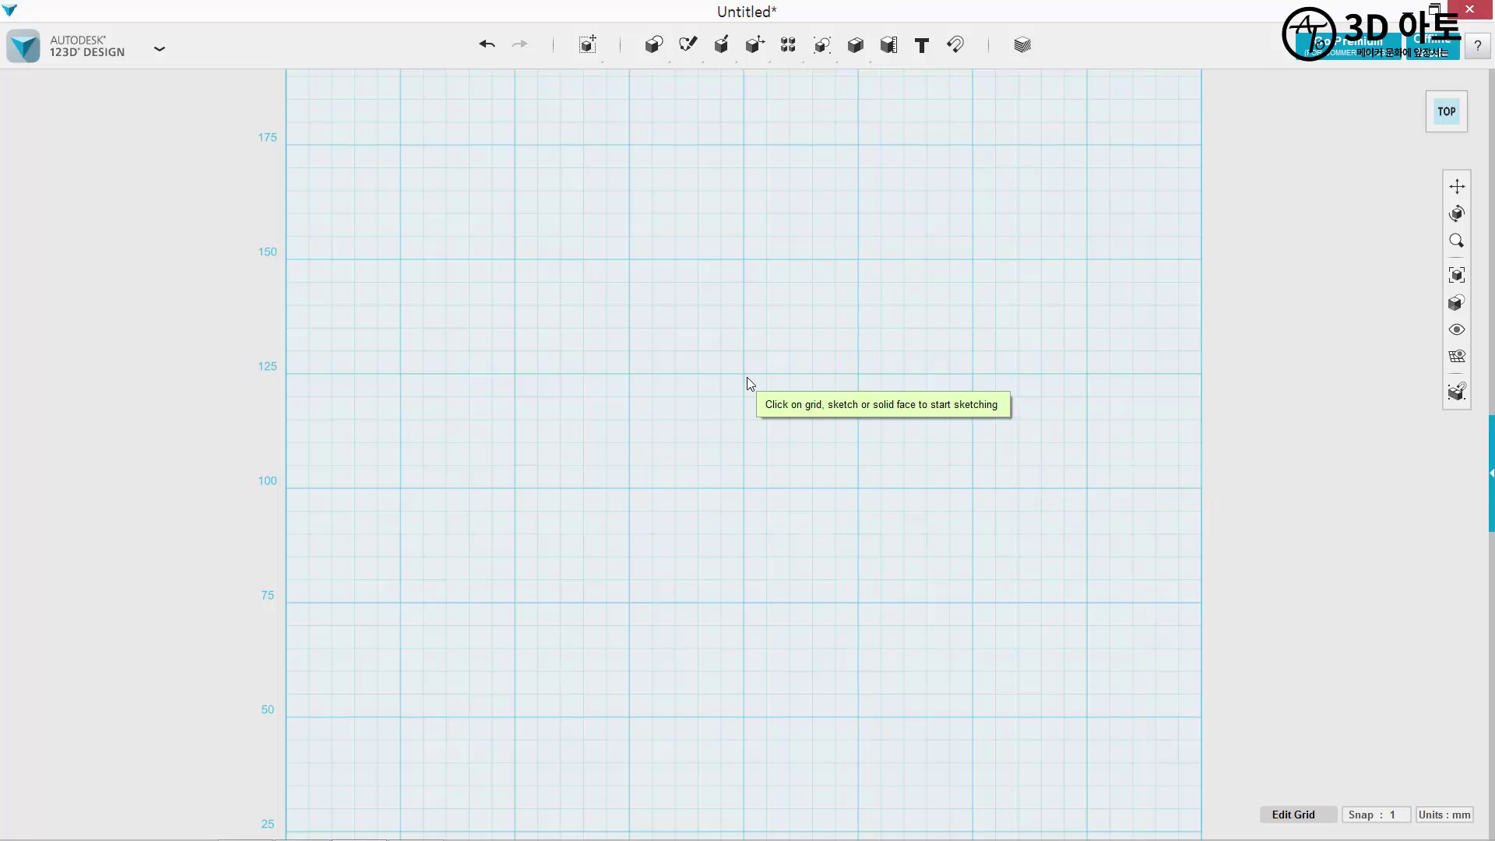
pyautogui.click(736, 433)
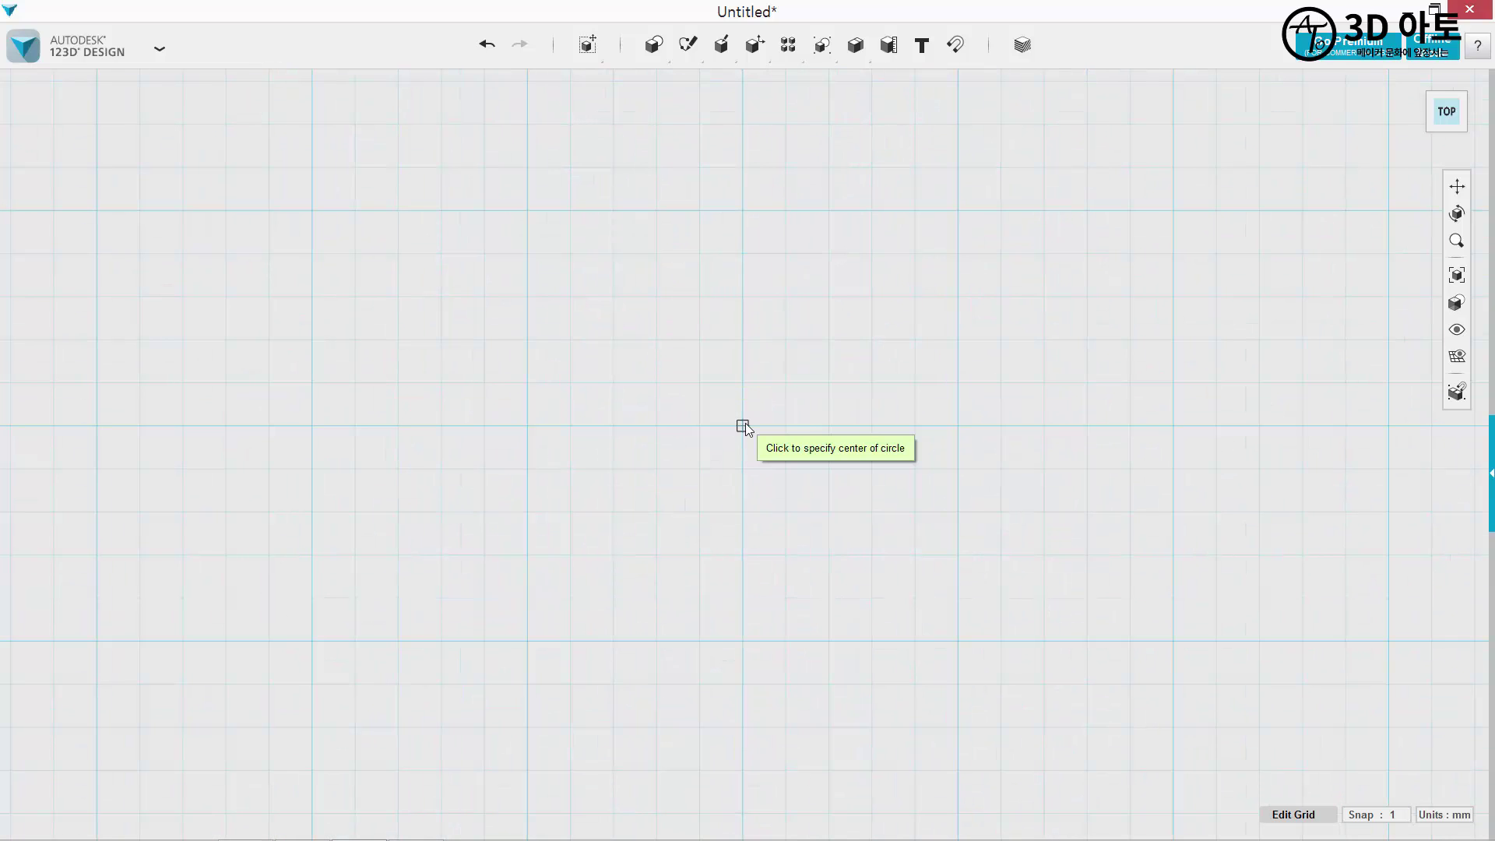
pyautogui.click(743, 426)
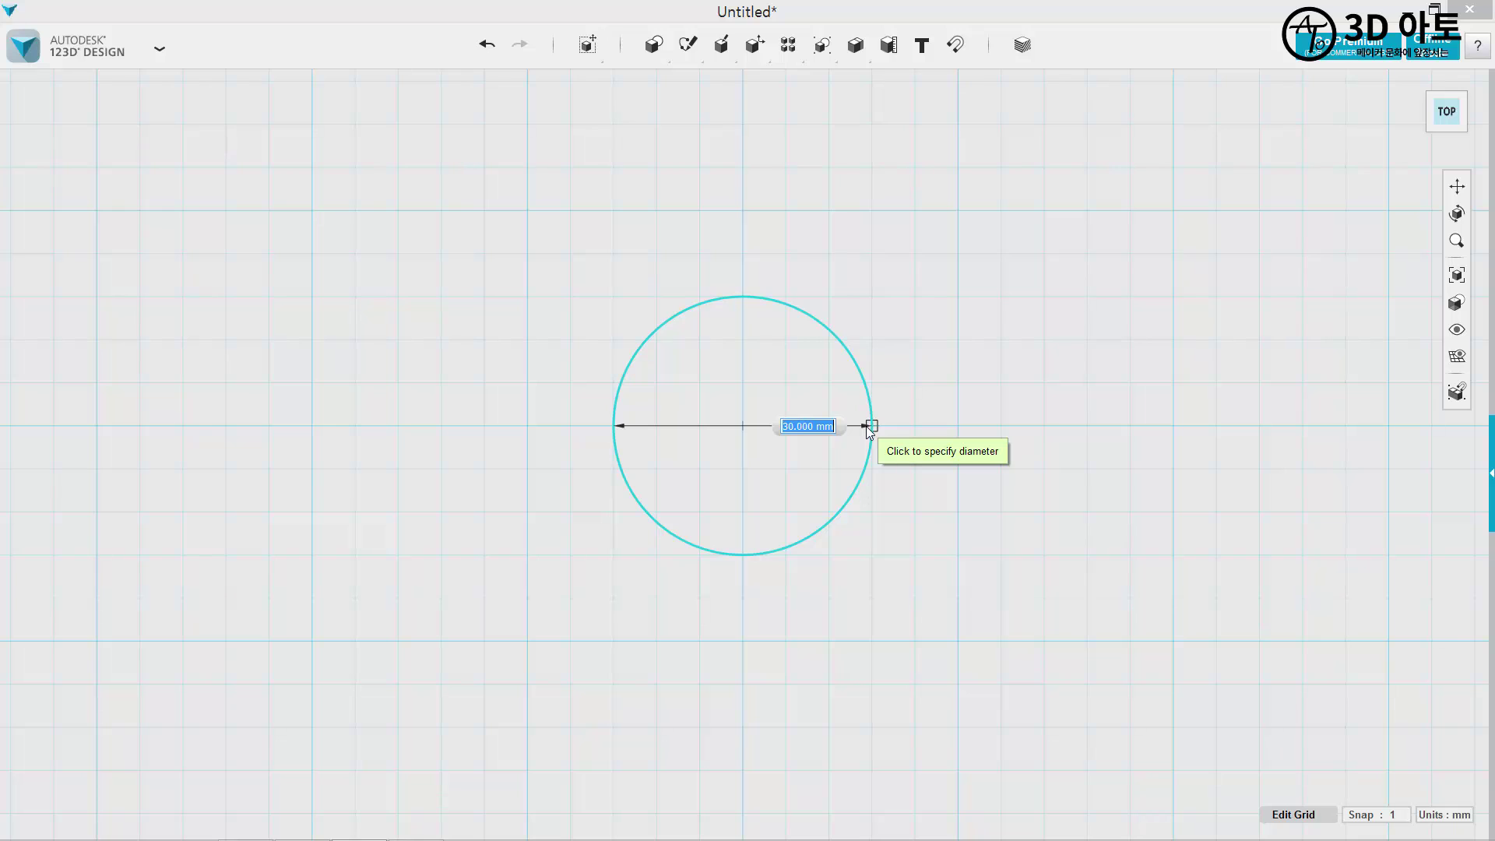
pyautogui.press('Tab')
pyautogui.click(869, 427)
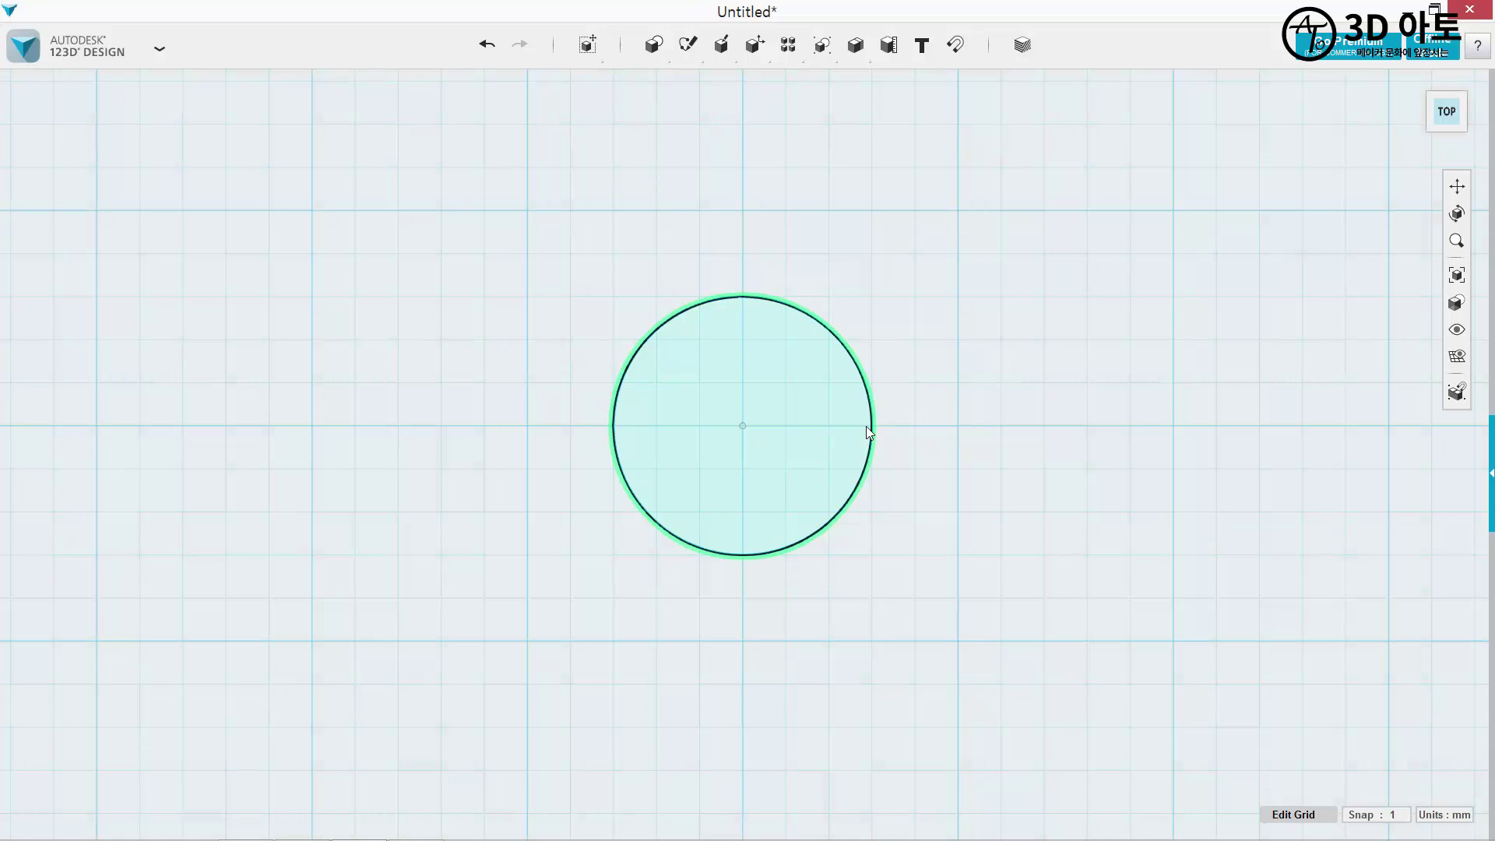
# Place a copy of the circle 20 mm directly above the original.
pyautogui.scroll(2, 796, 334)
pyautogui.moveTo(961, 419); pyautogui.dragTo(1038, 393, button='middle')
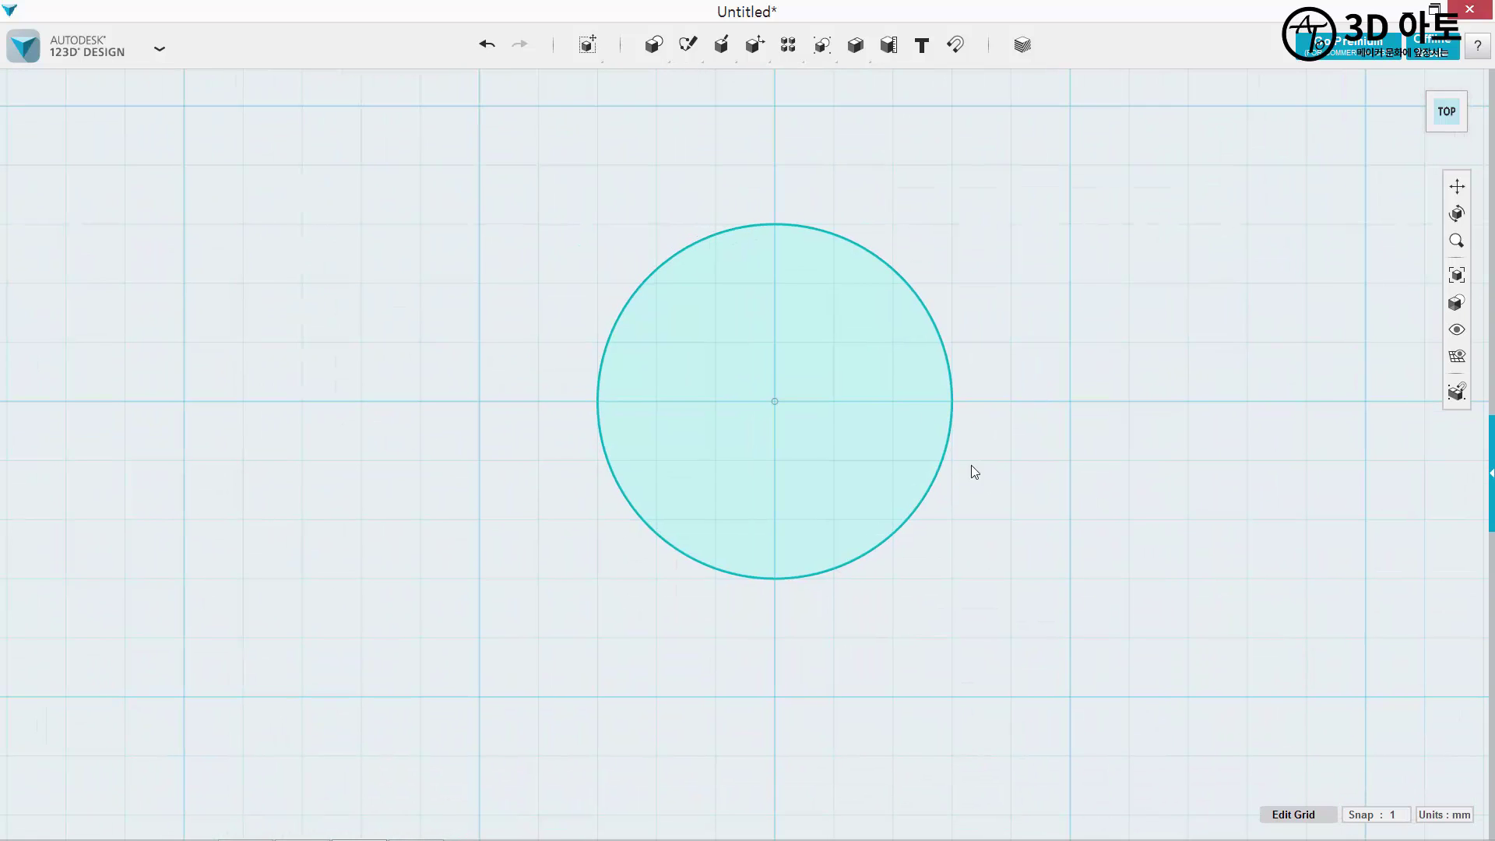
pyautogui.click(871, 399)
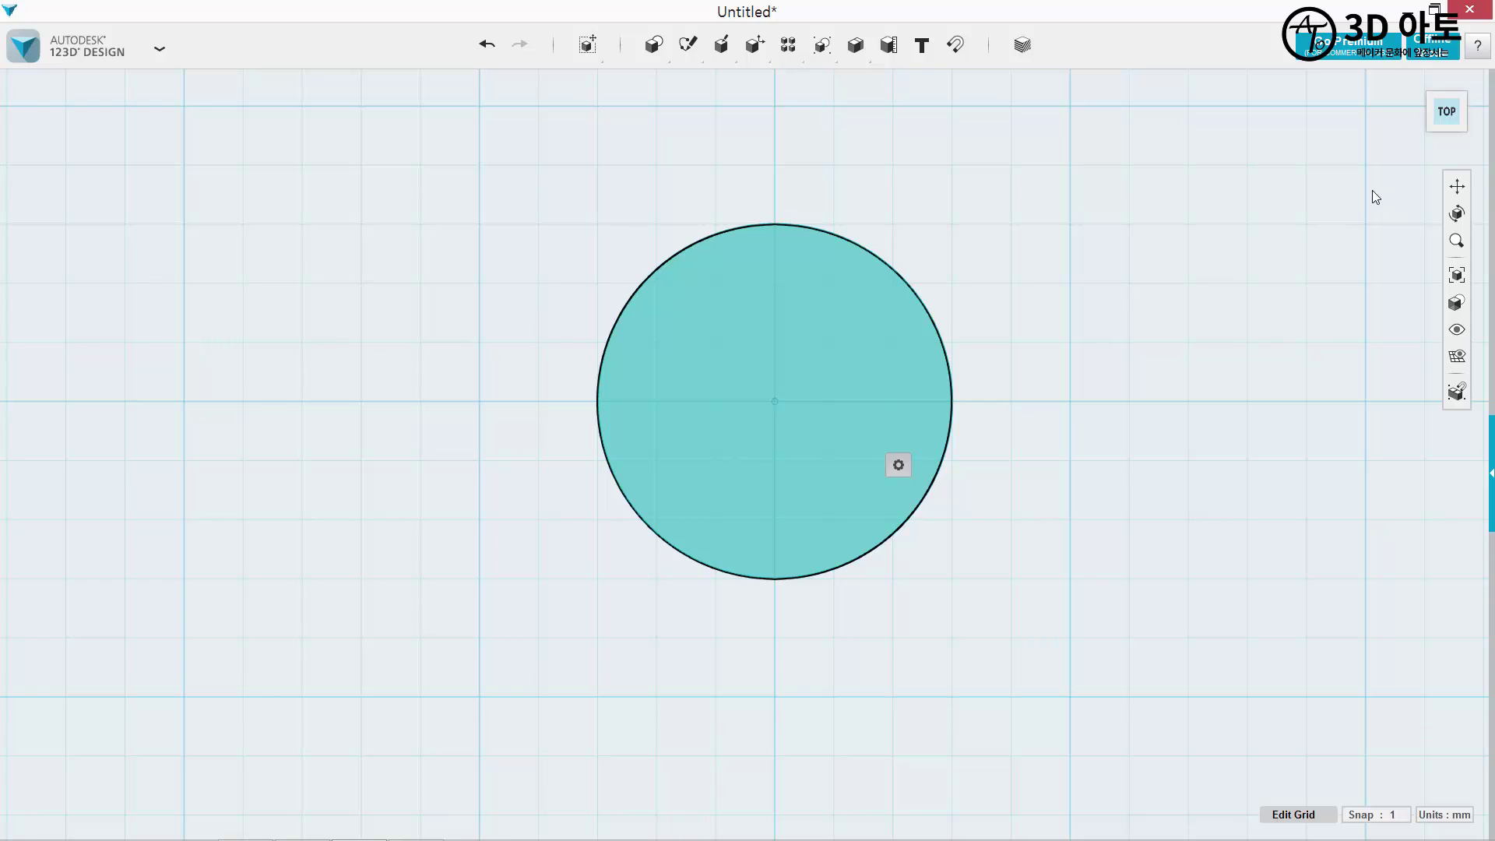
pyautogui.moveTo(1449, 144)
pyautogui.click(1447, 142)
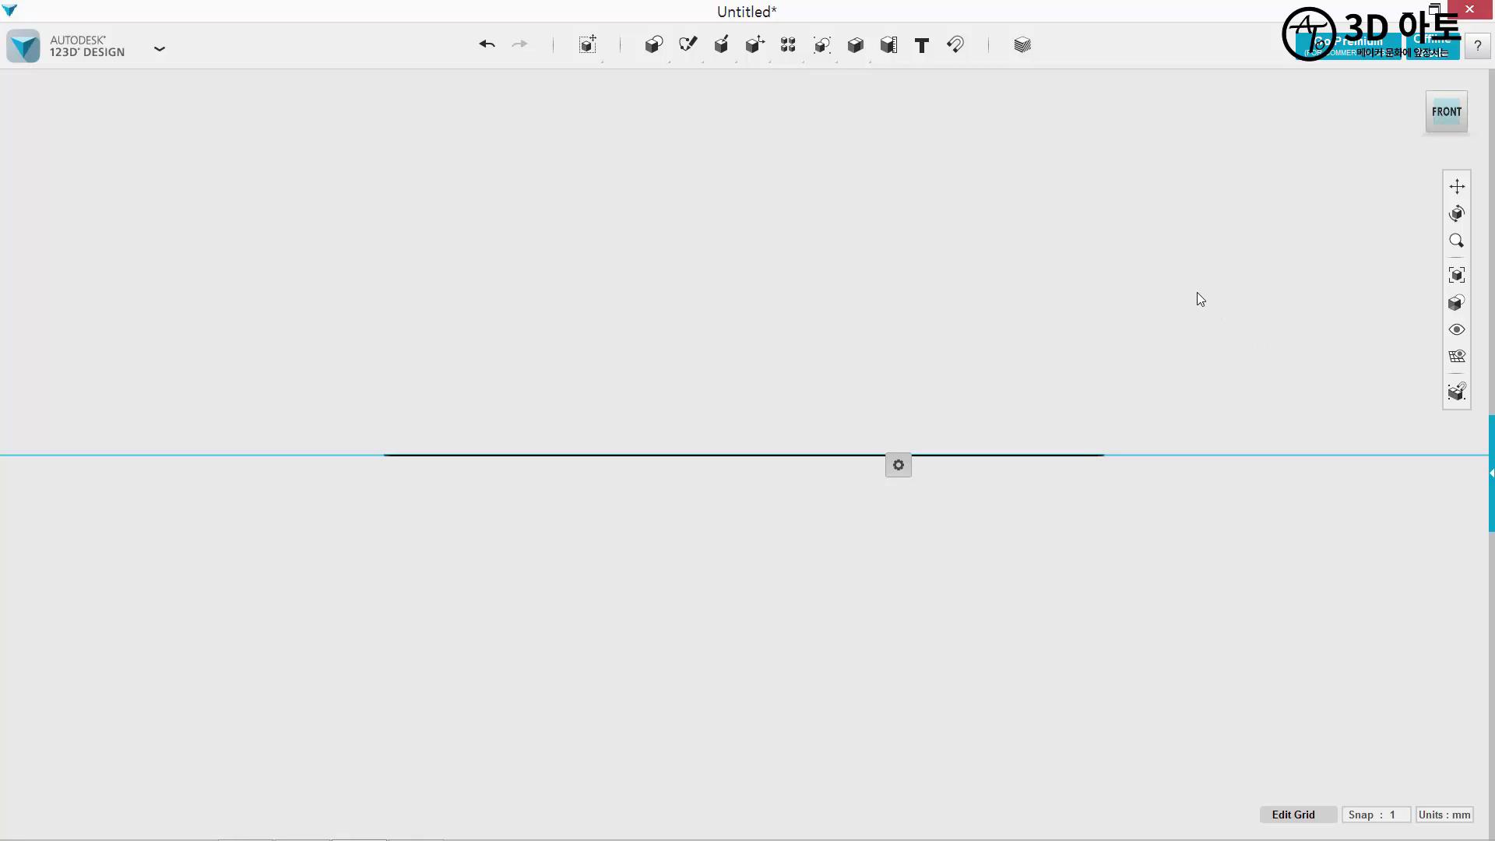
pyautogui.hotkey('ctrl', 't')
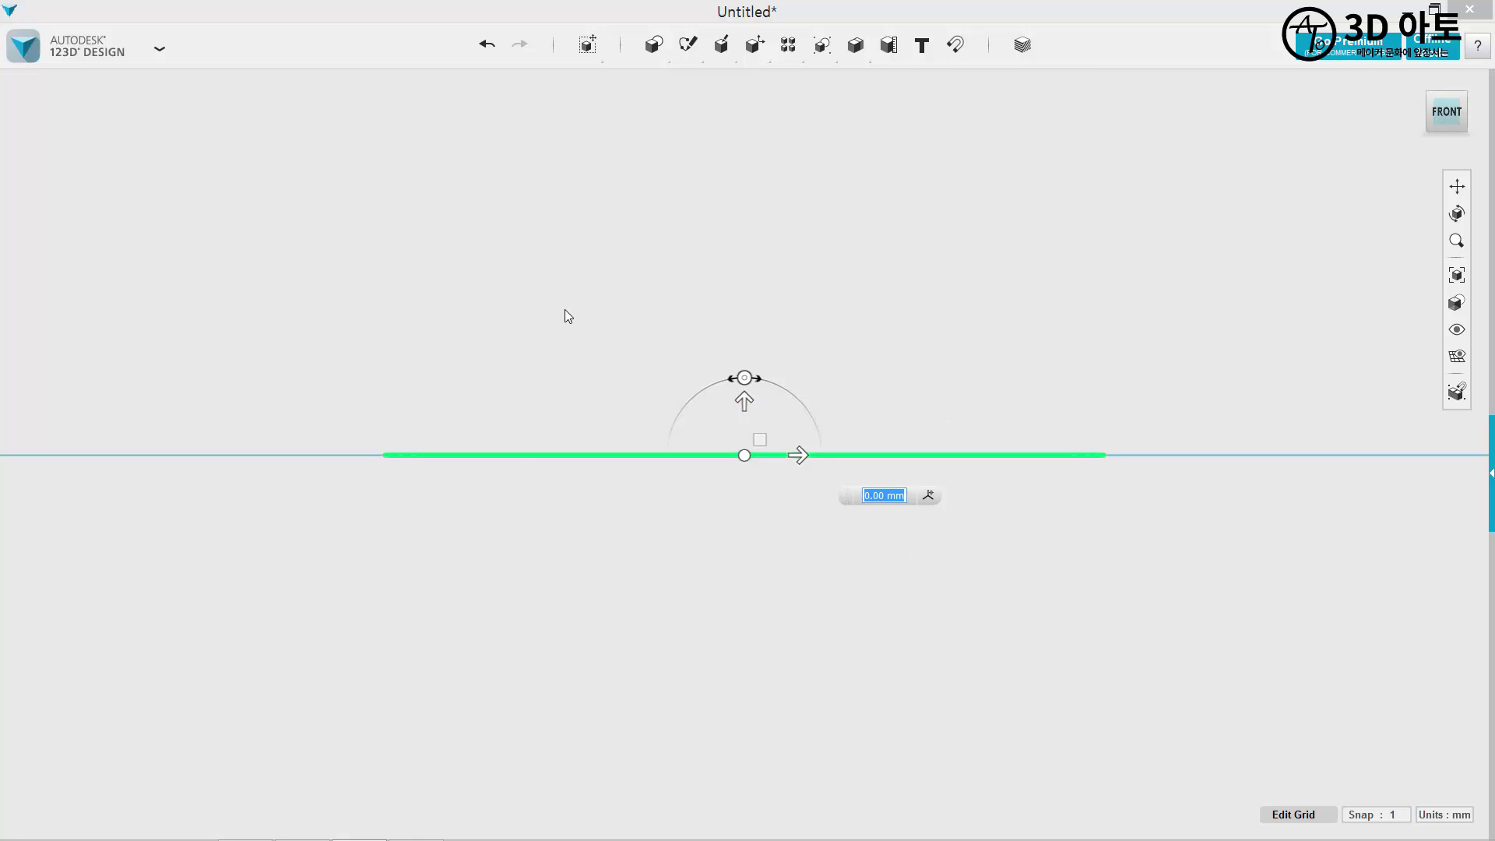
pyautogui.moveTo(688, 224); pyautogui.dragTo(690, 337, button='middle')
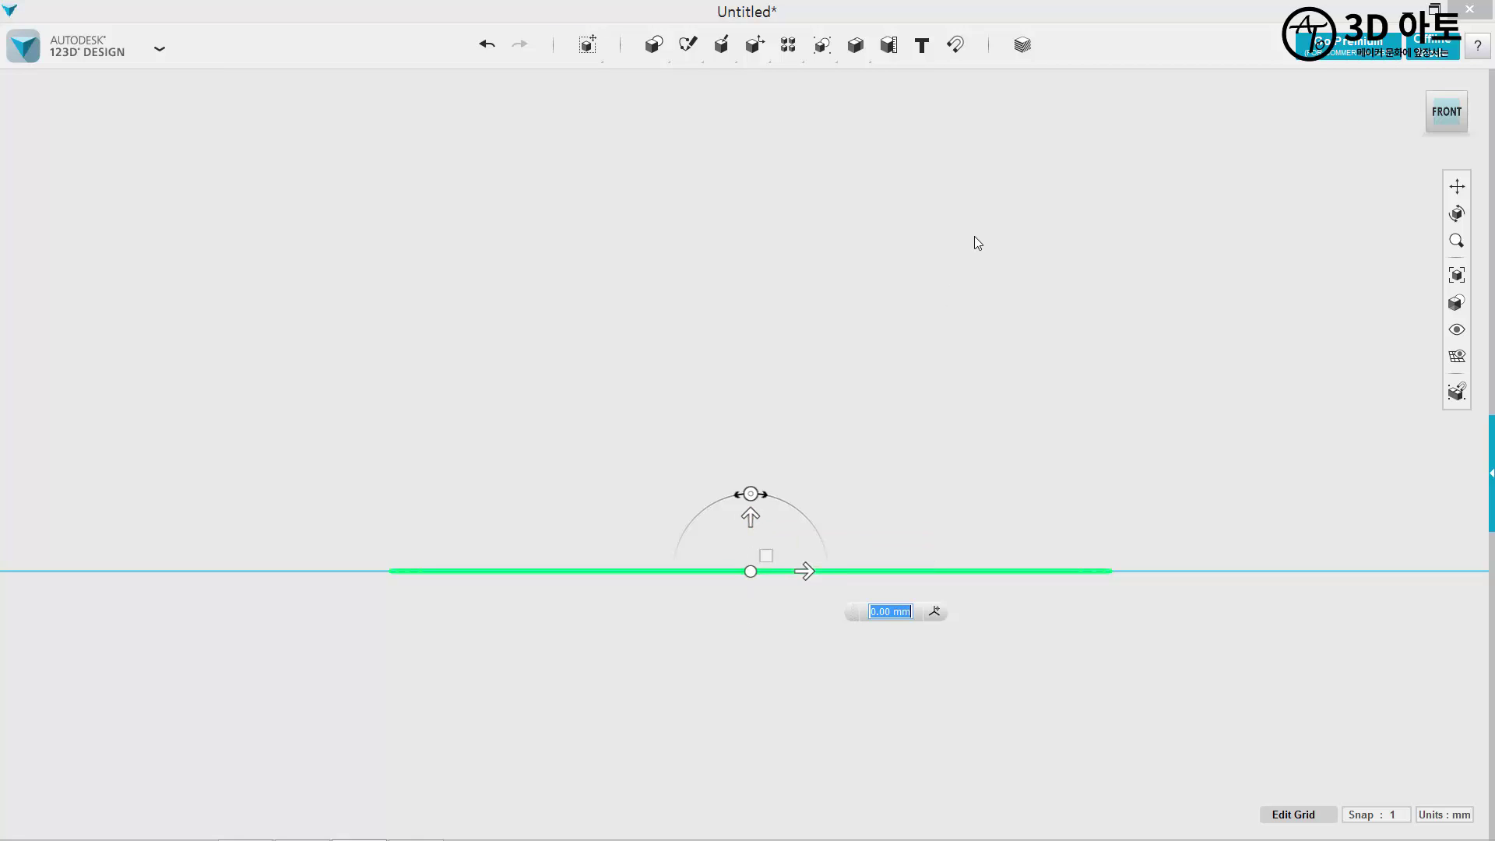
pyautogui.write('20')
pyautogui.press('Return')
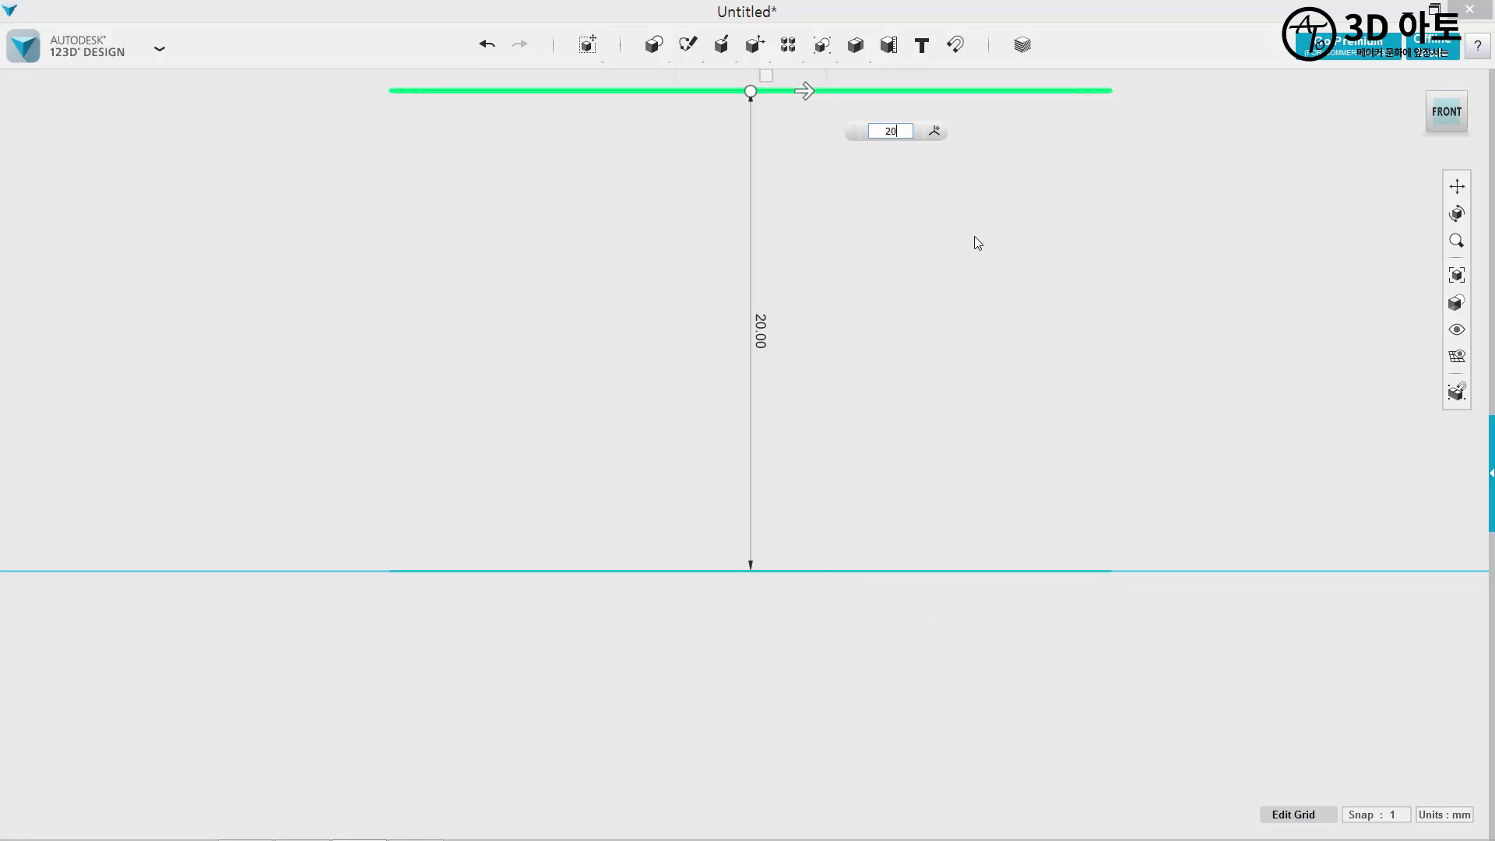
pyautogui.scroll(-2, 851, 303)
pyautogui.moveTo(988, 314); pyautogui.dragTo(919, 464, button='middle')
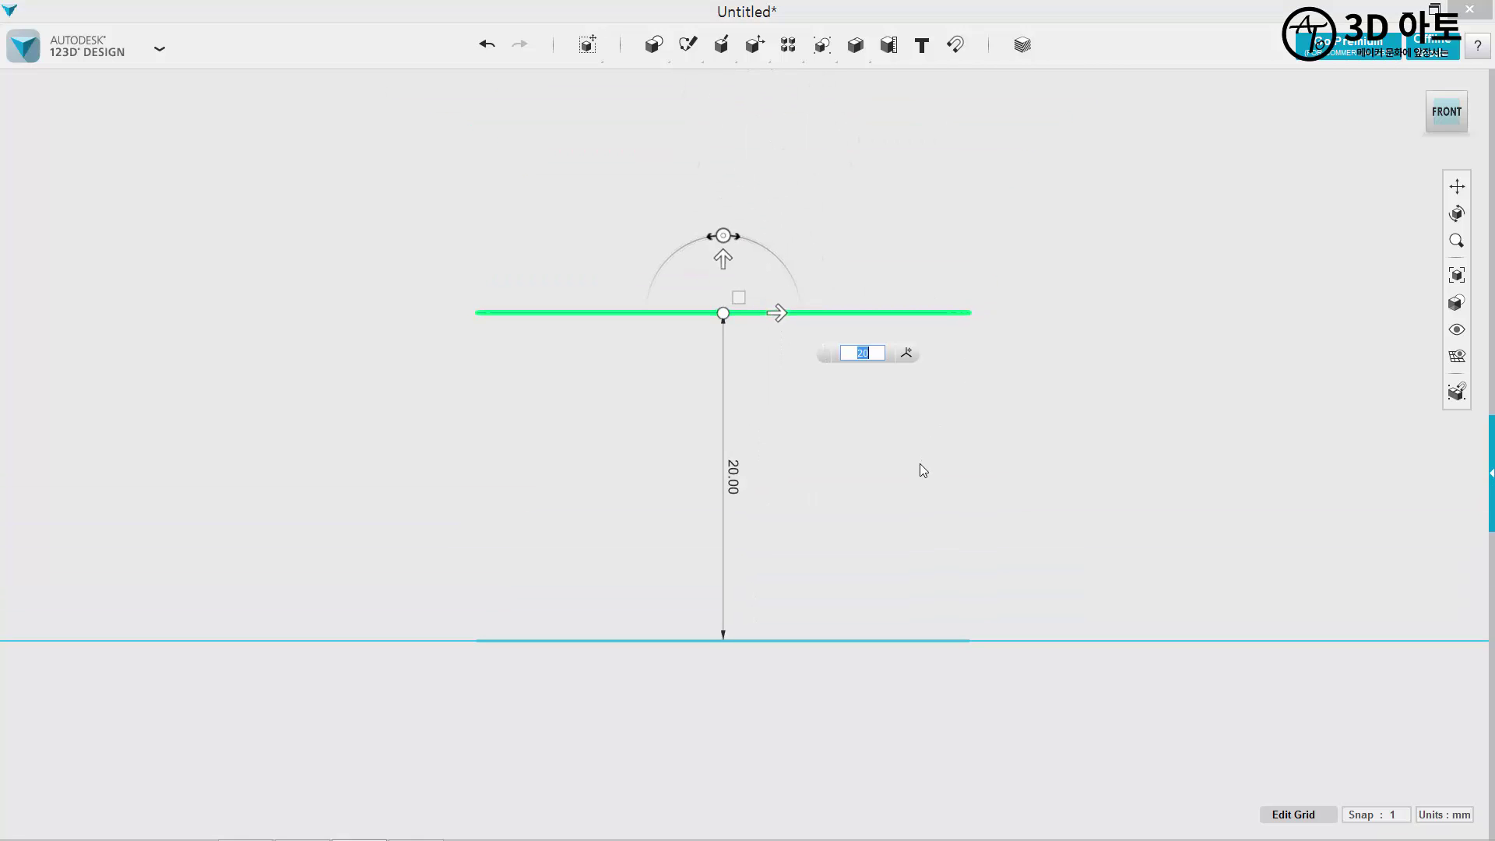
pyautogui.click(918, 464)
# Place another copy of the circle 20 mm directly above the raised one.
pyautogui.scroll(1, 919, 464)
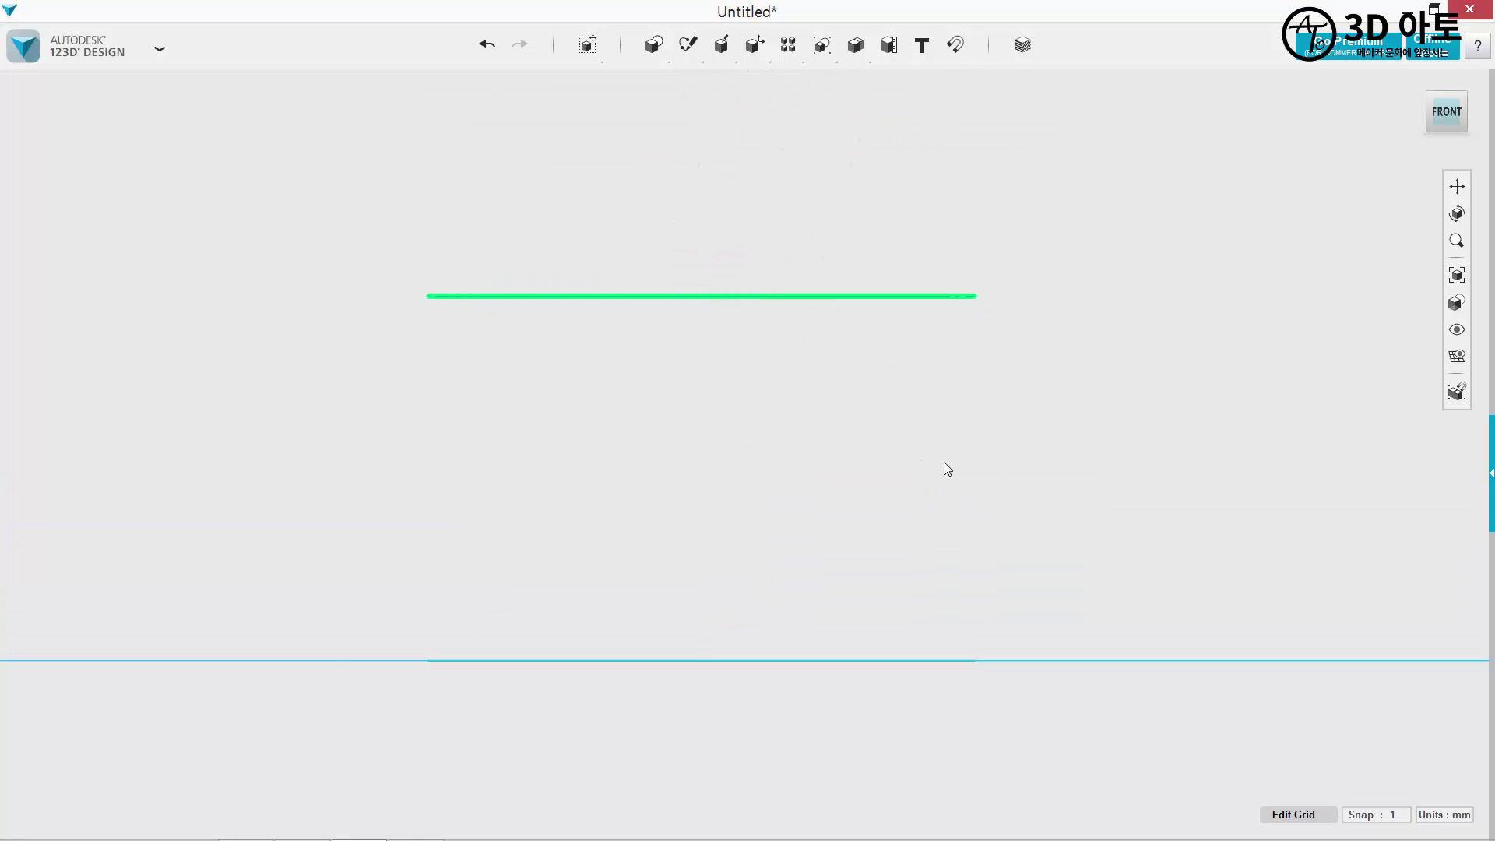
pyautogui.hotkey('ctrl', 't')
pyautogui.moveTo(819, 470); pyautogui.dragTo(818, 570, button='middle')
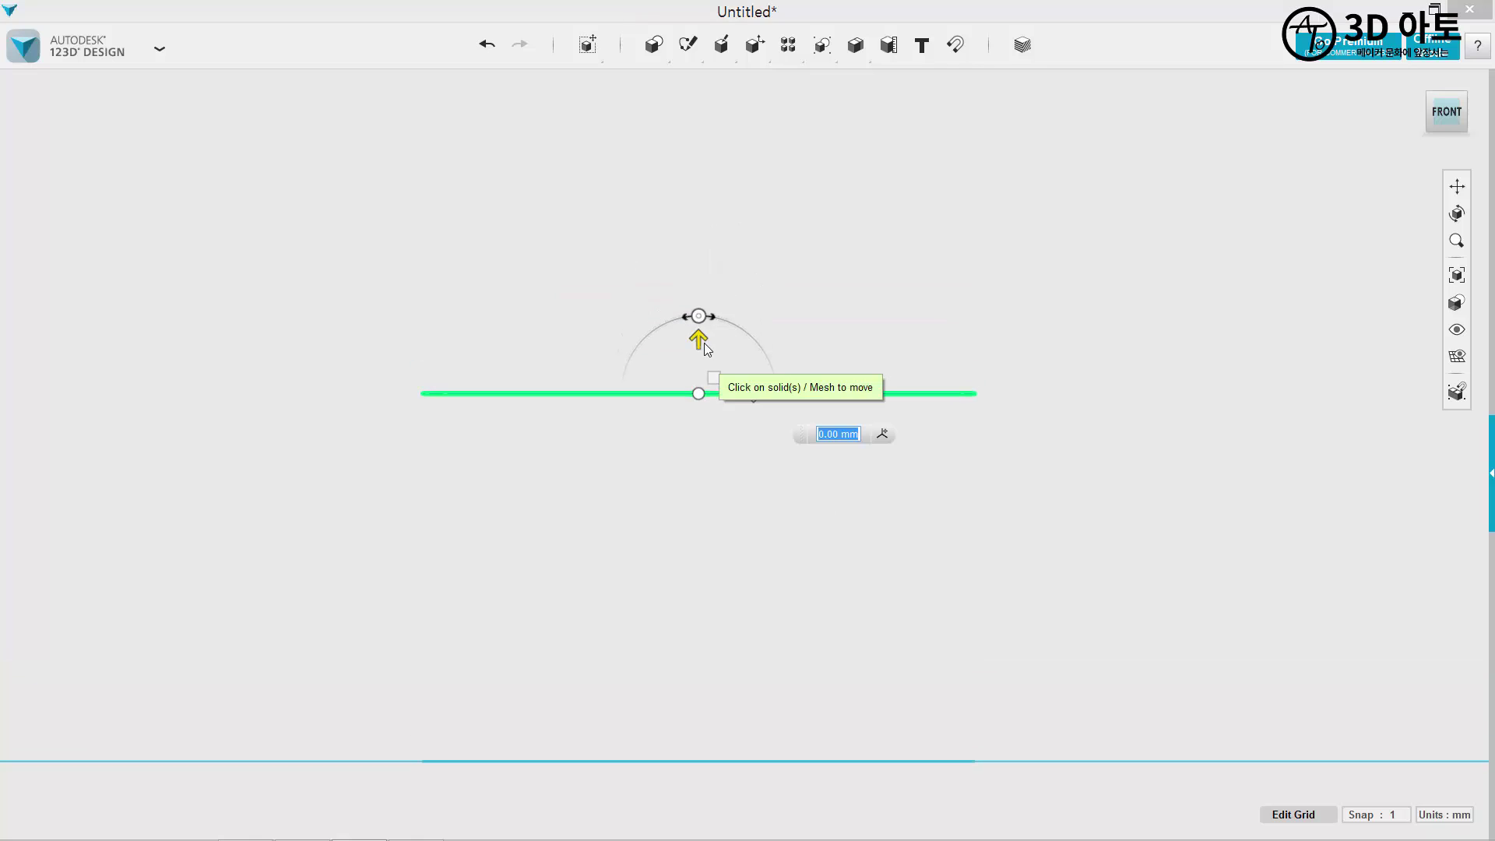
pyautogui.write('20')
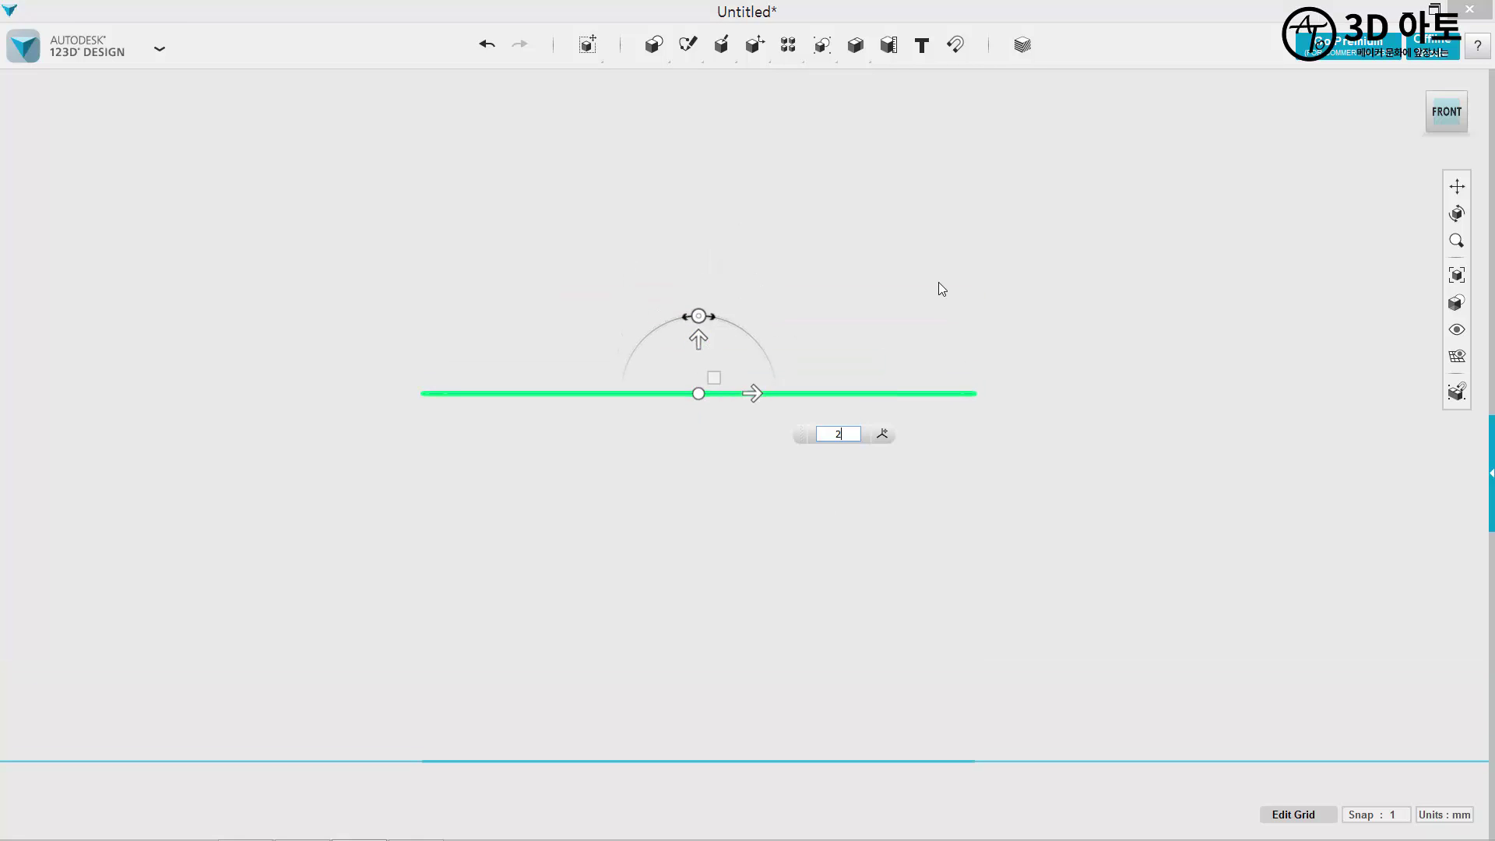
pyautogui.press('Return')
pyautogui.moveTo(911, 231); pyautogui.dragTo(963, 554, button='middle')
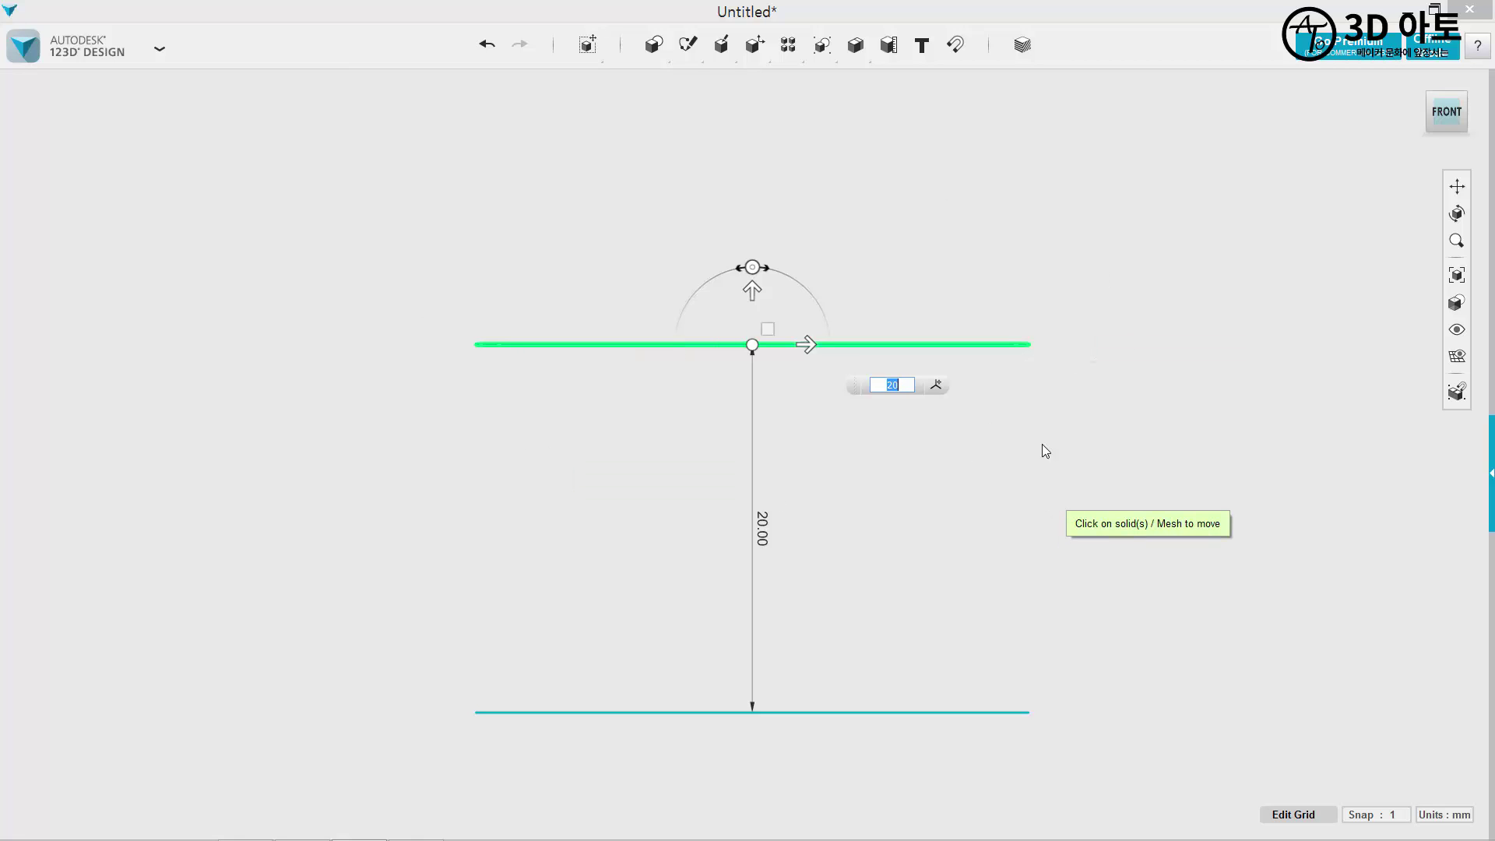
pyautogui.click(1016, 200)
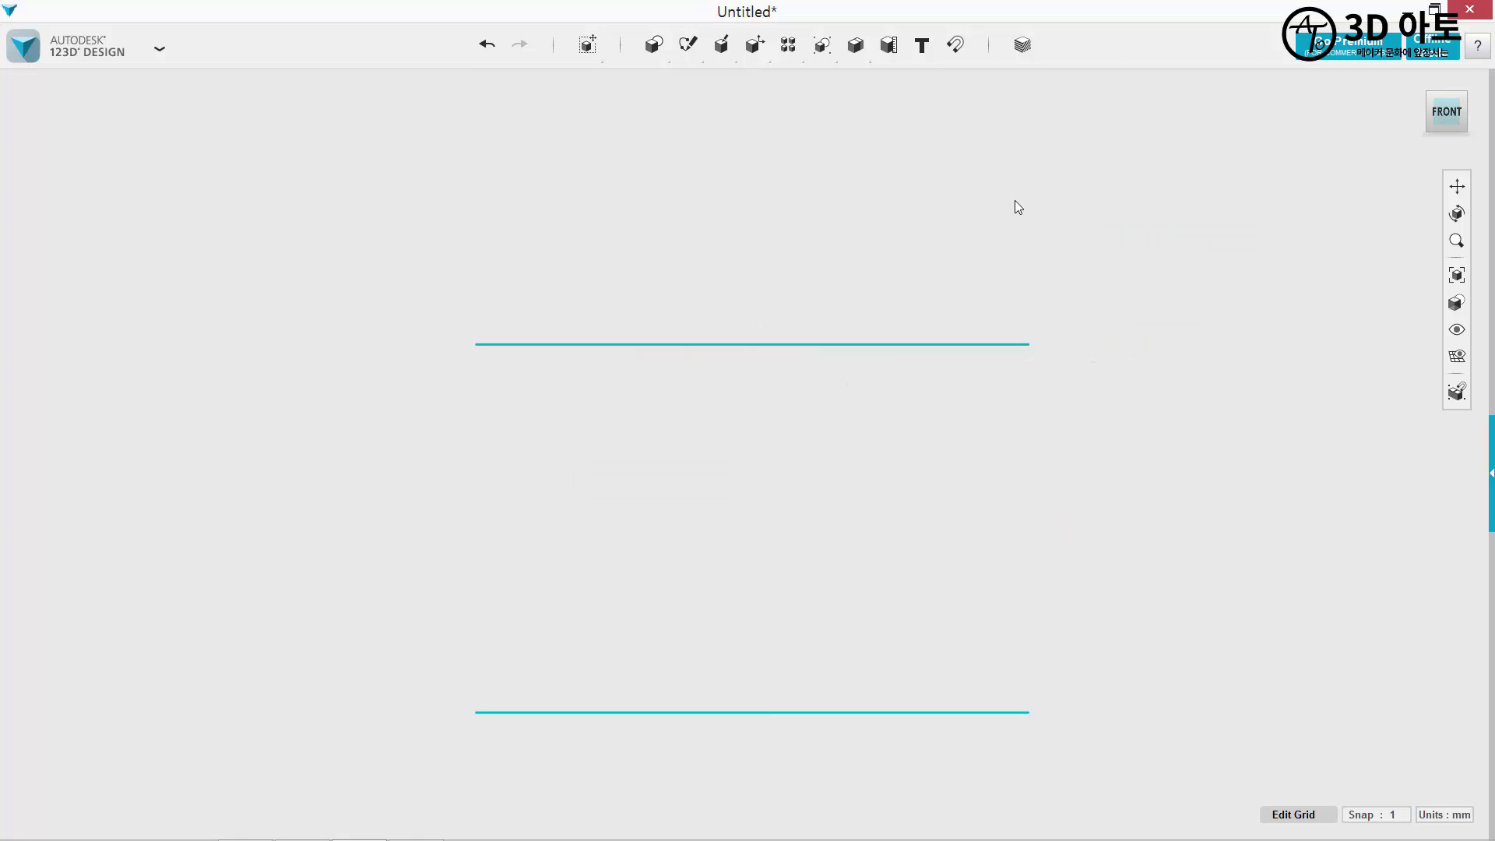
# Examine the stacked circles from the front and at an angle to check their number and spacing.
pyautogui.click(998, 345)
pyautogui.moveTo(998, 347)
pyautogui.mouseDown(button='right')
pyautogui.moveTo(1076, 245)
pyautogui.moveTo(1072, 289)
pyautogui.mouseUp(button='right')
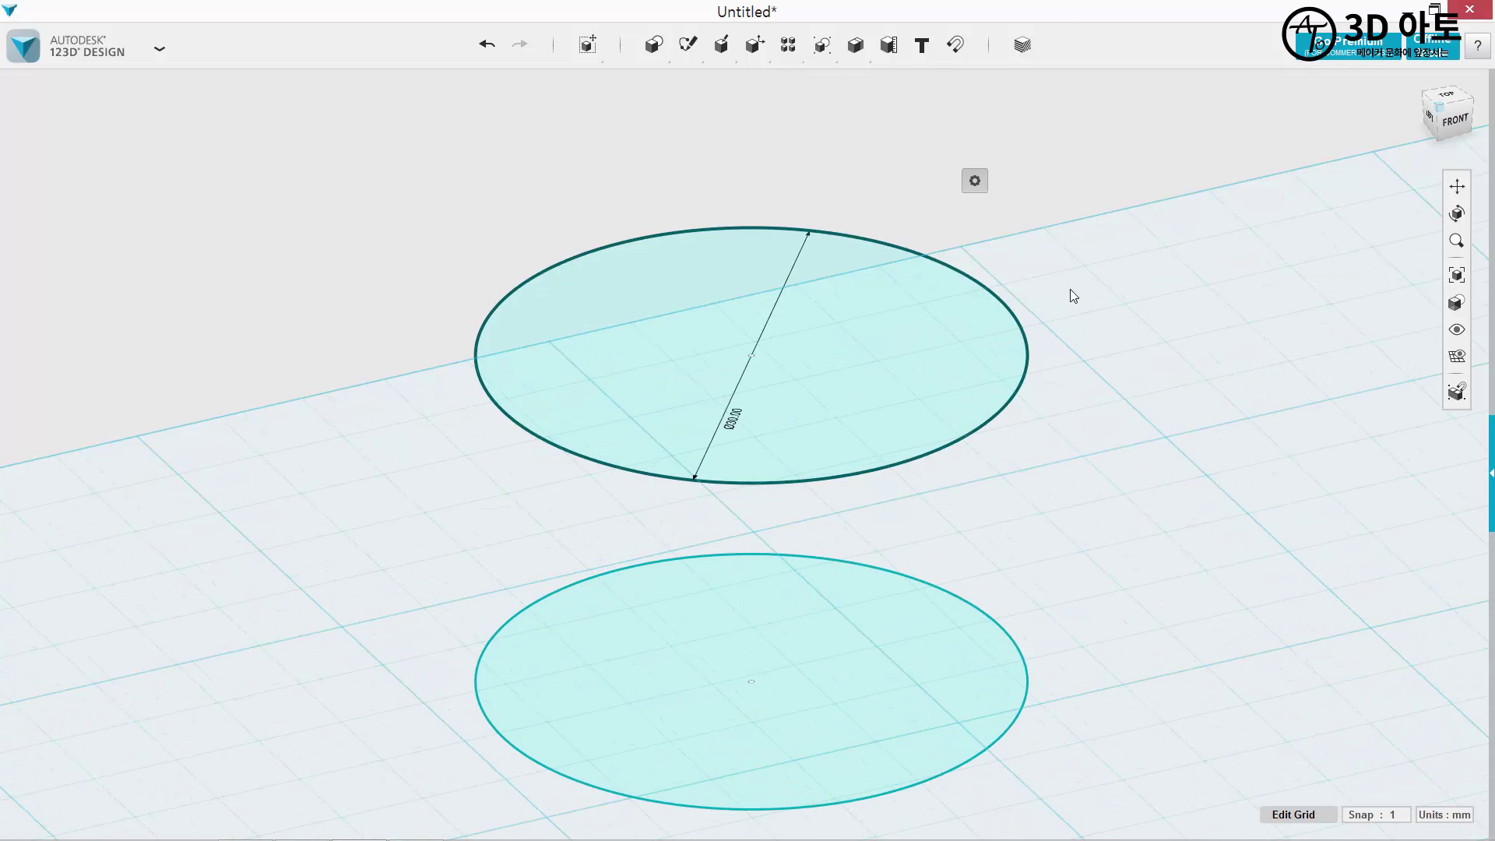
pyautogui.scroll(3, 1021, 351)
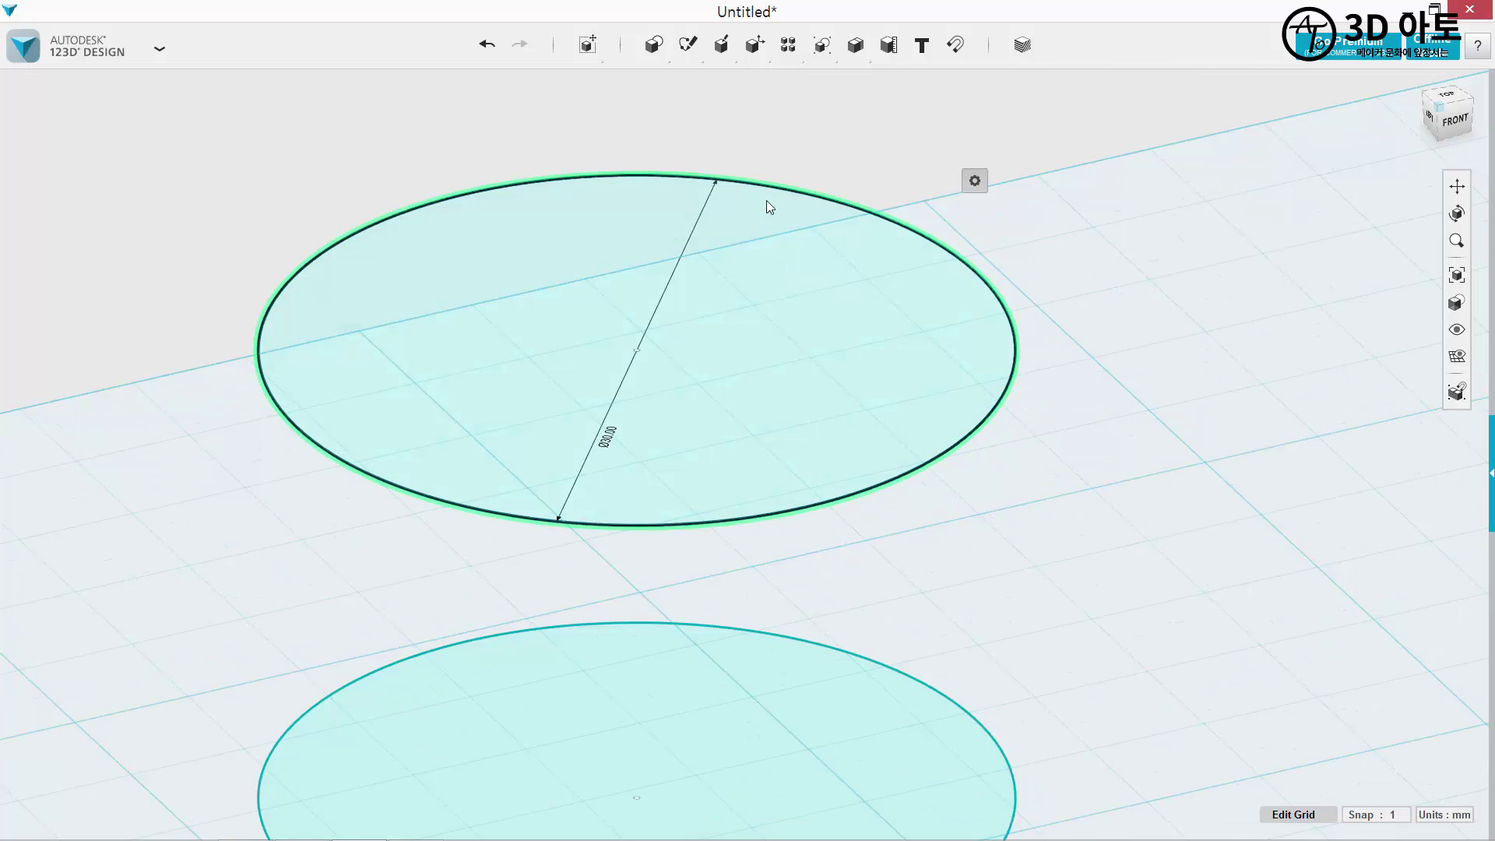
pyautogui.click(822, 335)
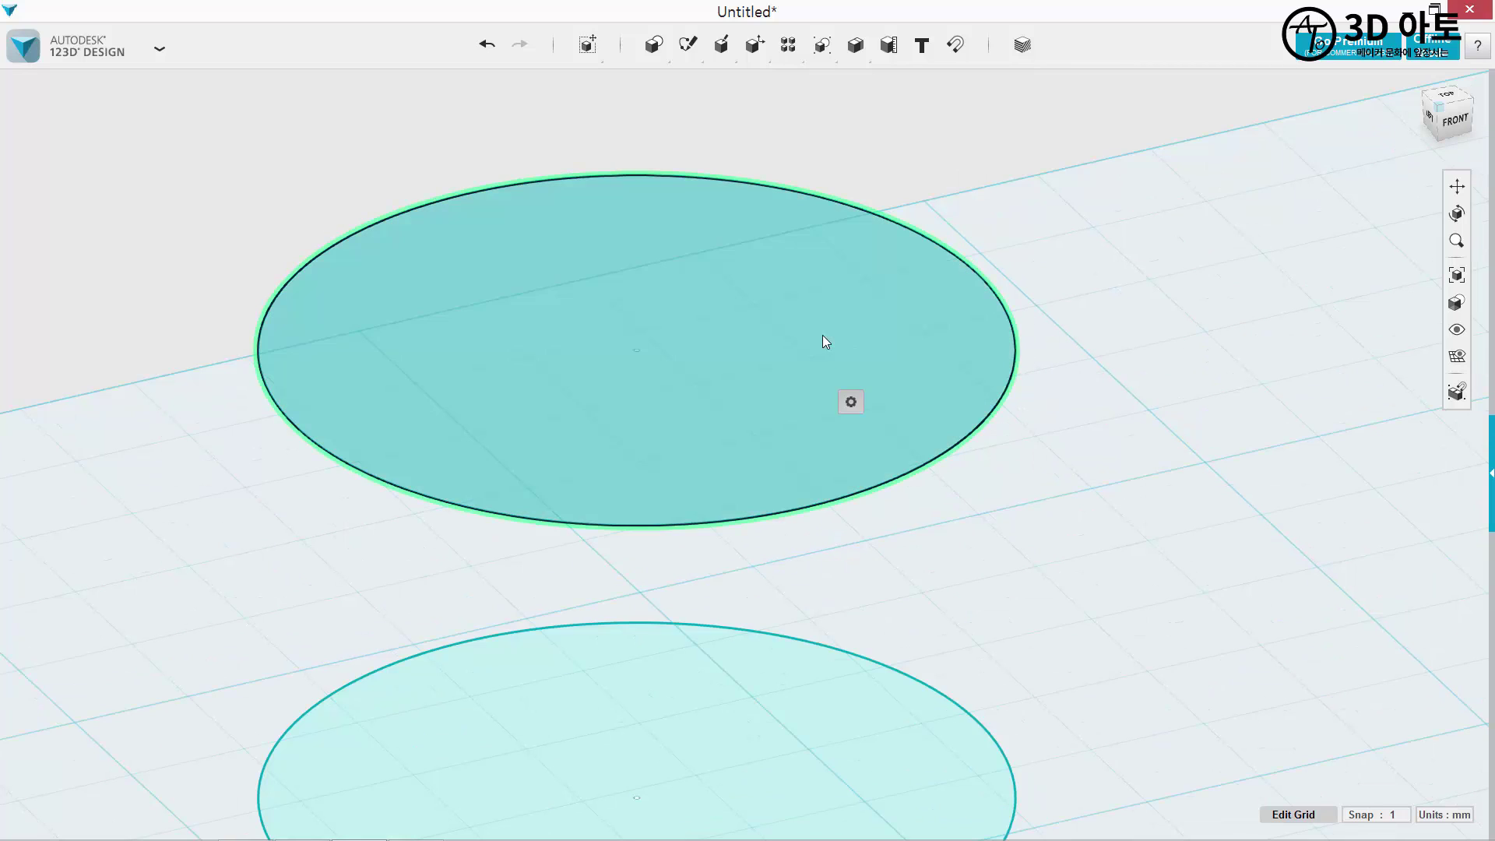
pyautogui.click(1155, 408)
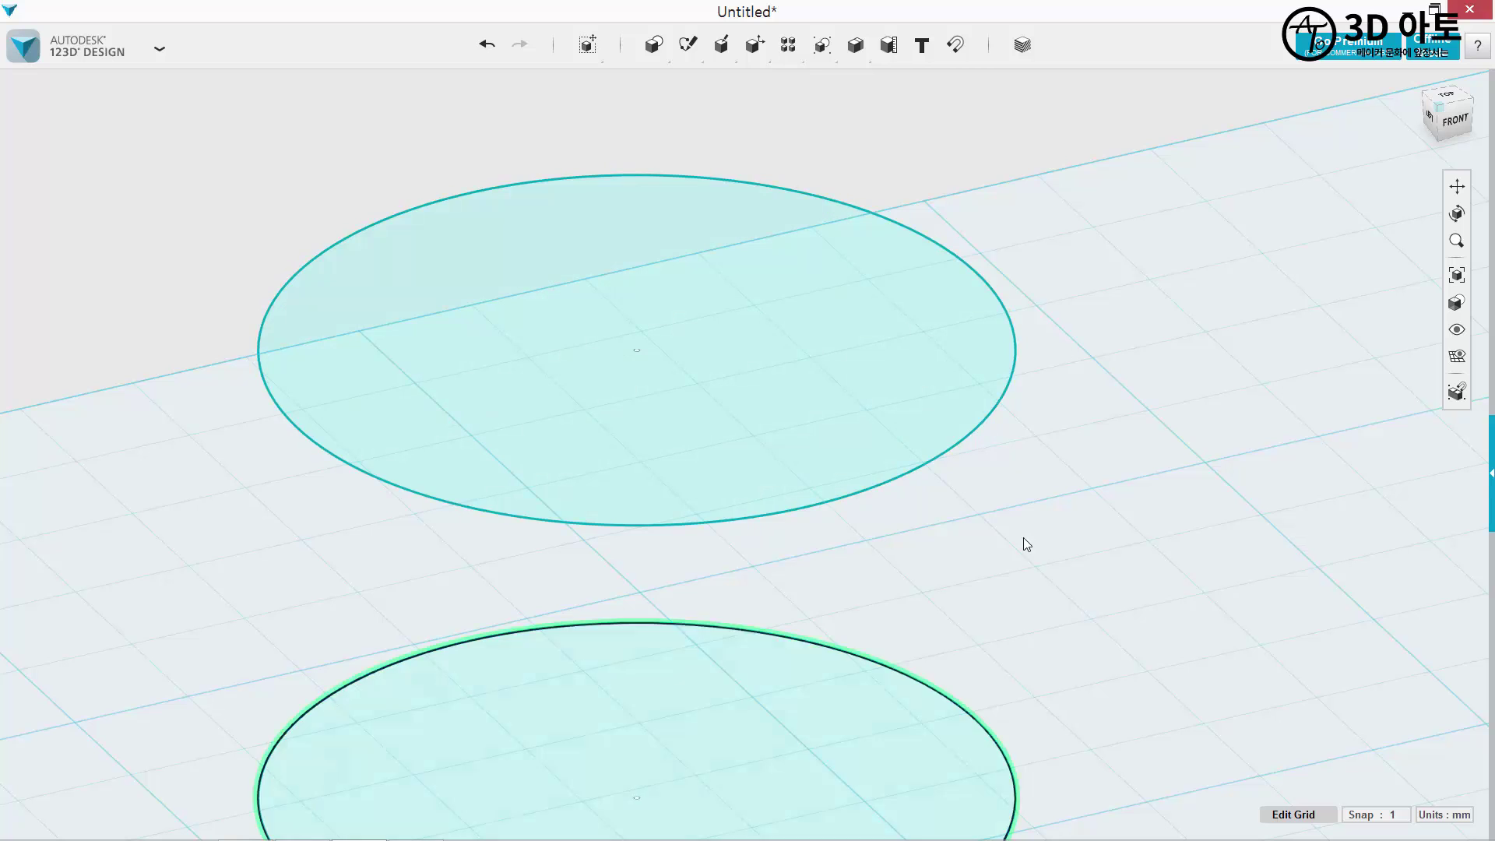
pyautogui.click(1452, 115)
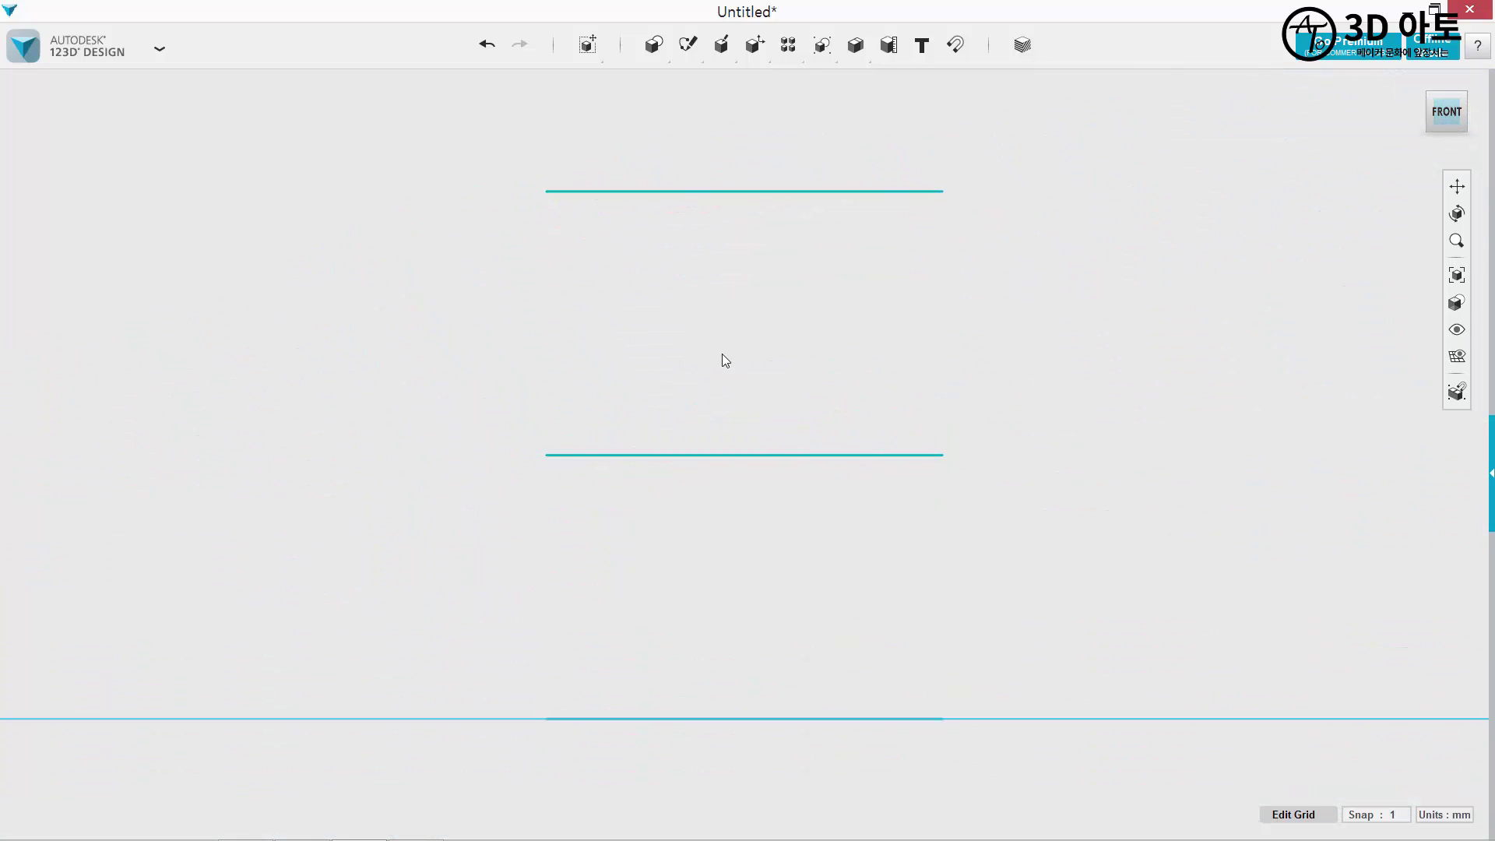
pyautogui.moveTo(724, 320)
pyautogui.mouseDown(button='right')
pyautogui.moveTo(744, 327)
pyautogui.moveTo(751, 360)
pyautogui.moveTo(731, 304)
pyautogui.mouseUp(button='right')
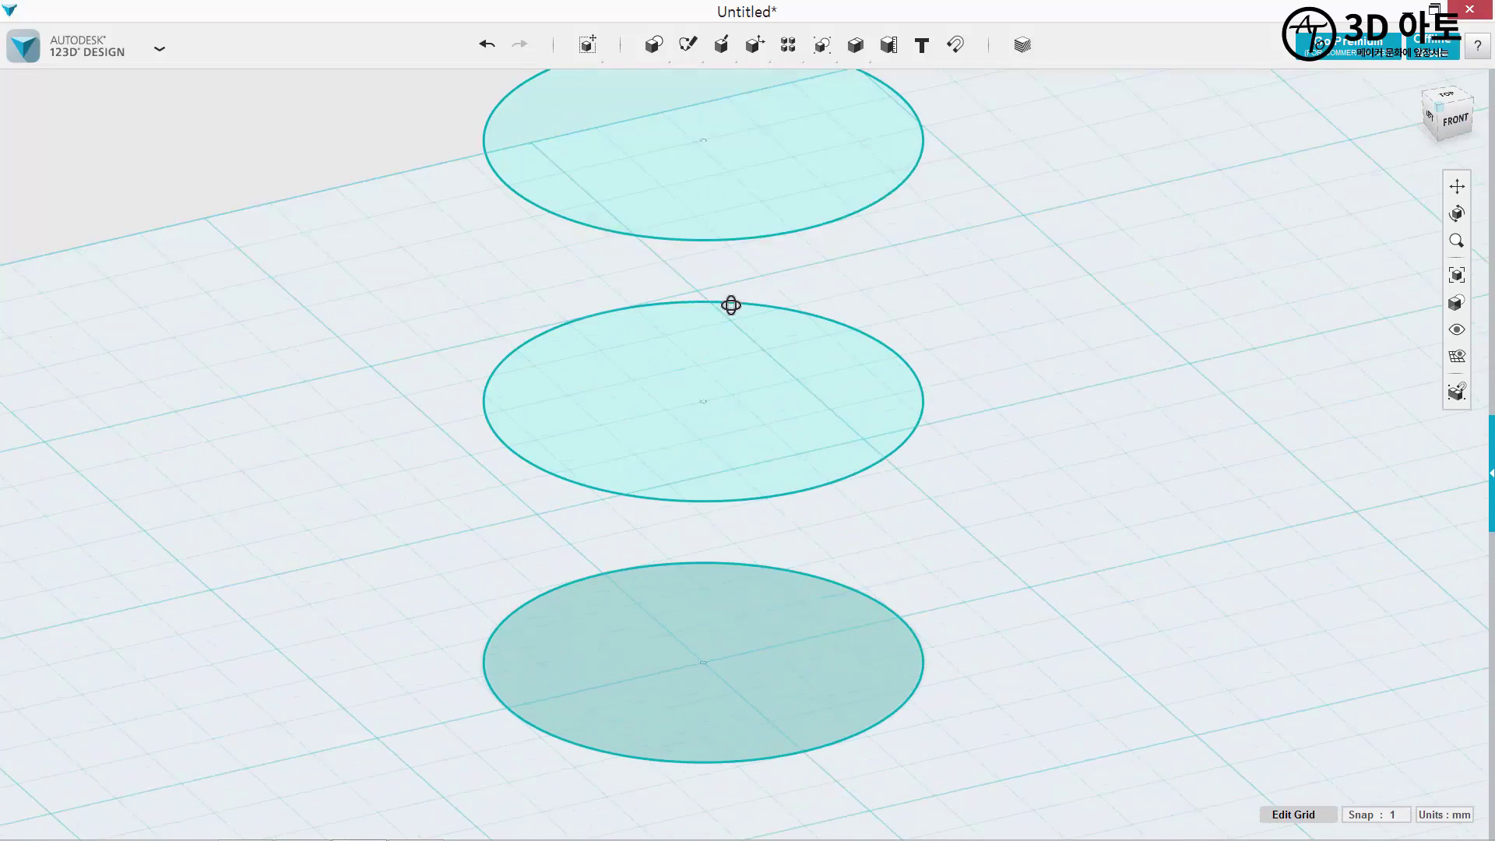
pyautogui.scroll(-2, 731, 303)
pyautogui.moveTo(714, 295); pyautogui.dragTo(763, 327, button='middle')
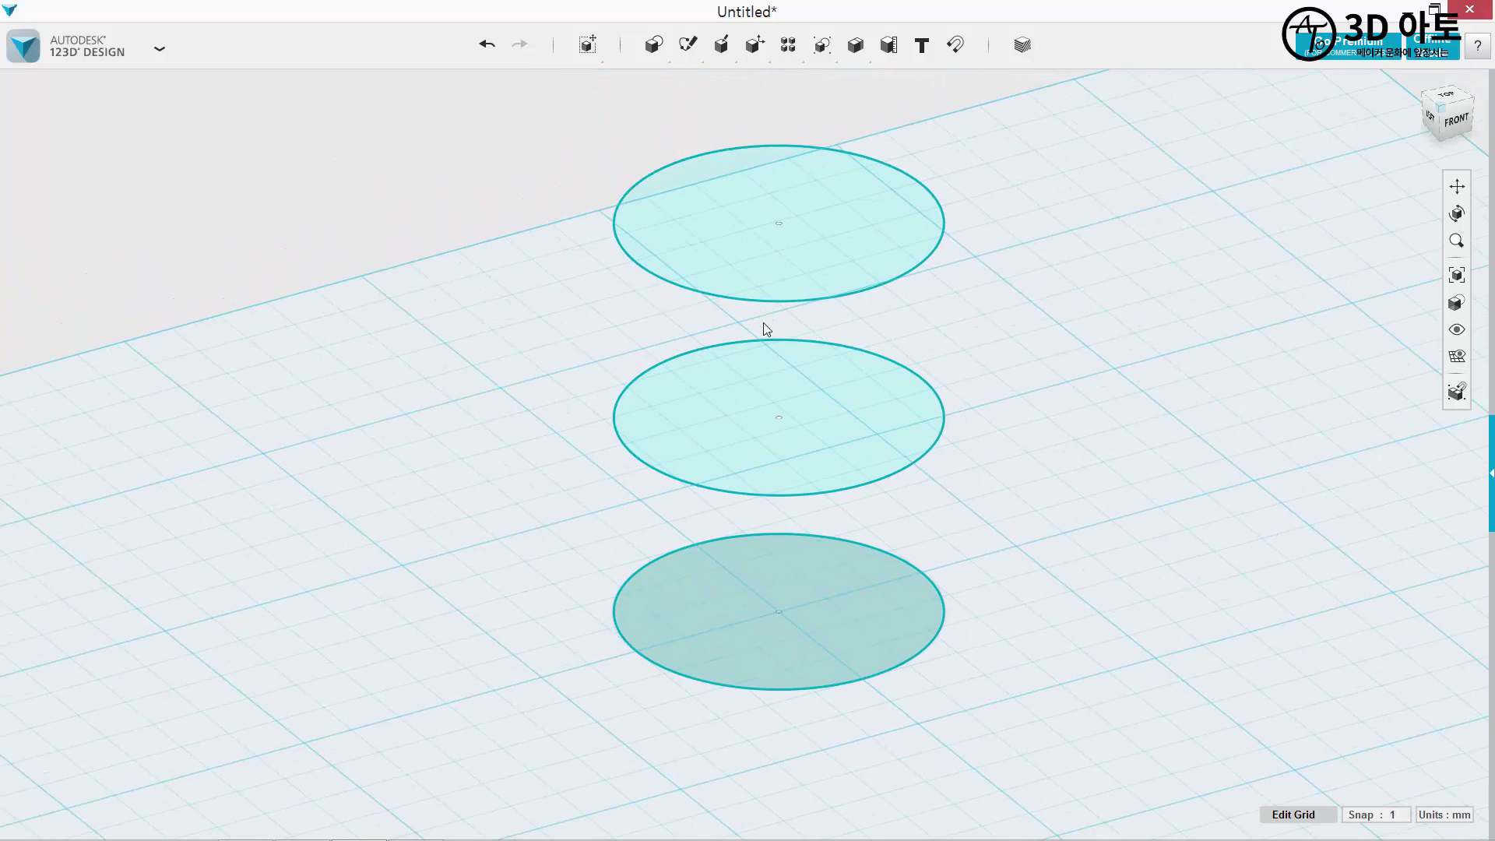
# Scale the middle circle uniformly by a factor of 1.5.
pyautogui.scroll(1, 762, 327)
pyautogui.moveTo(588, 47)
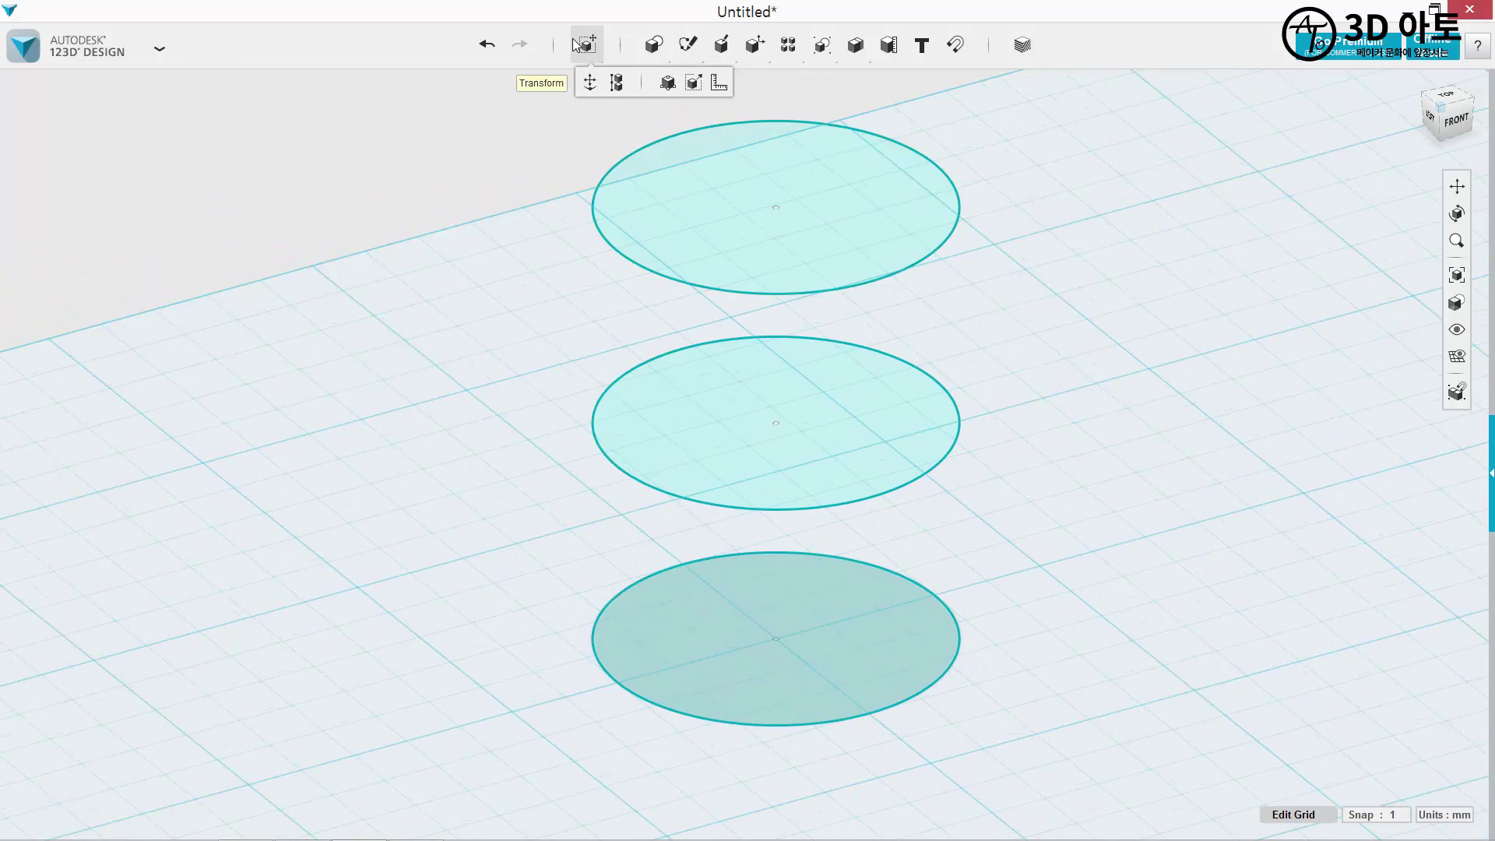
pyautogui.click(690, 85)
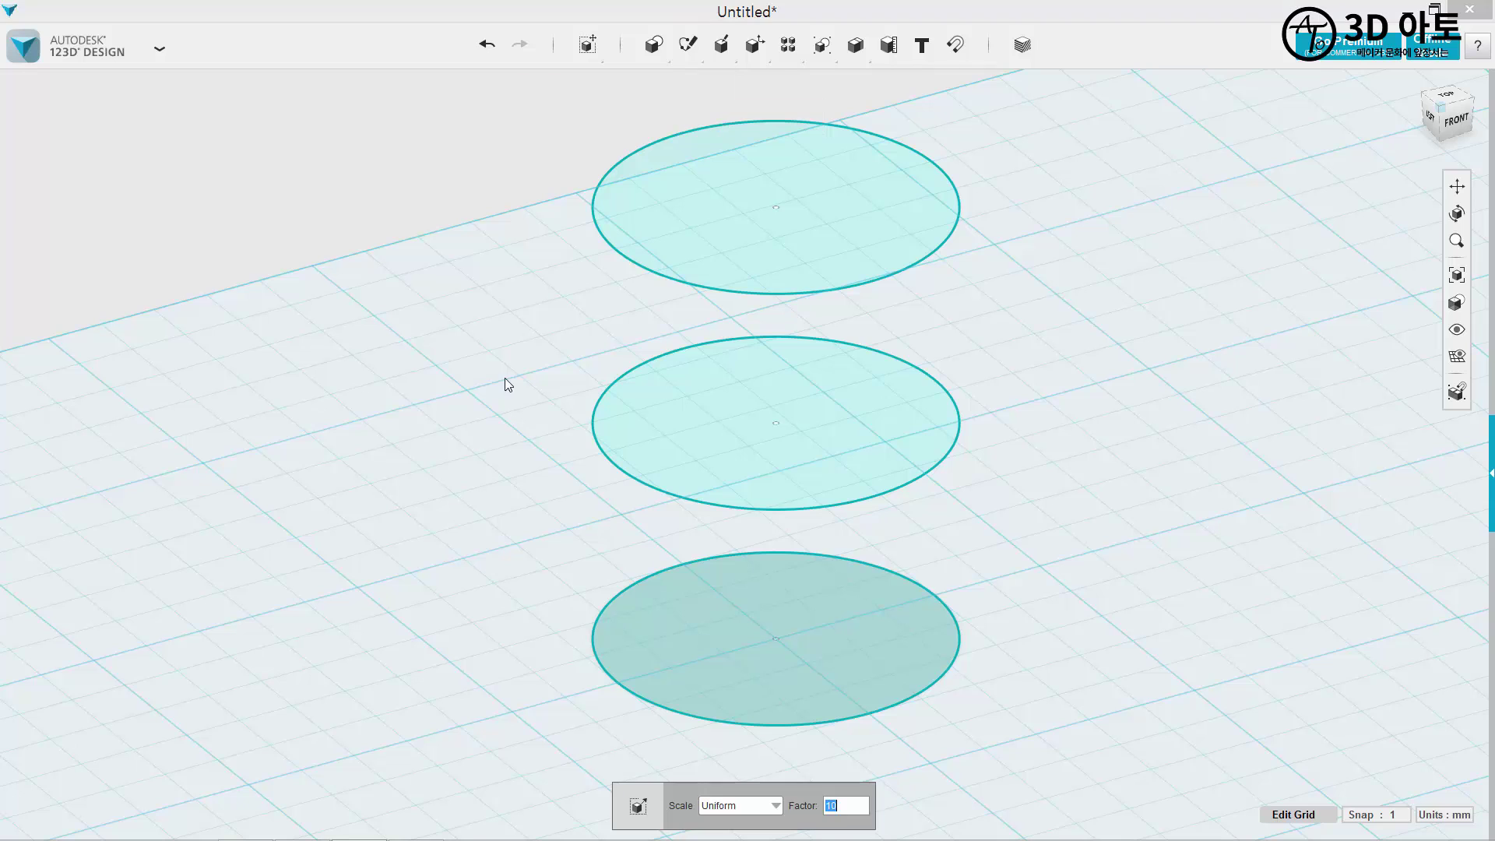
pyautogui.click(707, 429)
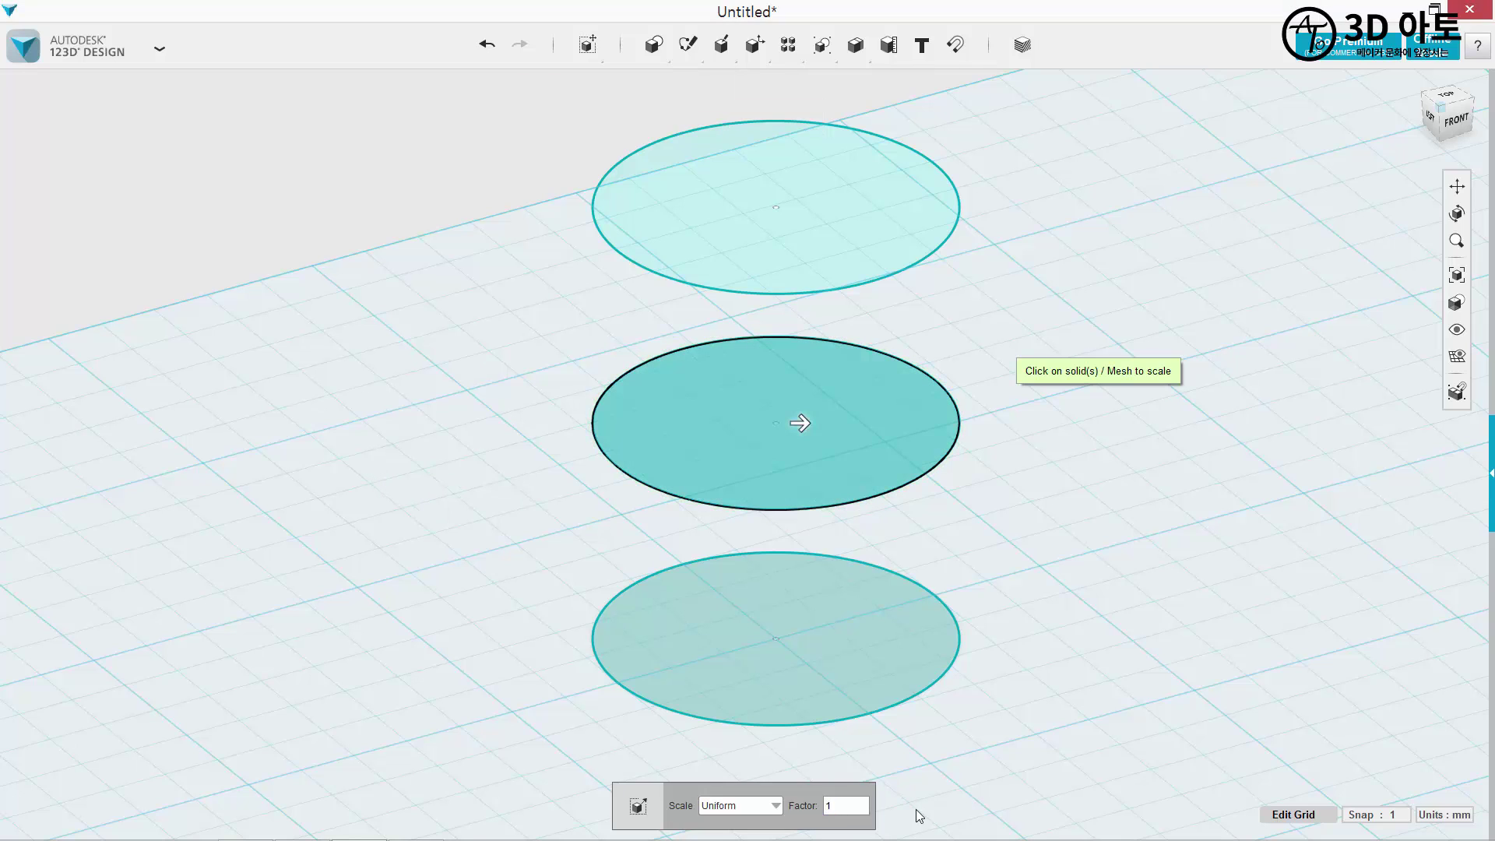
pyautogui.write('.5')
pyautogui.press('Return')
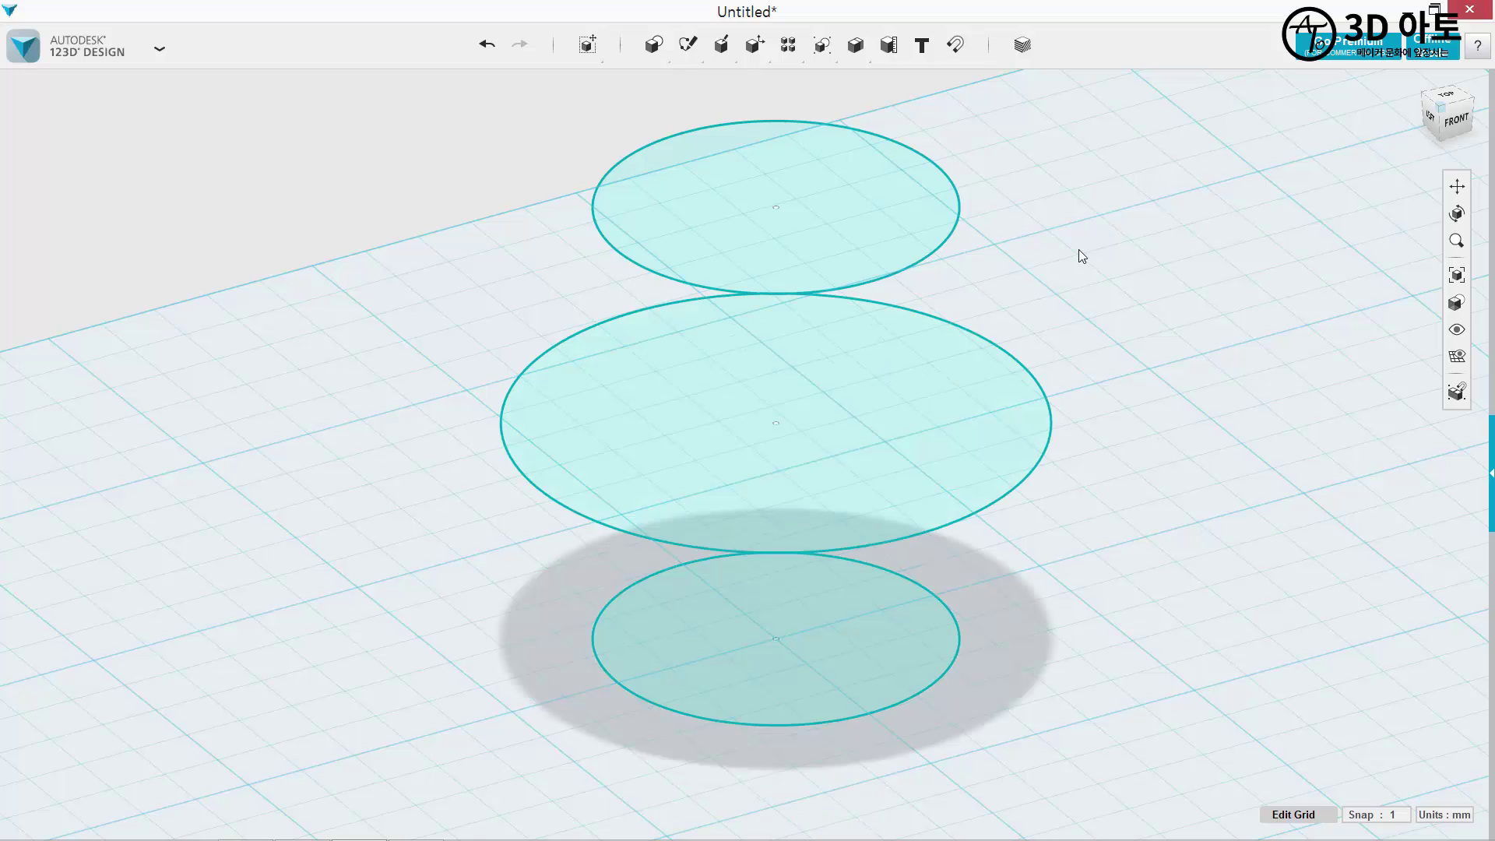
# Scale the topmost circle uniformly by a factor of 0.6.
pyautogui.click(838, 202)
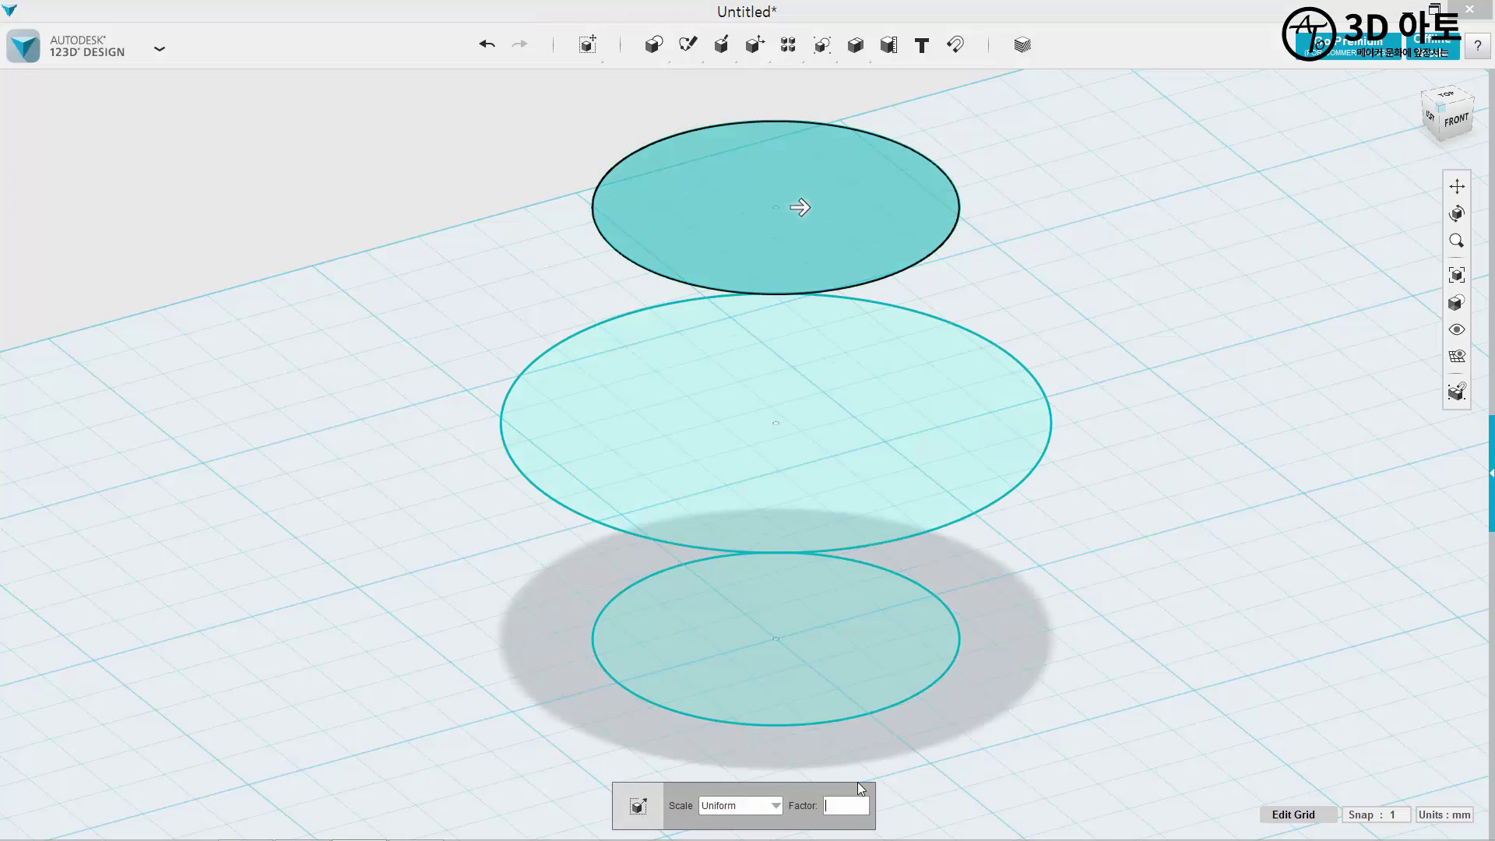
pyautogui.write('0.6')
pyautogui.press('Return')
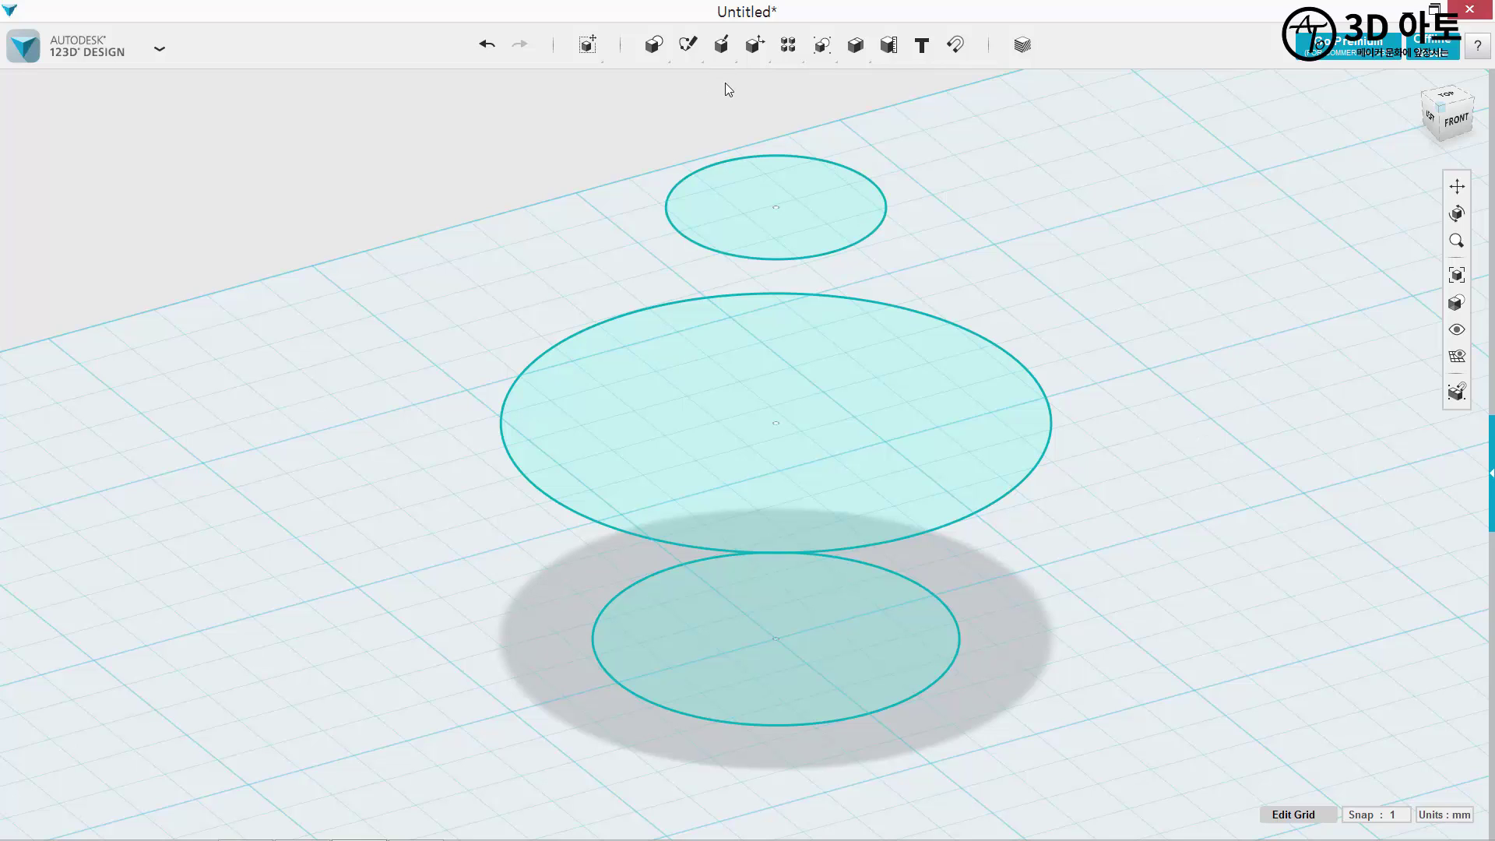
# Loft between the bottom circle and the large middle circle to form the lower body.
pyautogui.moveTo(724, 57)
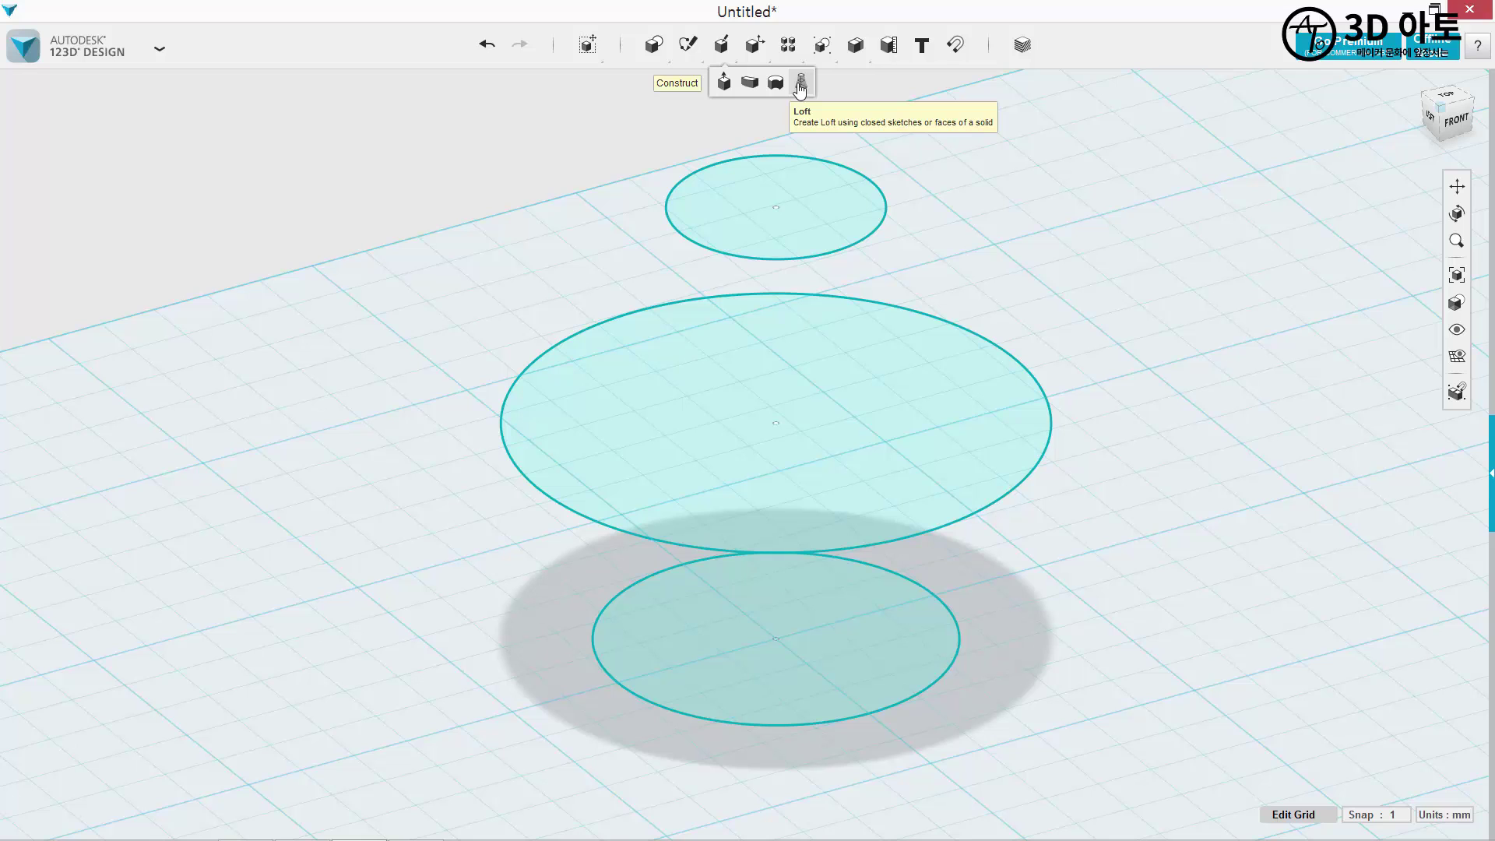
pyautogui.click(800, 86)
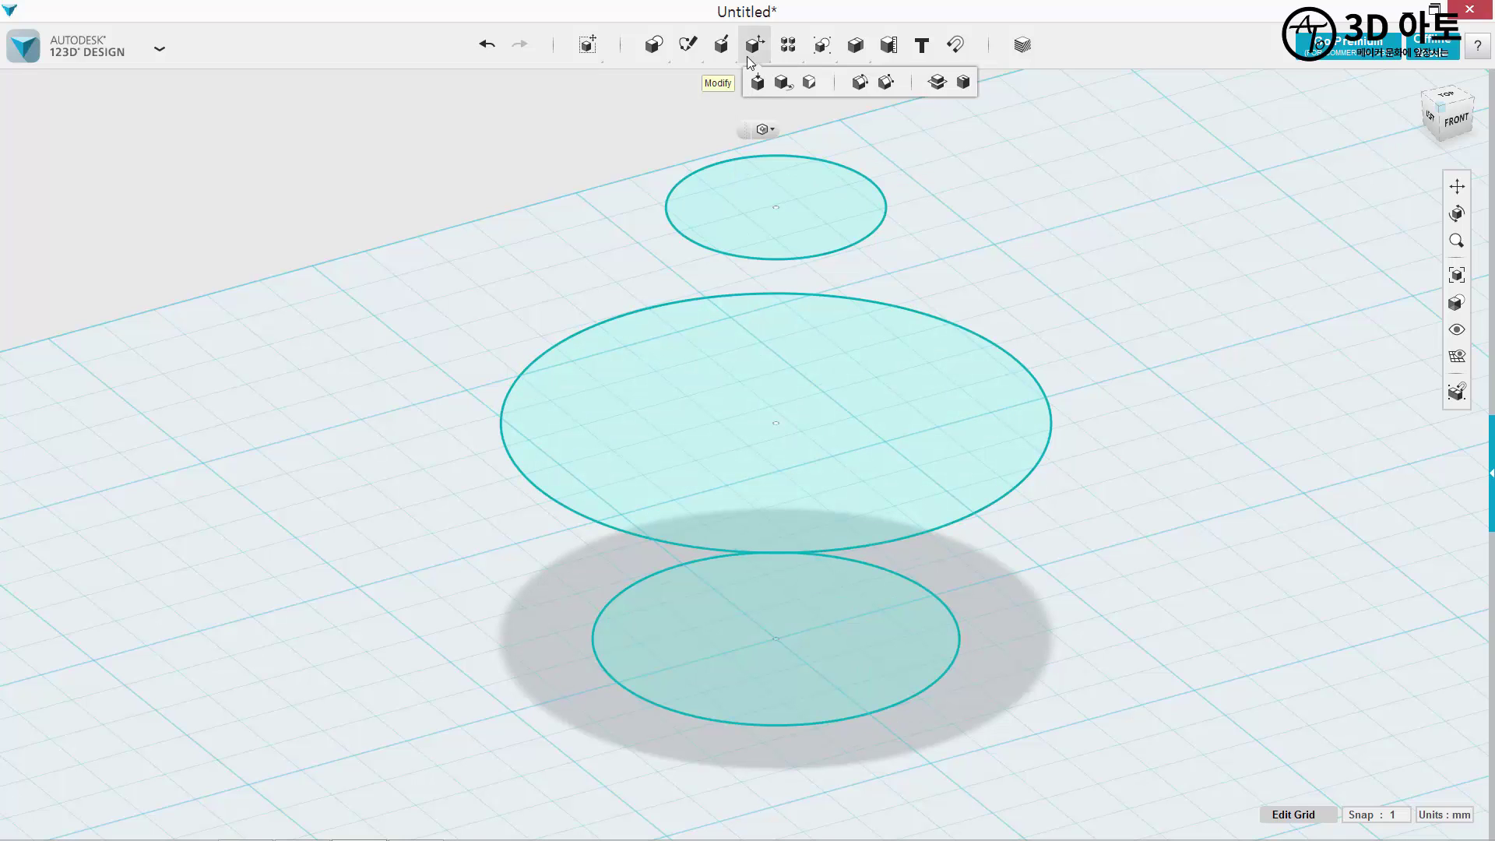
pyautogui.click(757, 638)
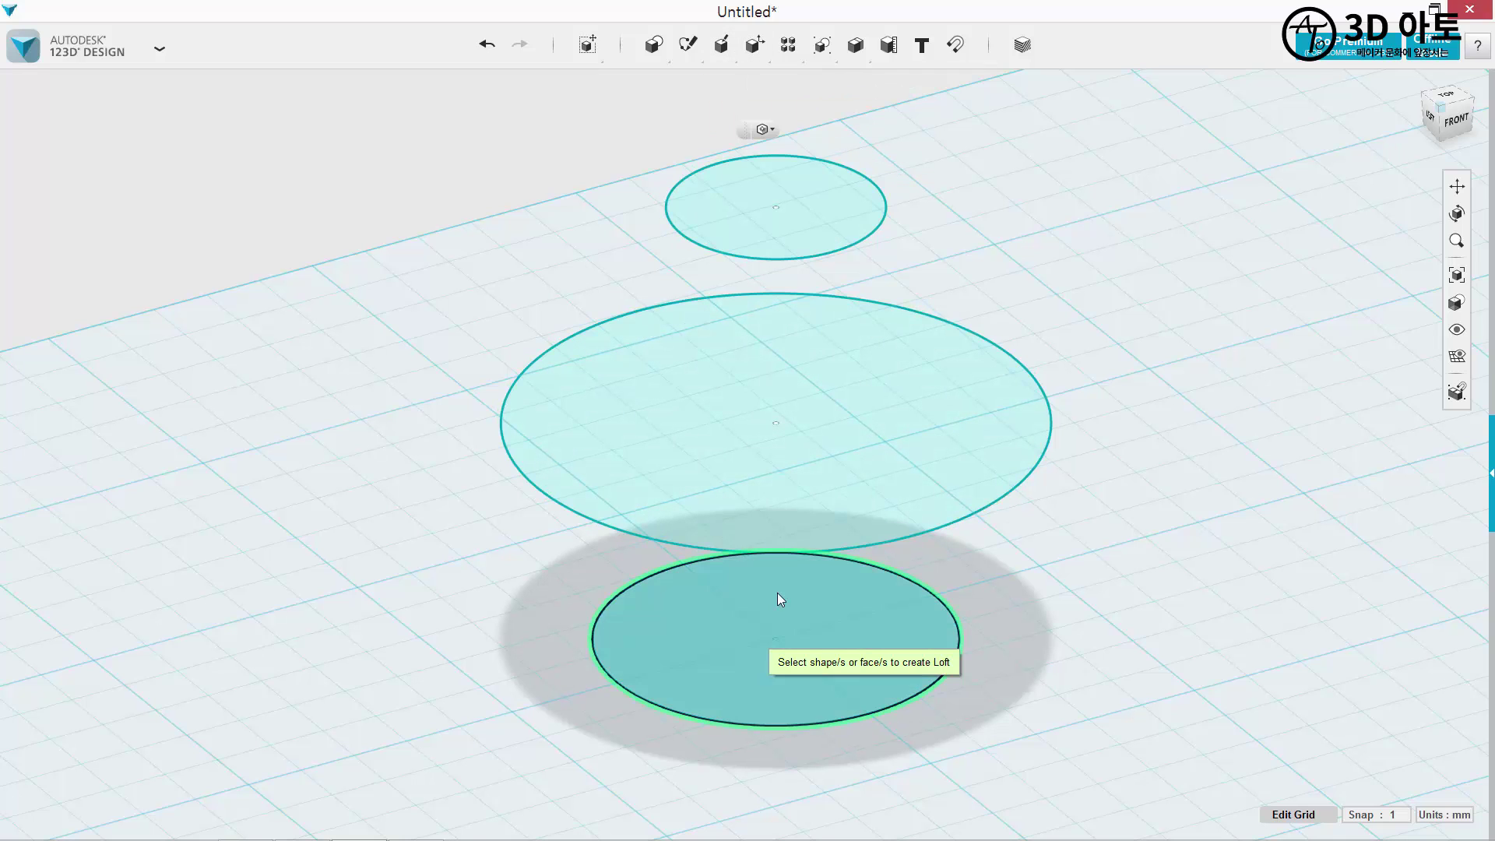
pyautogui.click(829, 441)
pyautogui.moveTo(1085, 659); pyautogui.dragTo(1132, 460, button='right')
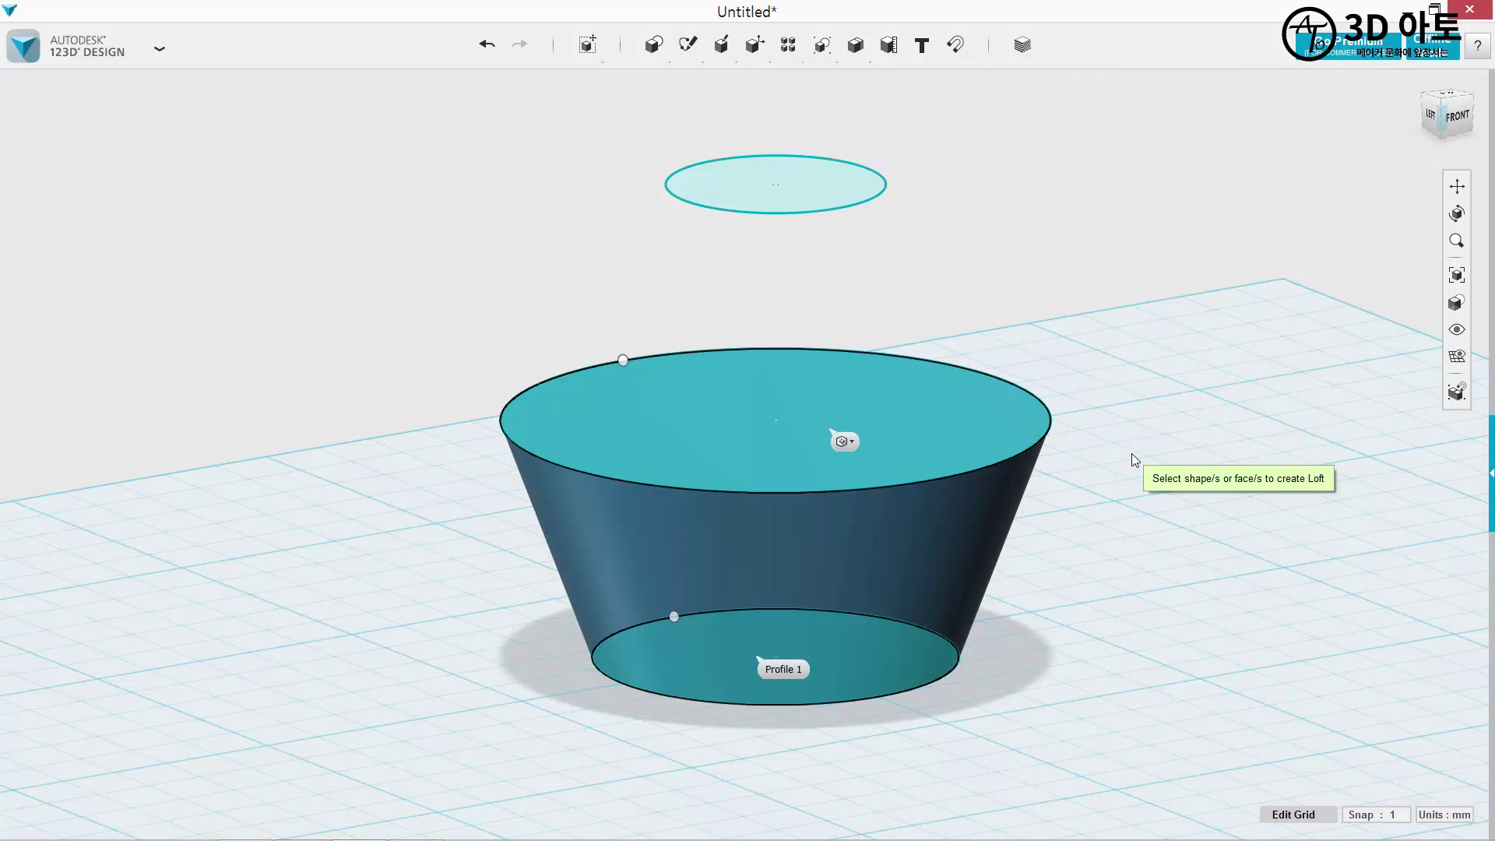
pyautogui.moveTo(1156, 343); pyautogui.dragTo(1155, 352, button='right')
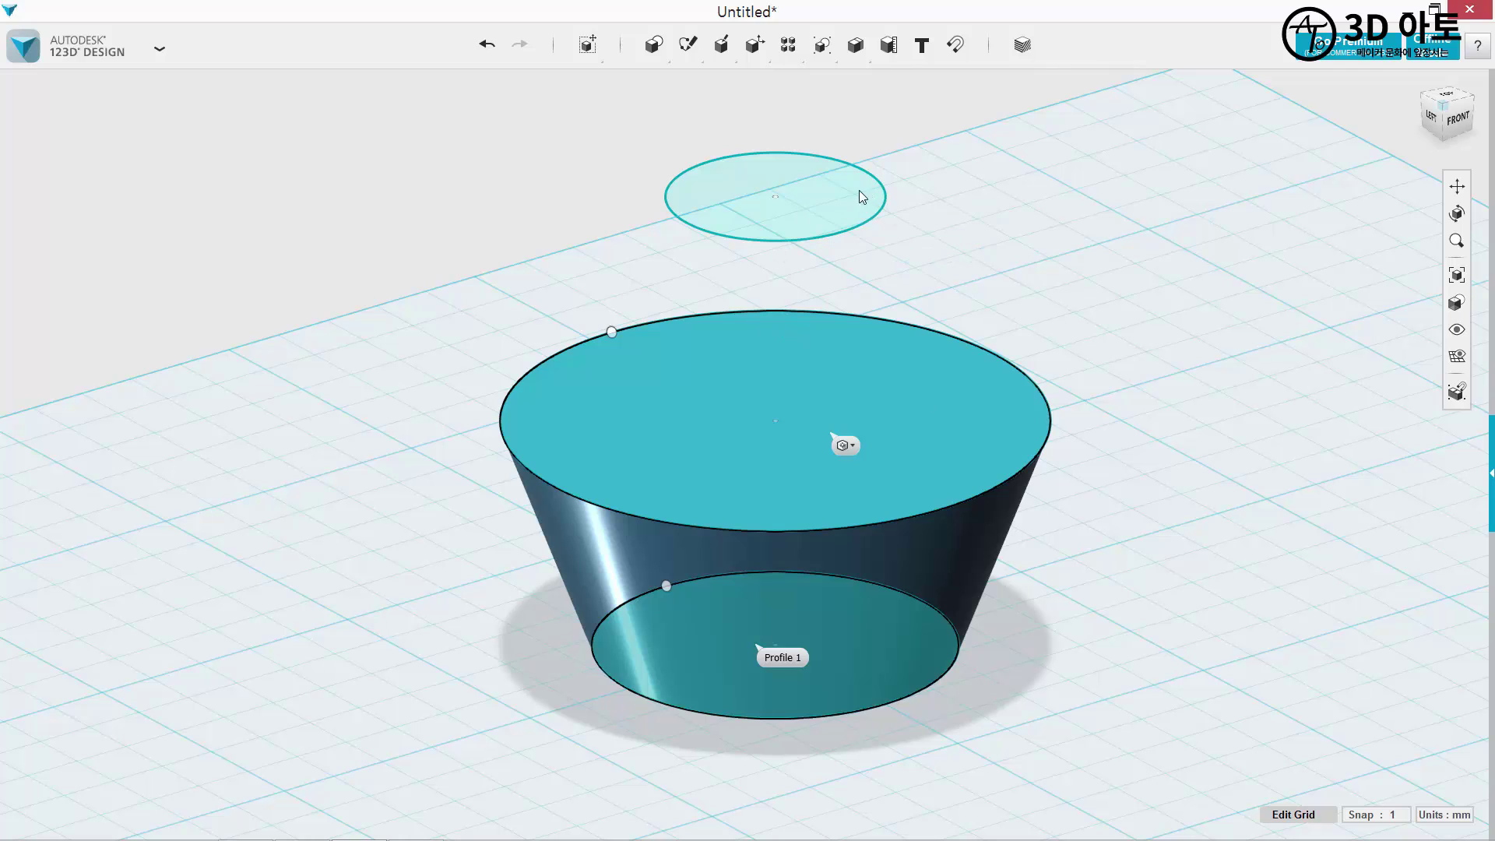
pyautogui.moveTo(862, 204); pyautogui.dragTo(1072, 297, button='right')
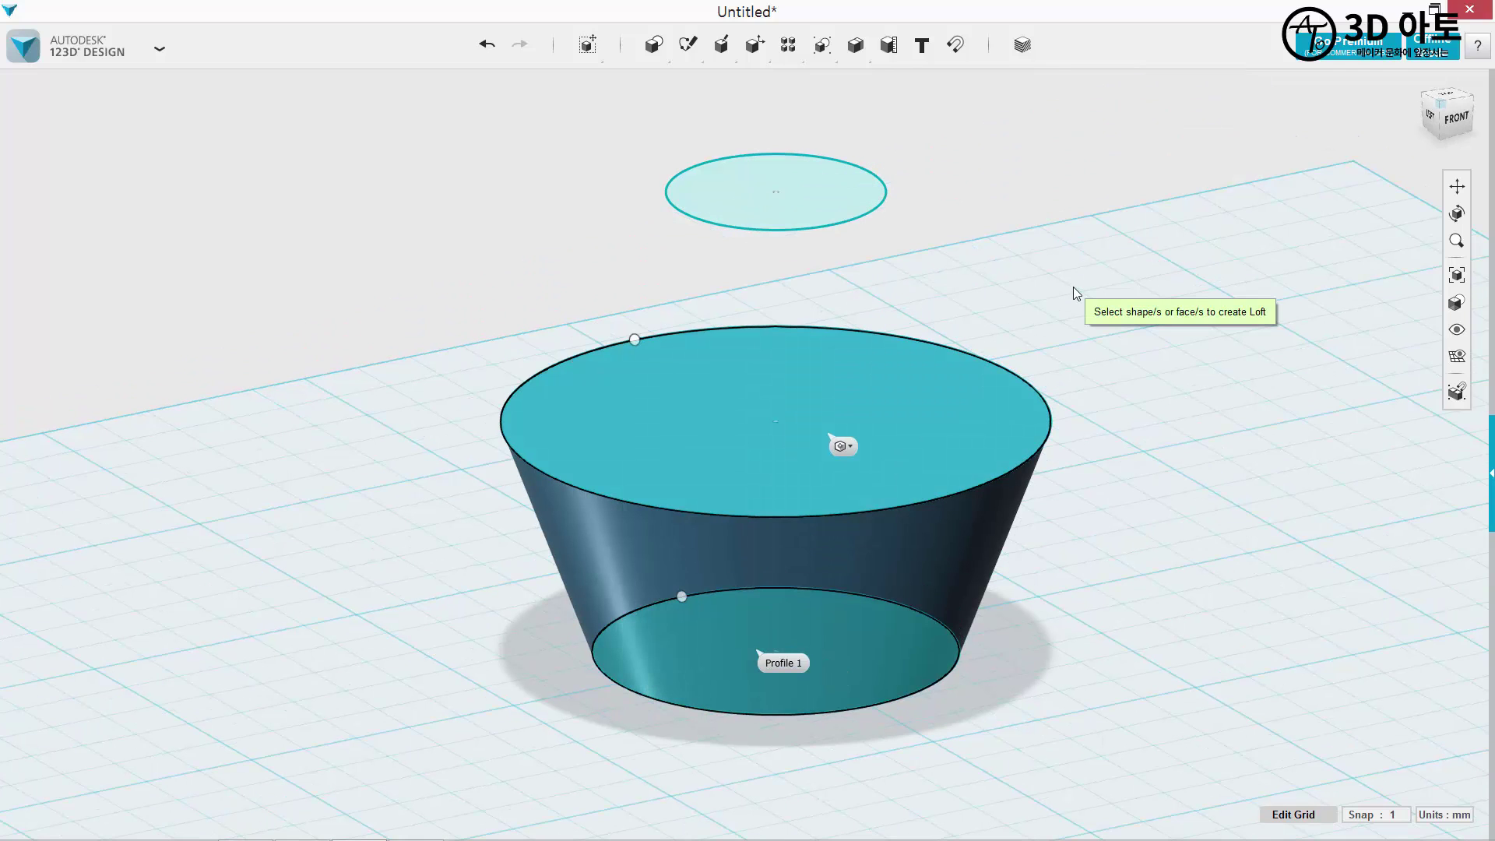
pyautogui.click(1063, 289)
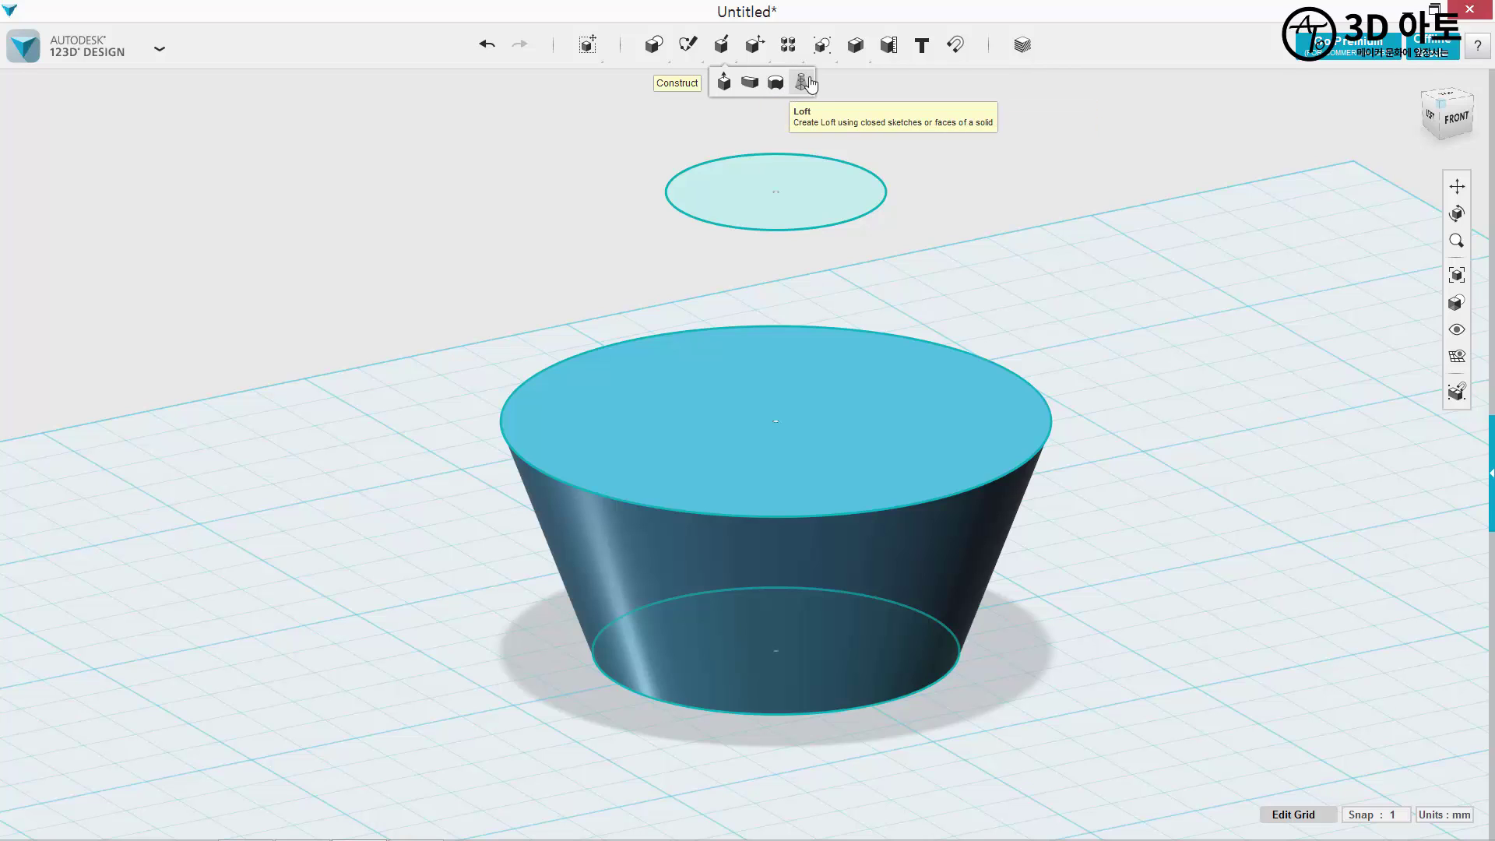
# Loft between the large middle circle and the small topmost circle to form the upper body.
pyautogui.click(794, 83)
pyautogui.click(858, 424)
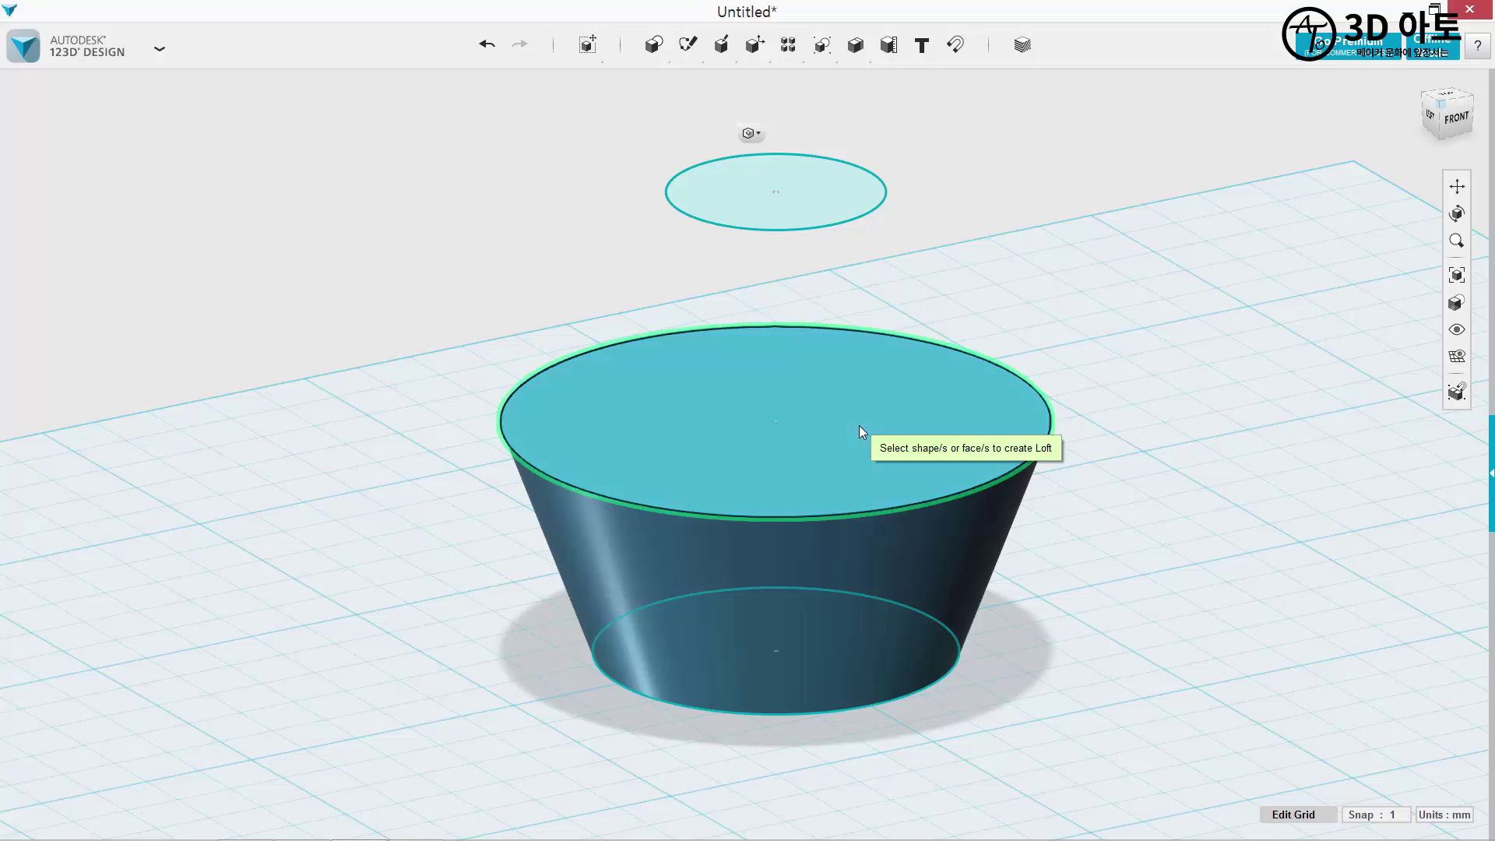
pyautogui.click(807, 189)
pyautogui.click(1167, 354)
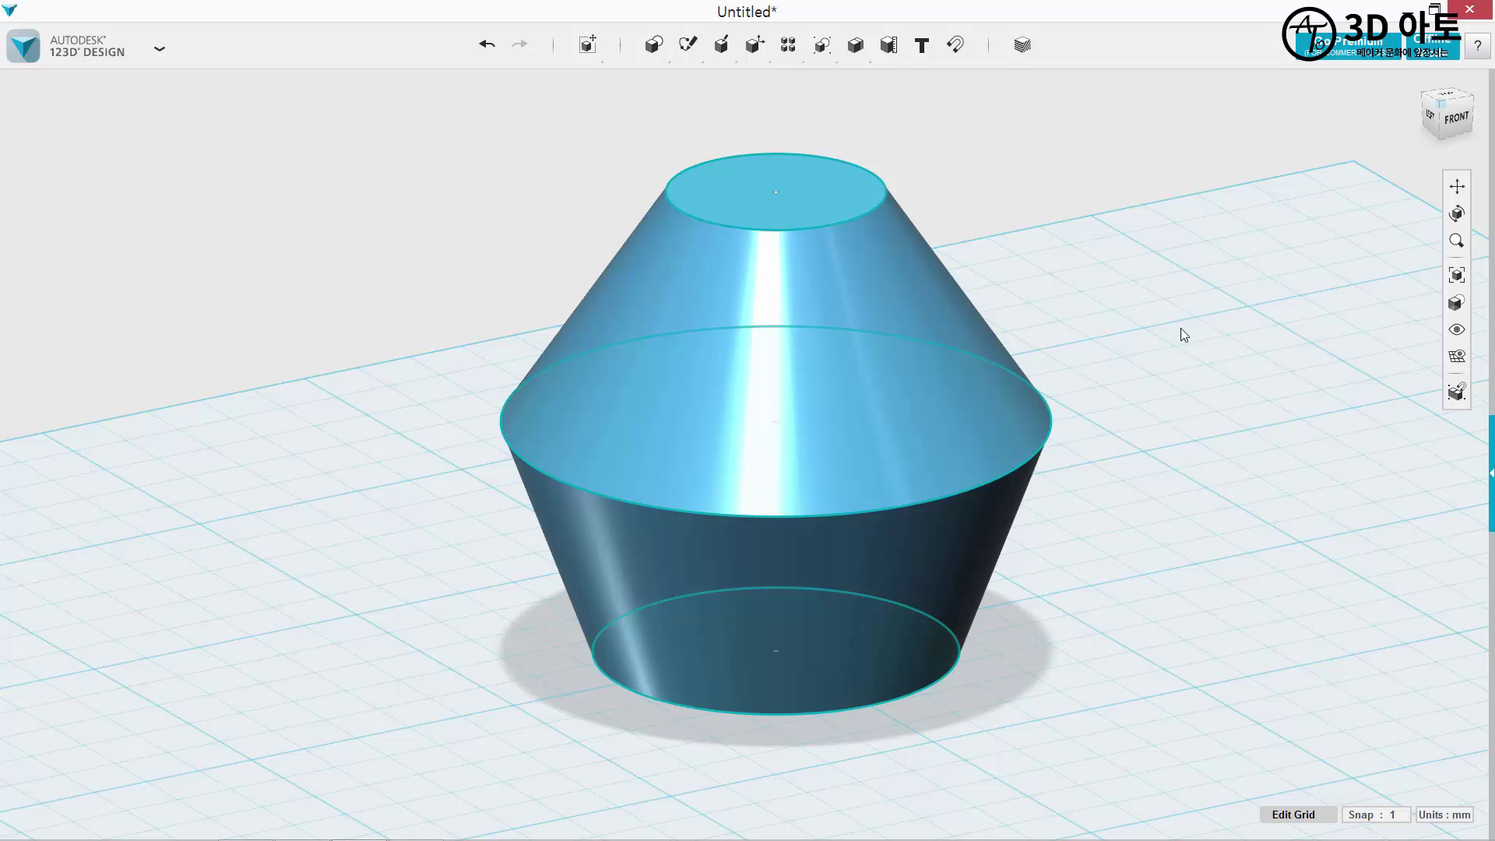
# Extrude the topmost circle upward by 1.5 mm to form a short neck.
pyautogui.moveTo(726, 49)
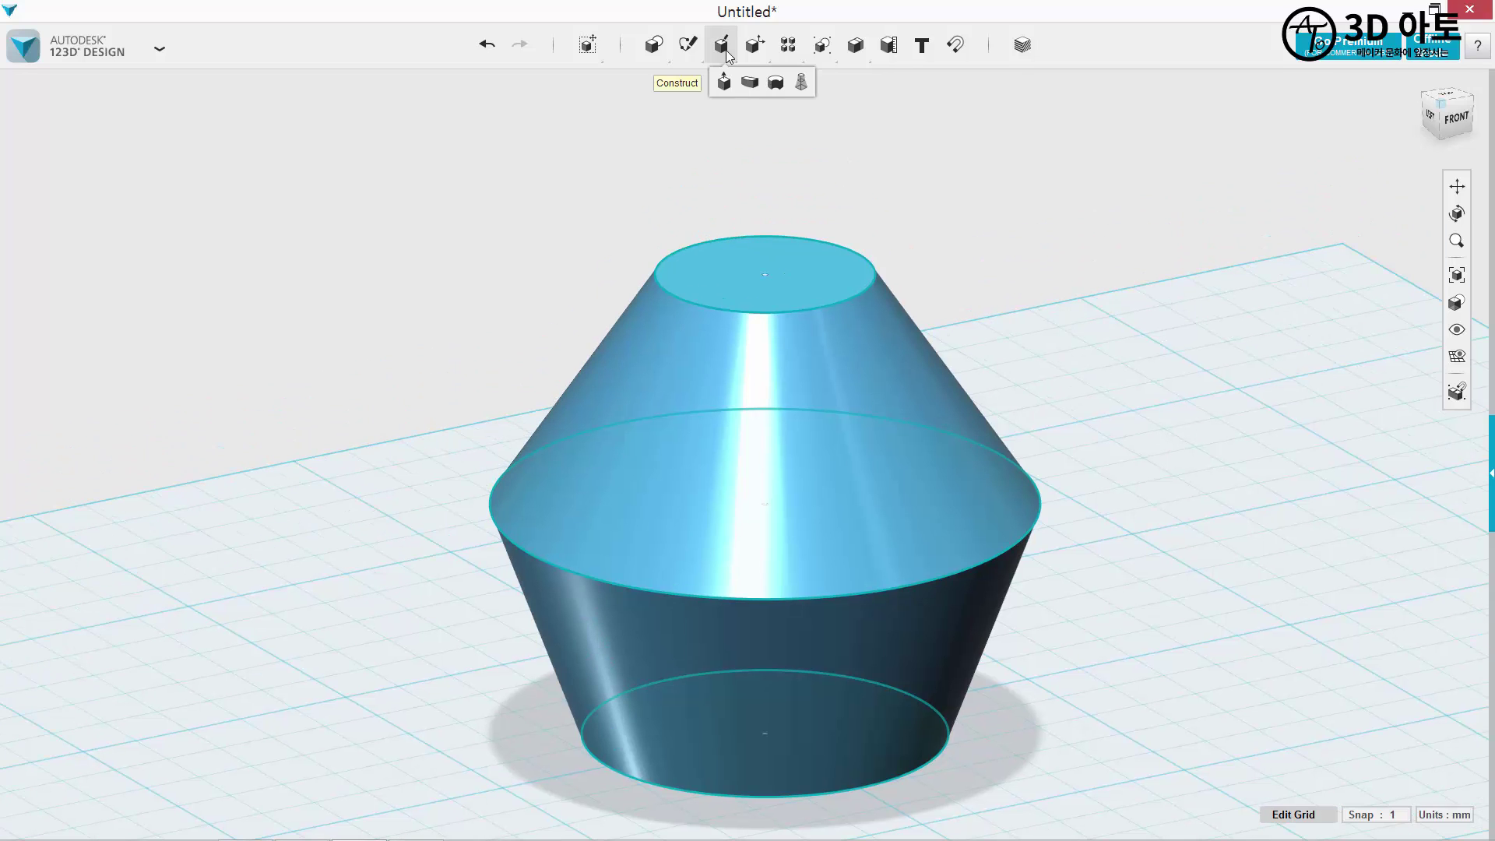
pyautogui.click(724, 82)
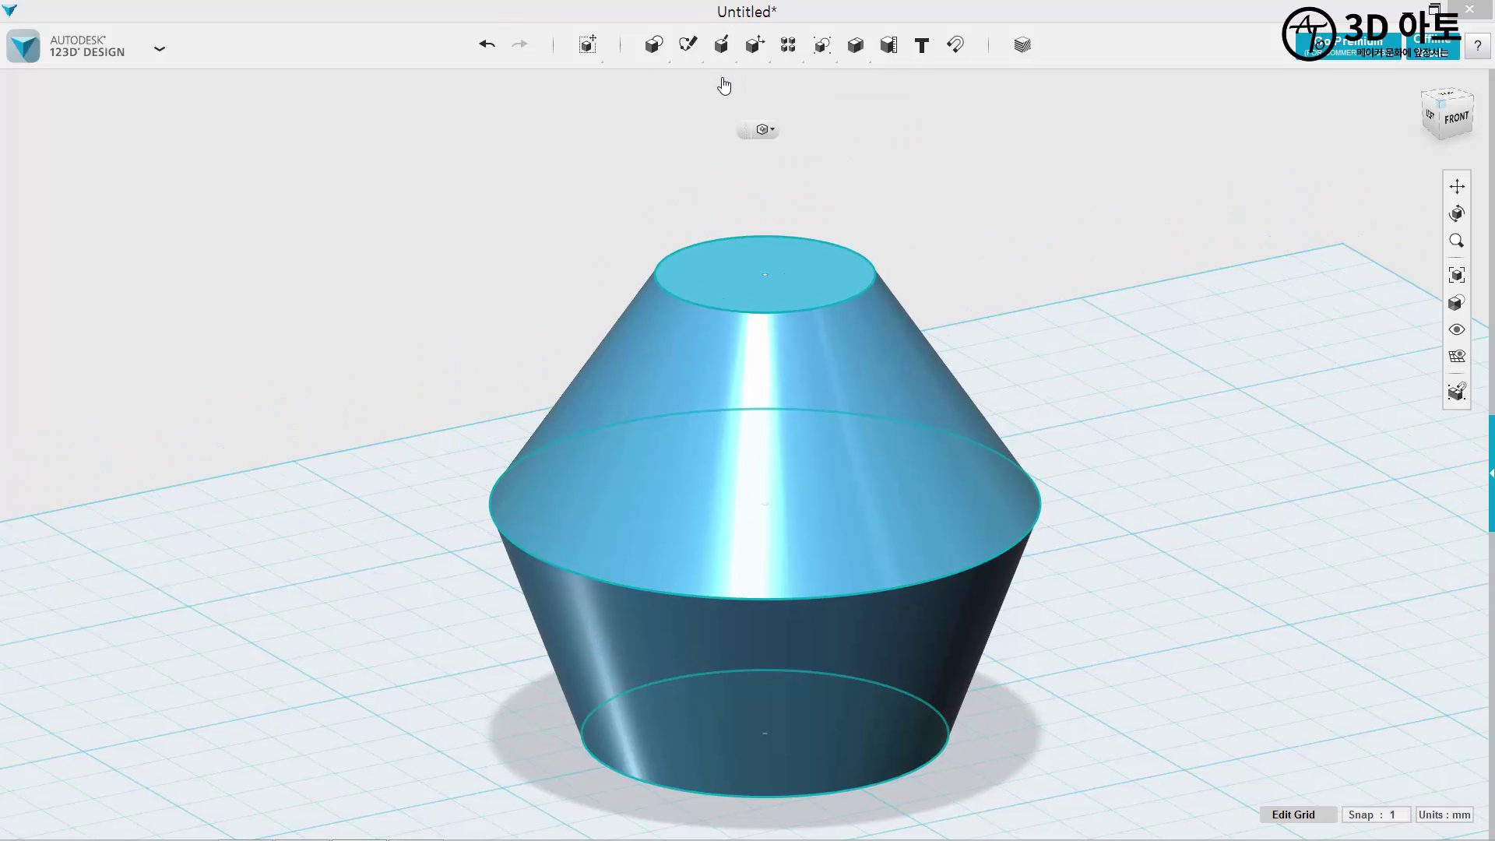
pyautogui.click(803, 261)
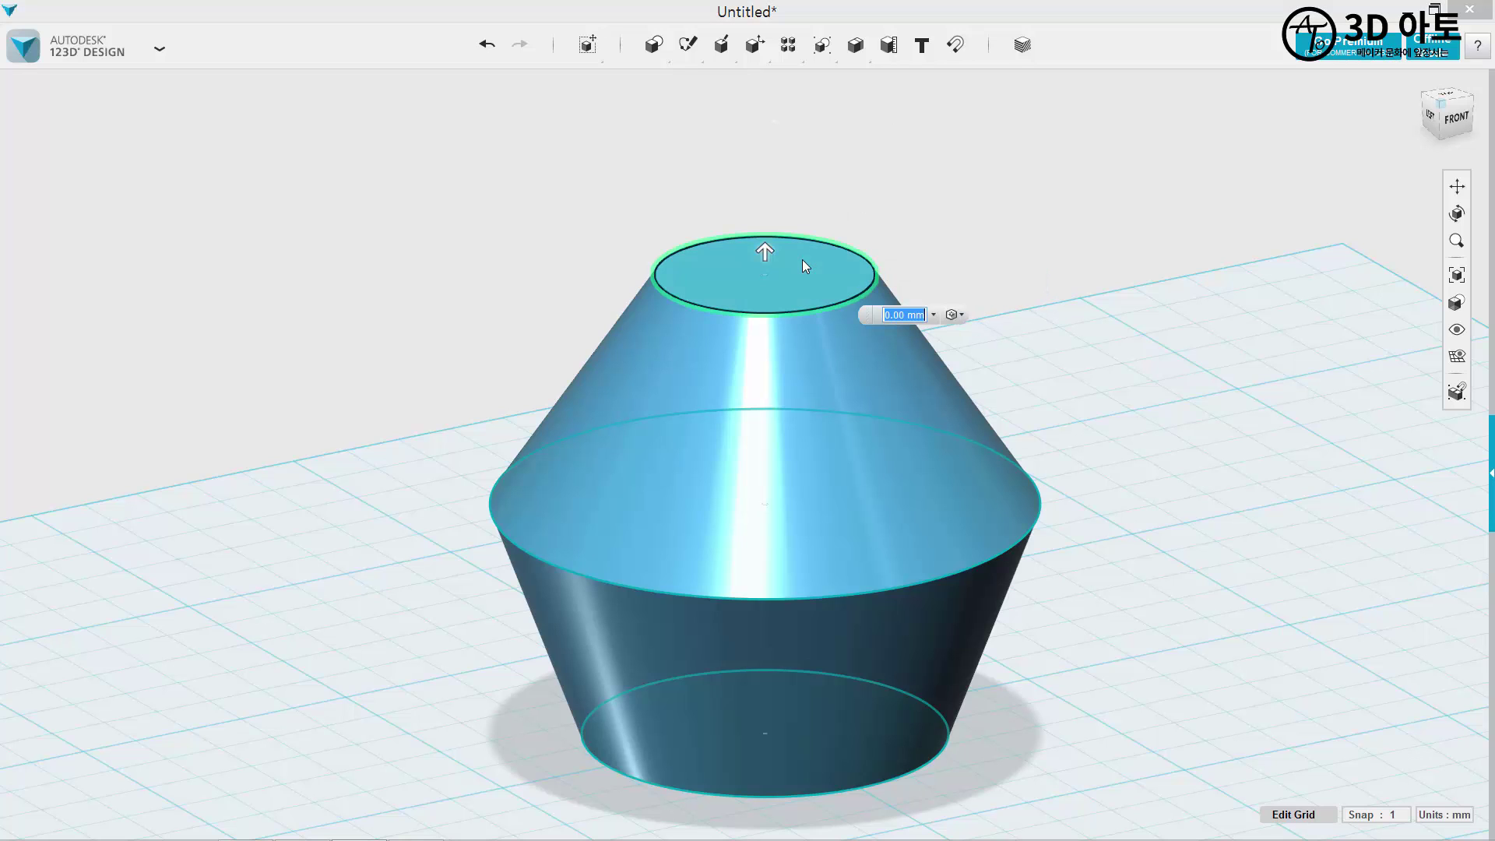
pyautogui.doubleClick(925, 315)
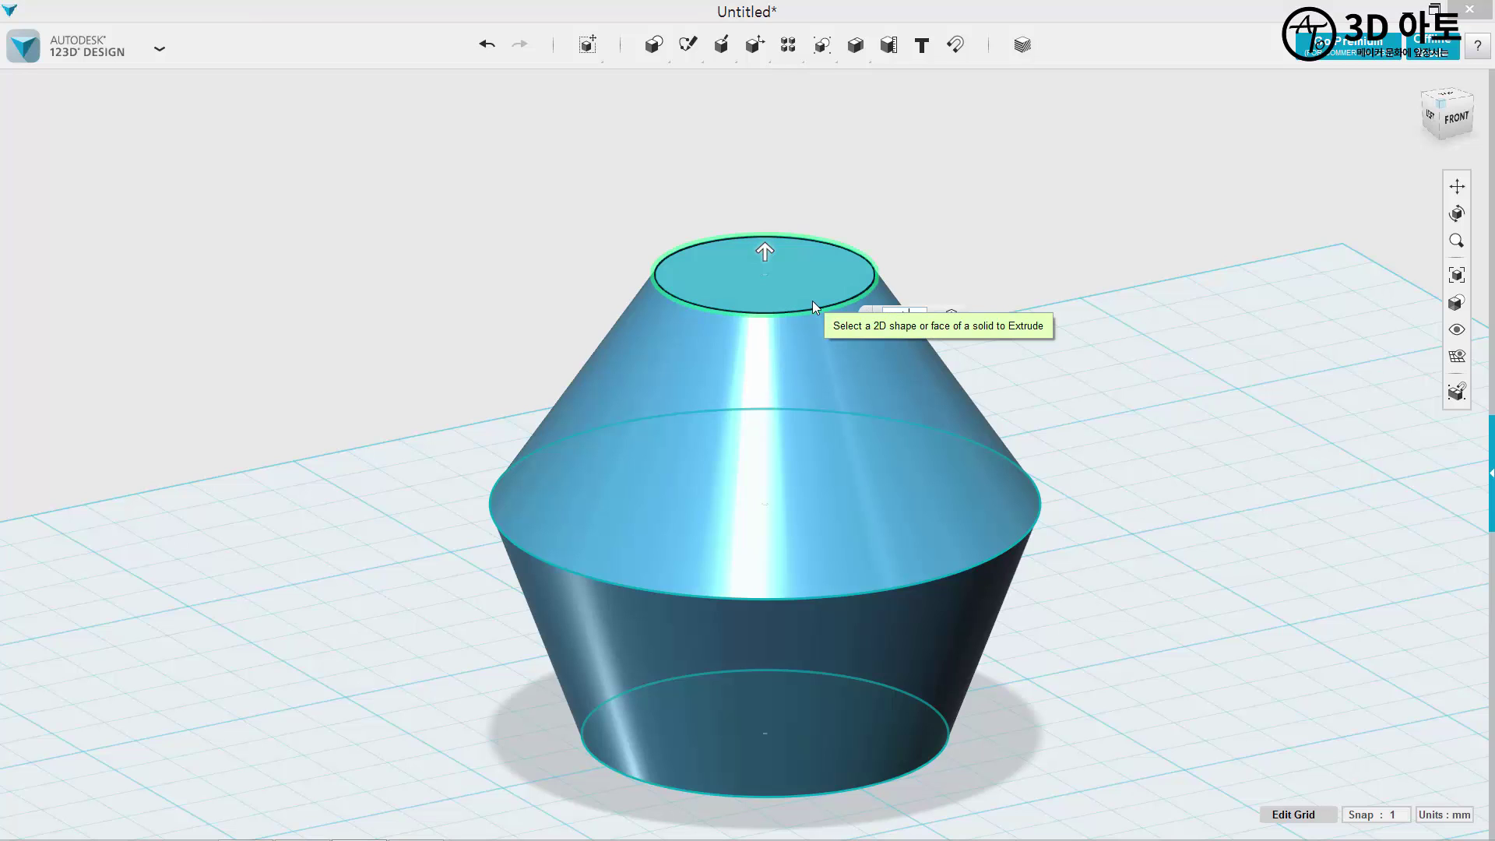
pyautogui.write('1.5')
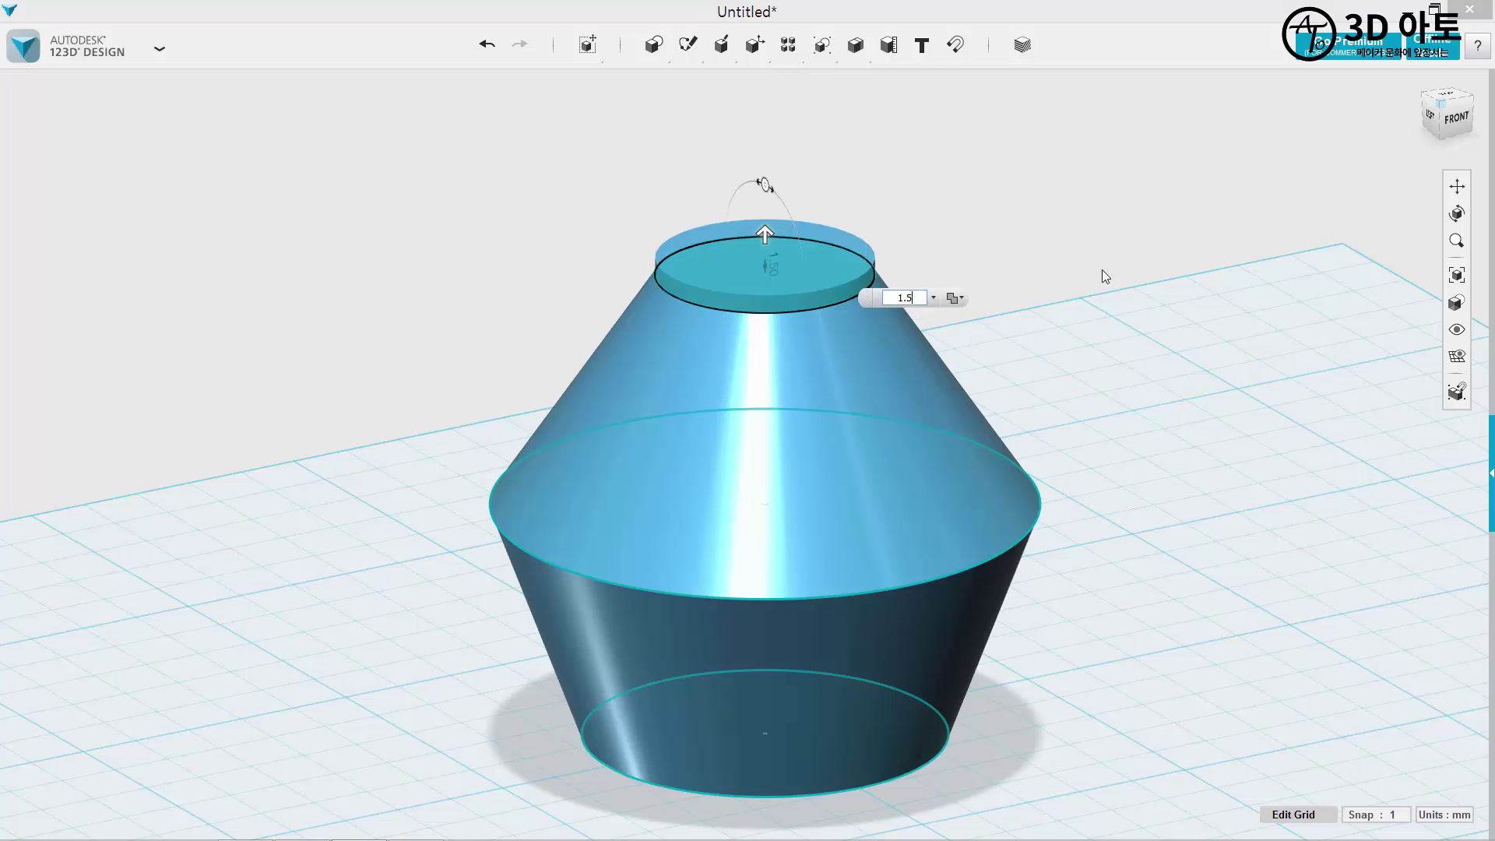
pyautogui.press('Return')
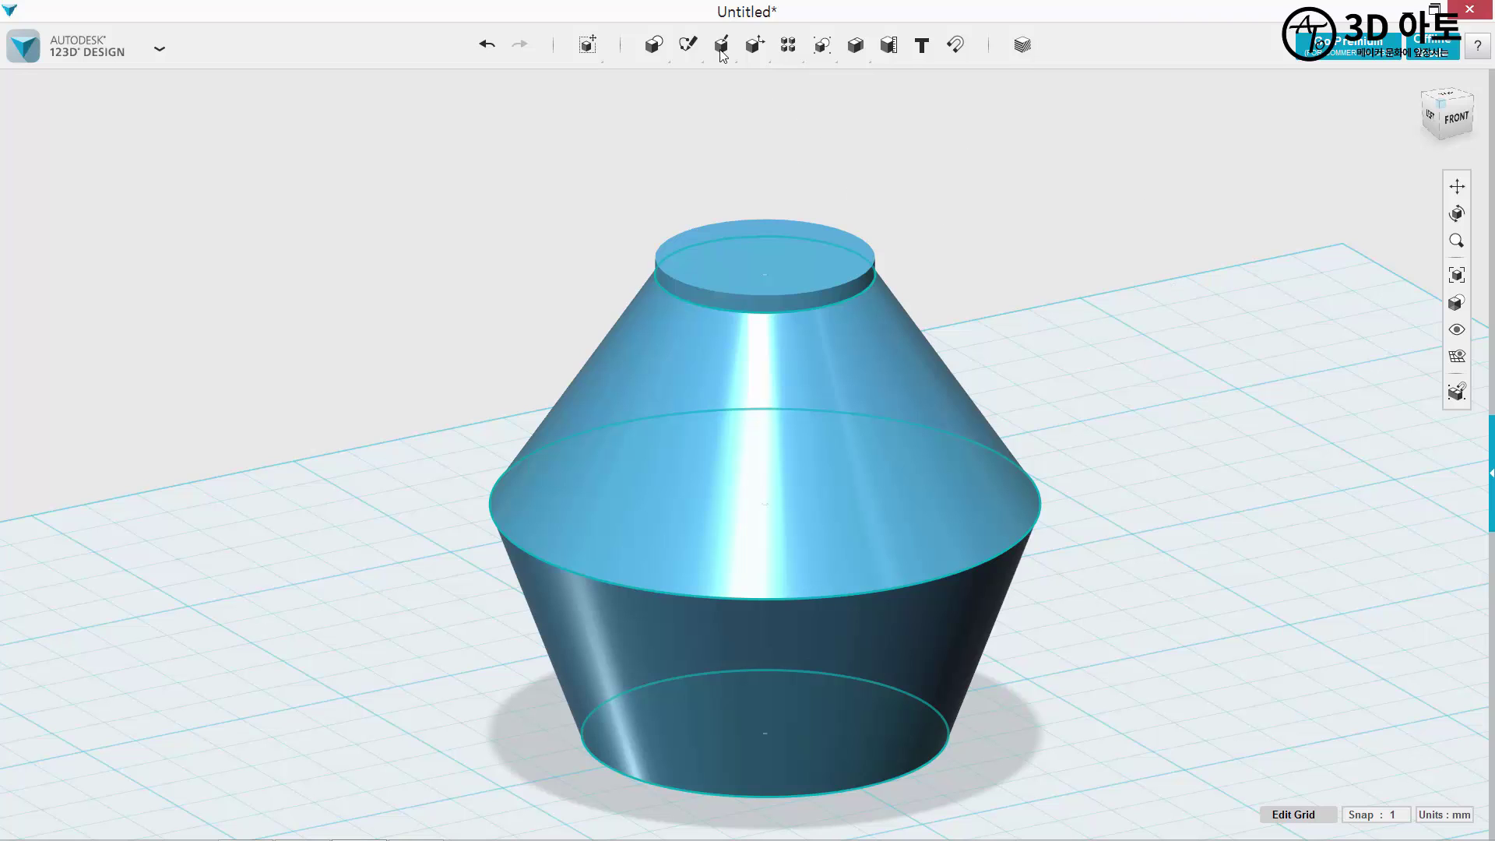
# Extrude the neck's top face upward by 2 mm as a new solid to form the rim.
pyautogui.moveTo(723, 53)
pyautogui.click(723, 80)
pyautogui.click(798, 249)
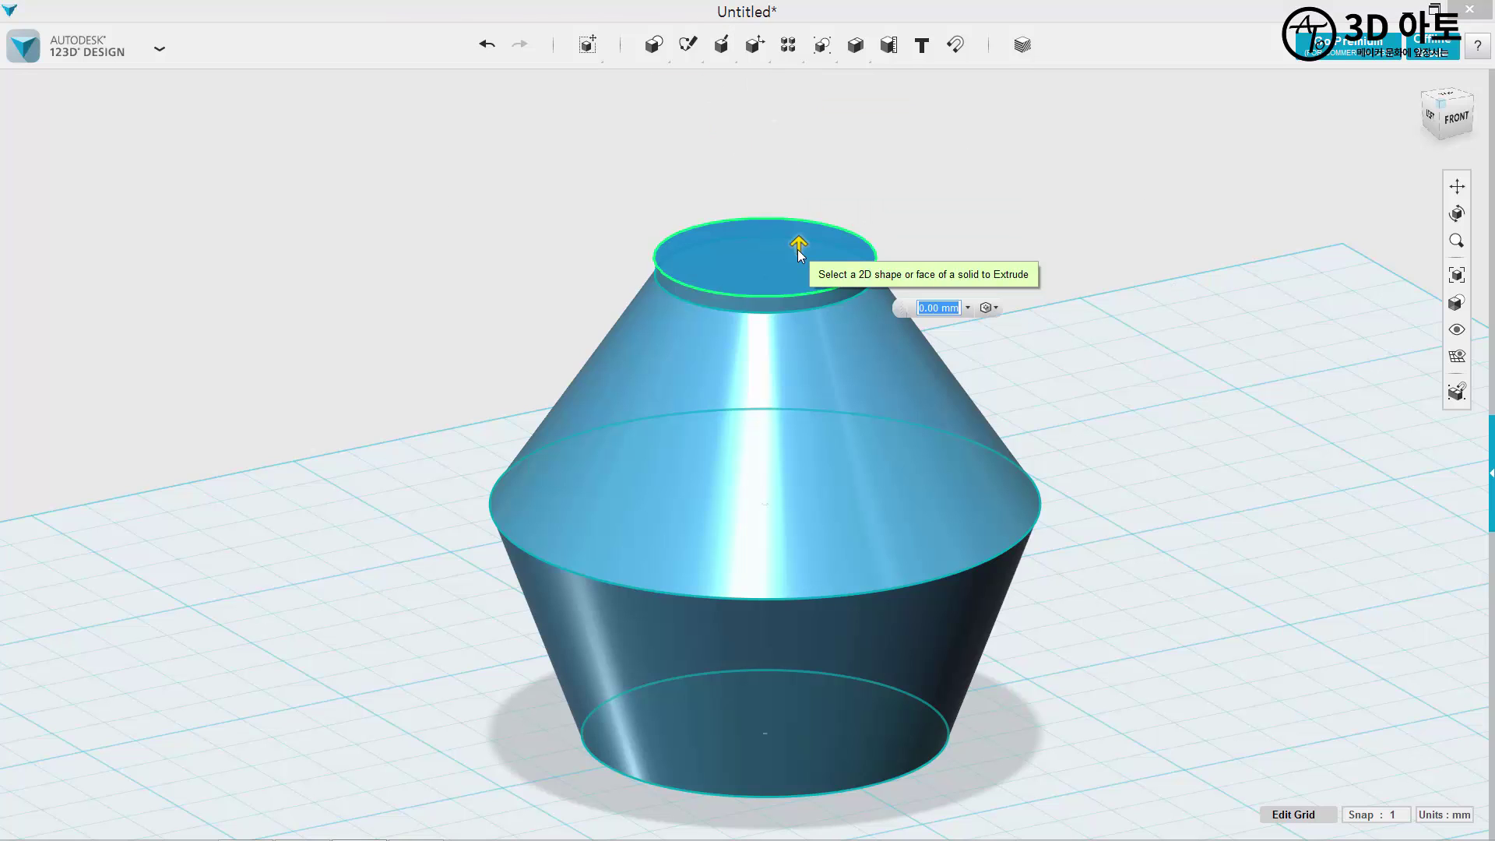
pyautogui.write('2')
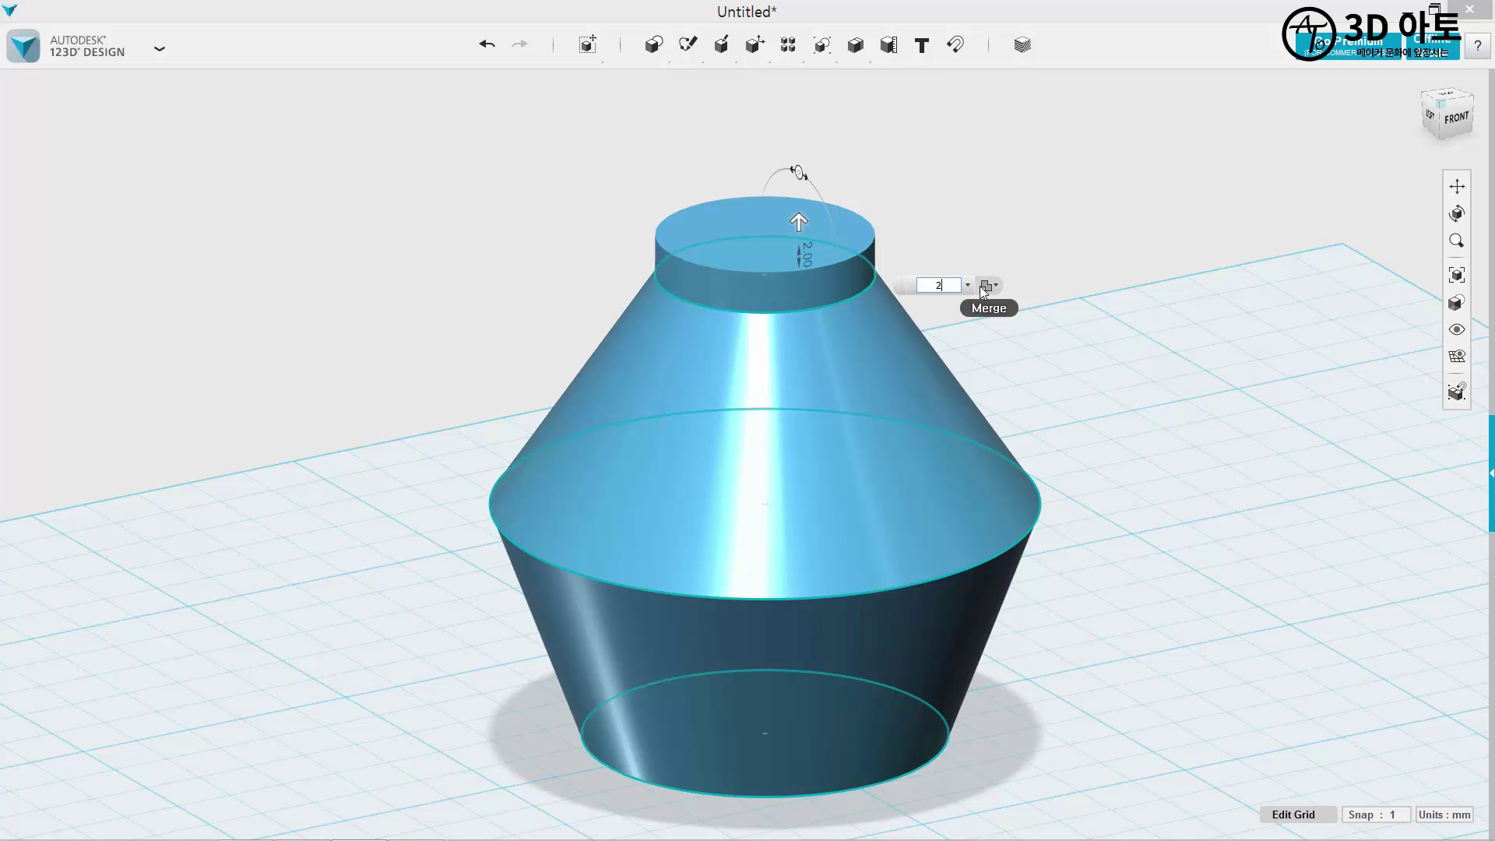
pyautogui.click(986, 286)
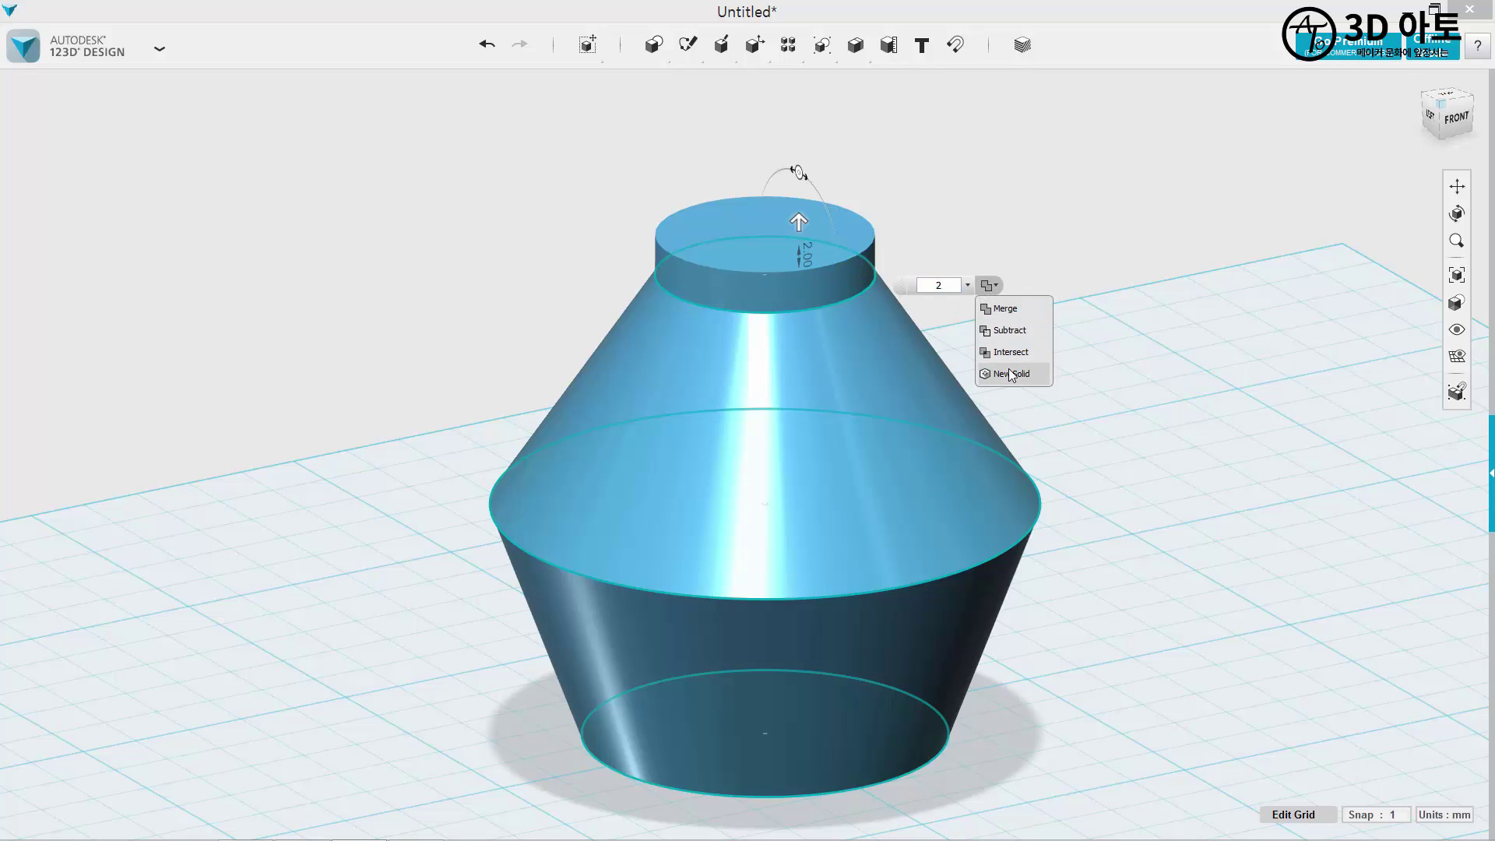
pyautogui.click(1011, 373)
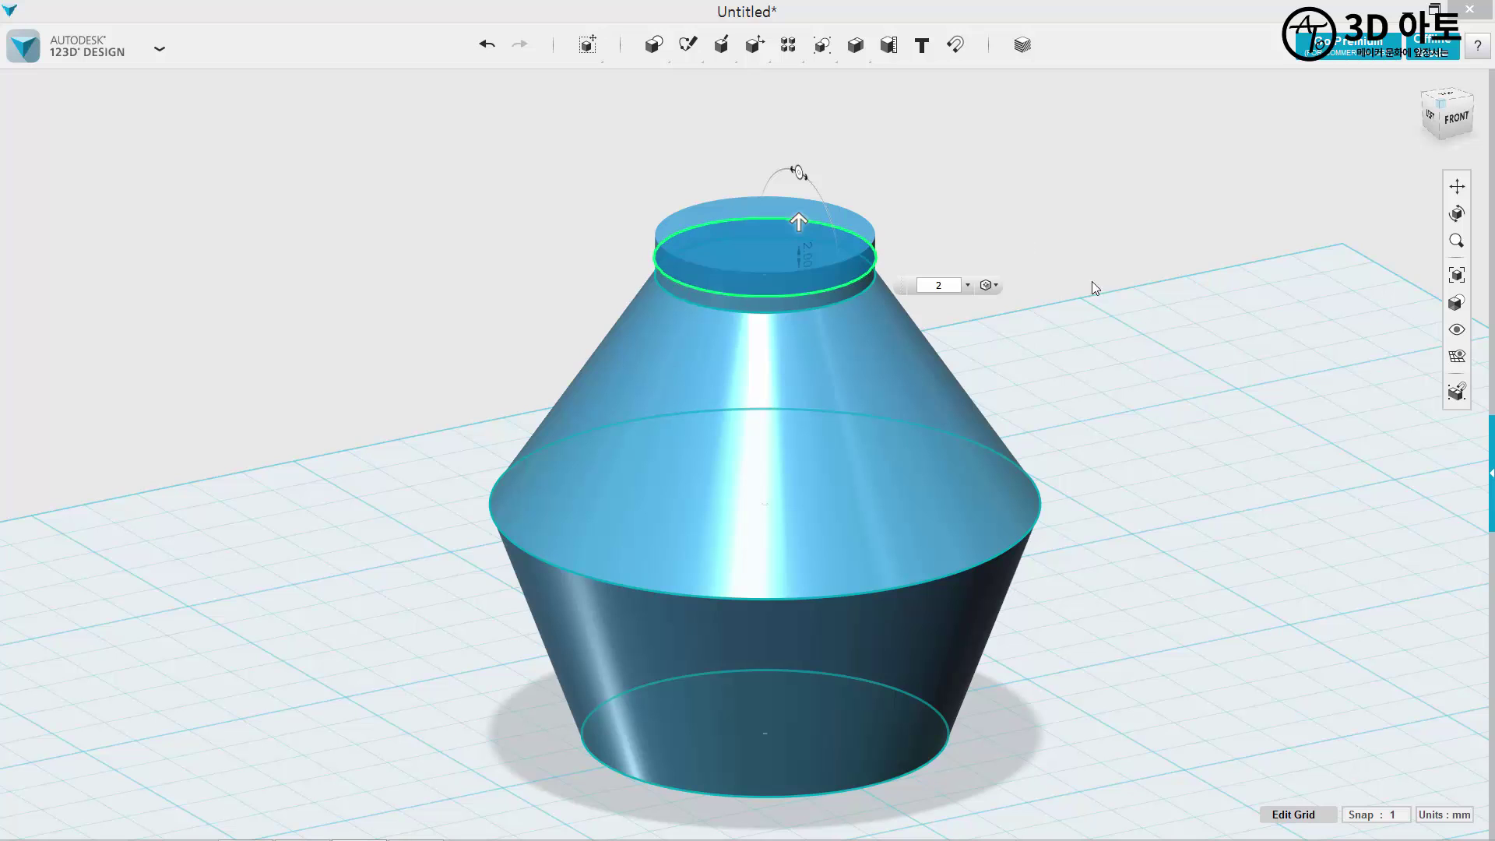
pyautogui.click(1121, 258)
# Scale the separate rim disc above the neck uniformly by a factor of 1.1.
pyautogui.moveTo(1185, 499); pyautogui.dragTo(1115, 534, button='middle')
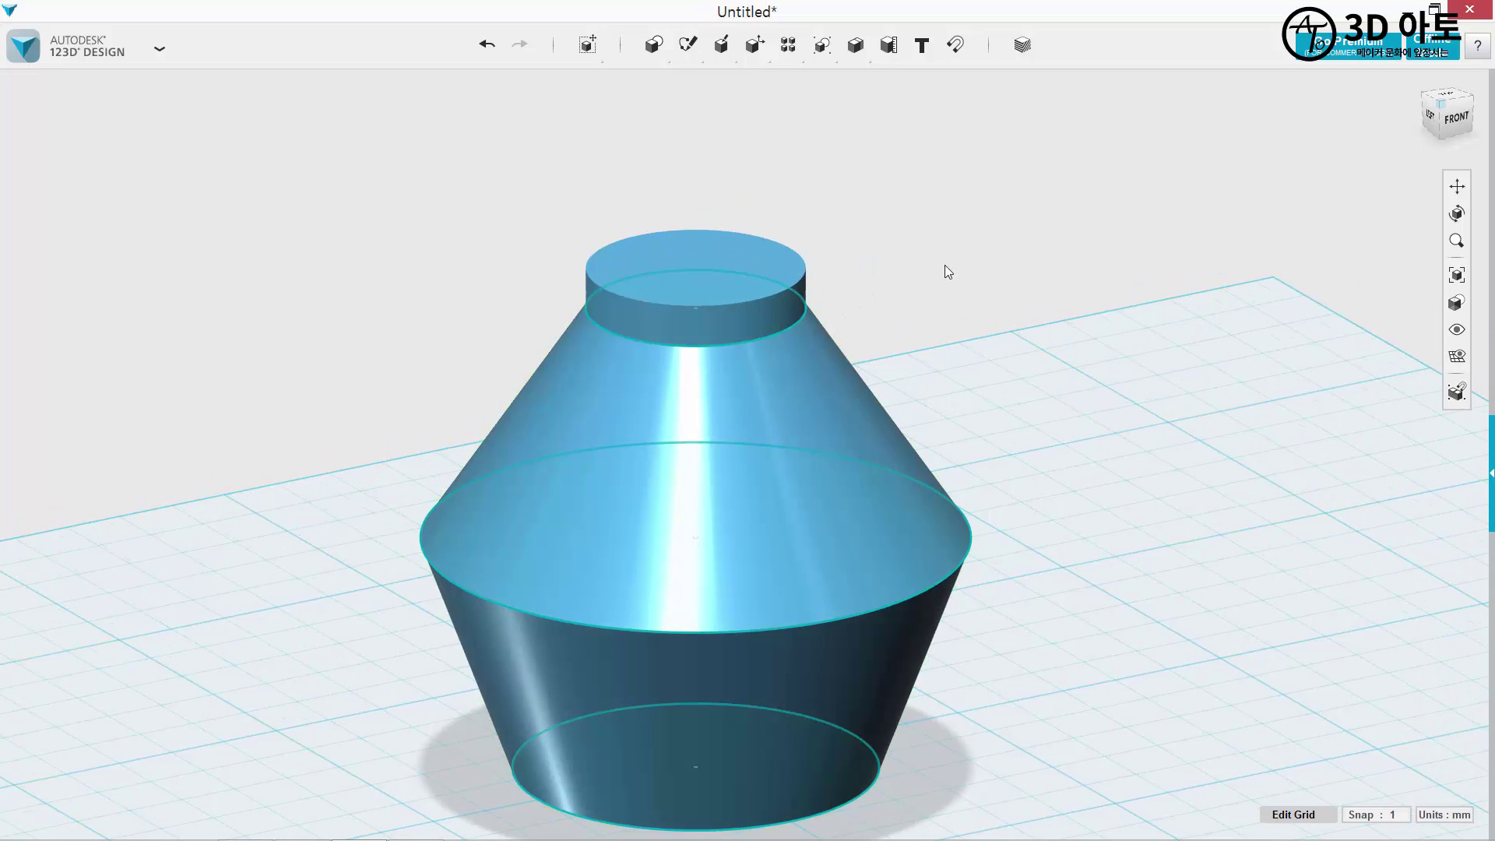
pyautogui.click(654, 246)
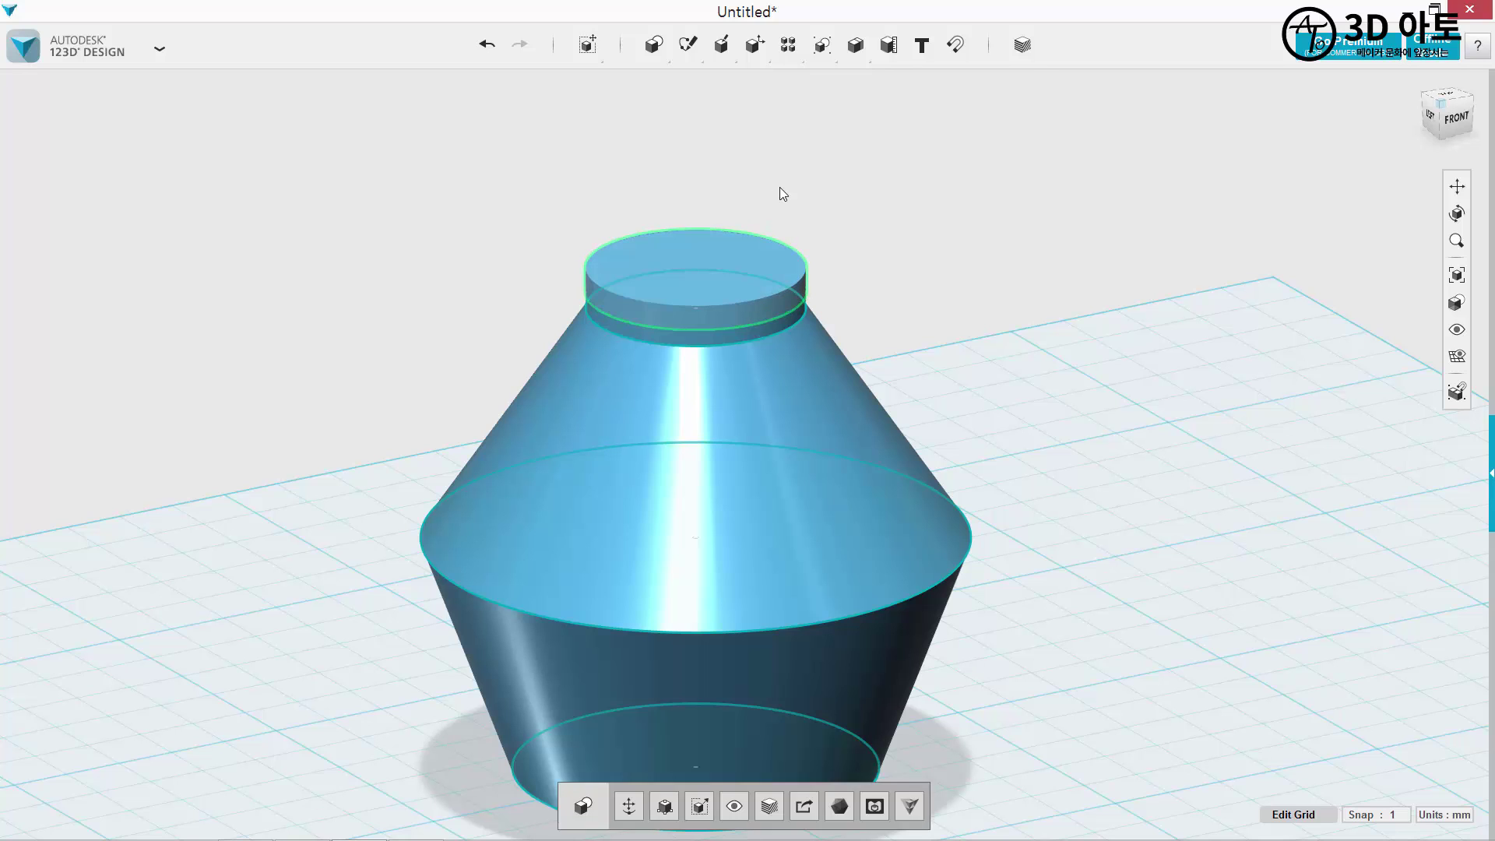
pyautogui.press('s')
pyautogui.moveTo(588, 47)
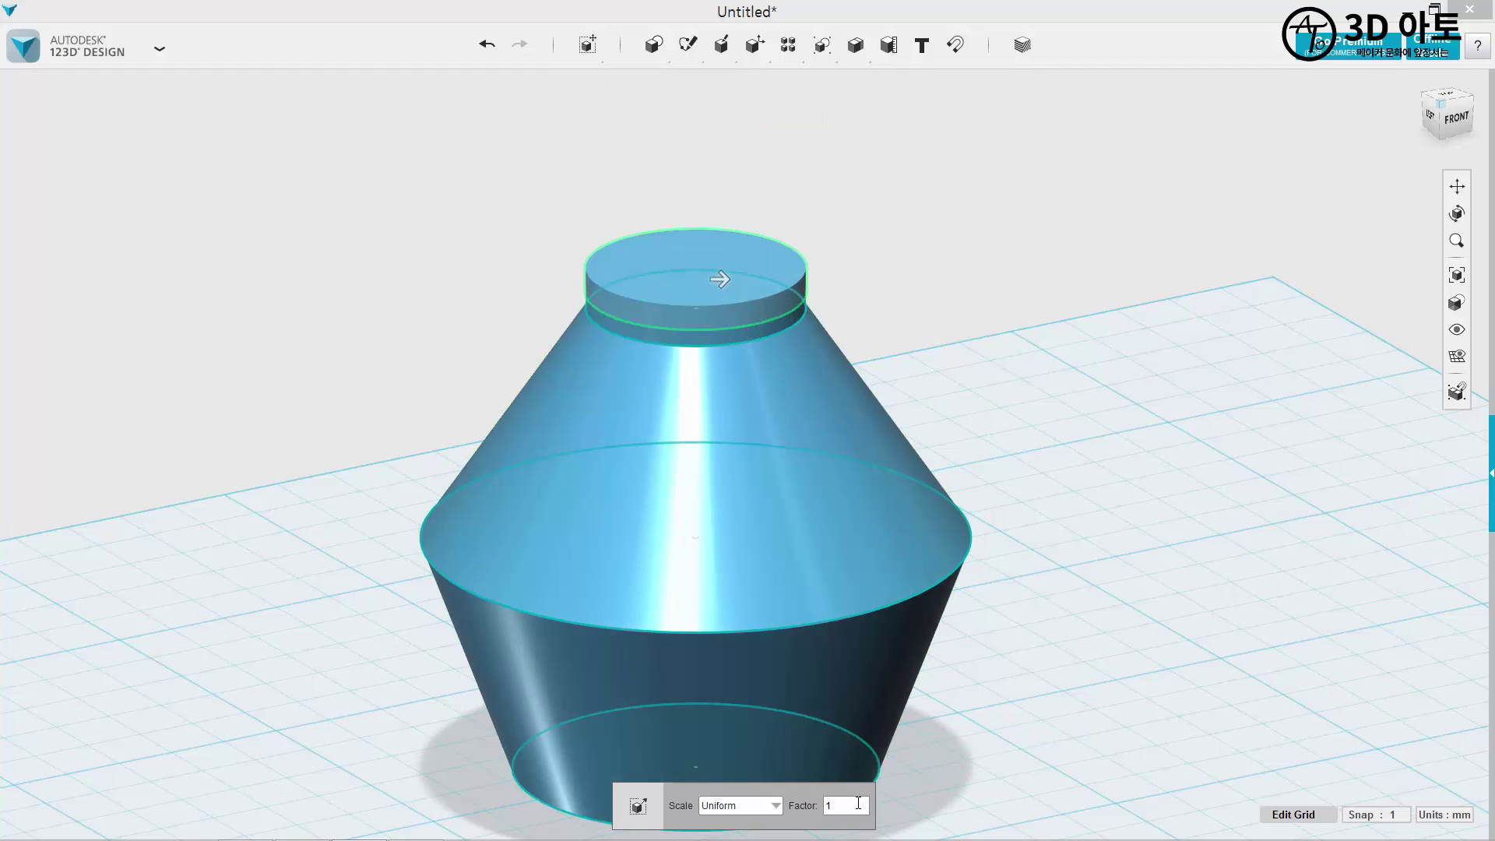
pyautogui.write('.1')
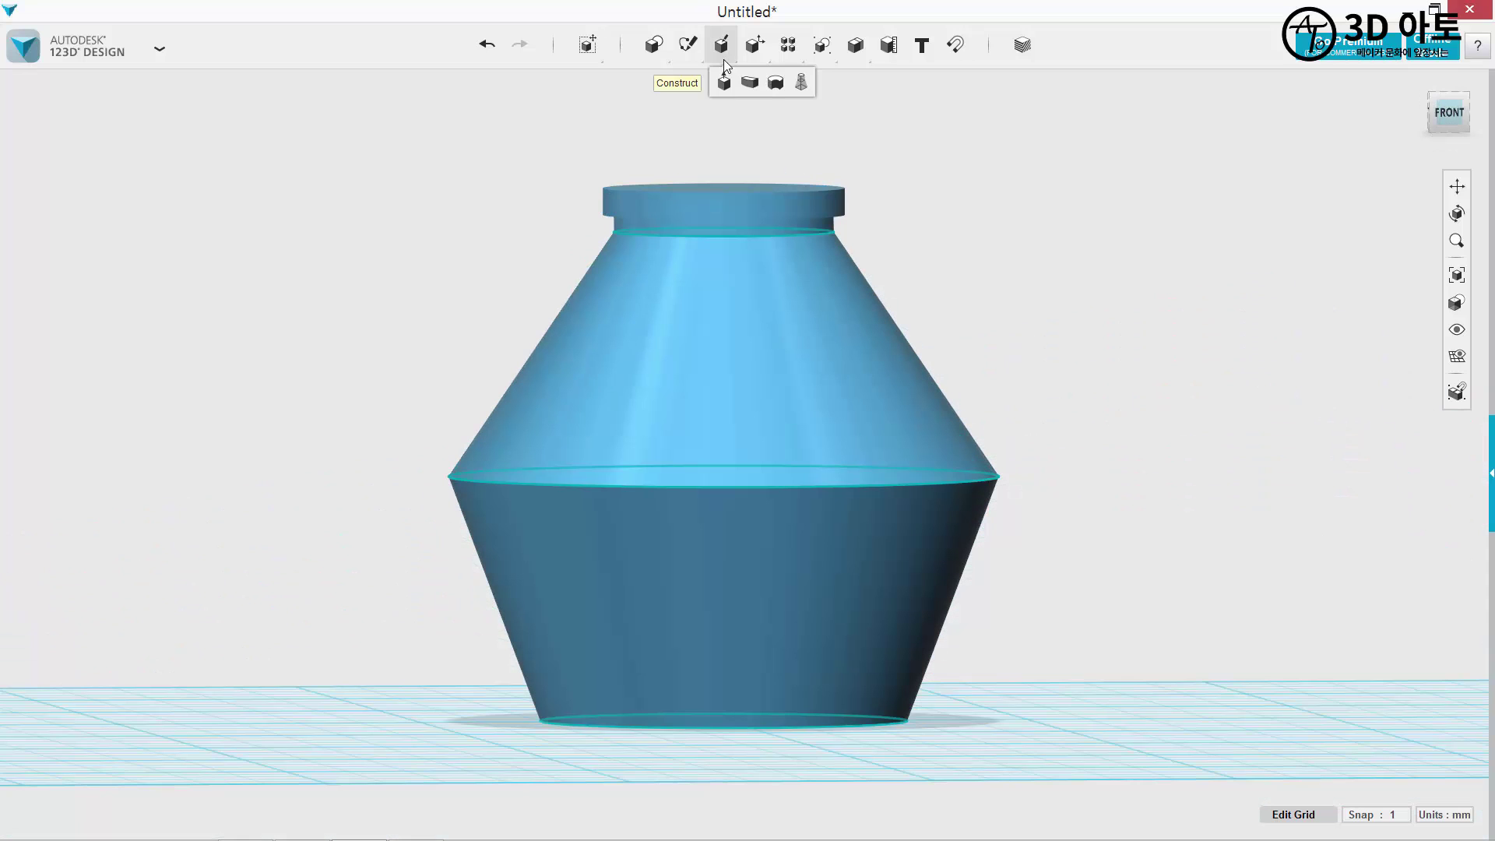
# Extrude the large middle circle upward by 3 mm as a new solid to form a band around the body.
pyautogui.click(724, 82)
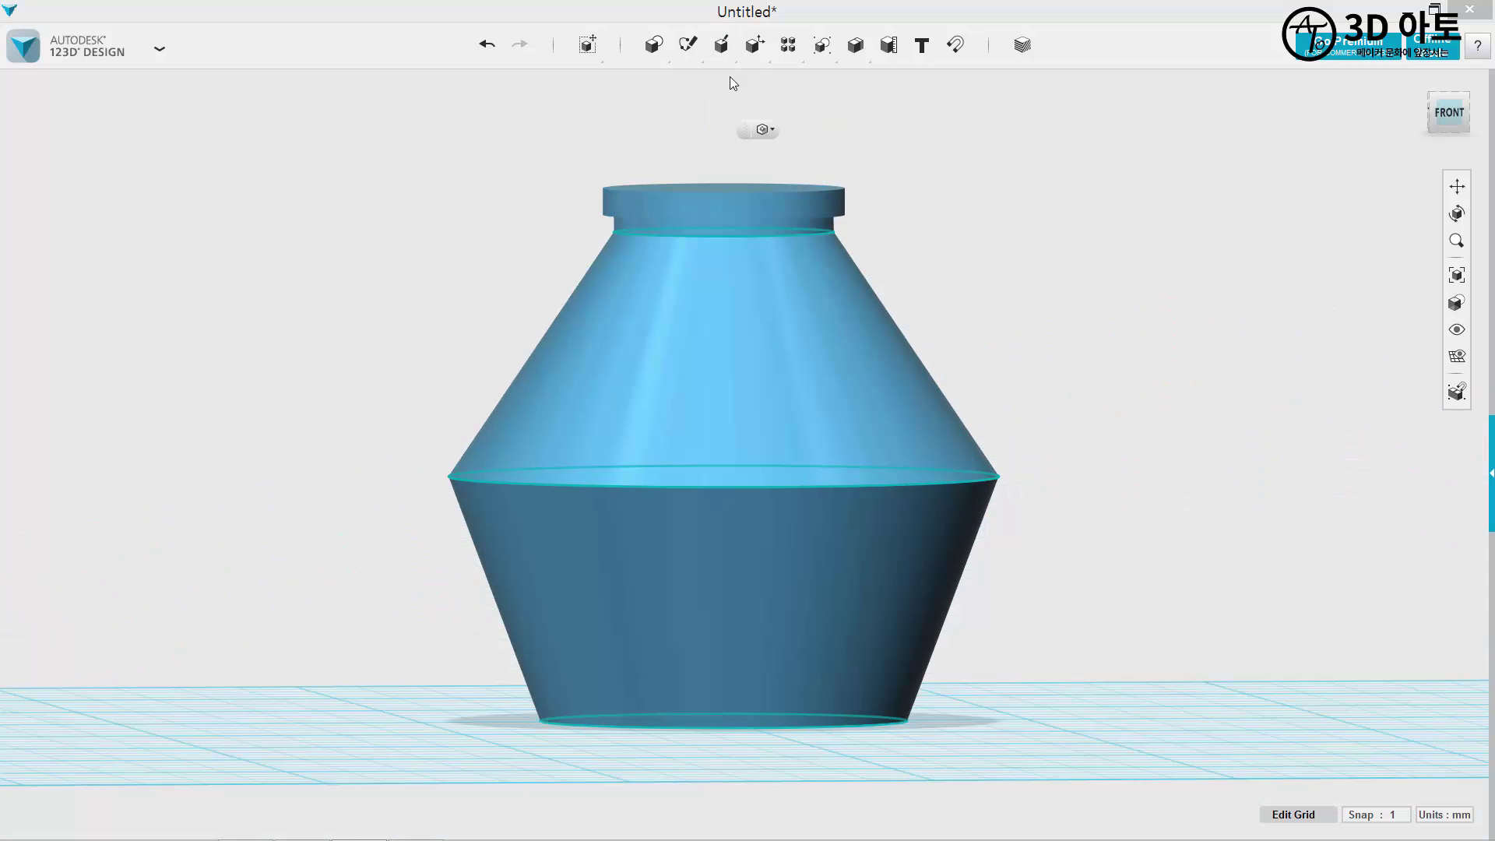
pyautogui.moveTo(1051, 343); pyautogui.dragTo(1064, 347, button='right')
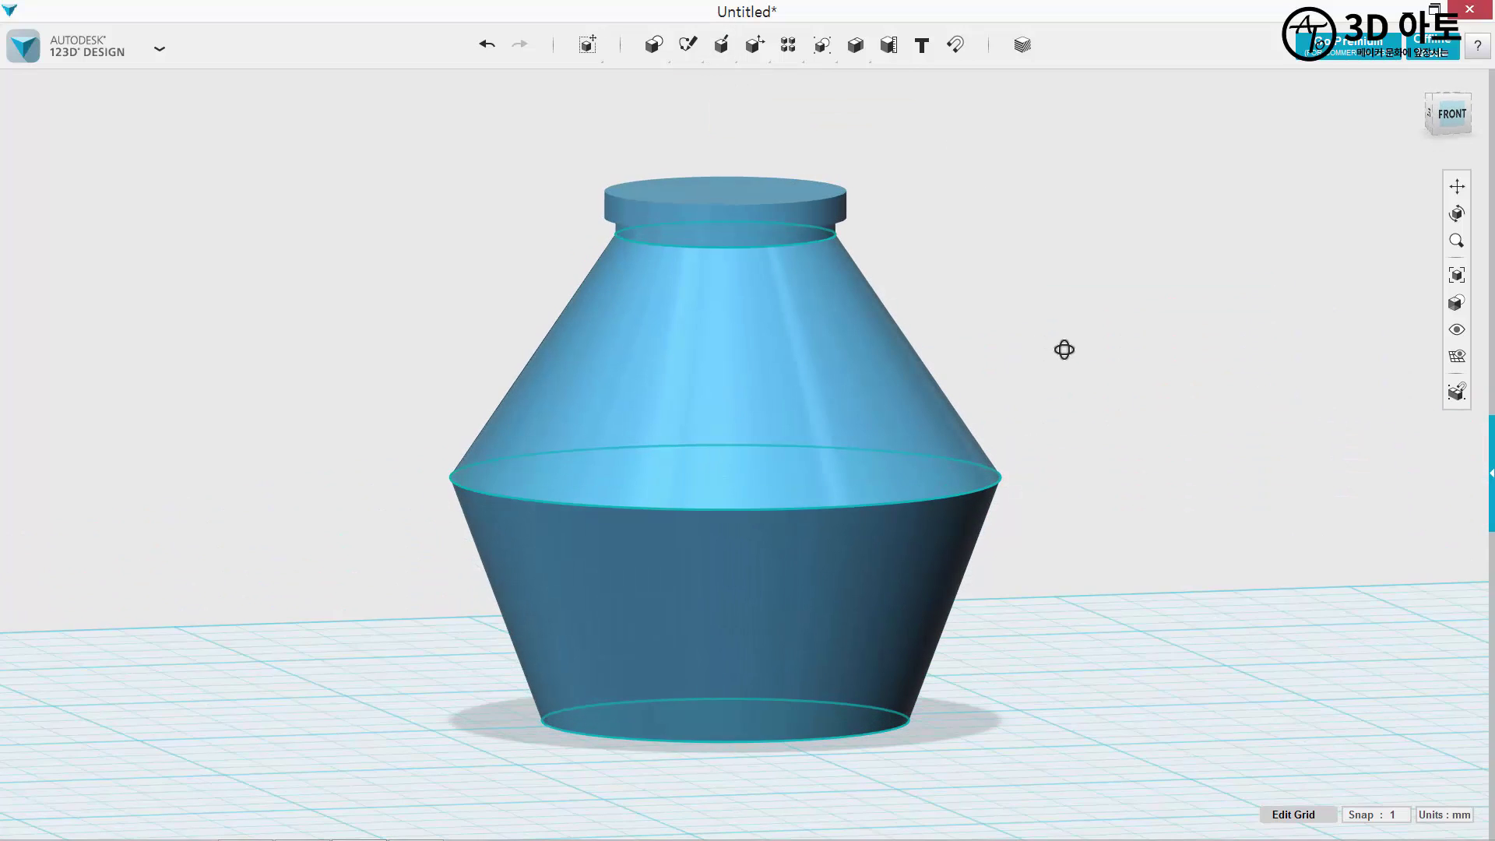
pyautogui.click(997, 478)
pyautogui.write('3')
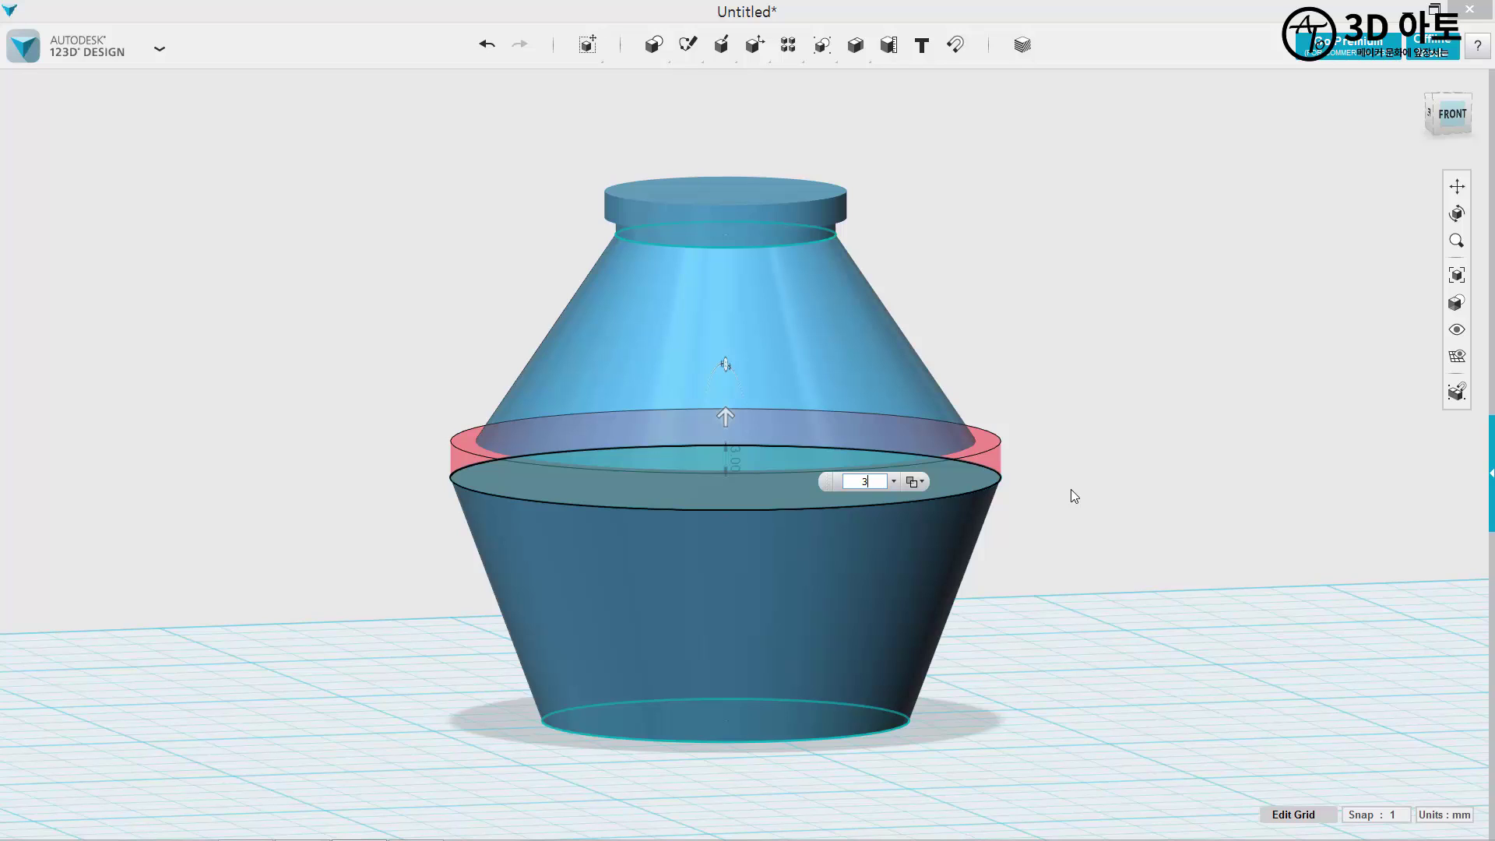
pyautogui.click(909, 483)
pyautogui.click(925, 574)
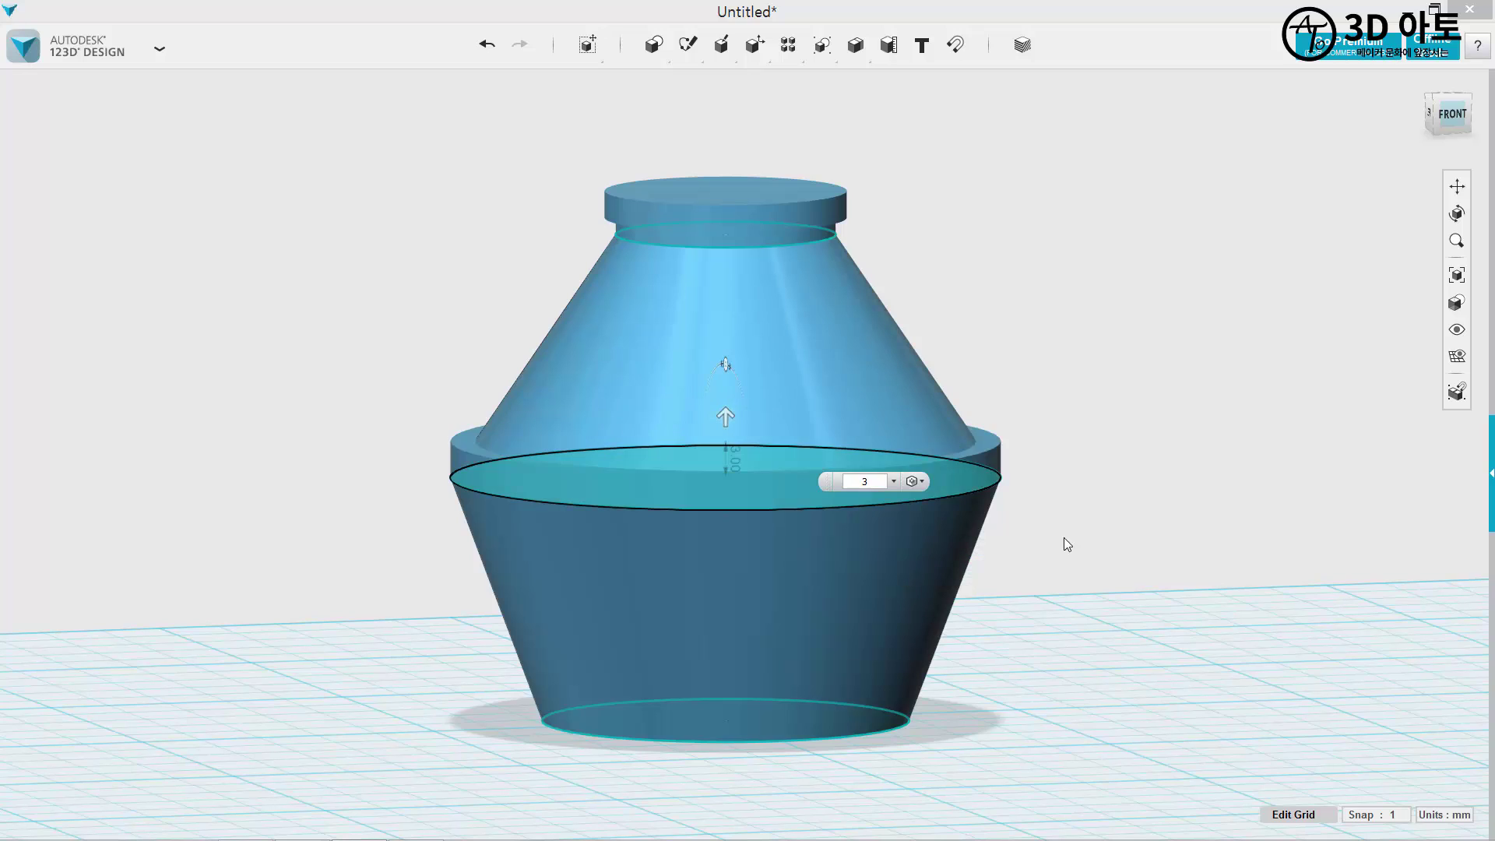
pyautogui.click(1064, 542)
pyautogui.click(990, 446)
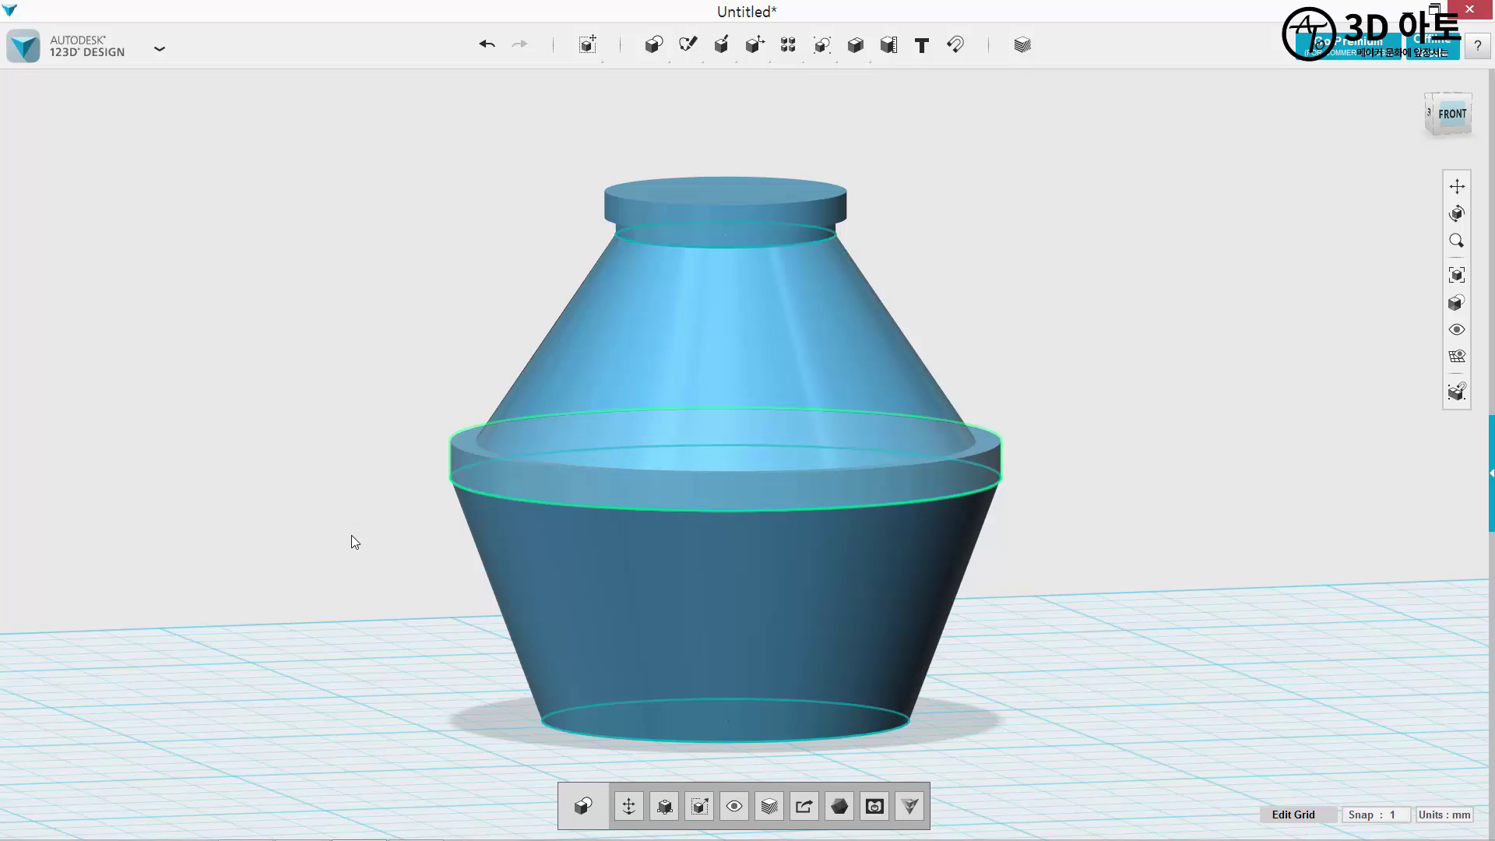
pyautogui.hotkey('ctrl', 't')
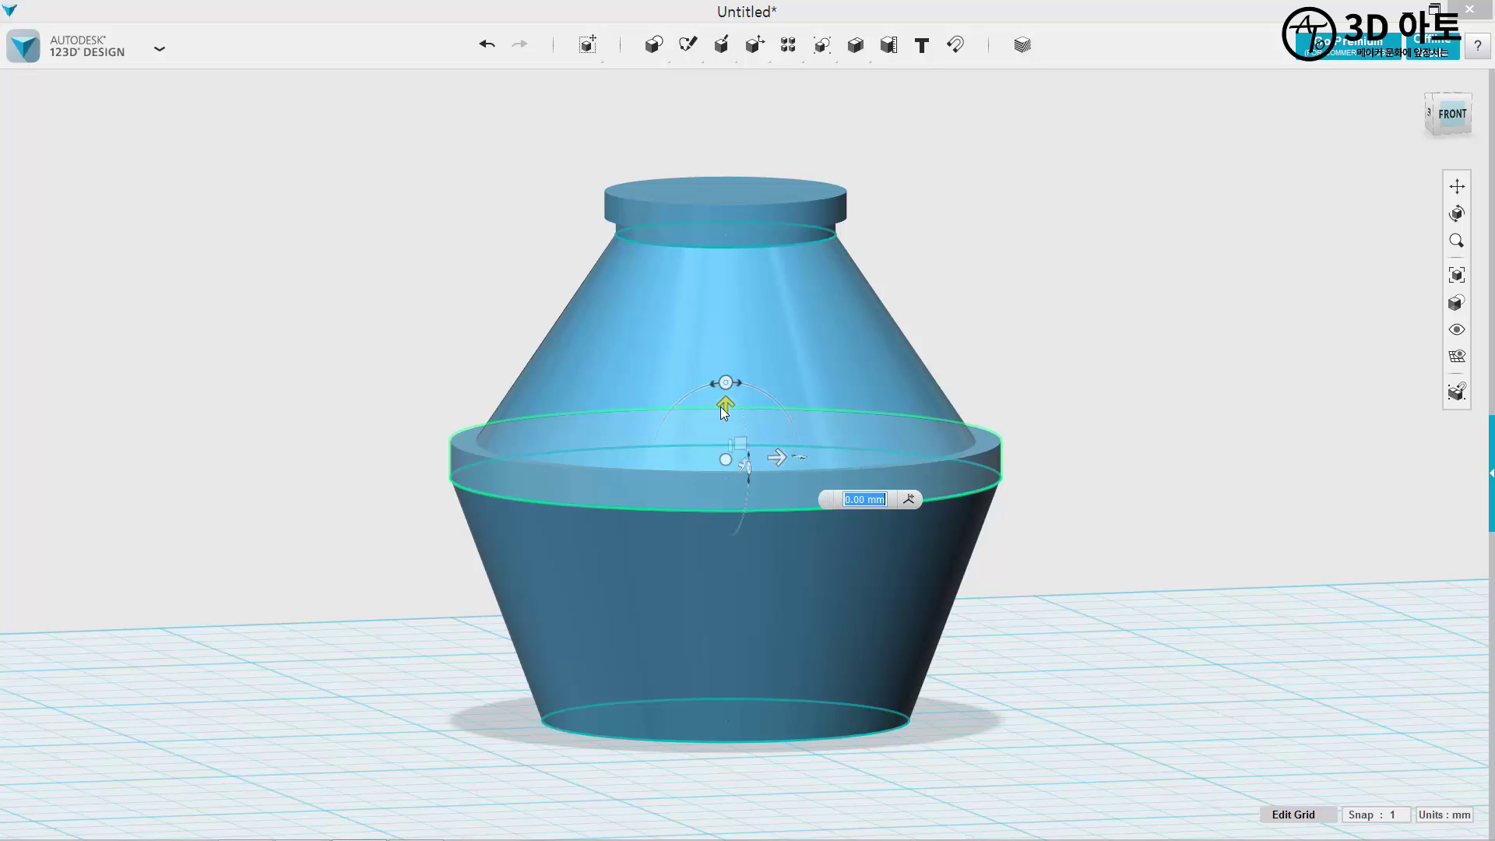
pyautogui.click(1213, 377)
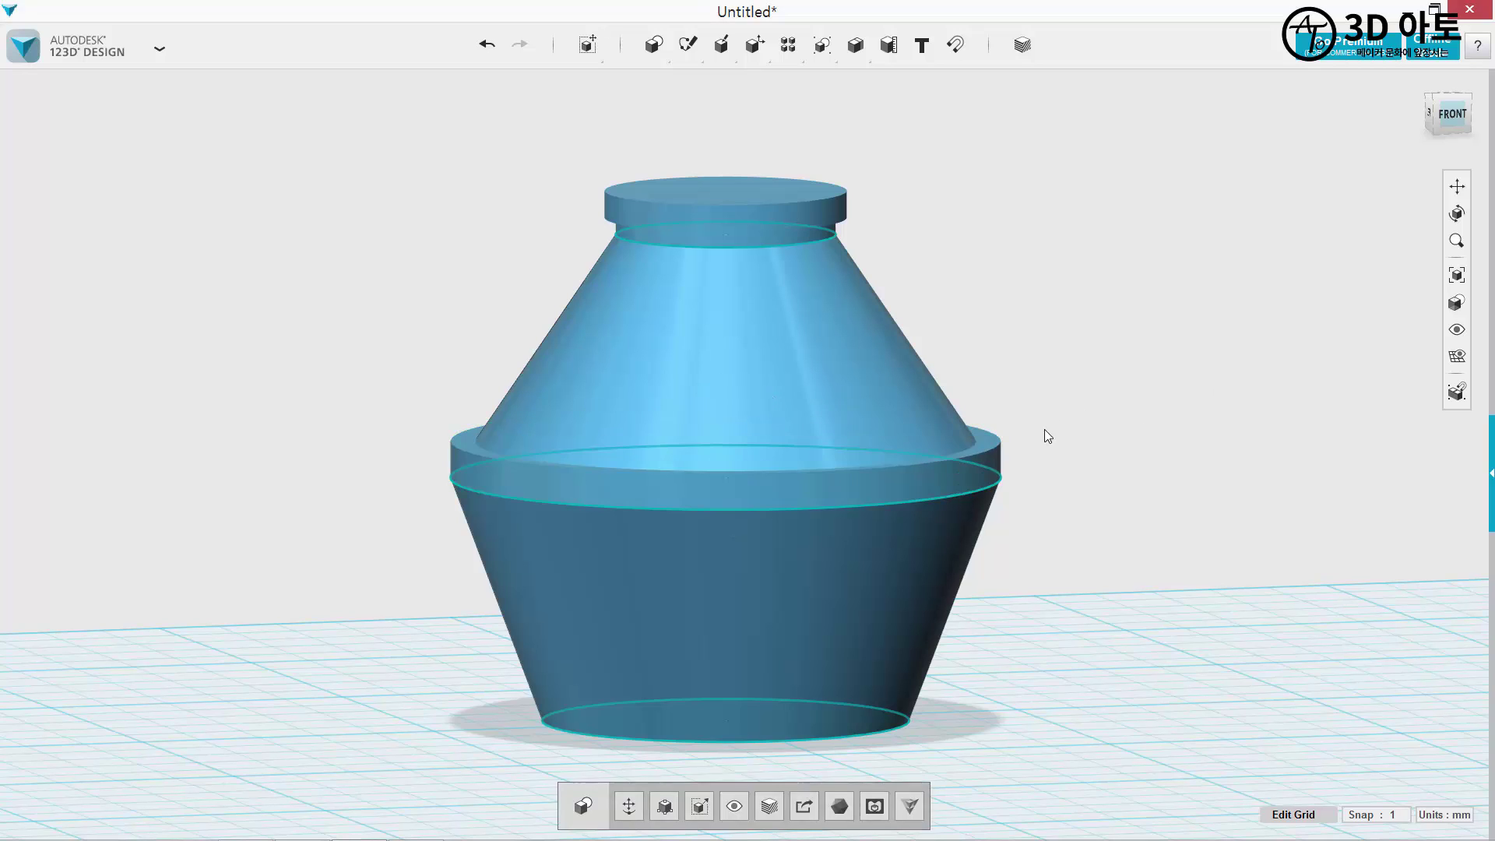
# Move the band around the vase's widest section down by 1.5 mm so it straddles the body's widest edge.
pyautogui.click(985, 455)
pyautogui.moveTo(344, 391); pyautogui.dragTo(327, 380, button='right')
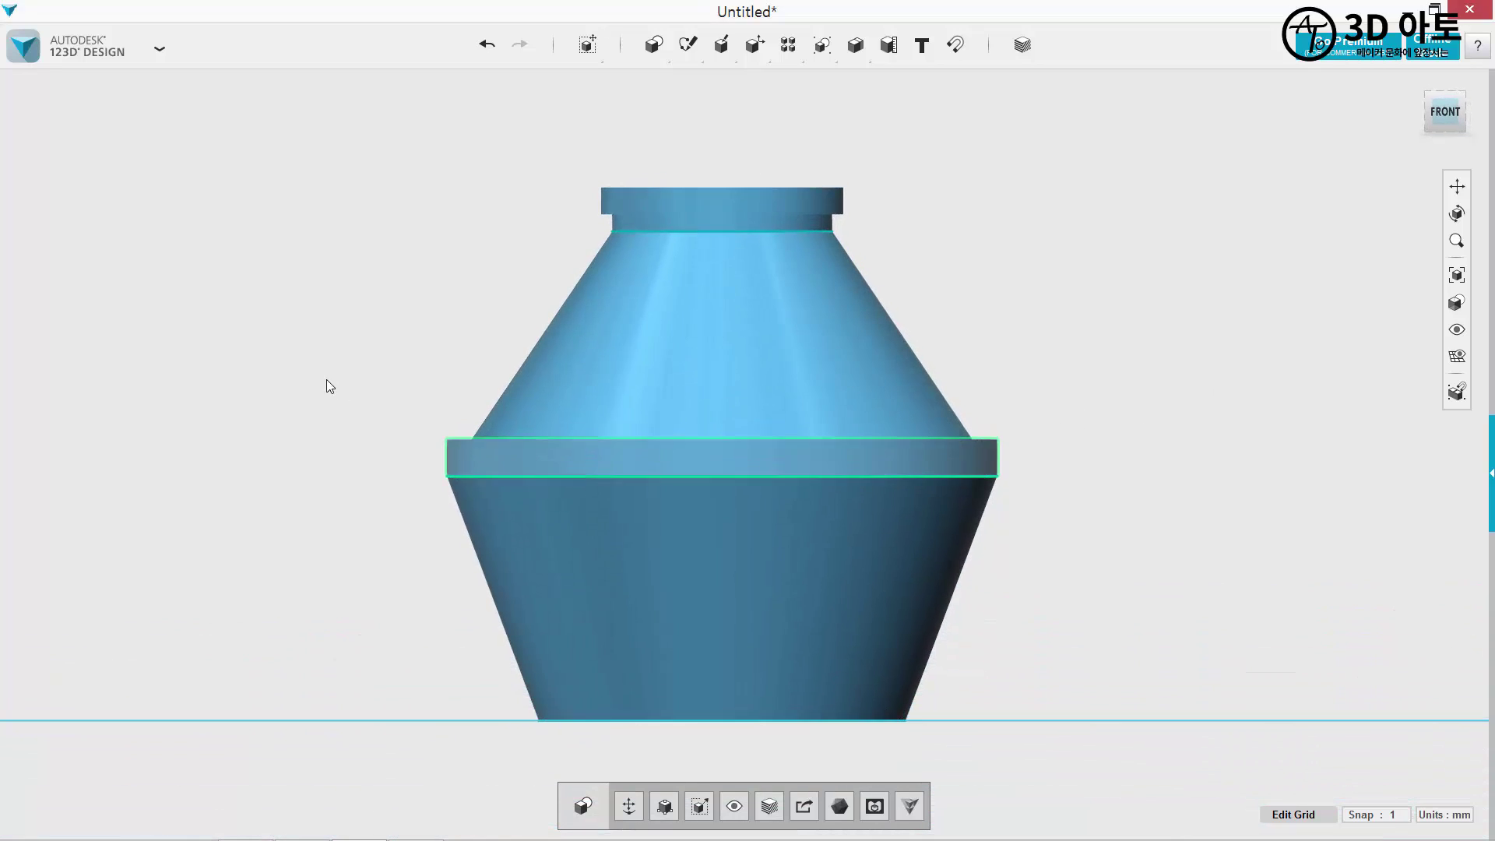
pyautogui.click(1447, 117)
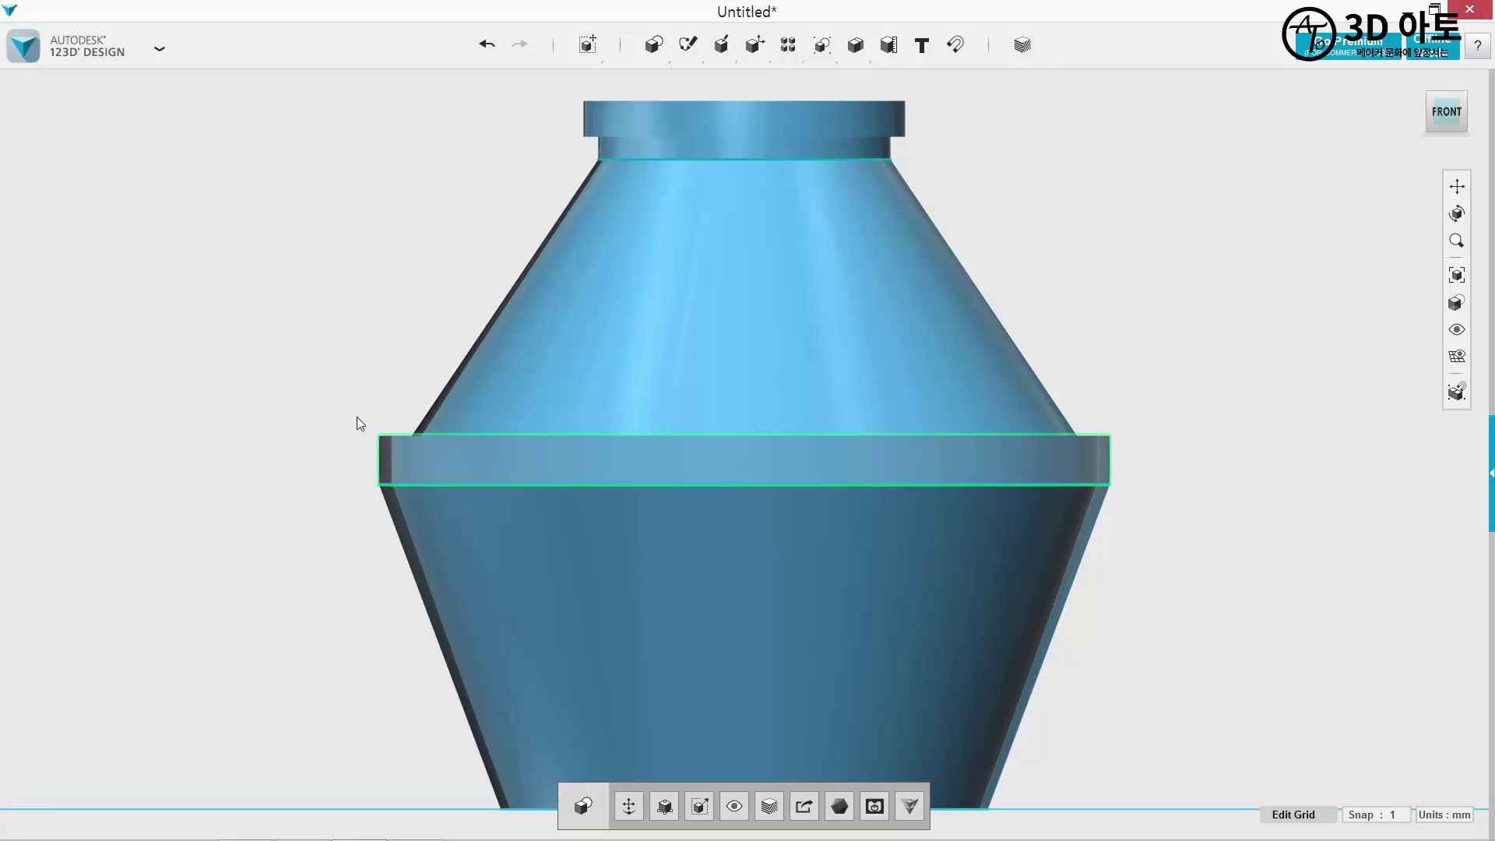
pyautogui.click(410, 442)
pyautogui.click(478, 471)
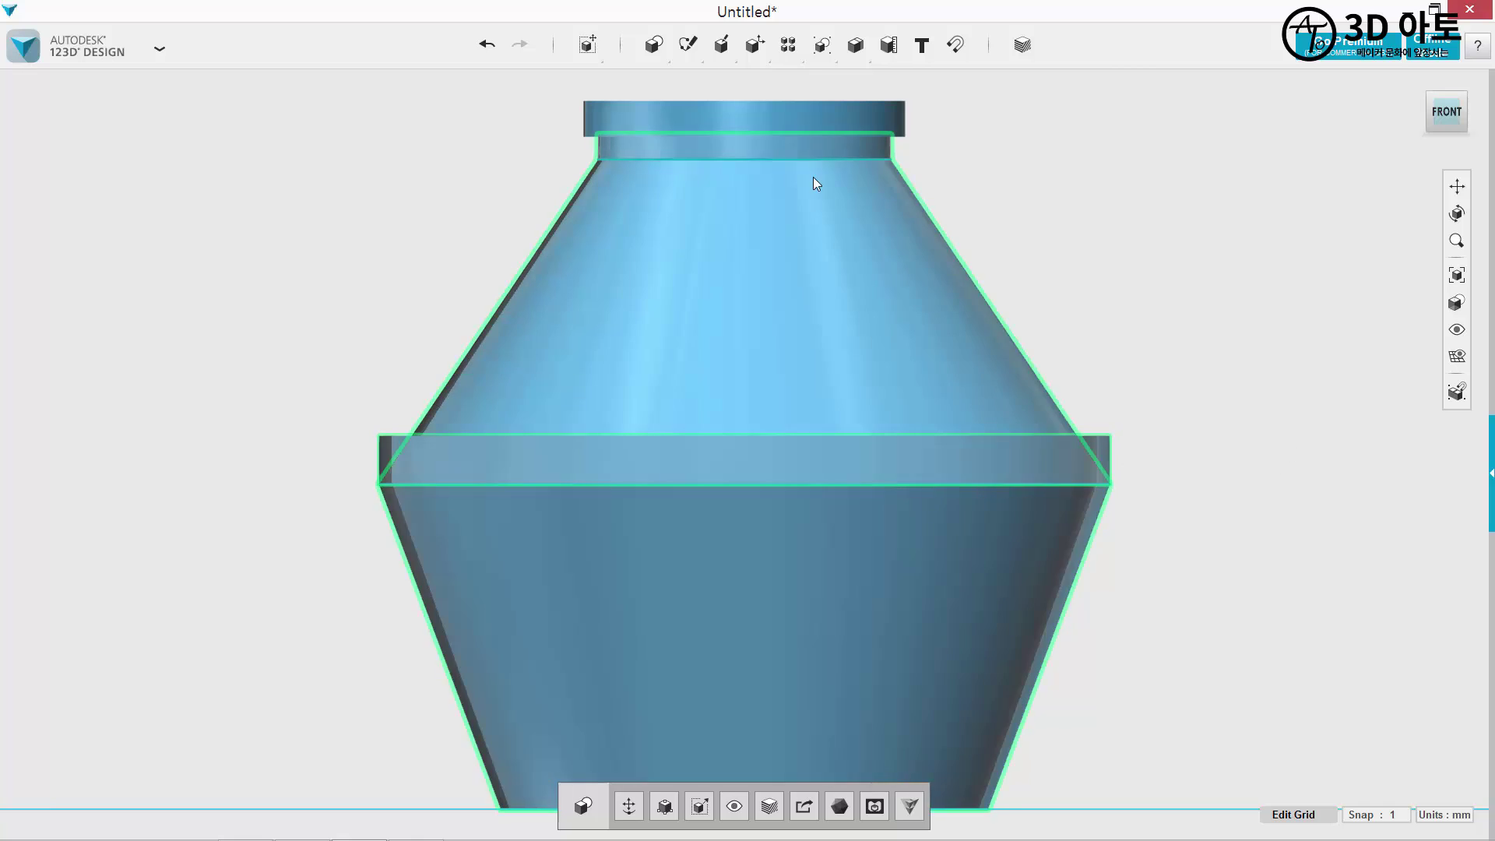
pyautogui.moveTo(588, 47)
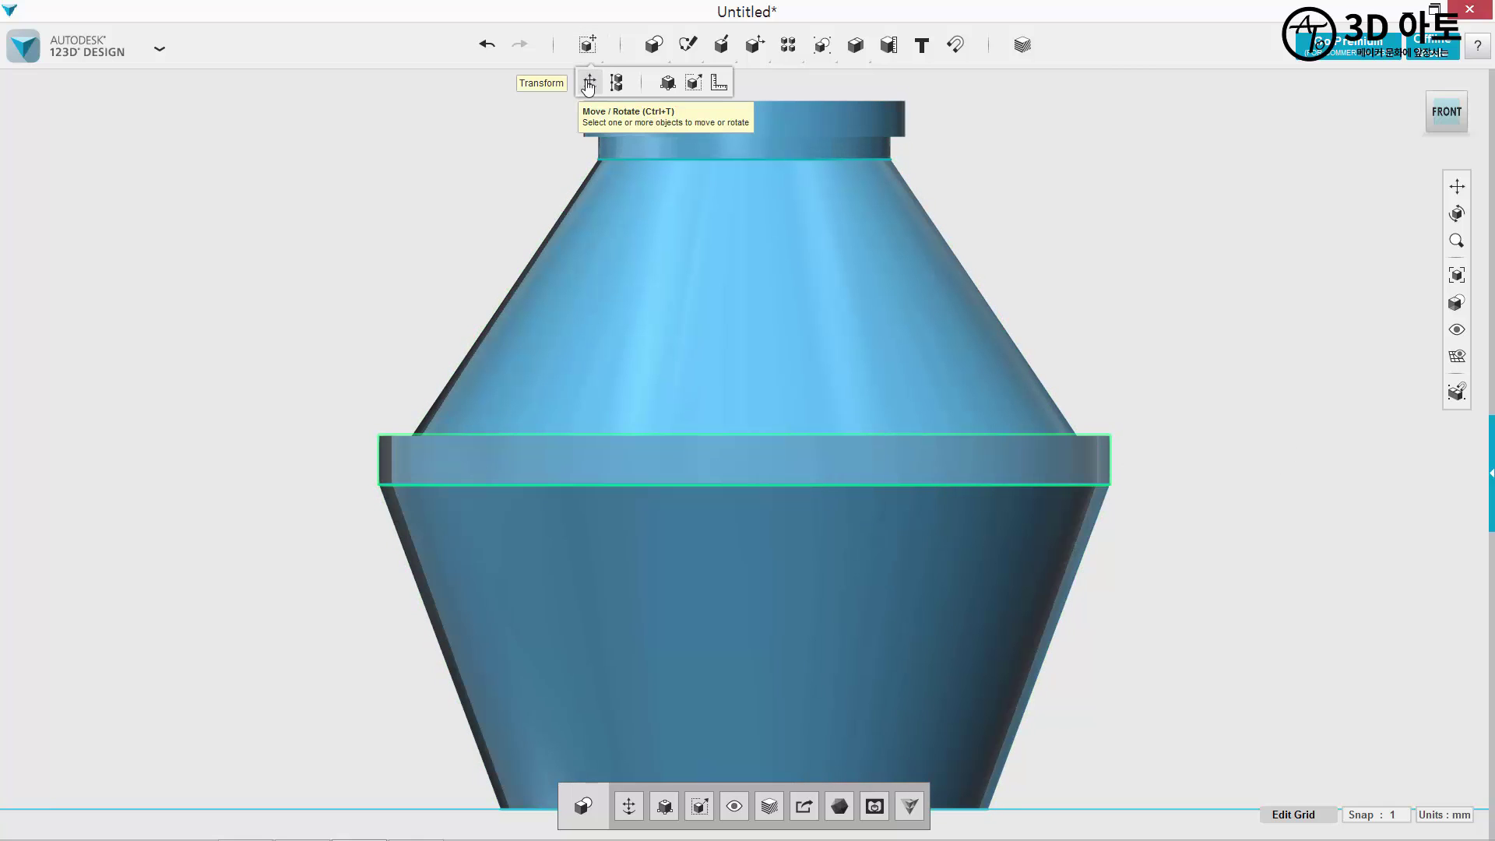
pyautogui.click(589, 84)
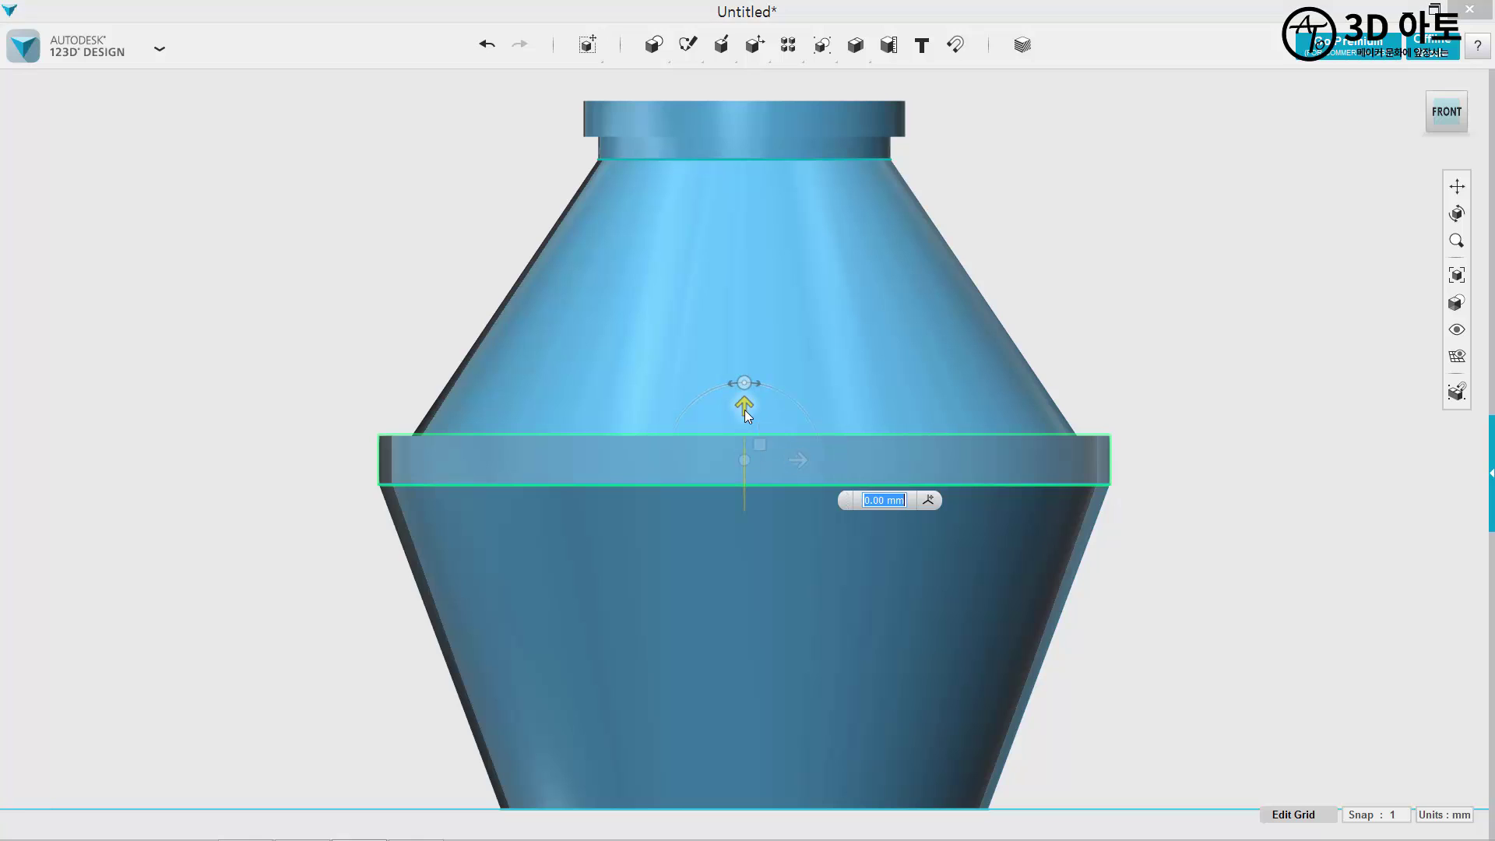
pyautogui.moveTo(745, 409); pyautogui.dragTo(765, 427)
pyautogui.write('-1.5')
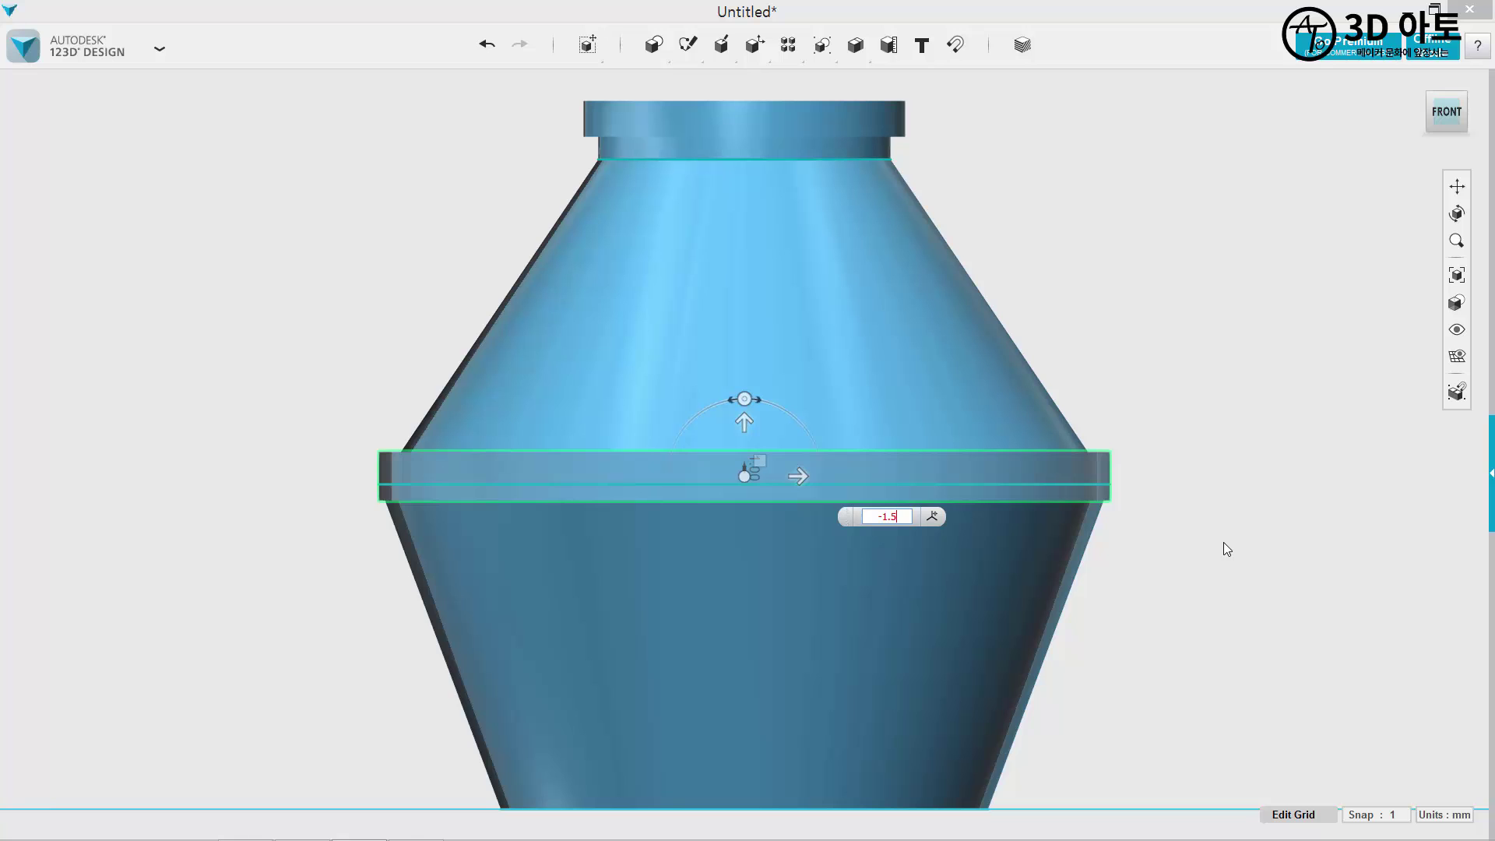
pyautogui.press('Return')
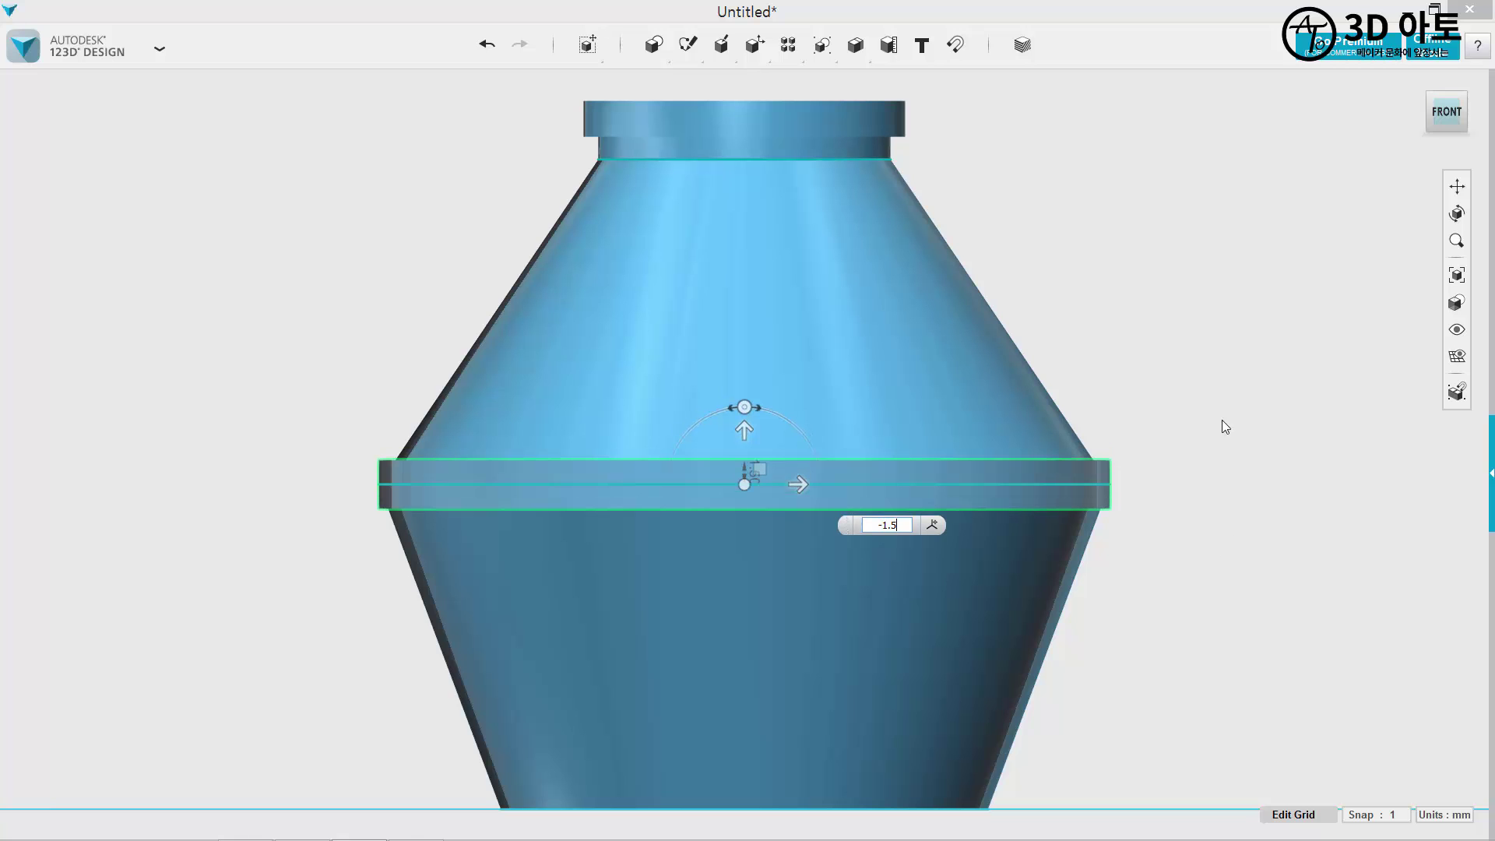
pyautogui.press('Return')
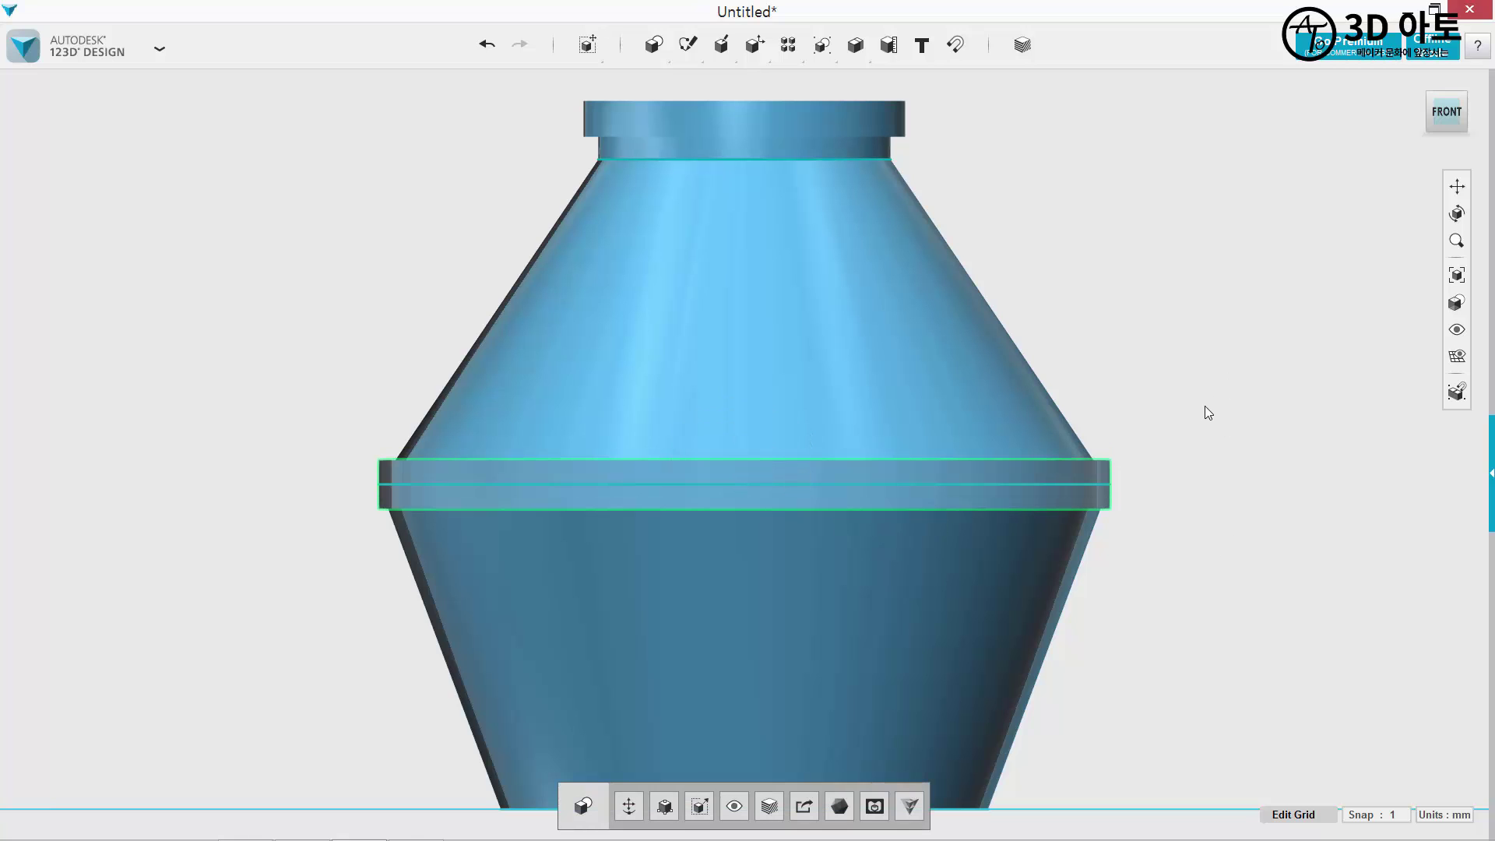
# Hide all sketches so that only the vase solids are displayed.
pyautogui.moveTo(1205, 406); pyautogui.dragTo(1006, 422, button='right')
pyautogui.scroll(-3, 1006, 421)
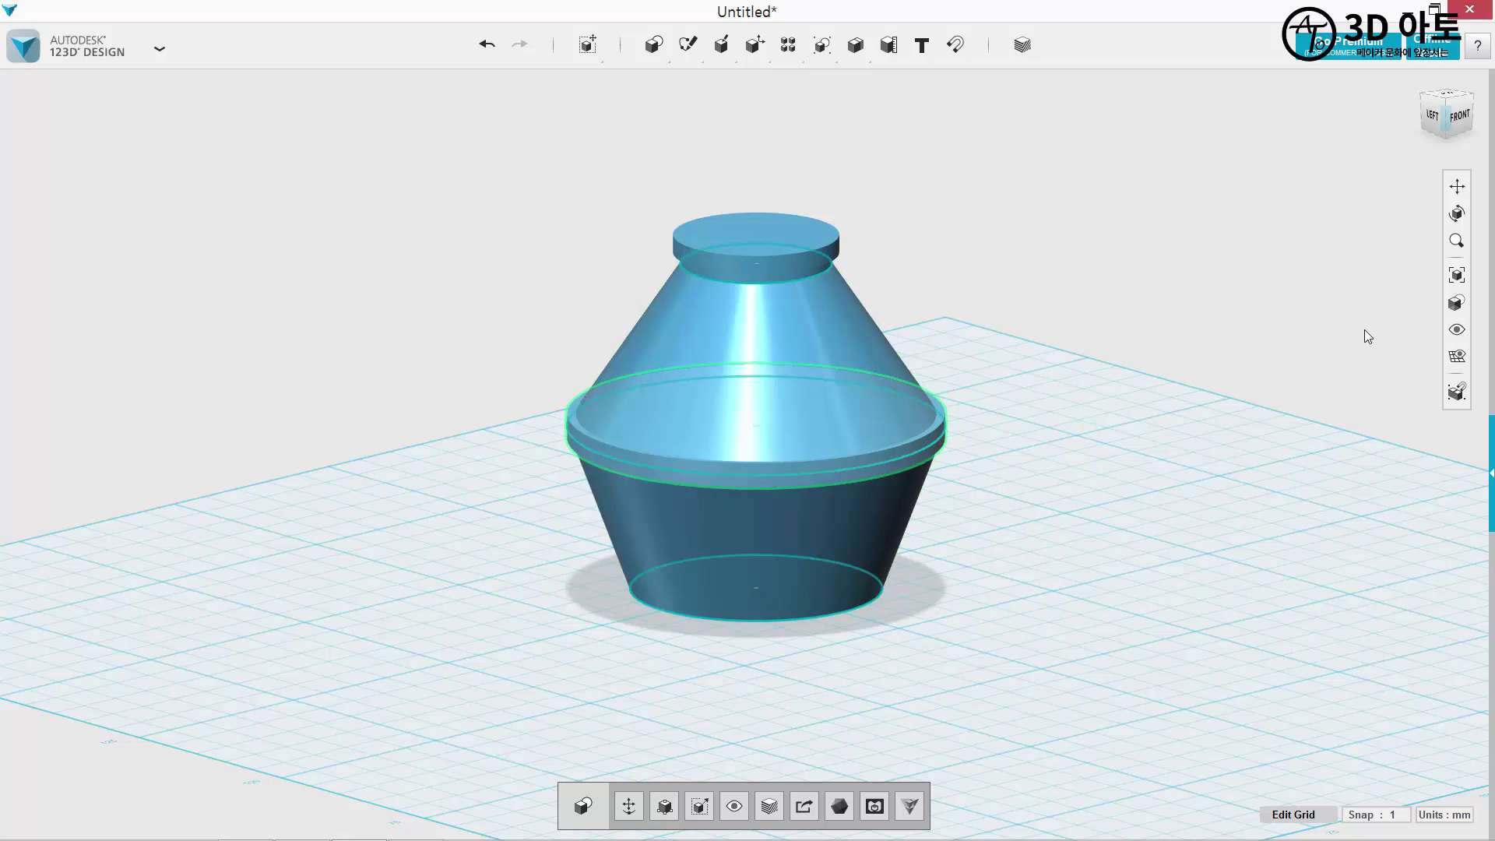
pyautogui.moveTo(1457, 329)
pyautogui.click(1392, 391)
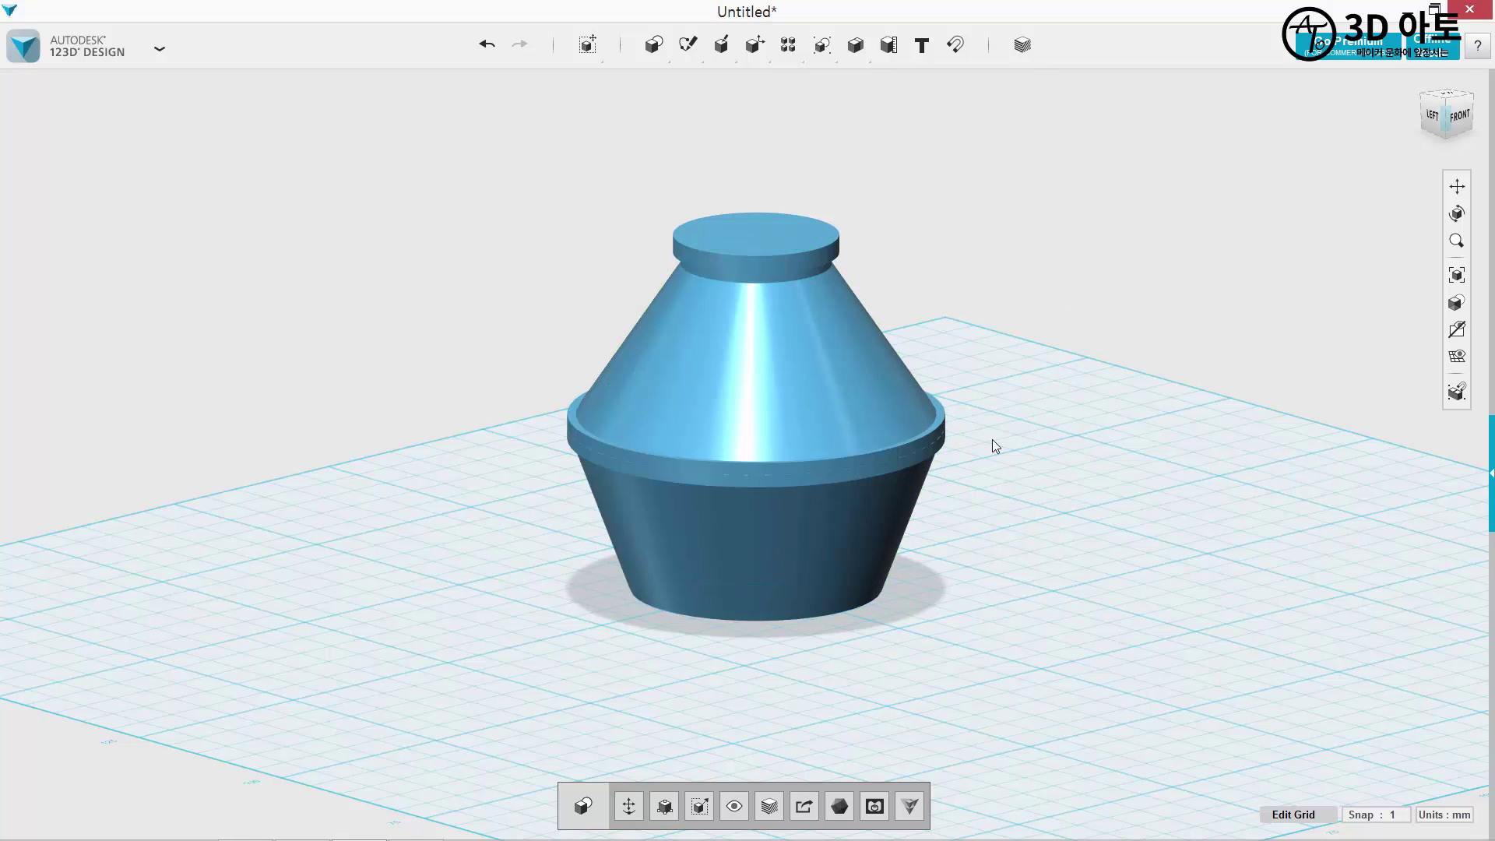
# Sketch a circle of radius 7 mm centred on the rim's top face.
pyautogui.scroll(2, 993, 439)
pyautogui.moveTo(977, 249); pyautogui.dragTo(1087, 264, button='middle')
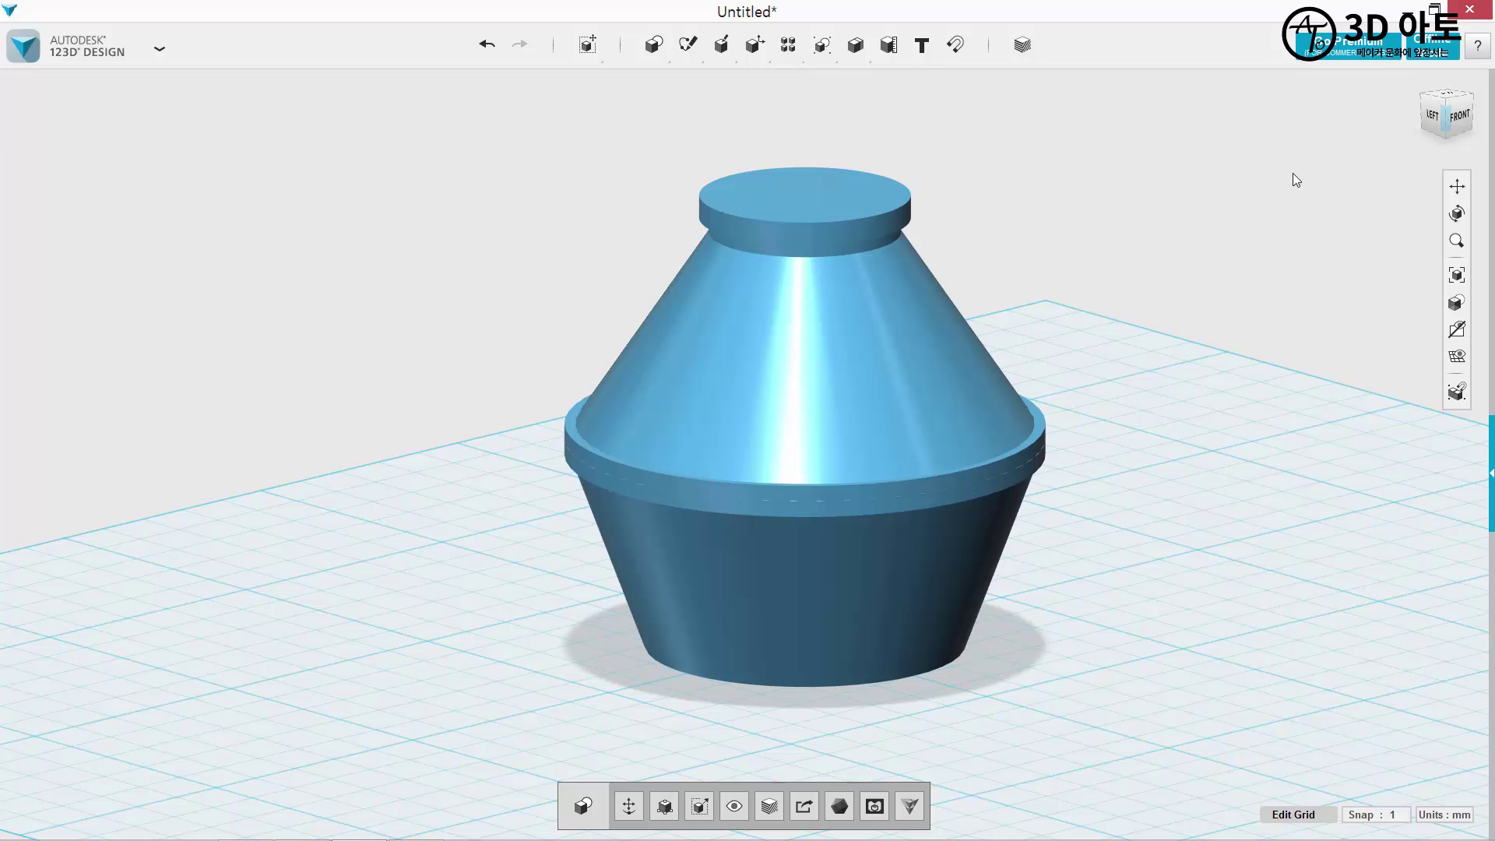
pyautogui.click(1445, 95)
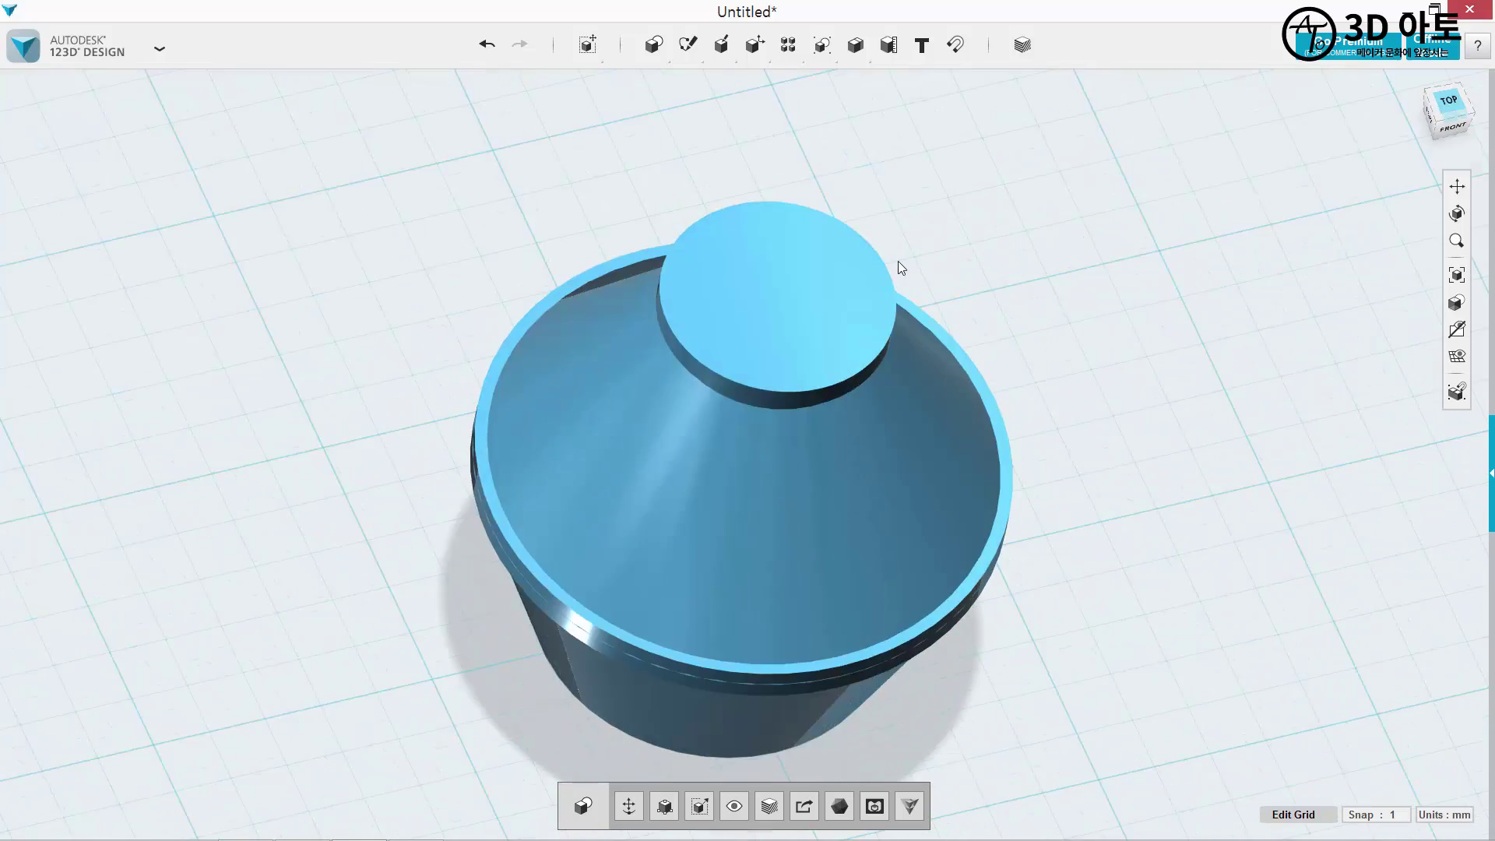
pyautogui.scroll(2, 1135, 466)
pyautogui.moveTo(1143, 466); pyautogui.dragTo(1199, 427, button='middle')
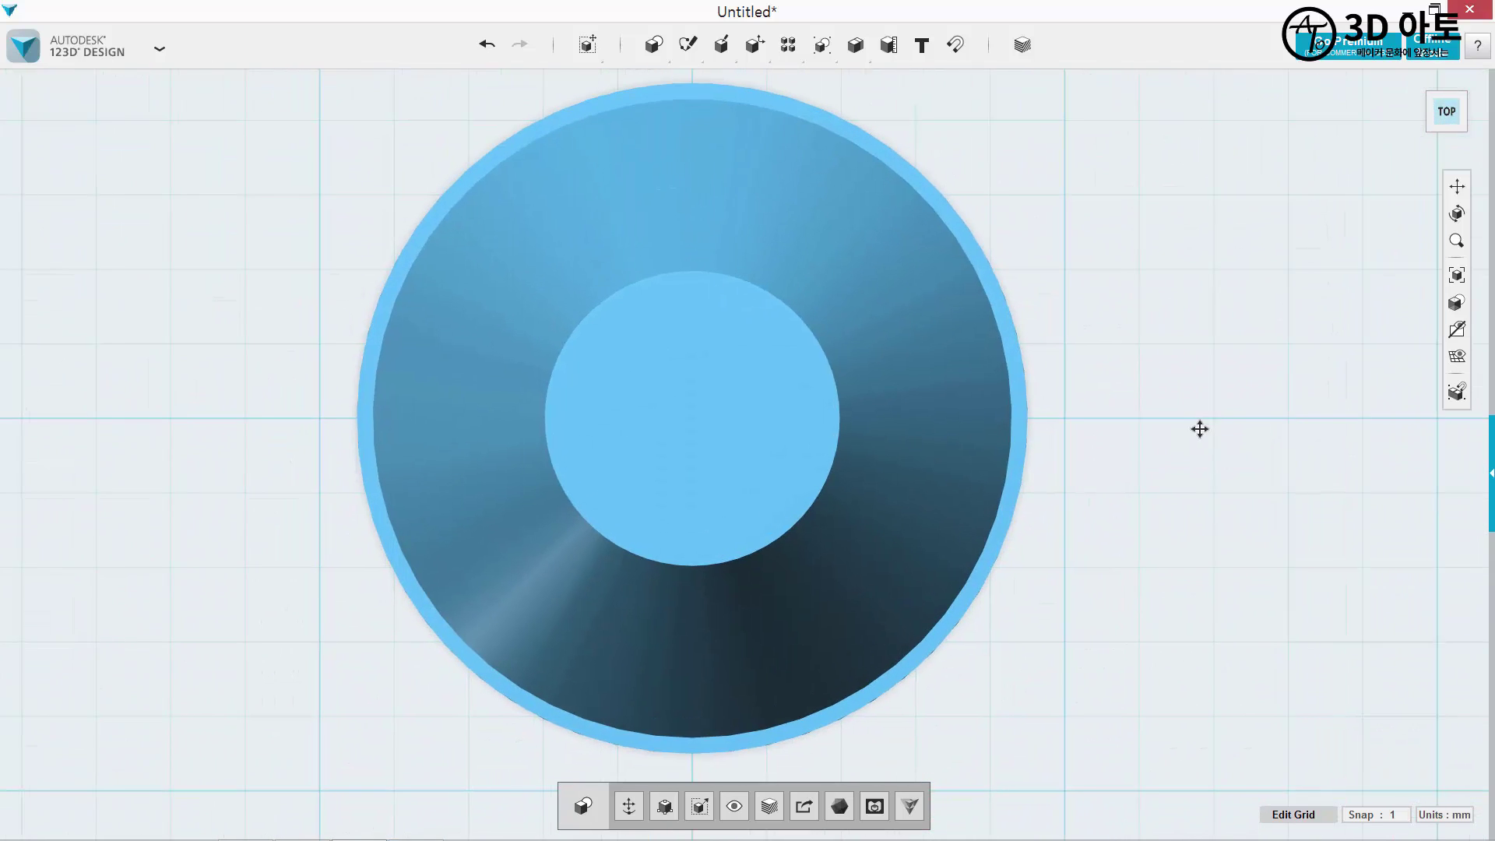
pyautogui.moveTo(684, 50)
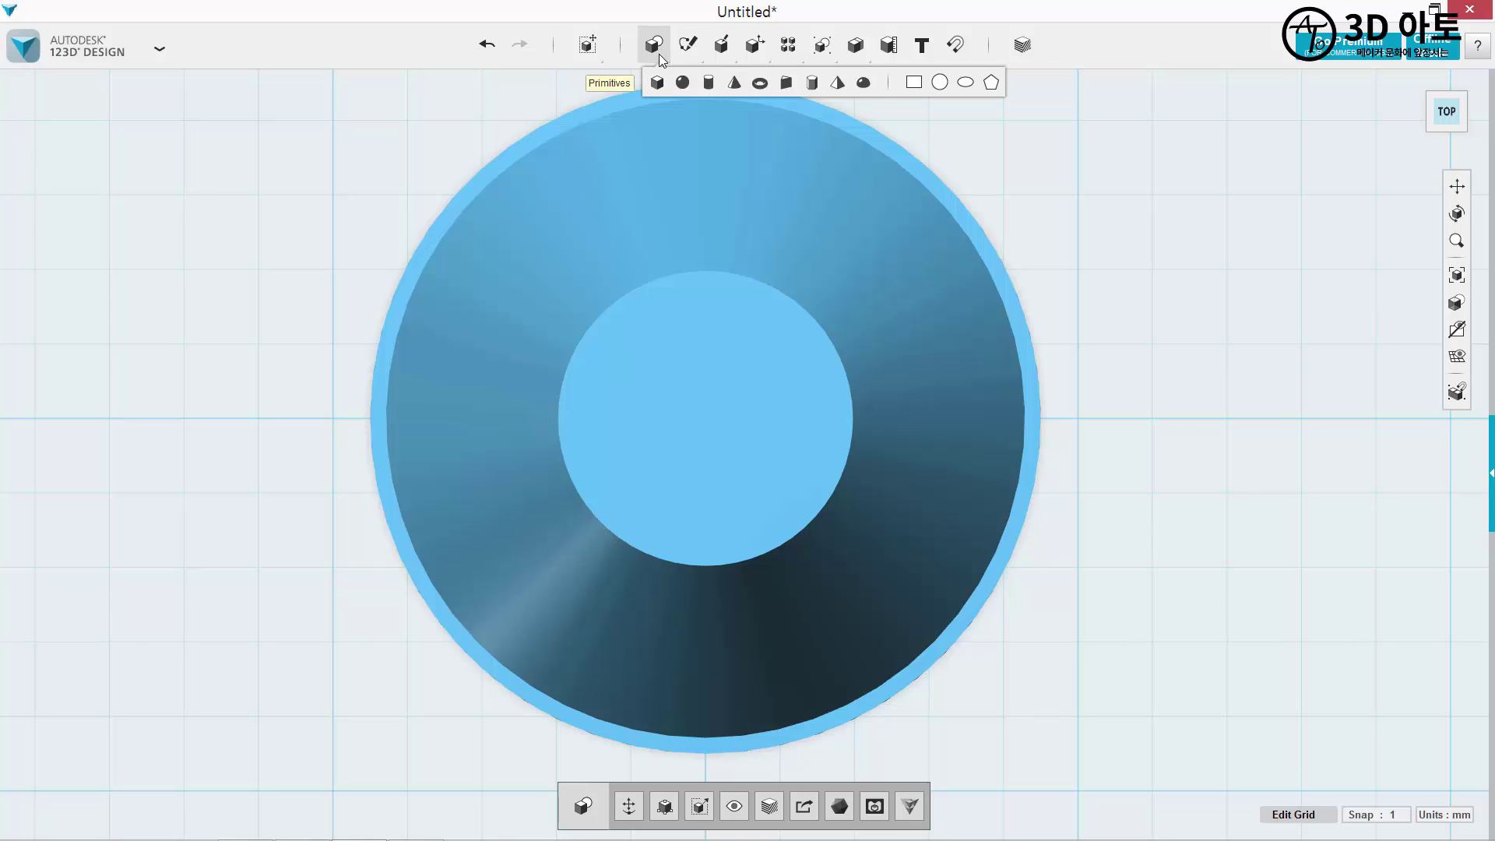
pyautogui.click(941, 82)
pyautogui.click(705, 419)
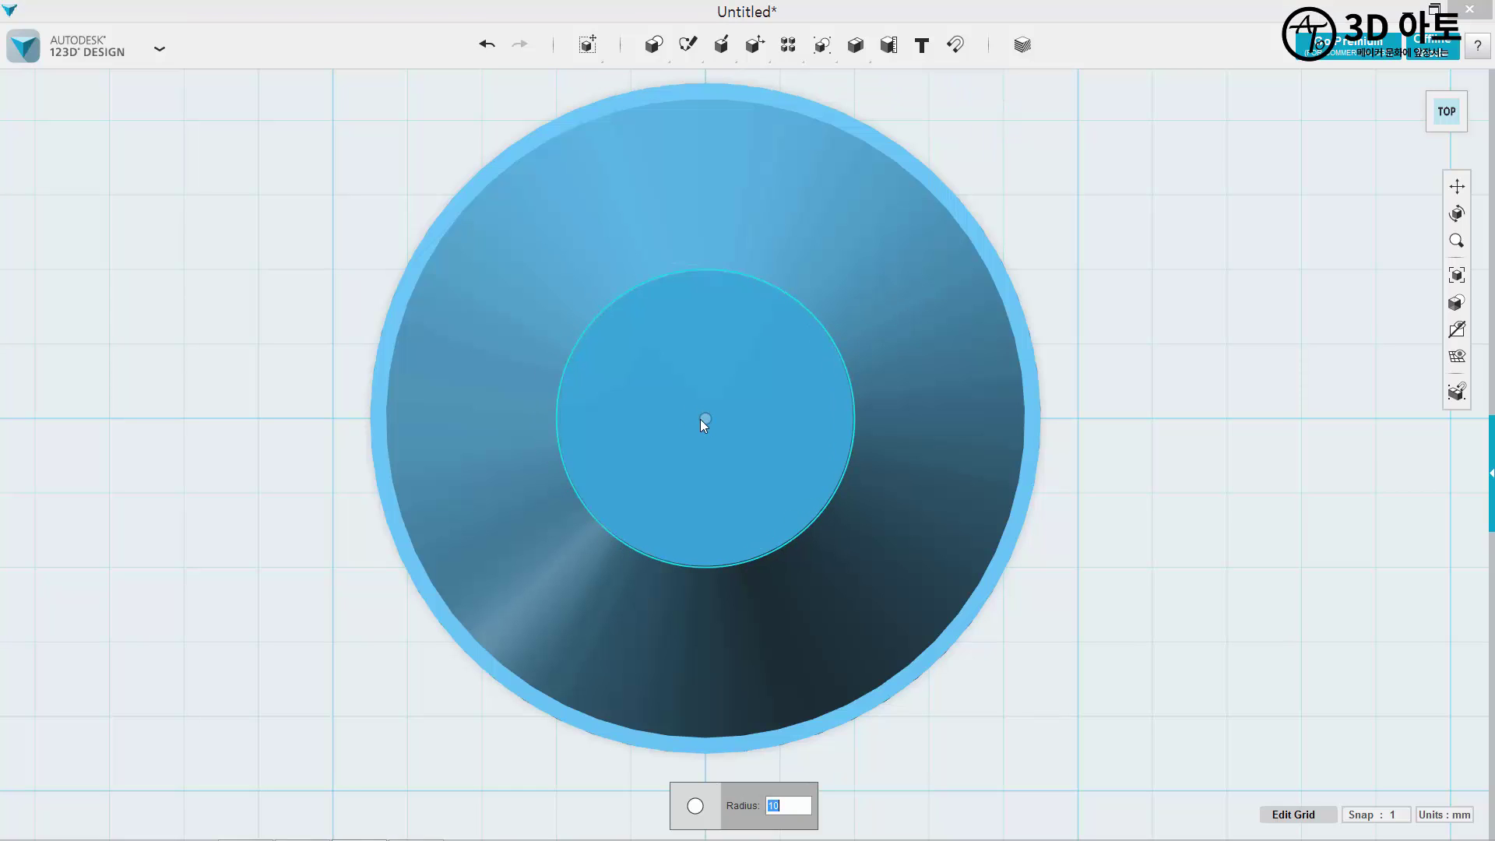
pyautogui.write('7')
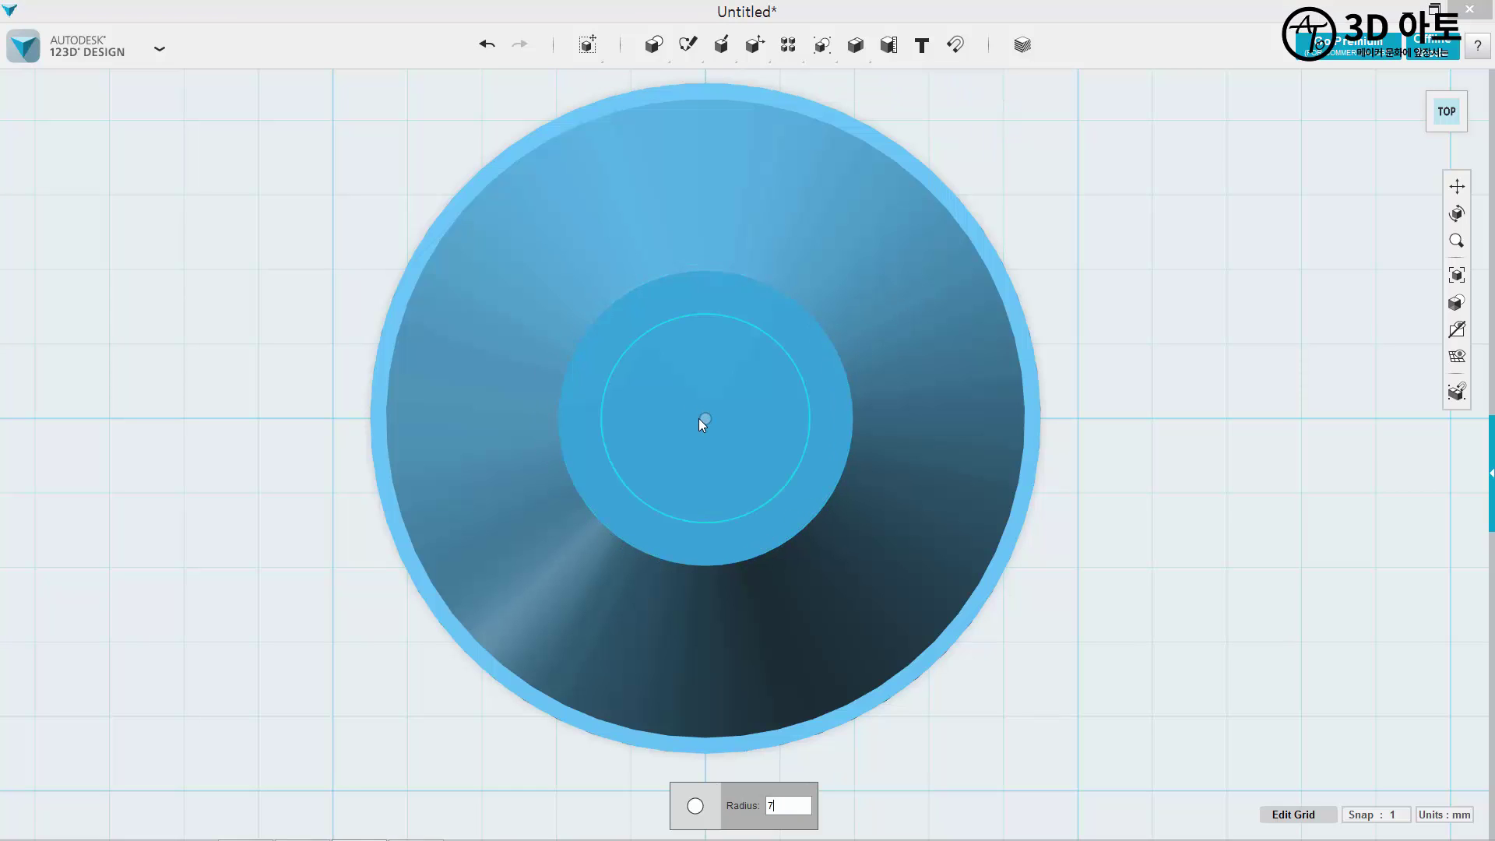
pyautogui.press('Return')
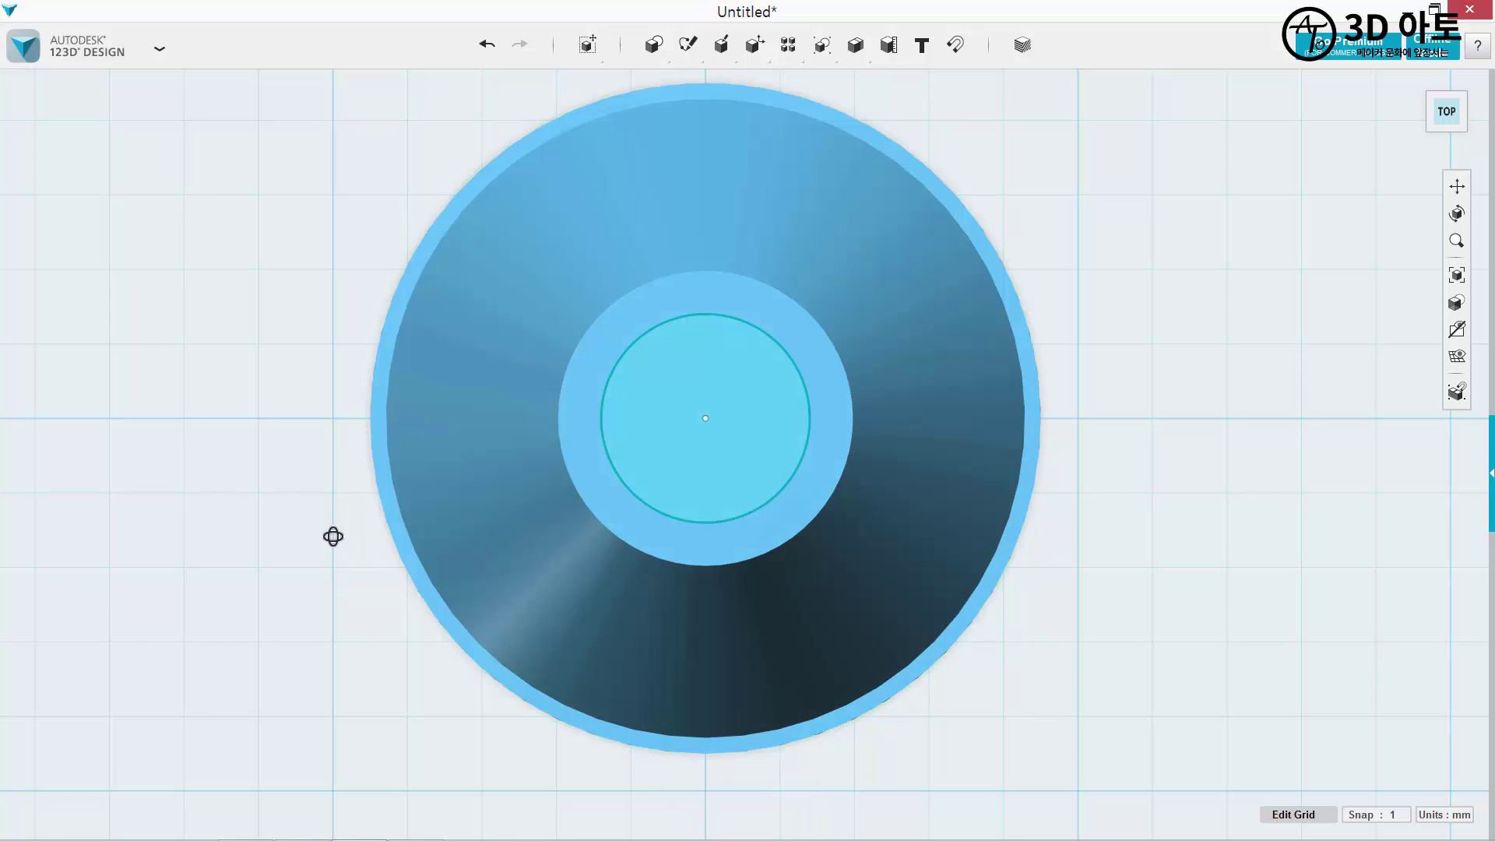
# Extrude the 7 mm radius circle 0.5 mm down into the rim to cut a shallow round recess.
pyautogui.moveTo(333, 537); pyautogui.dragTo(333, 514, button='right')
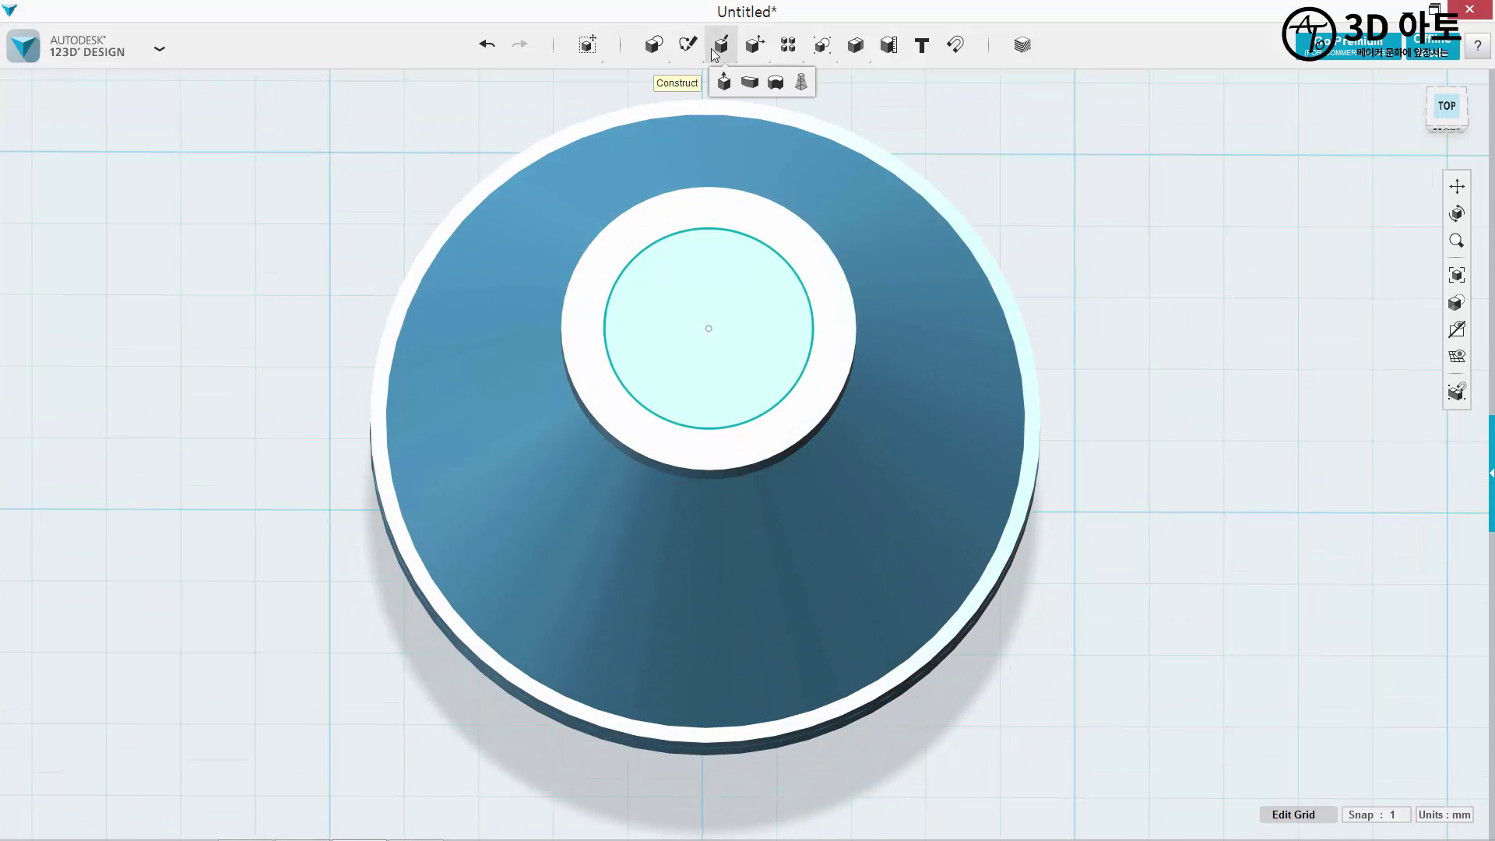
pyautogui.click(718, 84)
pyautogui.moveTo(658, 442); pyautogui.dragTo(673, 335, button='right')
pyautogui.click(694, 185)
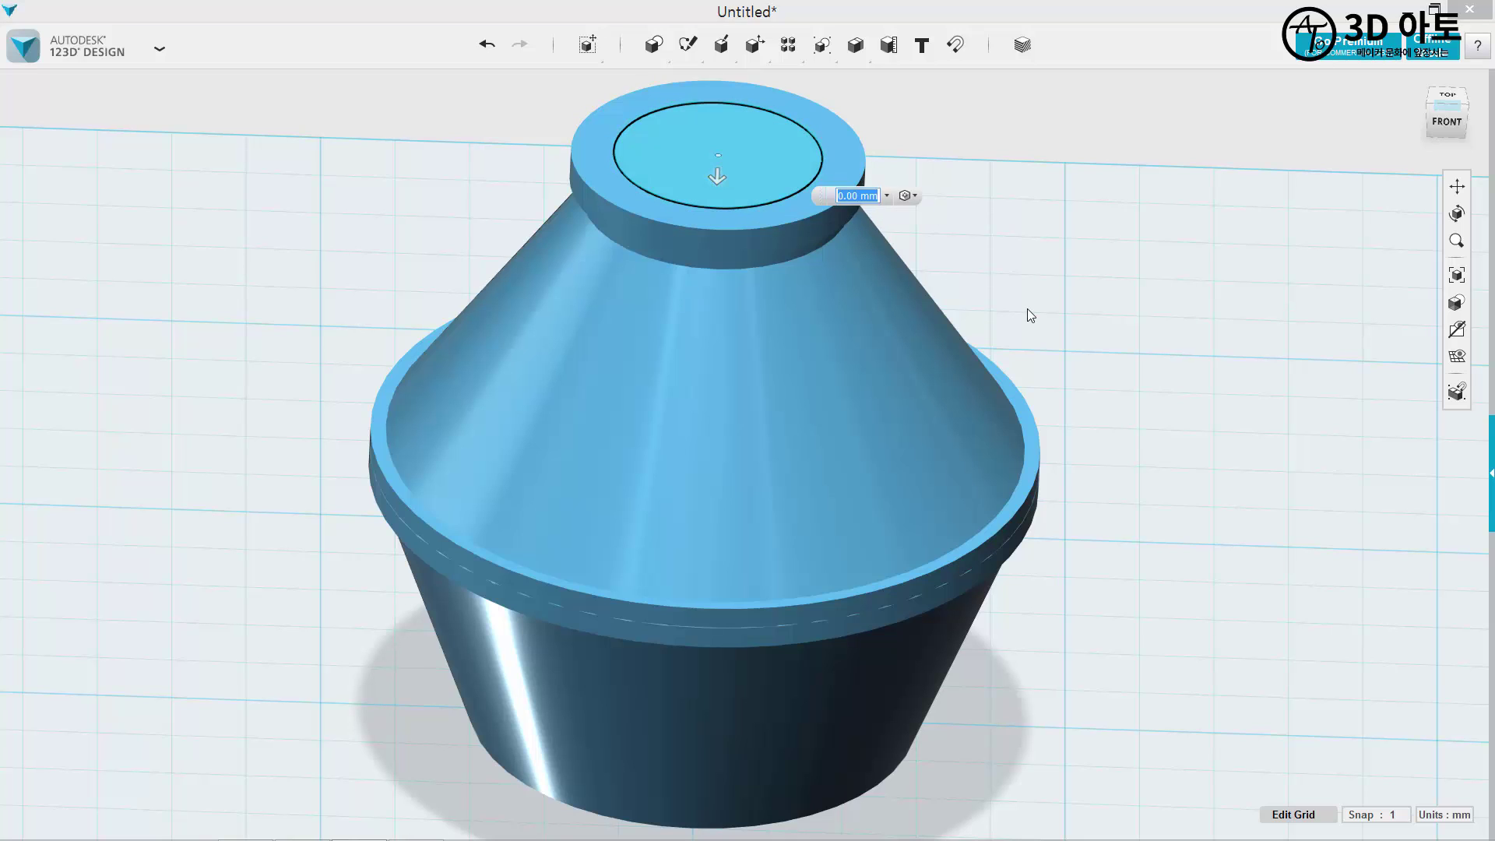
pyautogui.write('0.5')
pyautogui.press('Return')
# Hide the circle sketch in the rim's recess.
pyautogui.moveTo(979, 165); pyautogui.dragTo(1408, 292, button='right')
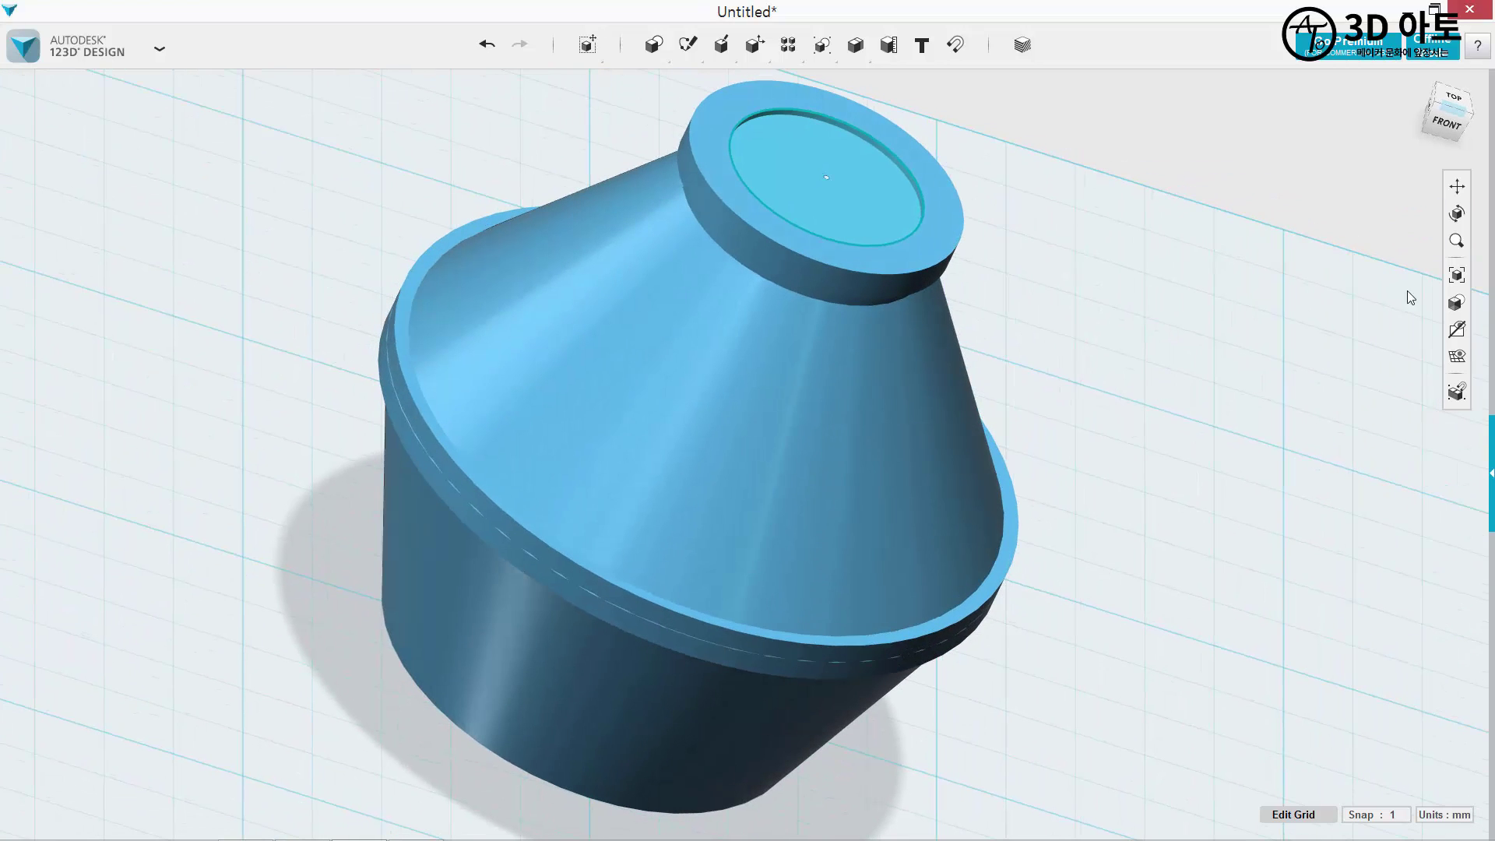
pyautogui.moveTo(1269, 352); pyautogui.dragTo(1226, 348, button='right')
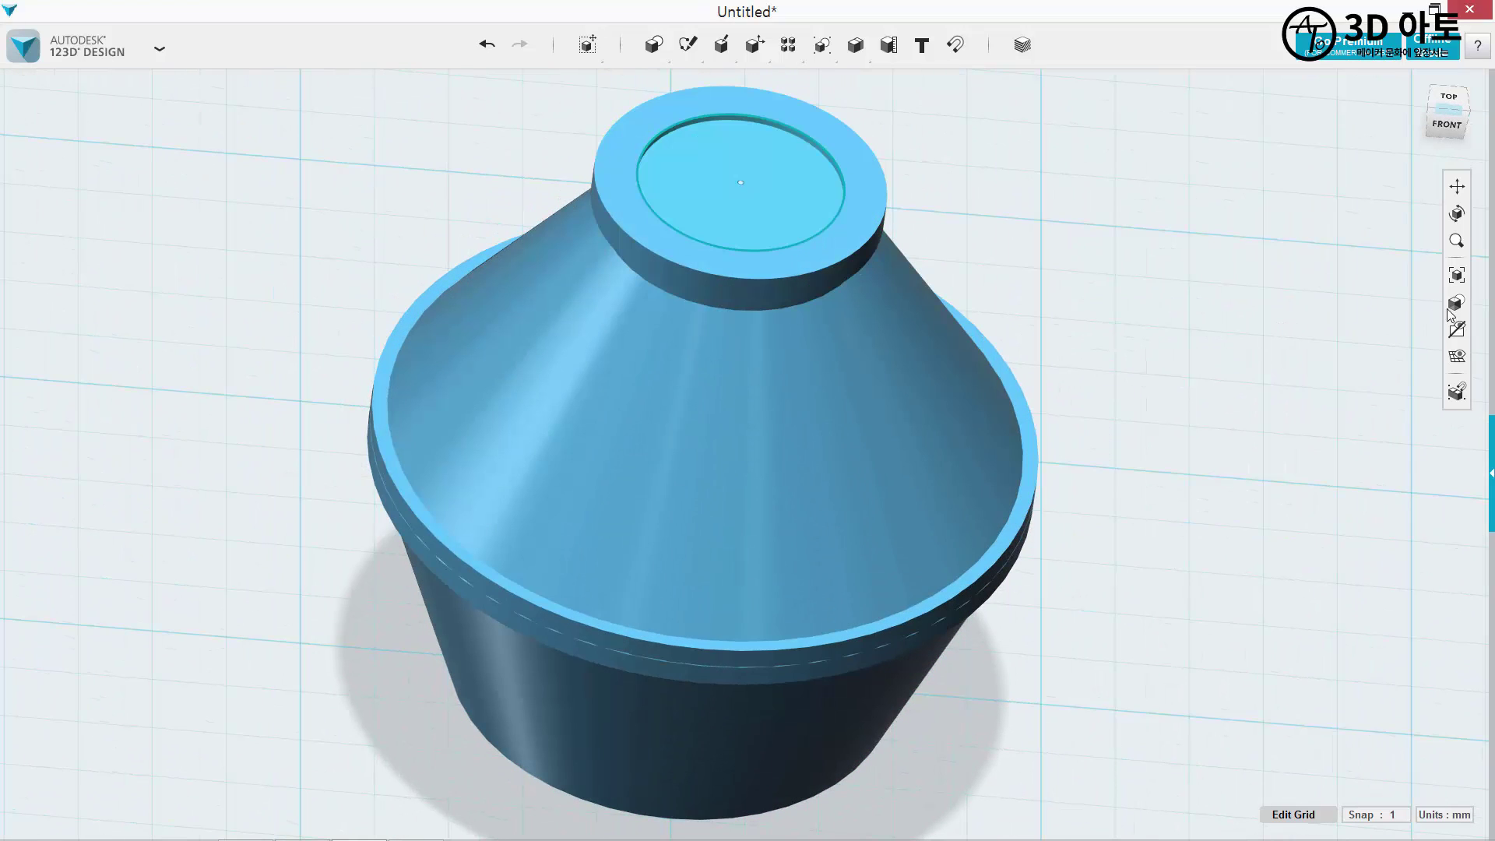
pyautogui.moveTo(1456, 392)
pyautogui.click(1385, 389)
# Fillet the upper edge of the rim's recess with a radius of 0.4 mm.
pyautogui.moveTo(855, 334); pyautogui.dragTo(968, 343, button='right')
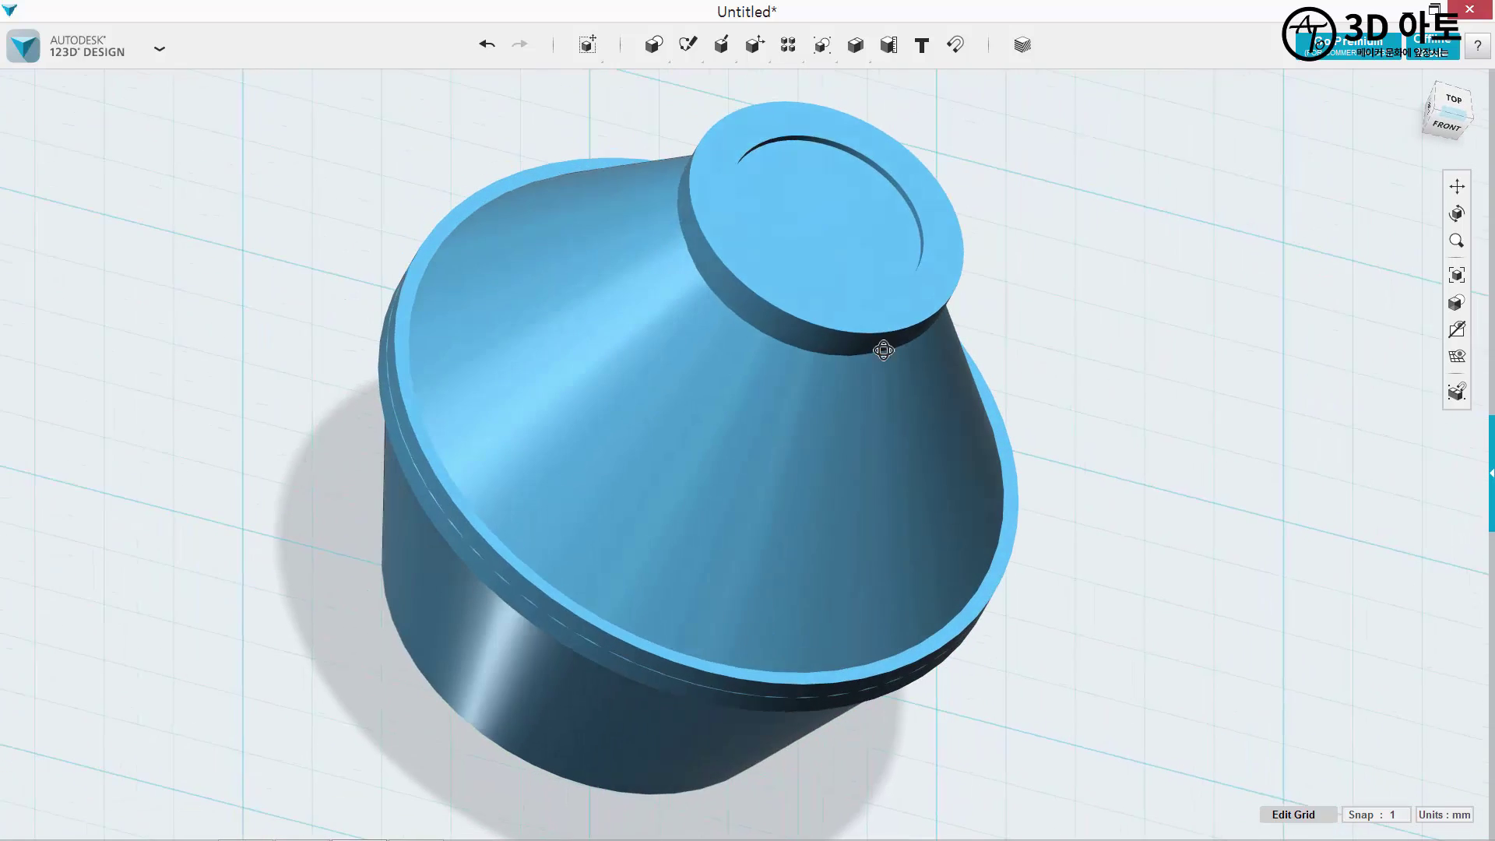
pyautogui.scroll(5, 1014, 176)
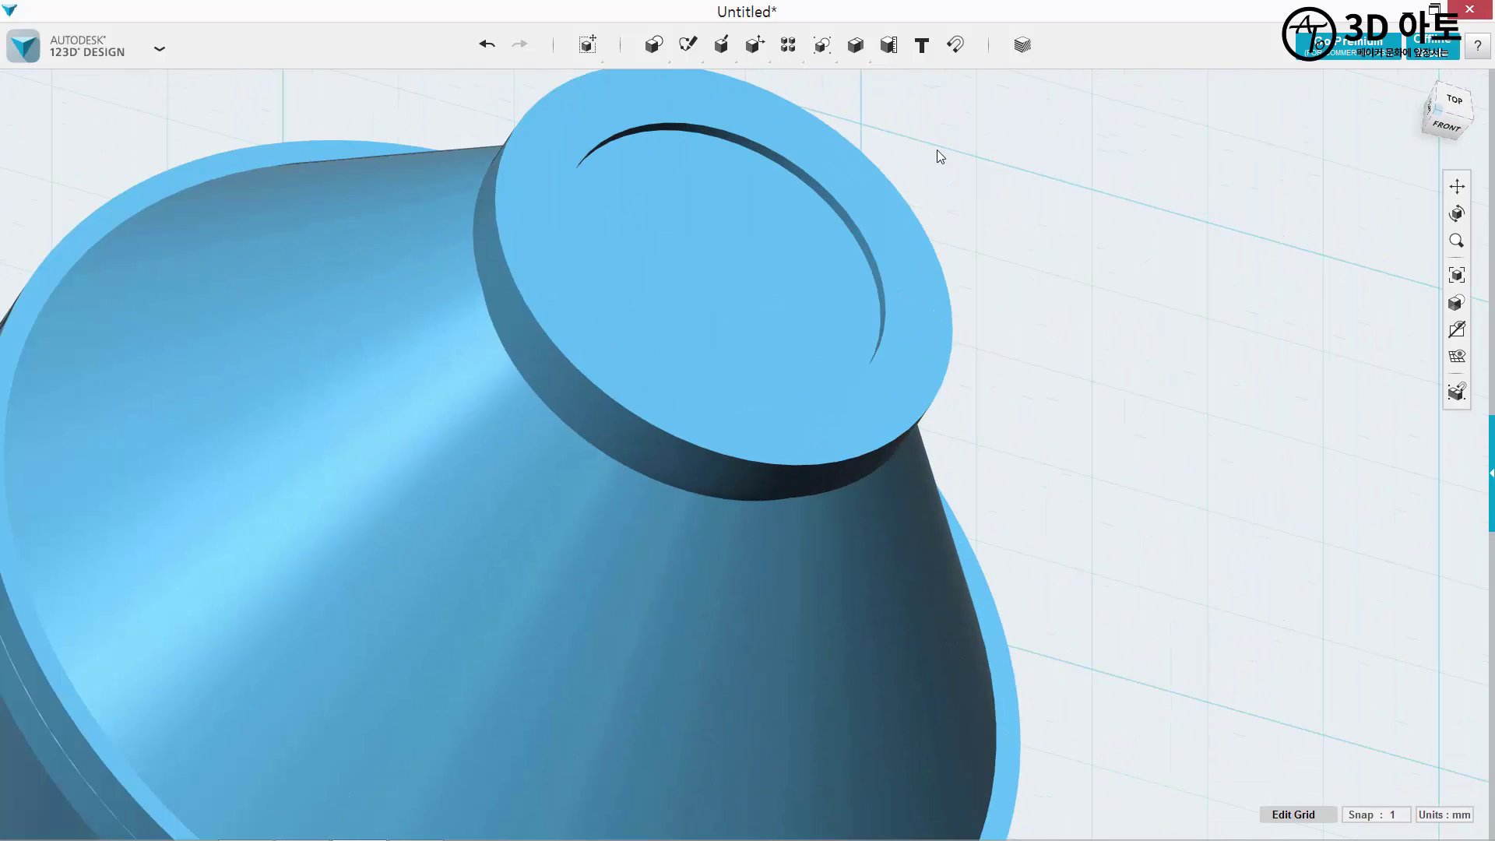
pyautogui.press('f')
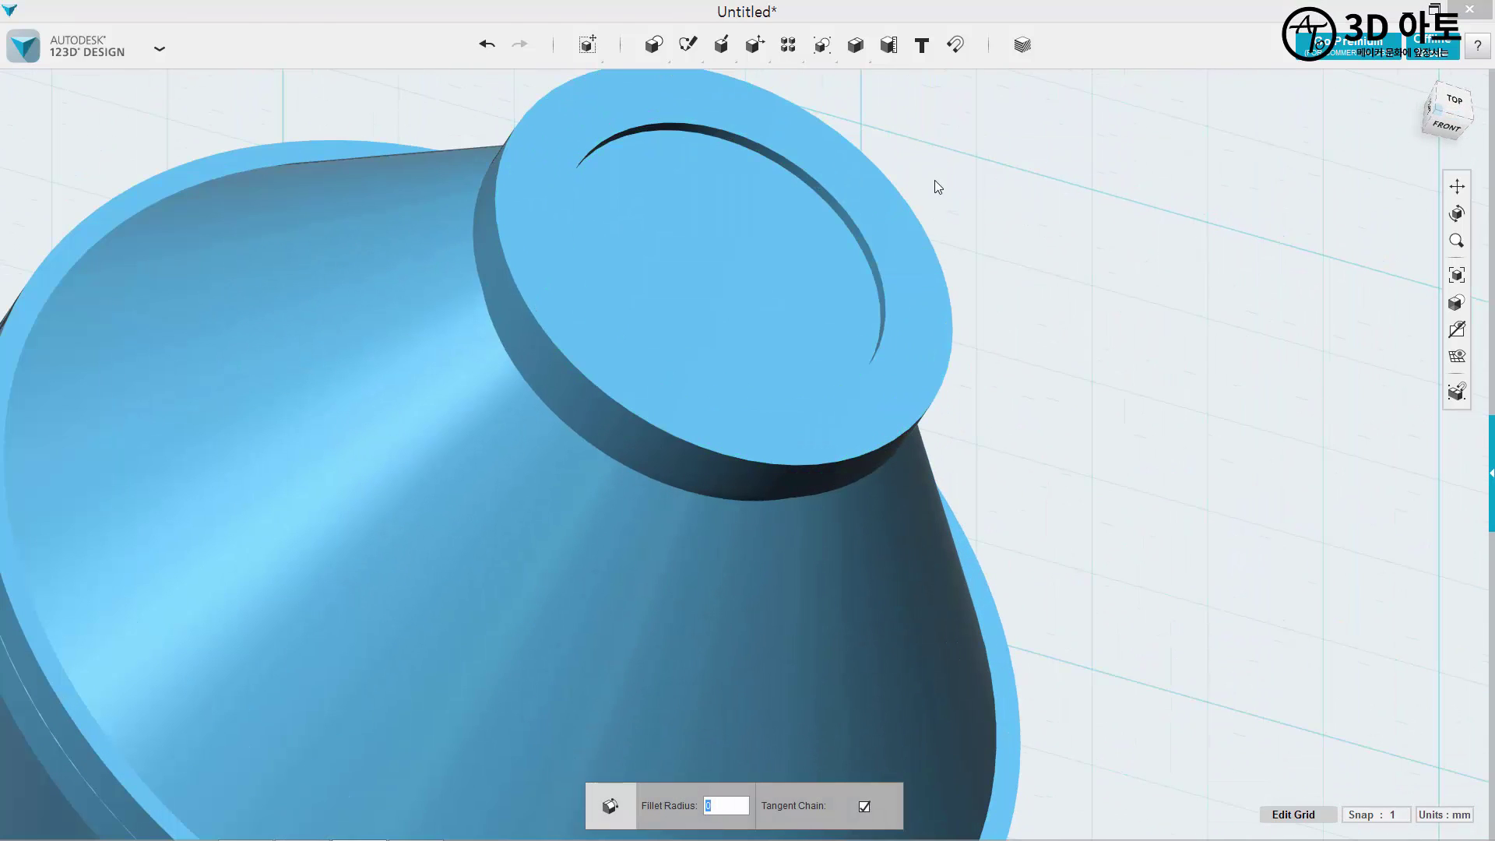
pyautogui.click(866, 232)
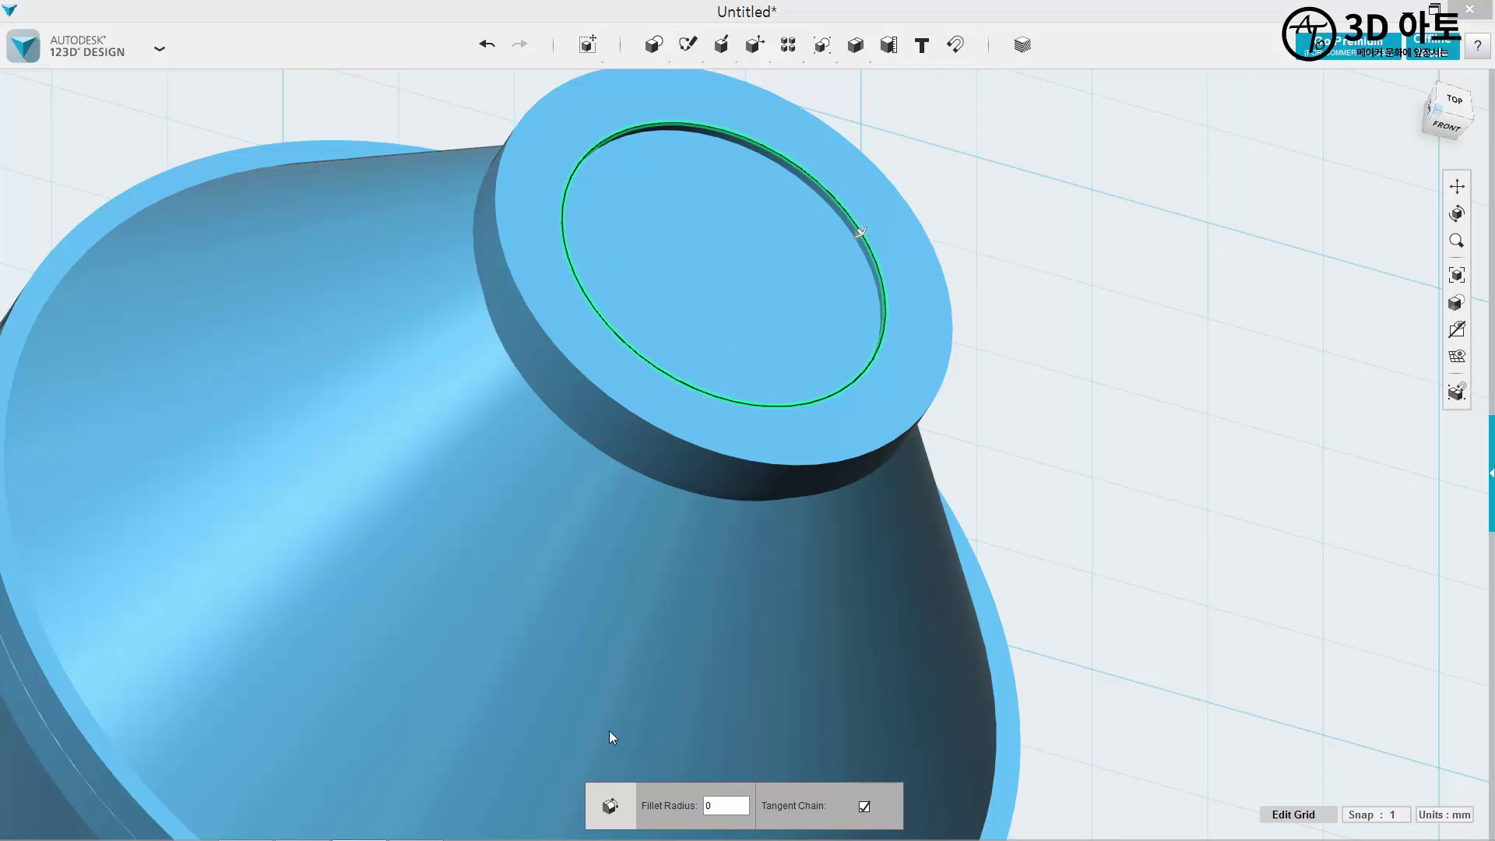
pyautogui.write('.4')
pyautogui.click(1215, 497)
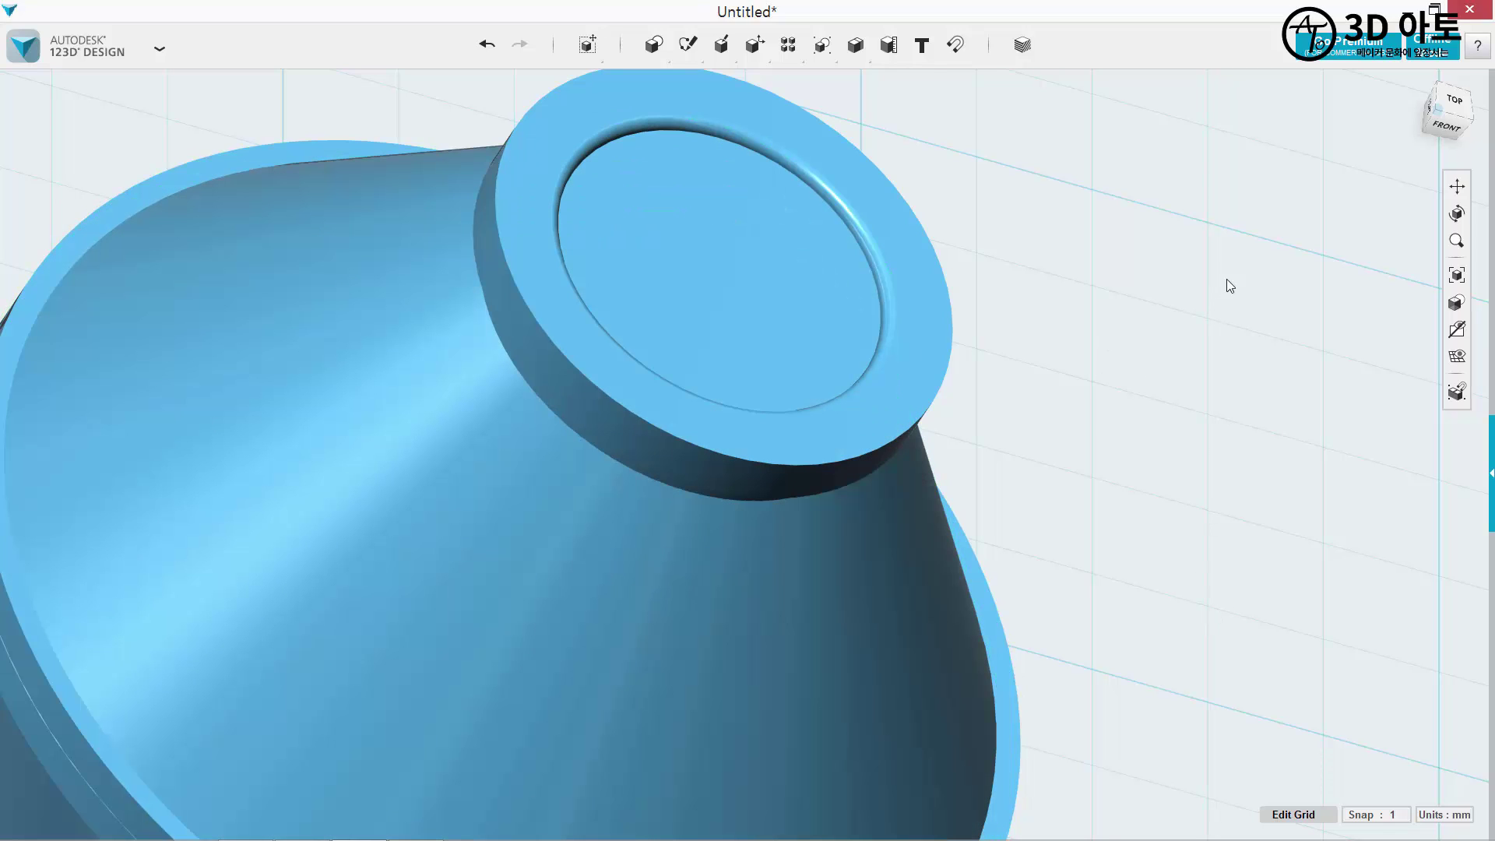
# Fillet the bottom inner edge of the rim's recess with a radius of 0.5 mm.
pyautogui.press('e')
pyautogui.click(831, 209)
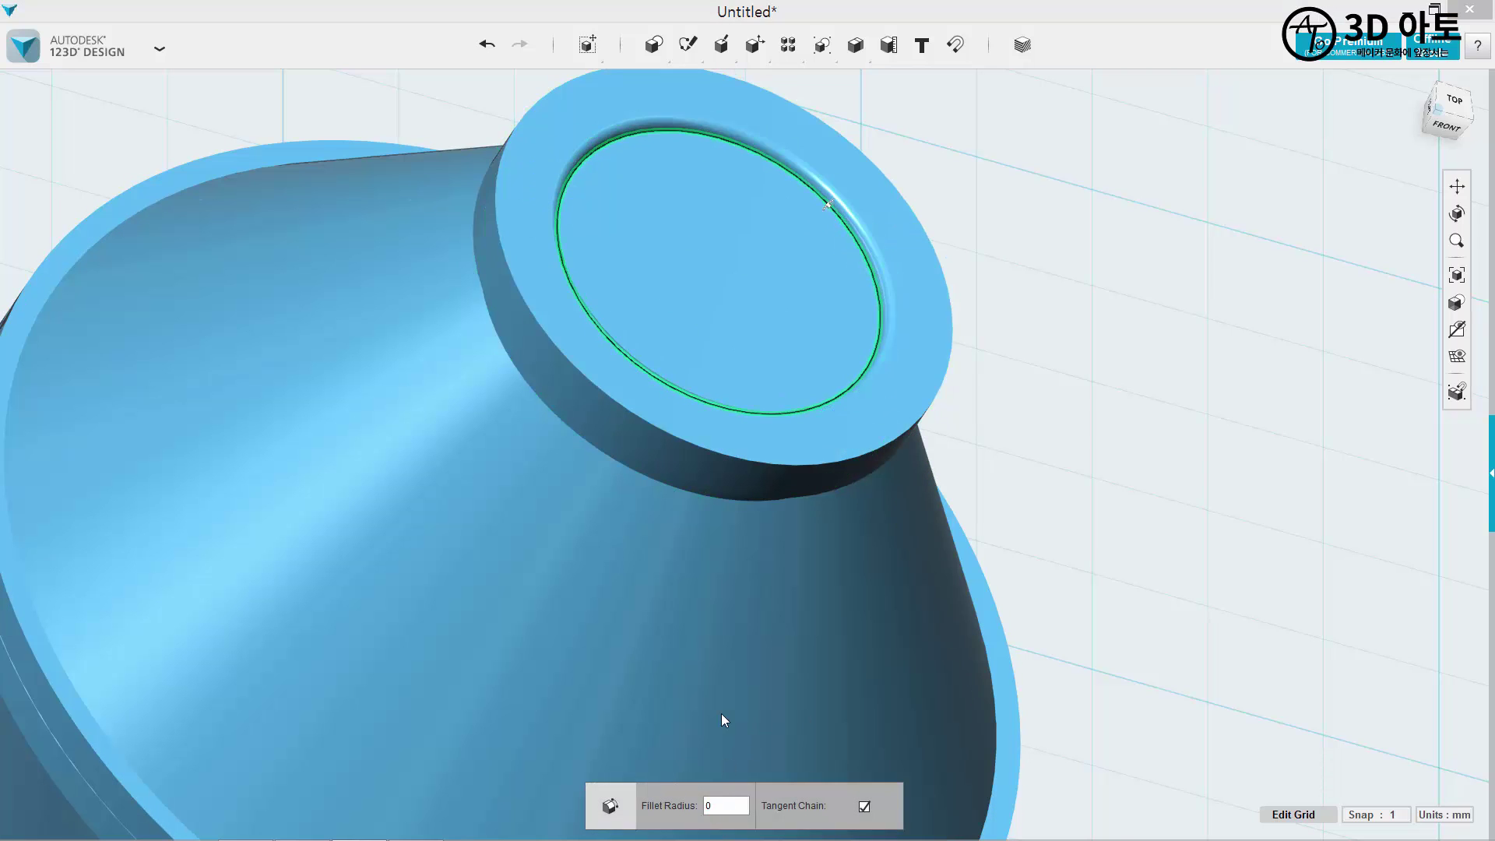
pyautogui.write('.5')
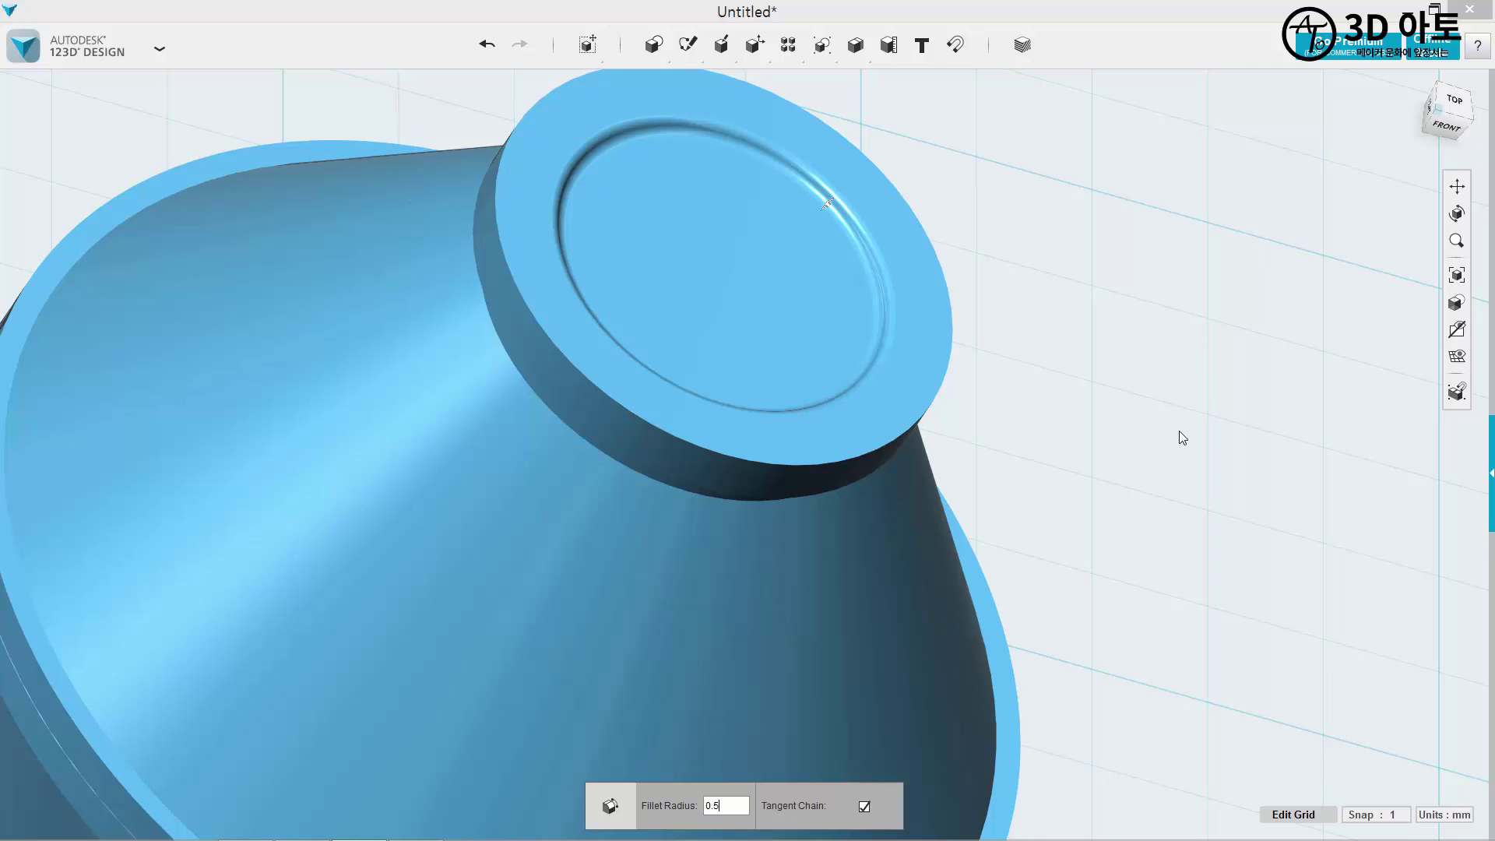
pyautogui.click(1179, 432)
# Fillet the rim's top outer edge with a radius of 1 mm.
pyautogui.moveTo(1180, 432); pyautogui.dragTo(1216, 275, button='right')
pyautogui.scroll(-4, 1042, 340)
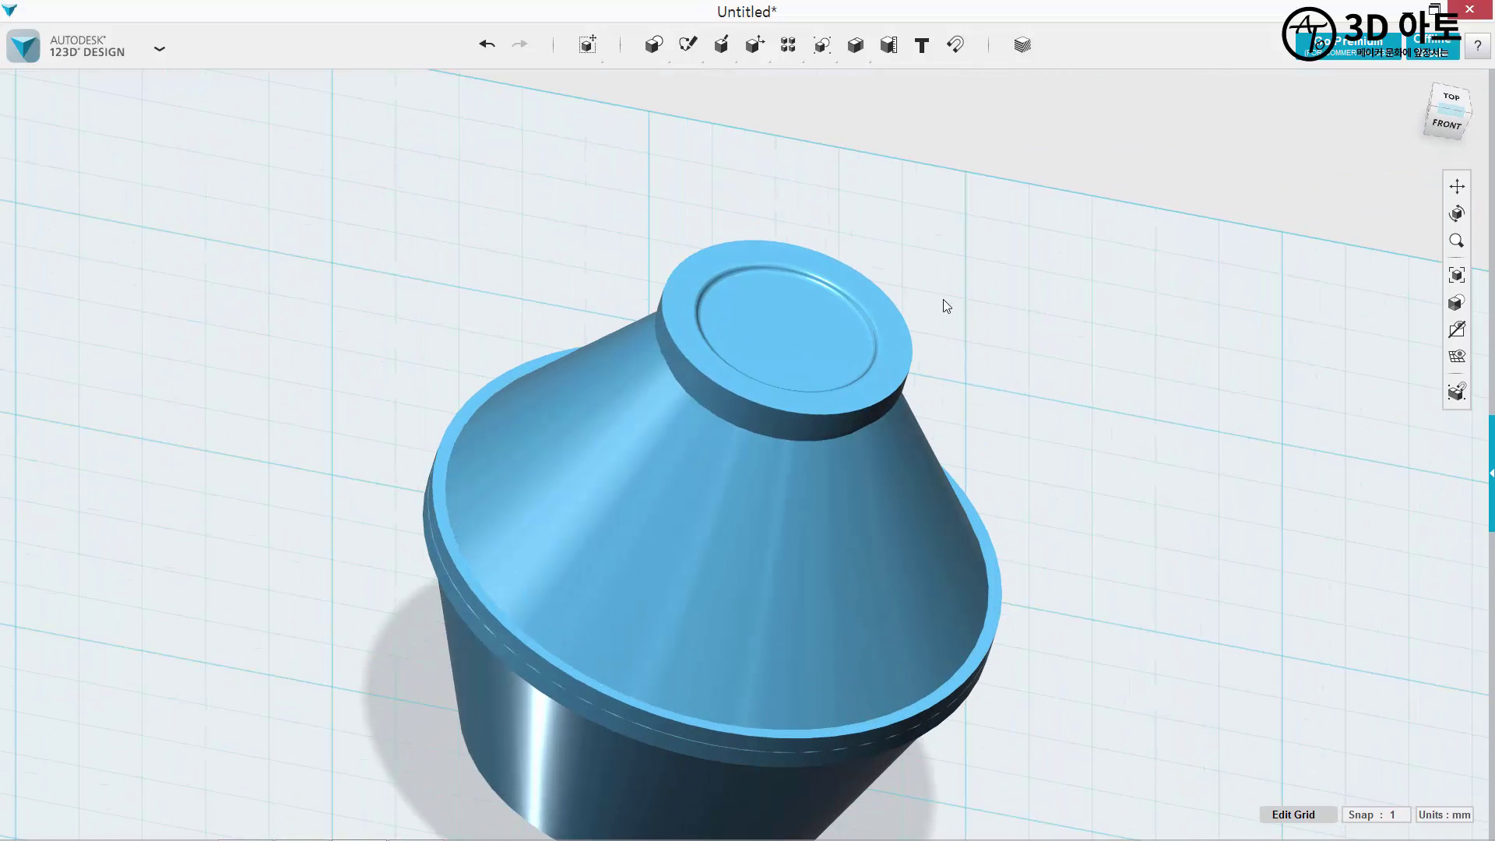
pyautogui.scroll(-5, 945, 301)
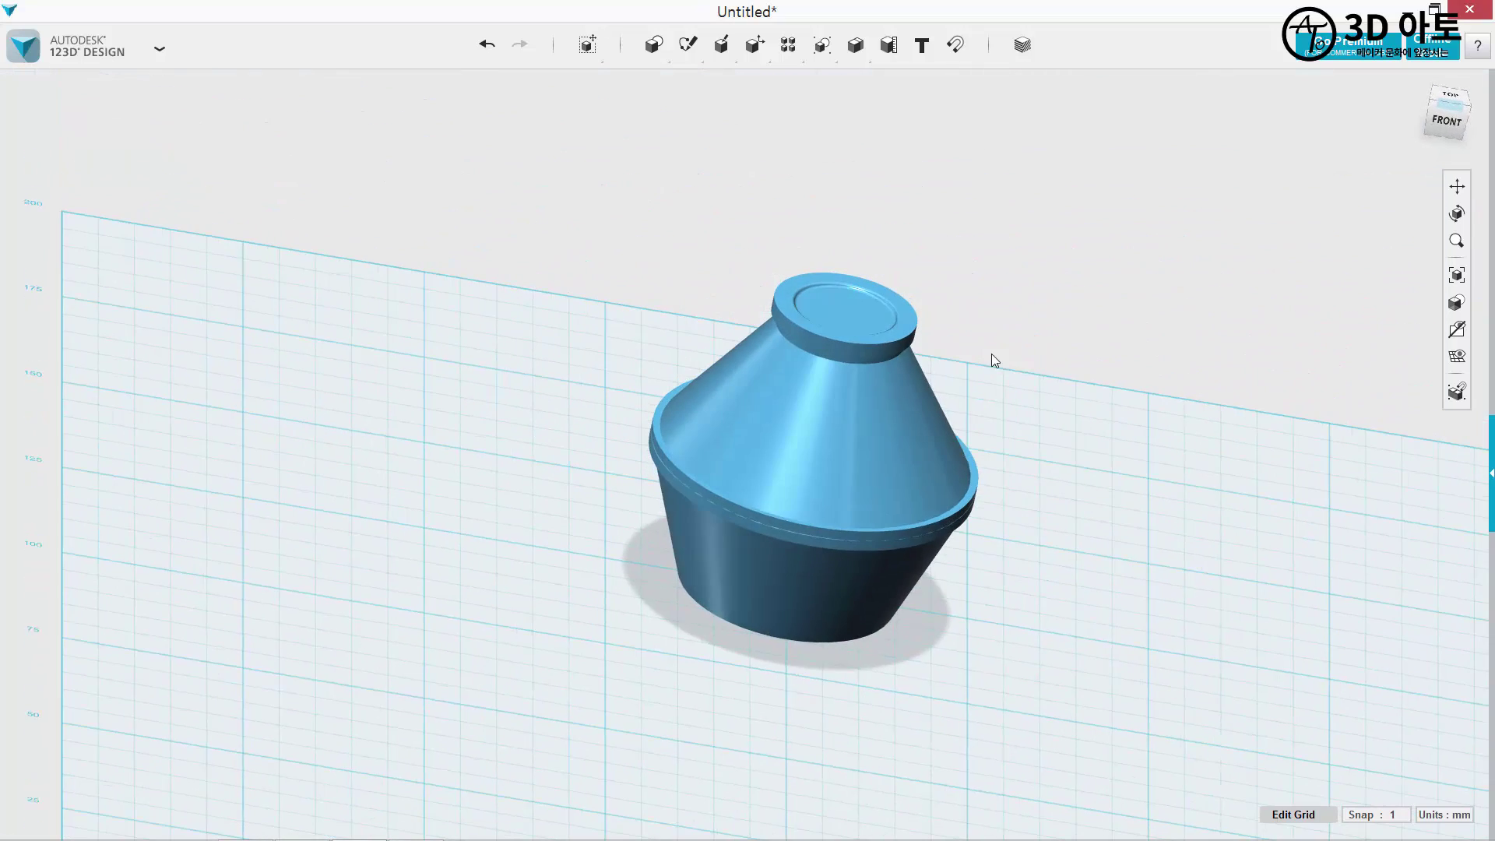
pyautogui.scroll(3, 983, 317)
pyautogui.moveTo(982, 318); pyautogui.dragTo(830, 355, button='right')
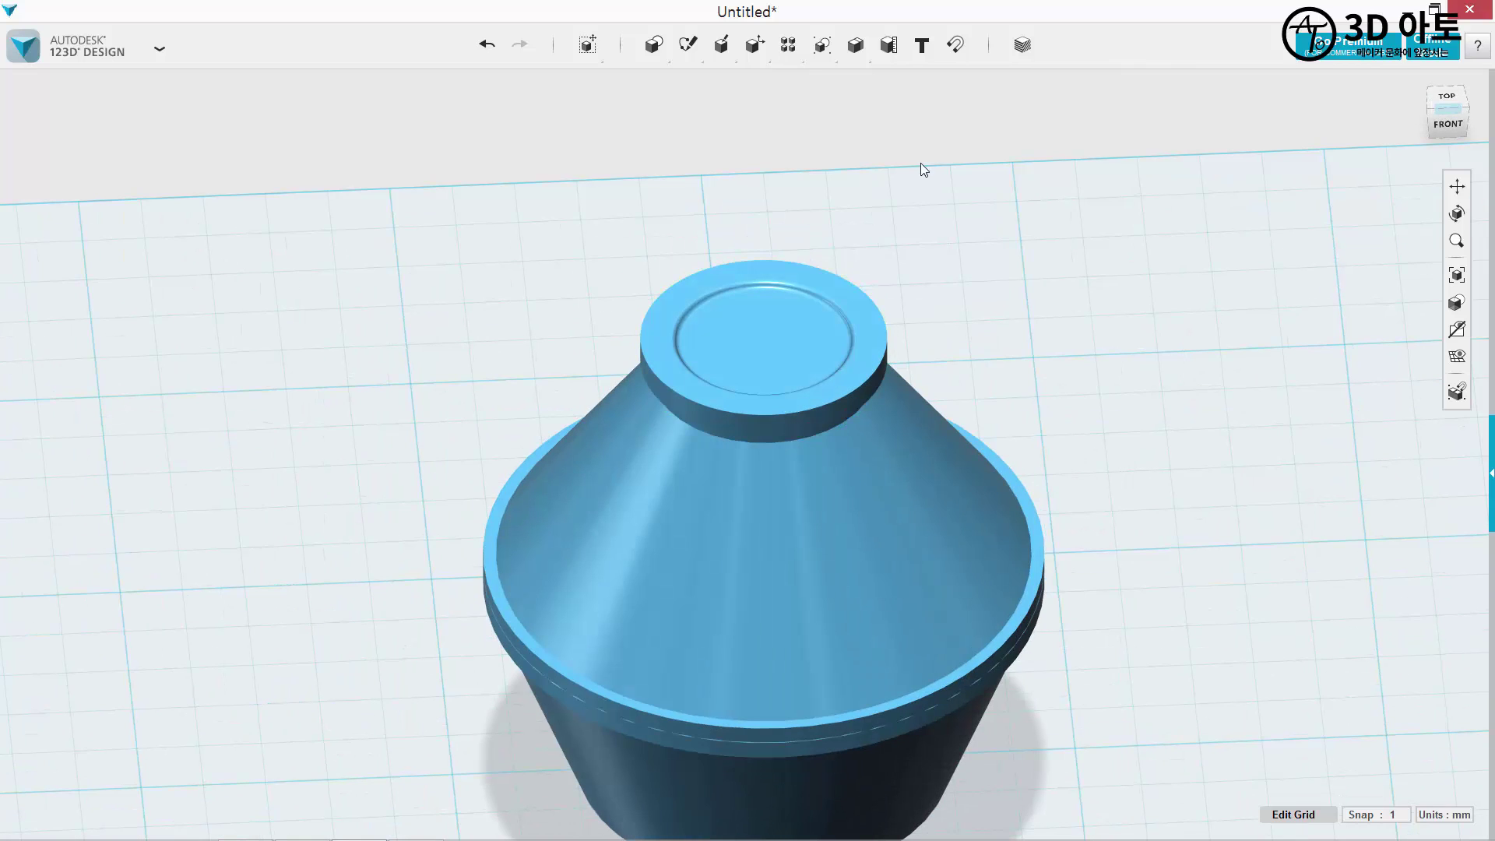
pyautogui.scroll(-2, 1122, 324)
pyautogui.moveTo(1132, 404); pyautogui.dragTo(1078, 412, button='right')
pyautogui.scroll(2, 1105, 409)
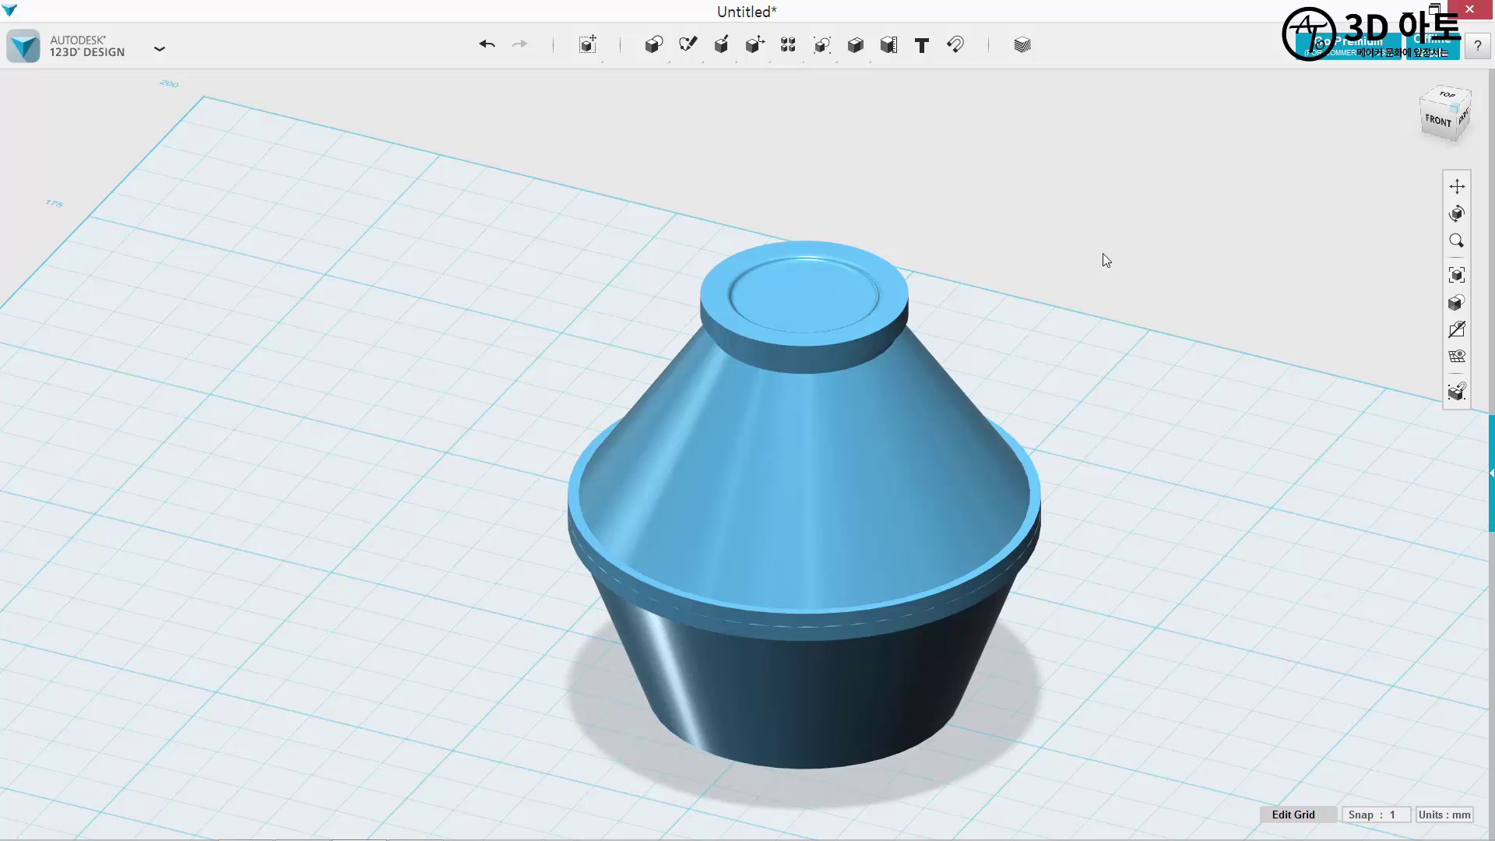
pyautogui.press('e')
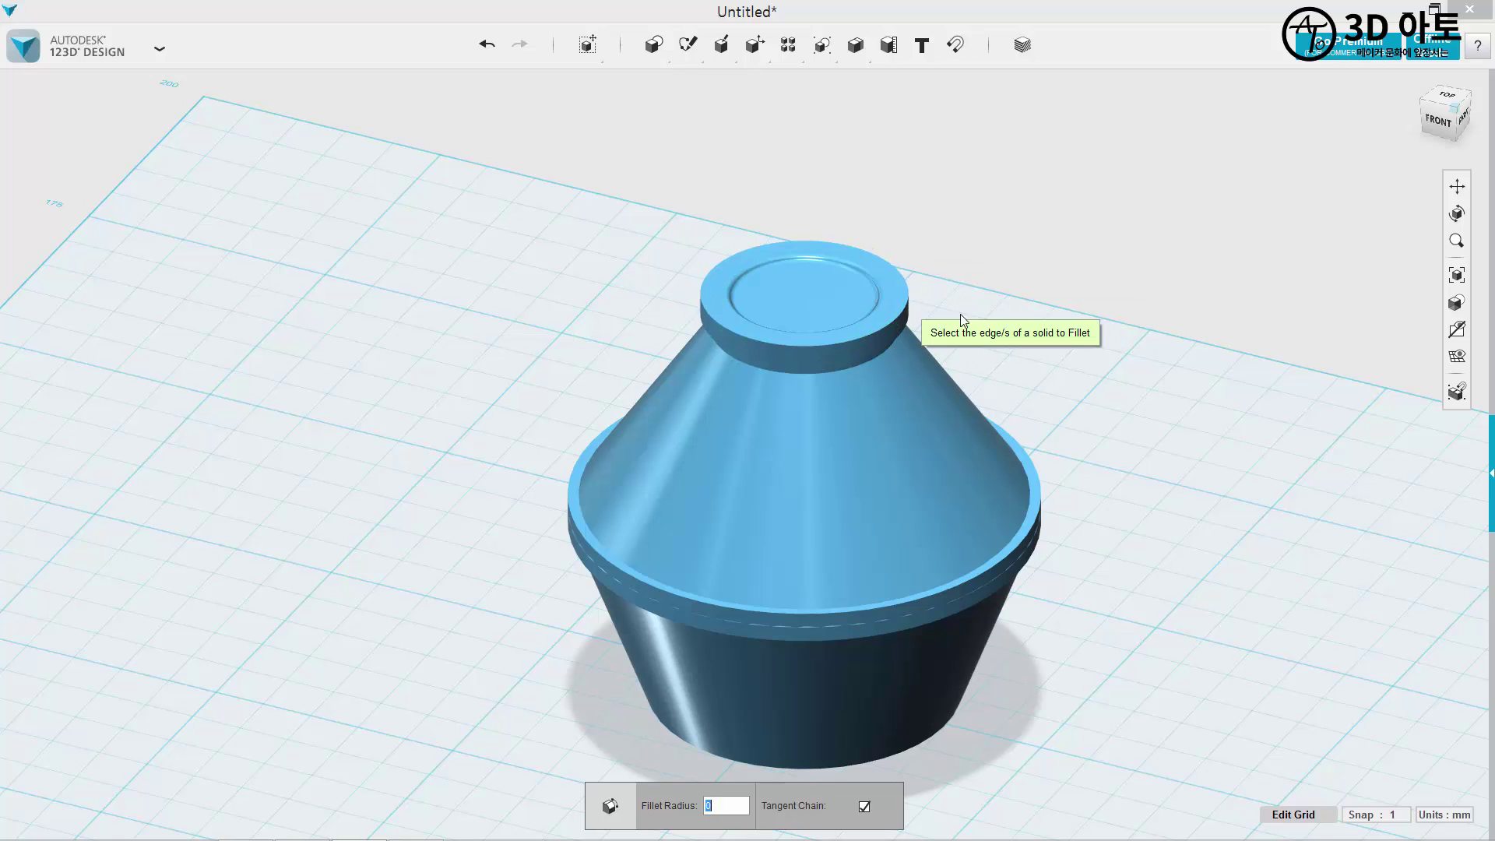
pyautogui.click(905, 300)
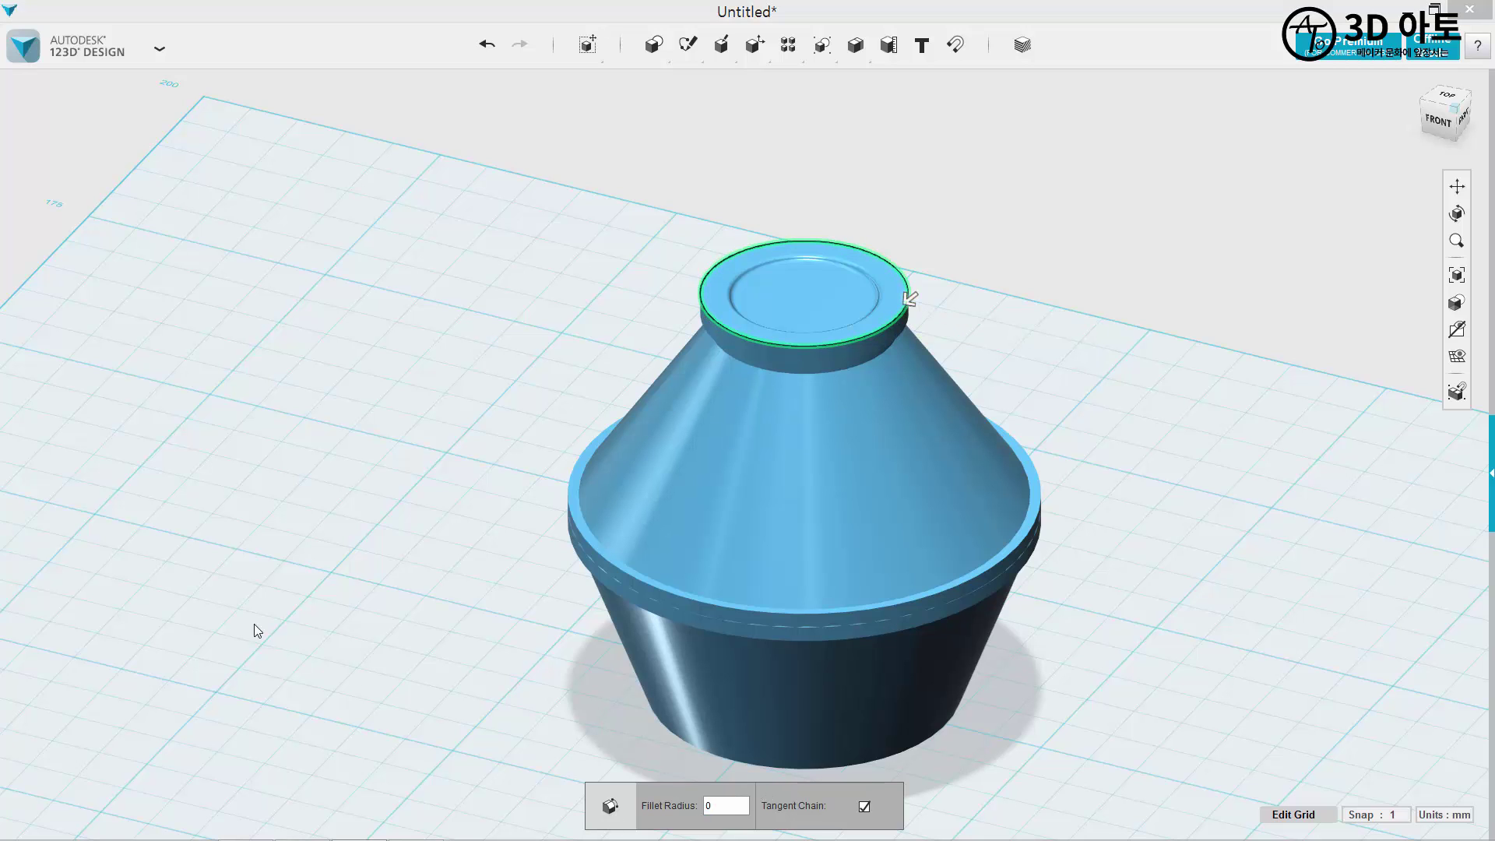
pyautogui.write('1')
# Fillet the rim's bottom outer edge with a radius of 1 mm.
pyautogui.moveTo(1146, 299); pyautogui.dragTo(895, 302, button='right')
pyautogui.press('e')
pyautogui.scroll(4, 893, 247)
pyautogui.click(874, 310)
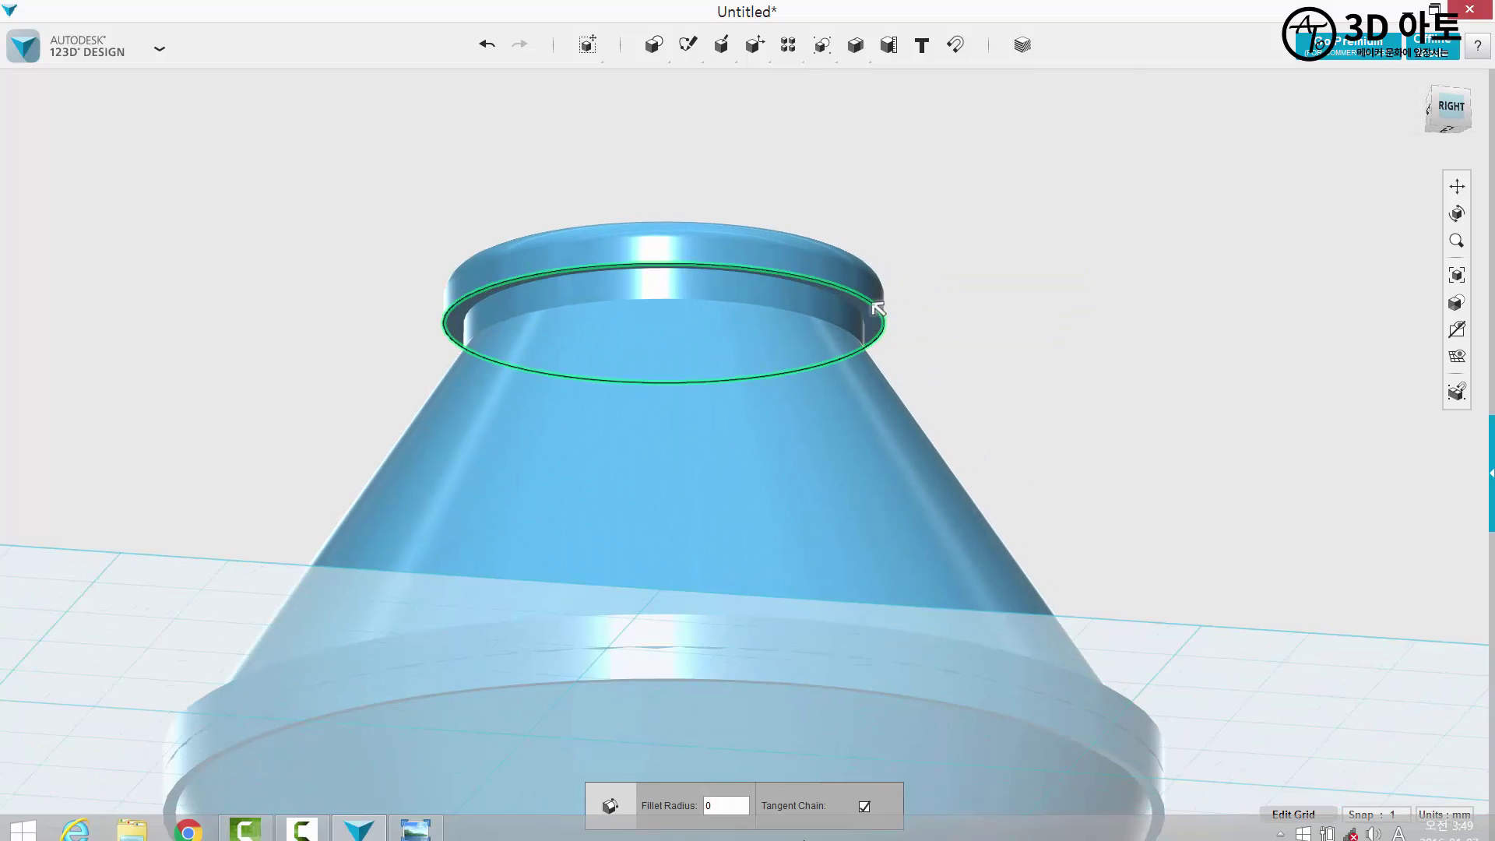
pyautogui.scroll(-5, 957, 442)
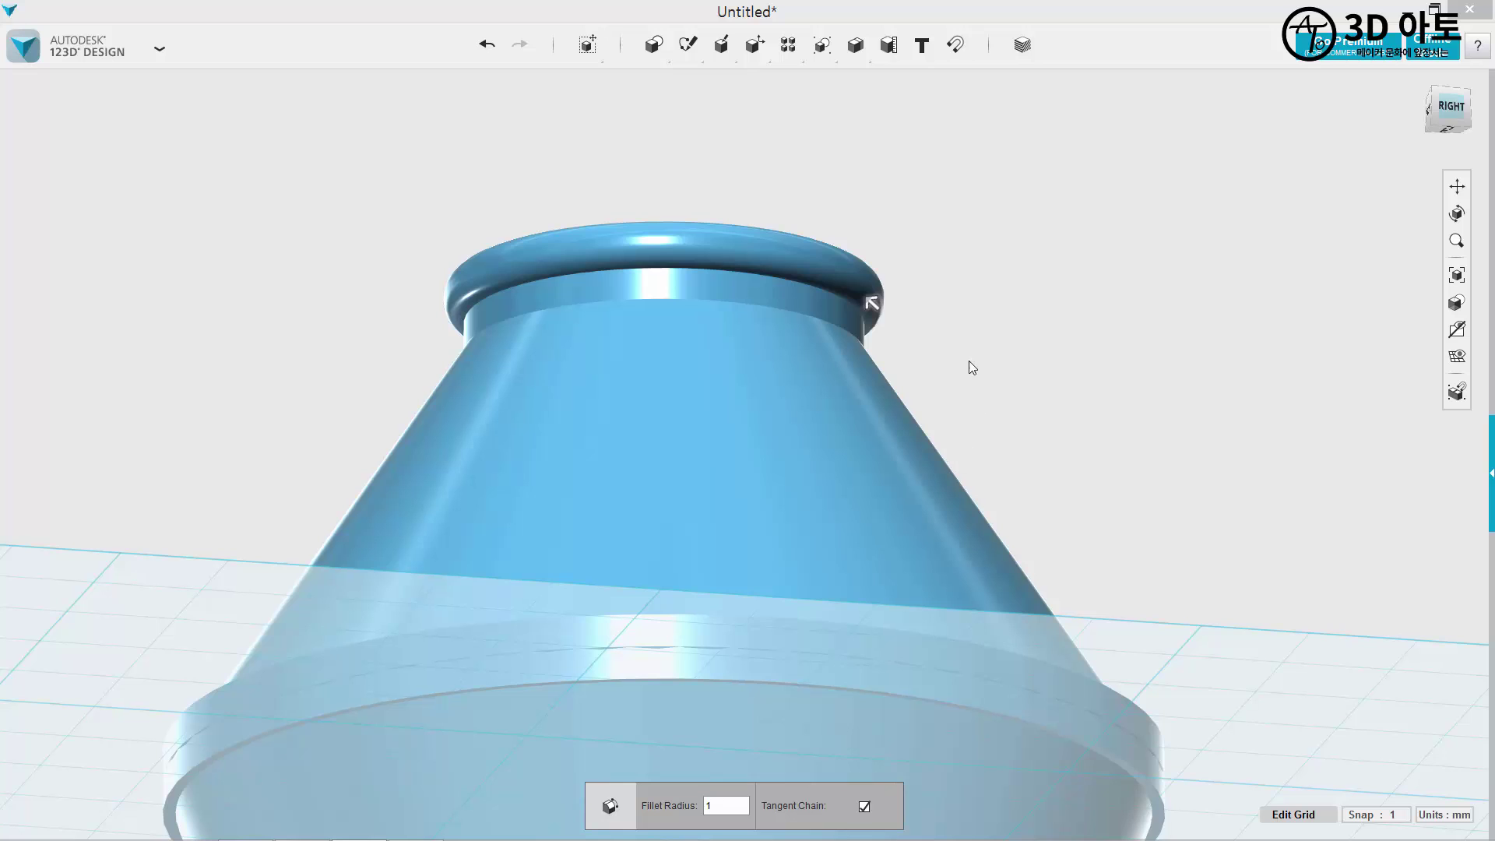
# Fillet the edge where the neck meets the upper cone of the body with a radius of 3 mm.
pyautogui.moveTo(987, 343)
pyautogui.mouseDown(button='right')
pyautogui.moveTo(1054, 364)
pyautogui.moveTo(1072, 350)
pyautogui.moveTo(989, 336)
pyautogui.mouseUp(button='right')
pyautogui.scroll(5, 1008, 359)
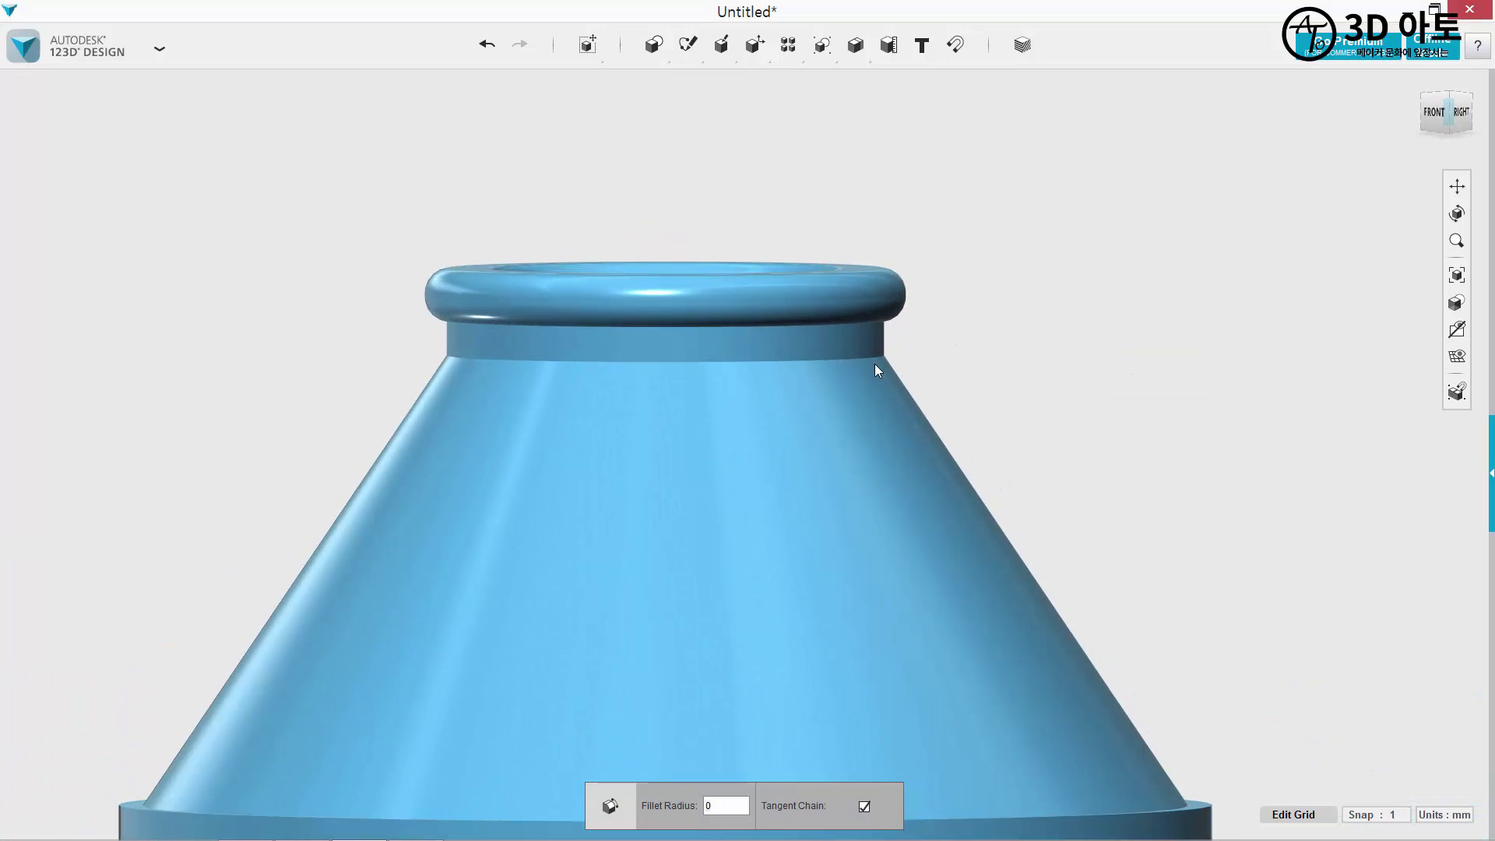
pyautogui.click(855, 358)
pyautogui.write('3')
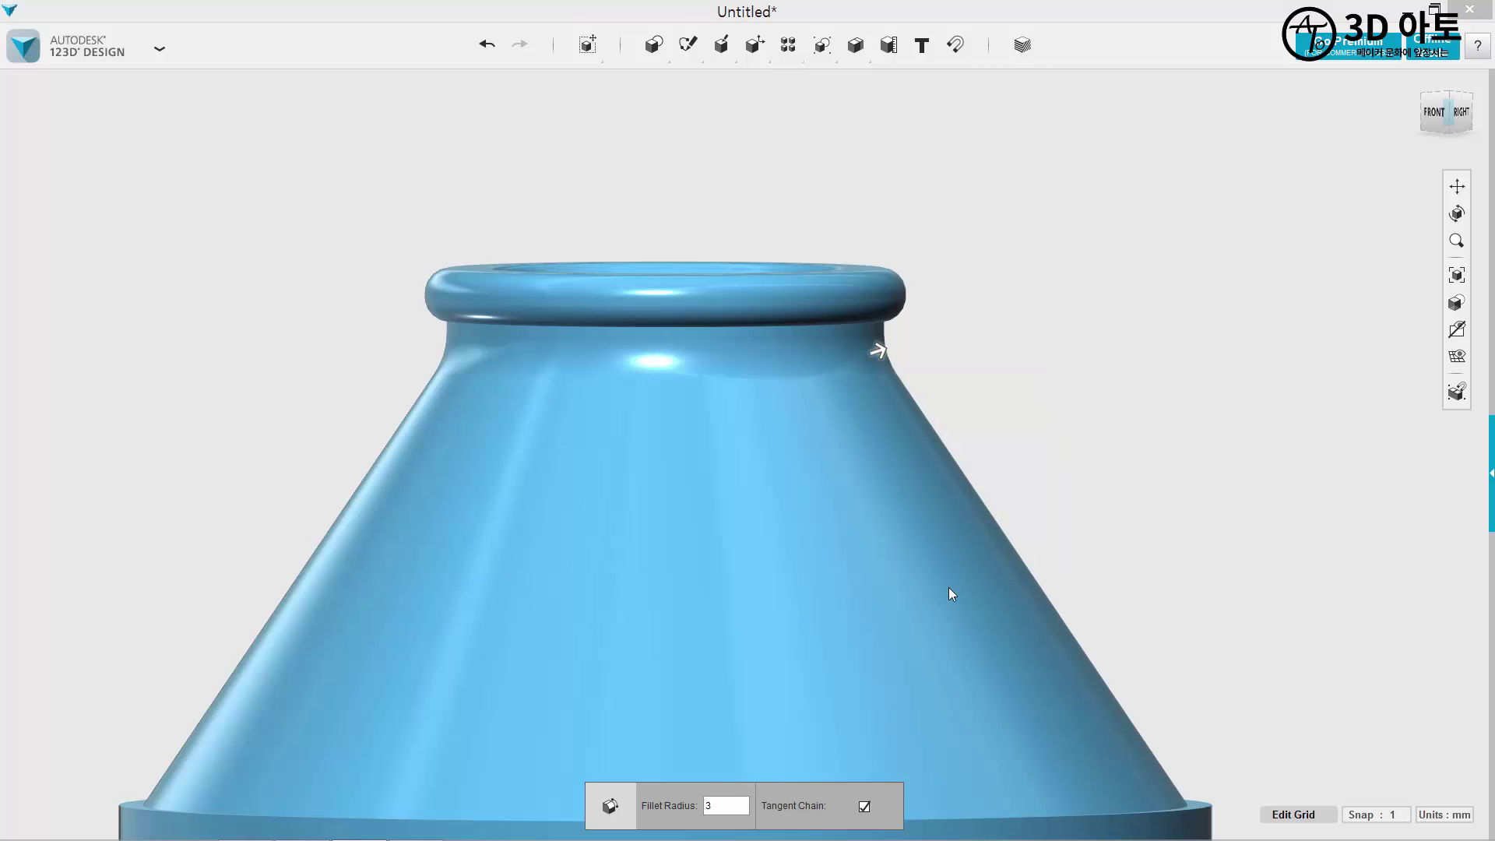
pyautogui.scroll(-3, 979, 485)
pyautogui.moveTo(979, 484); pyautogui.dragTo(1189, 559, button='right')
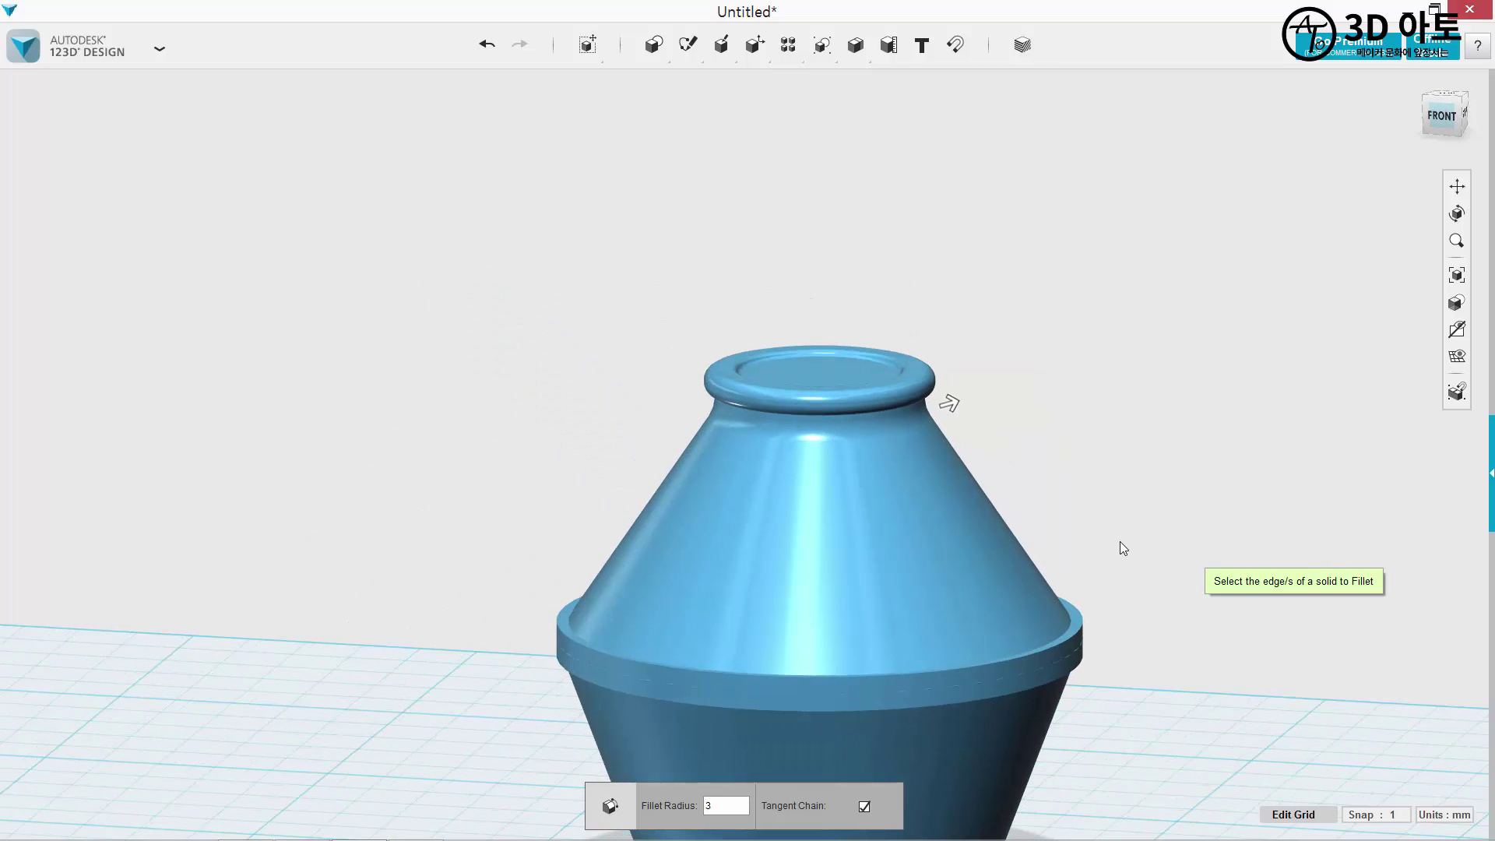
pyautogui.scroll(-3, 1121, 538)
pyautogui.click(1128, 311)
pyautogui.scroll(3, 1129, 311)
pyautogui.moveTo(1129, 311); pyautogui.dragTo(1123, 424, button='right')
pyautogui.scroll(2, 1123, 418)
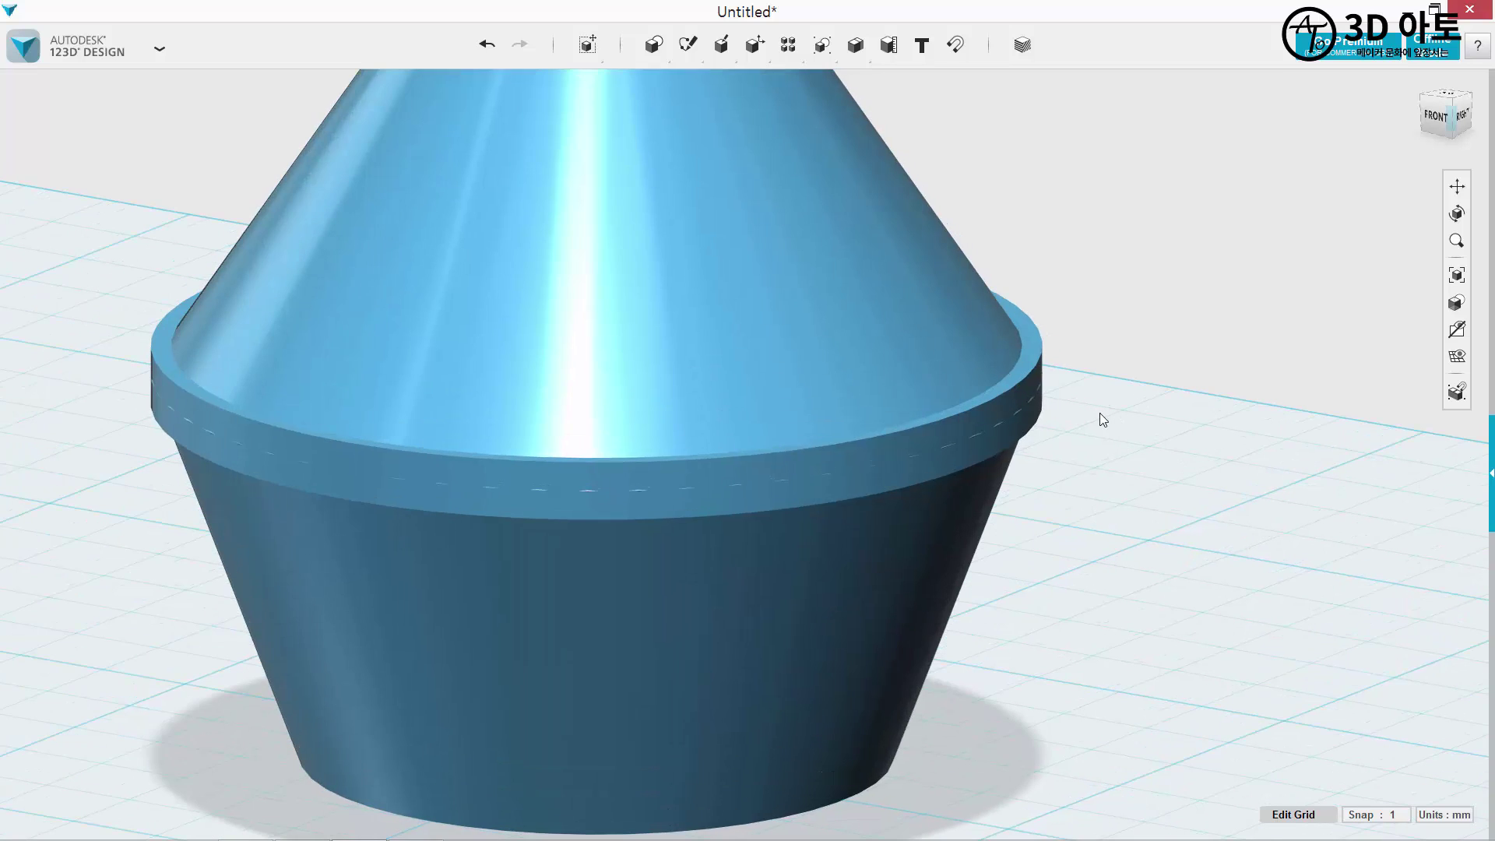
pyautogui.press('c')
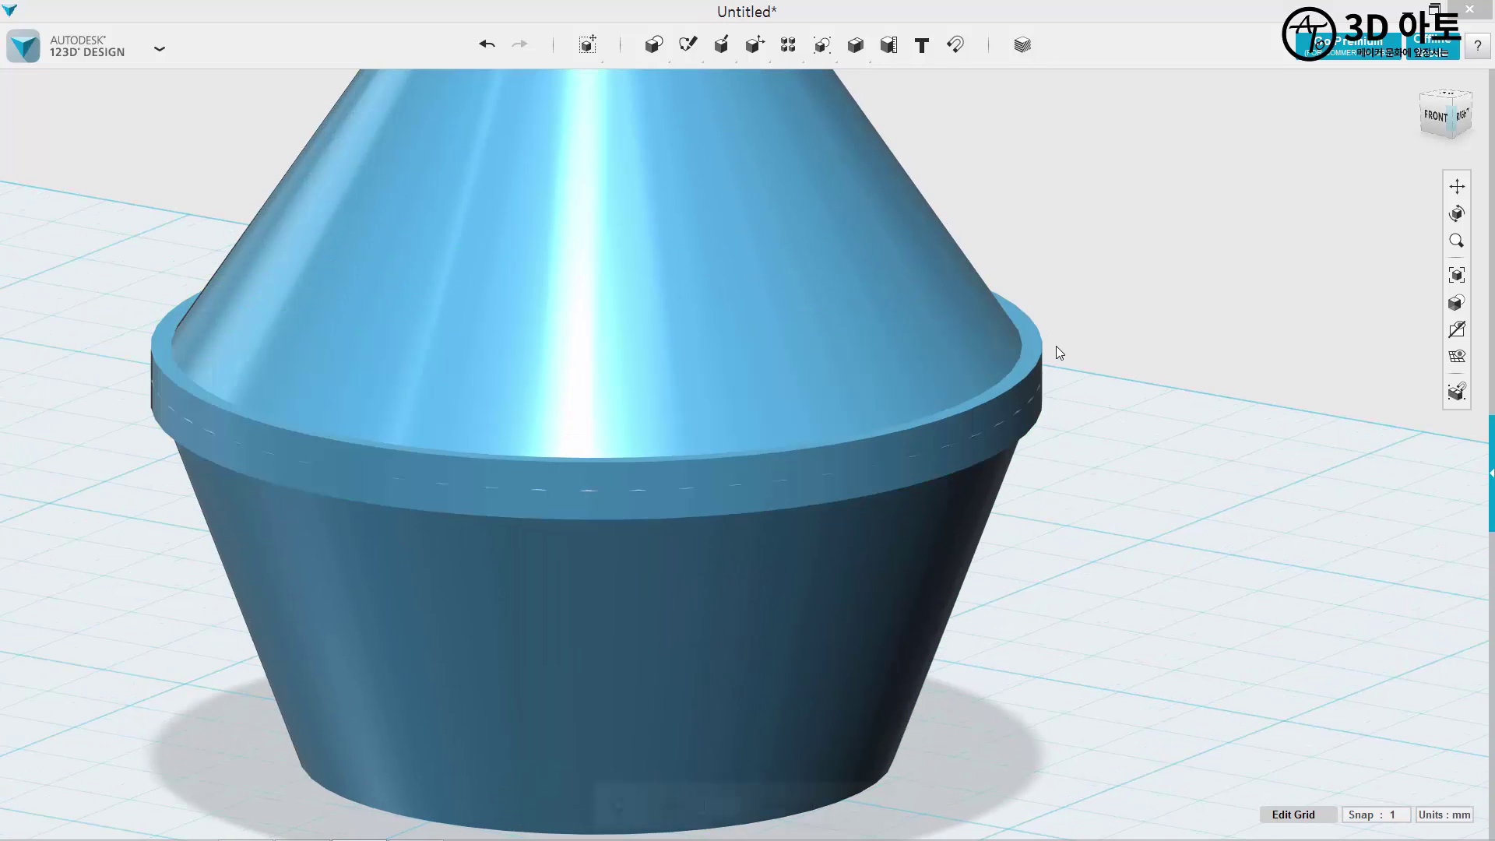
pyautogui.press('Escape')
pyautogui.scroll(-3, 897, 209)
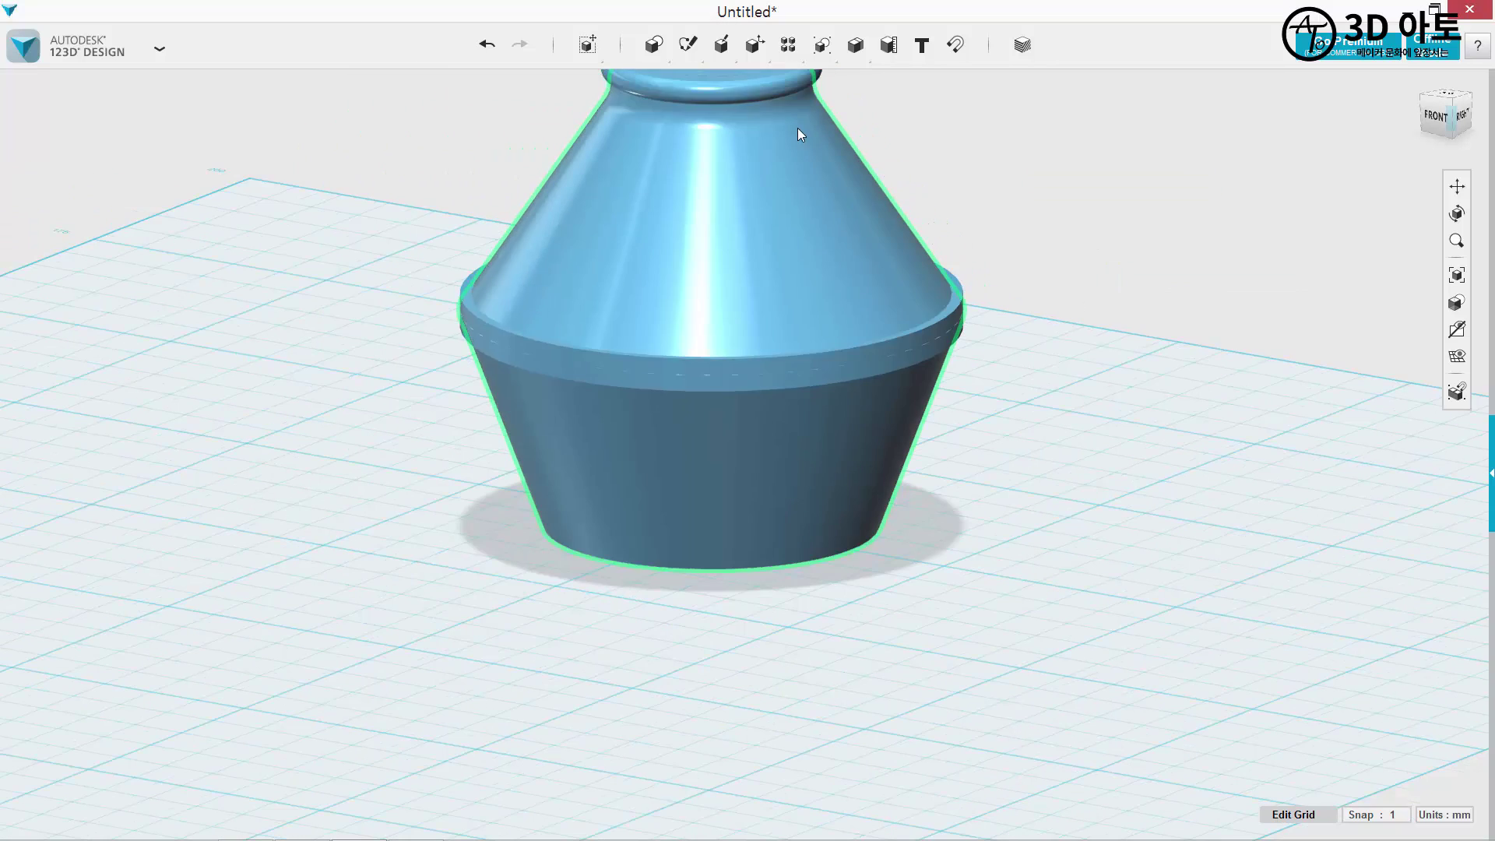
# Chamfer the top outer edge of the band around the vase's widest section with a distance of 0.8 mm.
pyautogui.moveTo(755, 45)
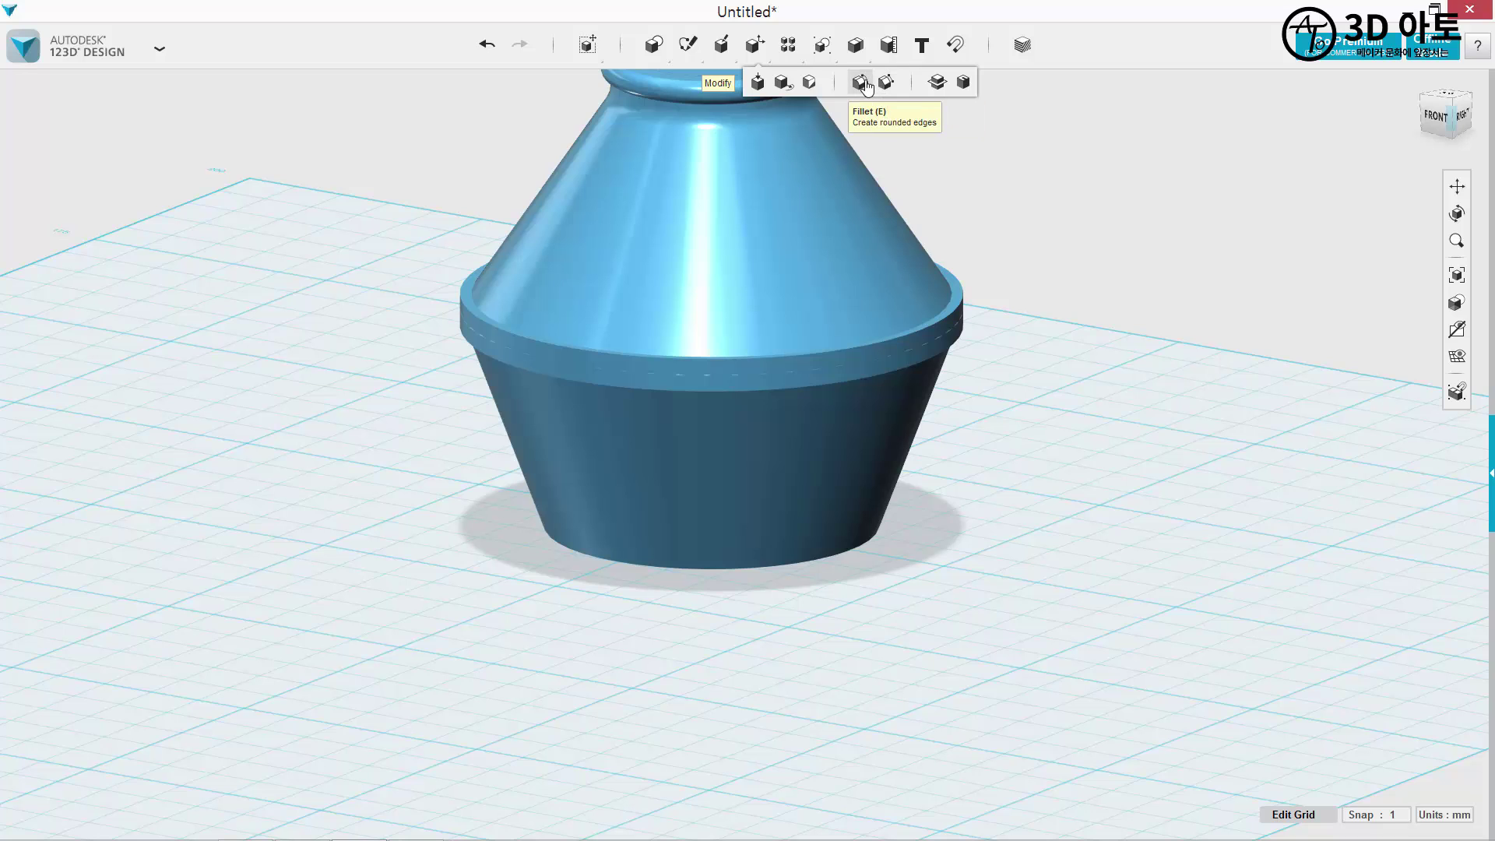
pyautogui.moveTo(1001, 324); pyautogui.dragTo(1085, 571, button='middle')
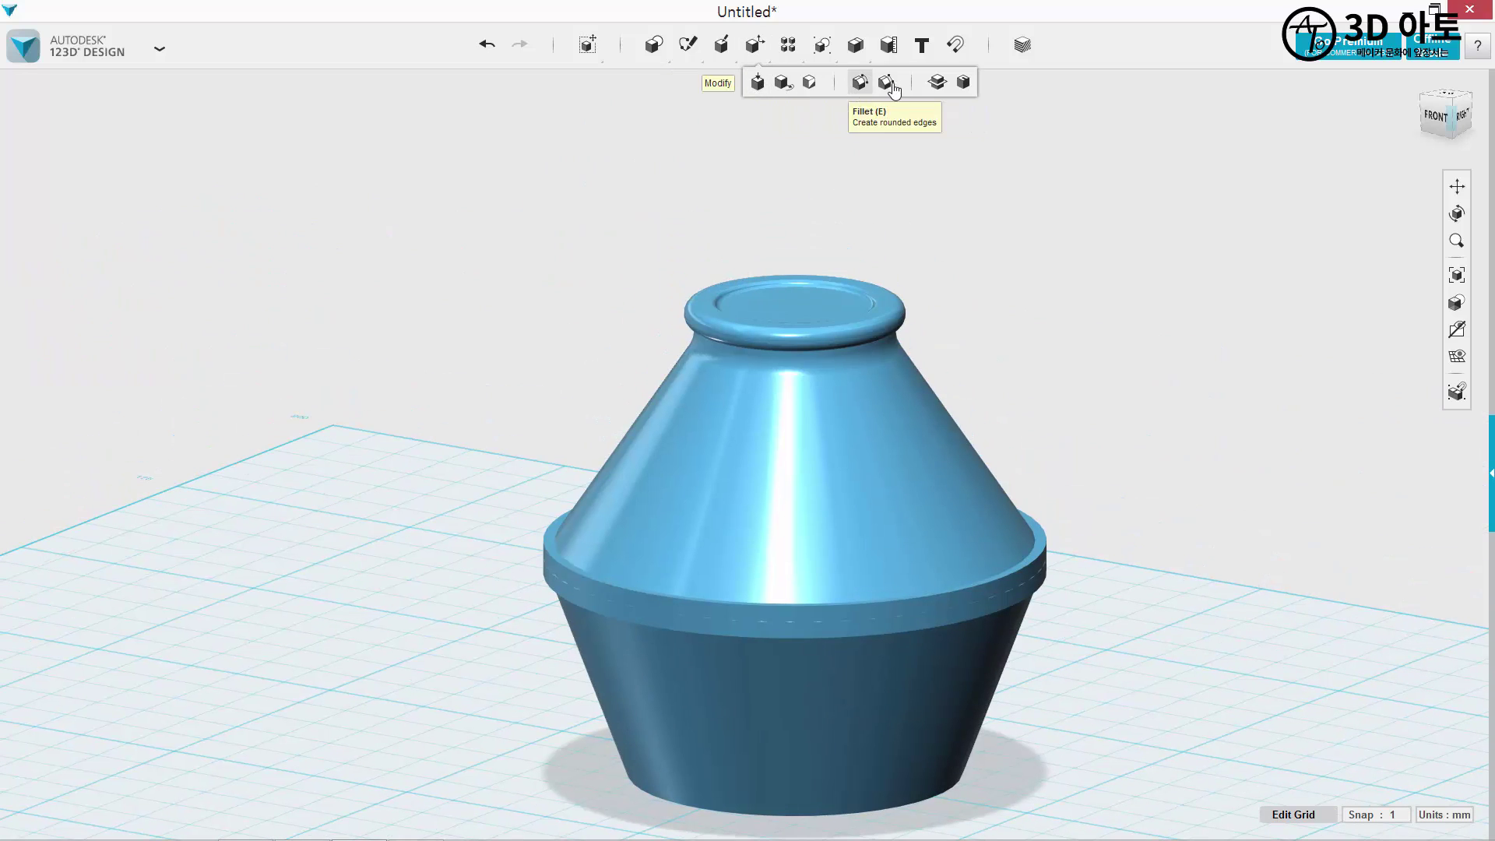
pyautogui.scroll(3, 1108, 407)
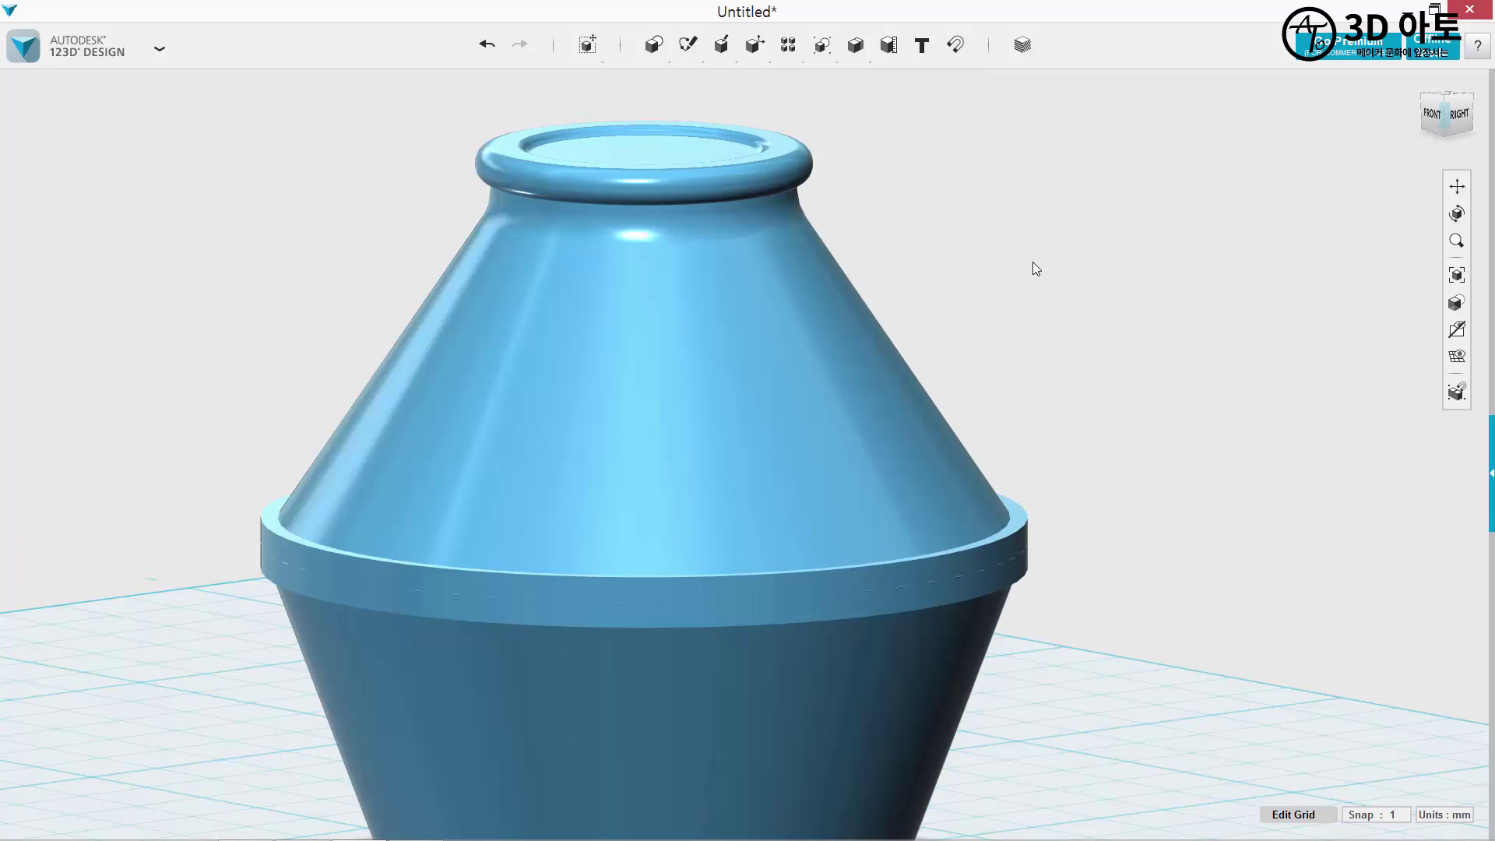
pyautogui.press('c')
pyautogui.click(1026, 522)
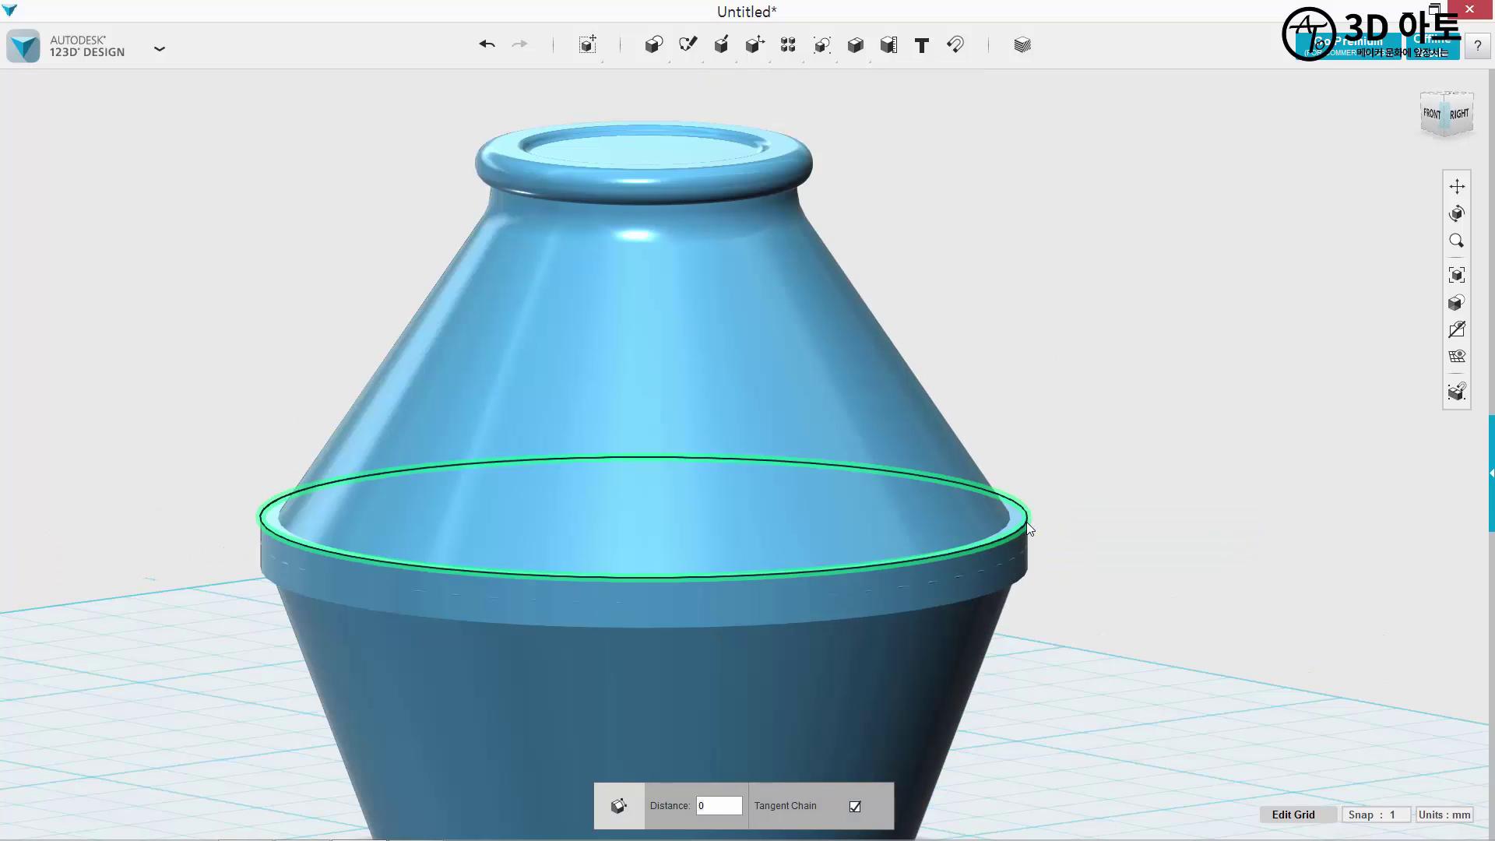
pyautogui.click(1026, 521)
pyautogui.write('1')
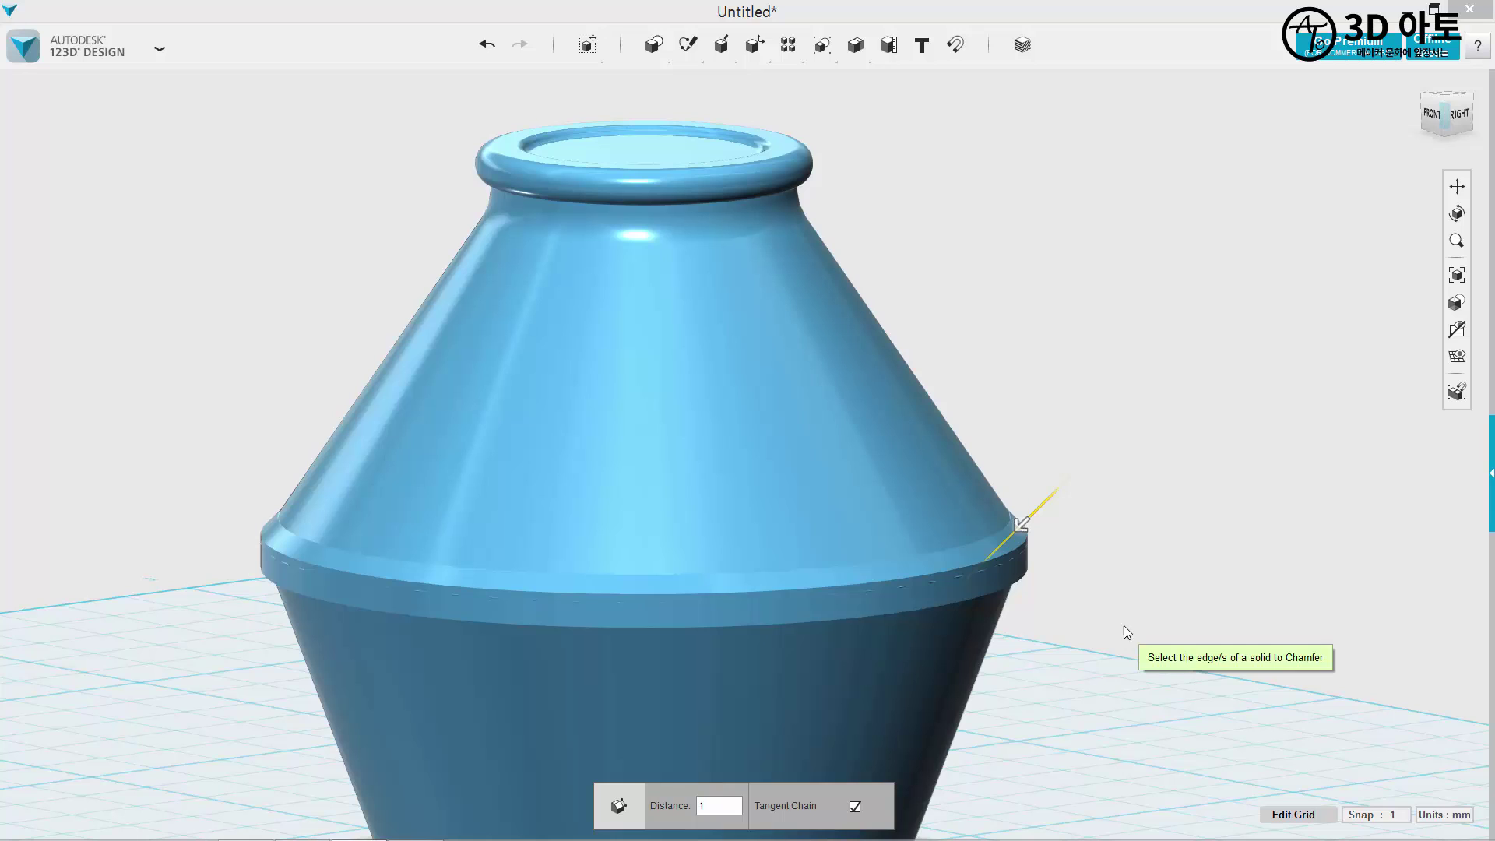
pyautogui.click(736, 797)
pyautogui.press('BackSpace')
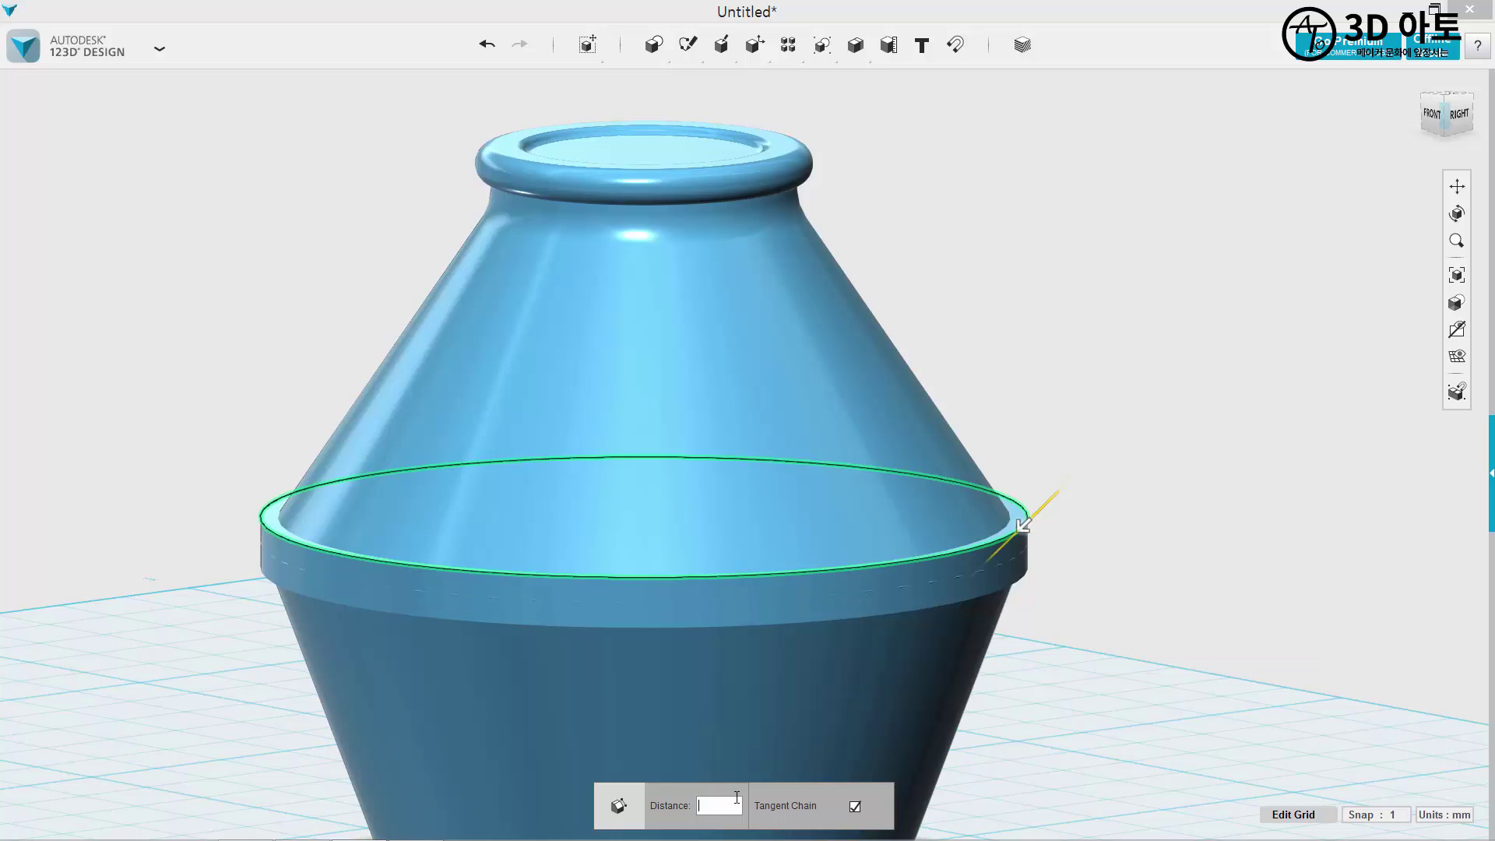
pyautogui.write('0.8')
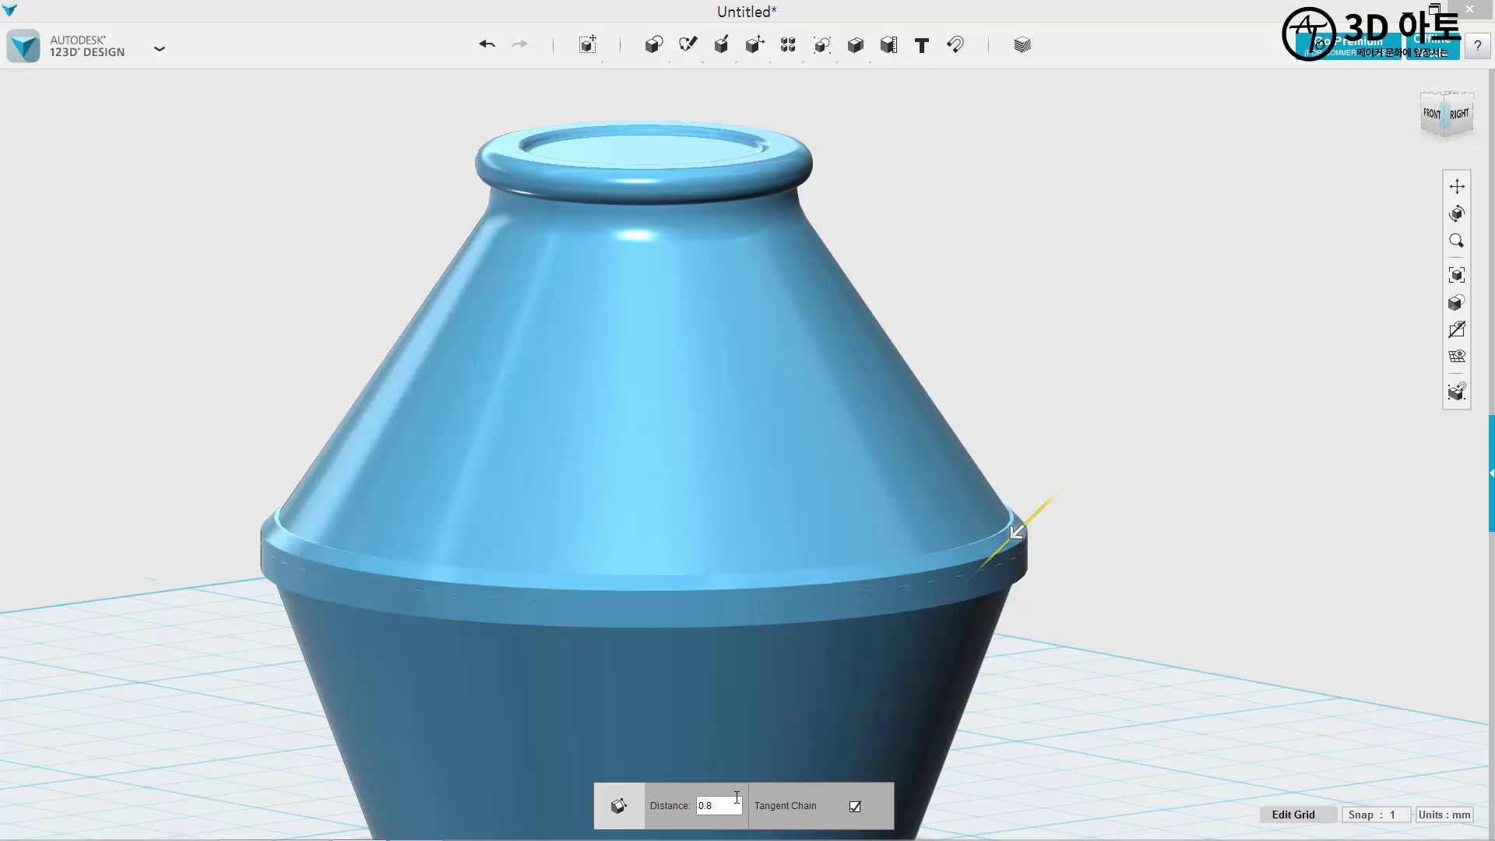
pyautogui.click(1088, 643)
# Fillet the lower outer edge of the band around the widest section with a radius of 1 mm.
pyautogui.moveTo(1089, 644); pyautogui.dragTo(1100, 612, button='right')
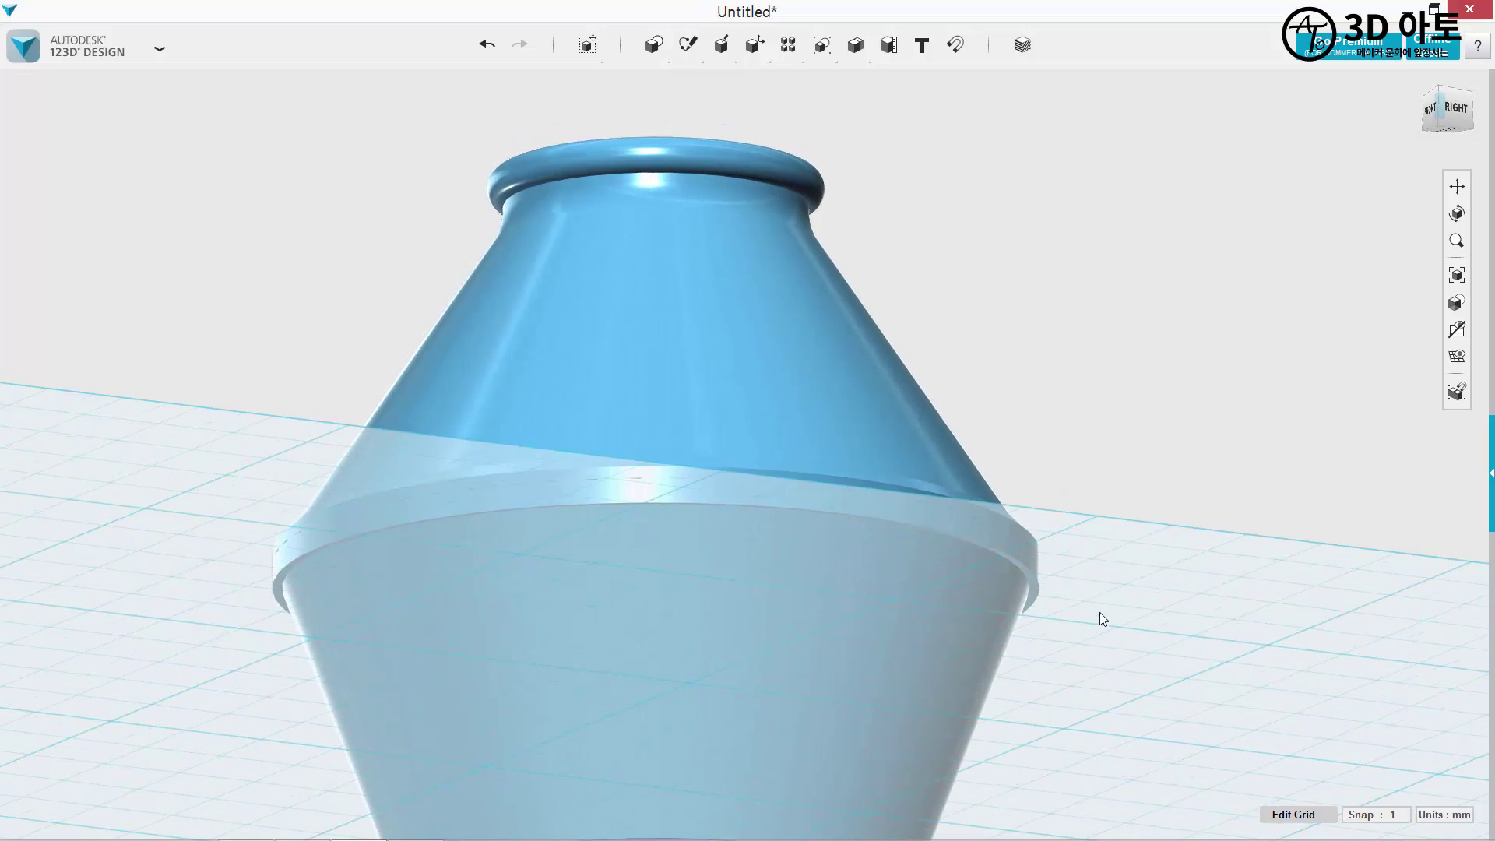
pyautogui.press('e')
pyautogui.moveTo(733, 551); pyautogui.dragTo(523, 538, button='right')
pyautogui.scroll(3, 598, 525)
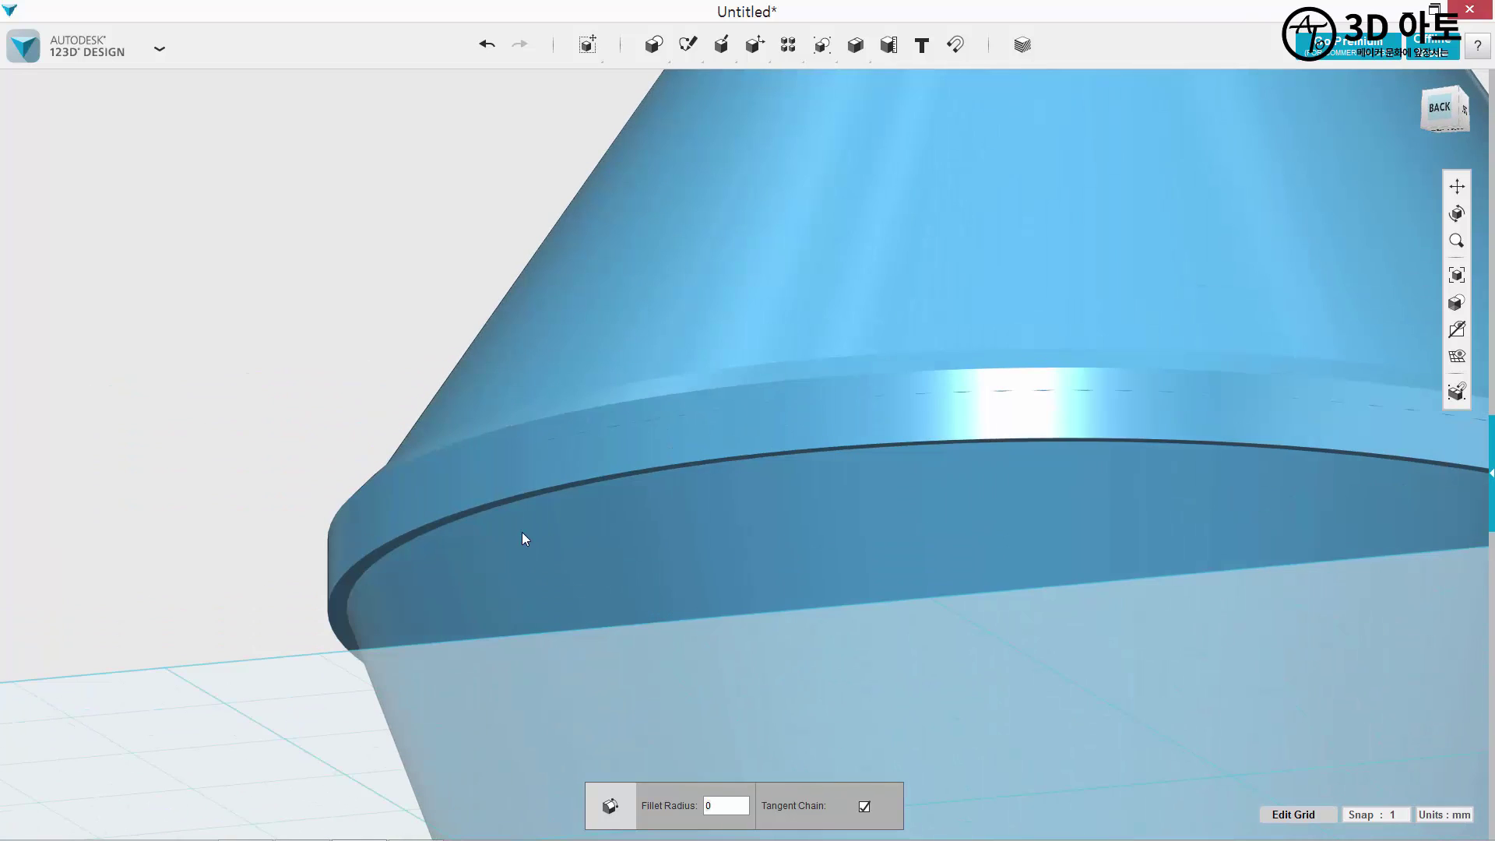
pyautogui.click(453, 511)
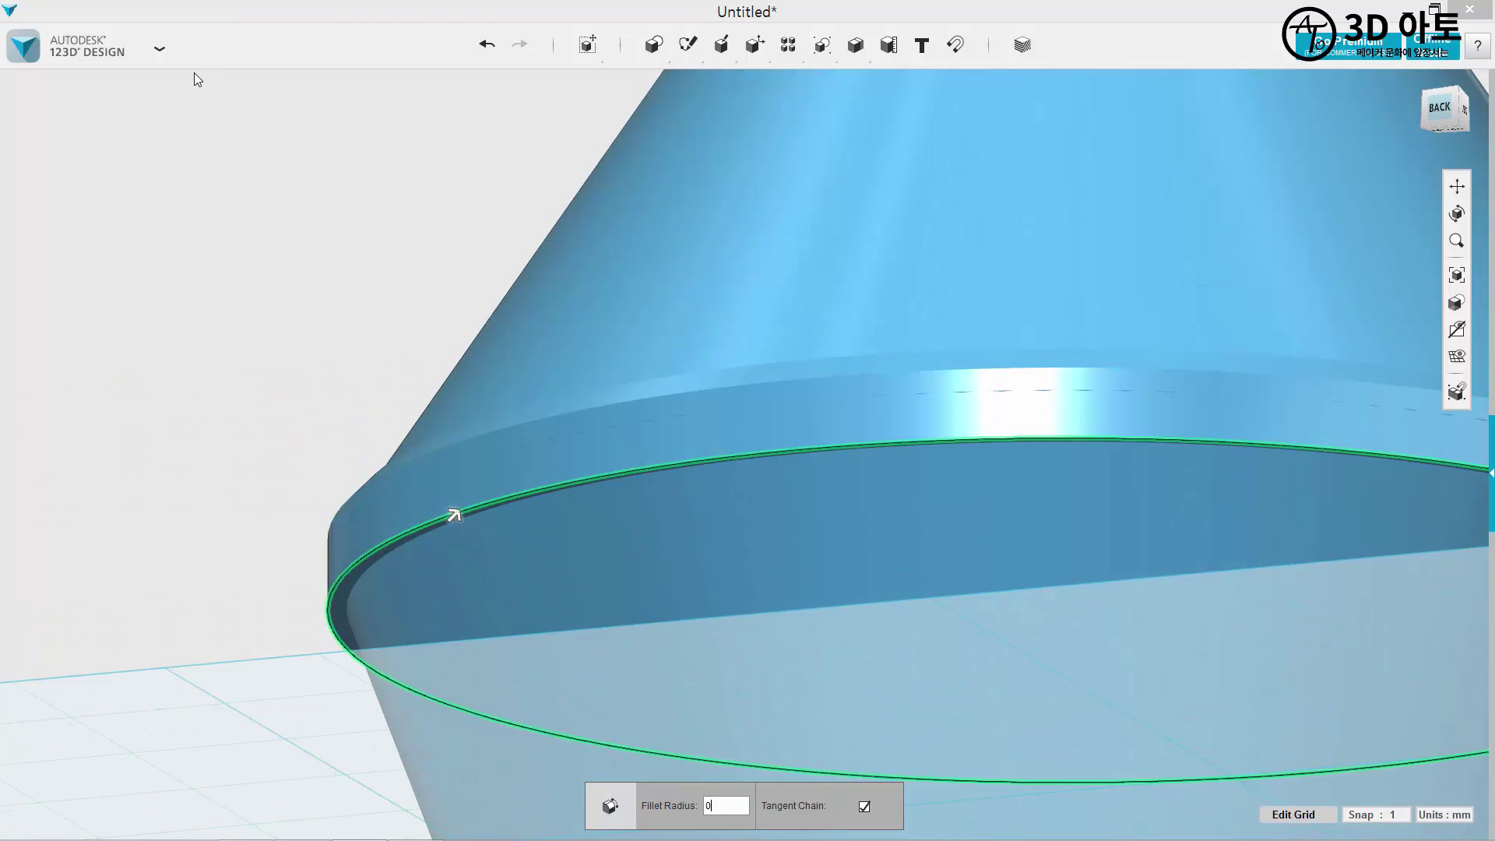
pyautogui.press('BackSpace')
pyautogui.write('2')
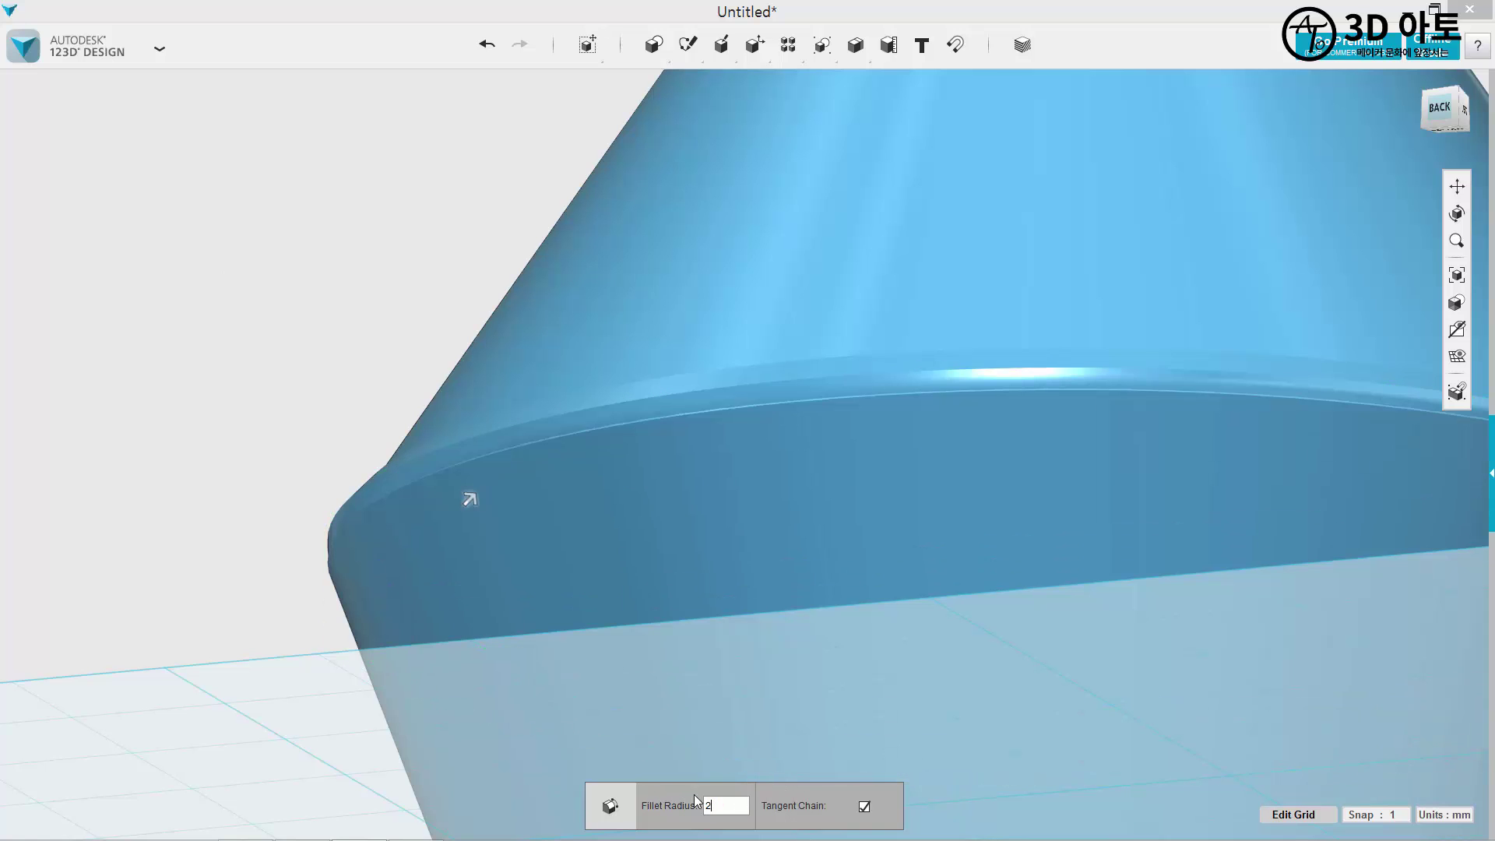
pyautogui.press('BackSpace')
pyautogui.write('1')
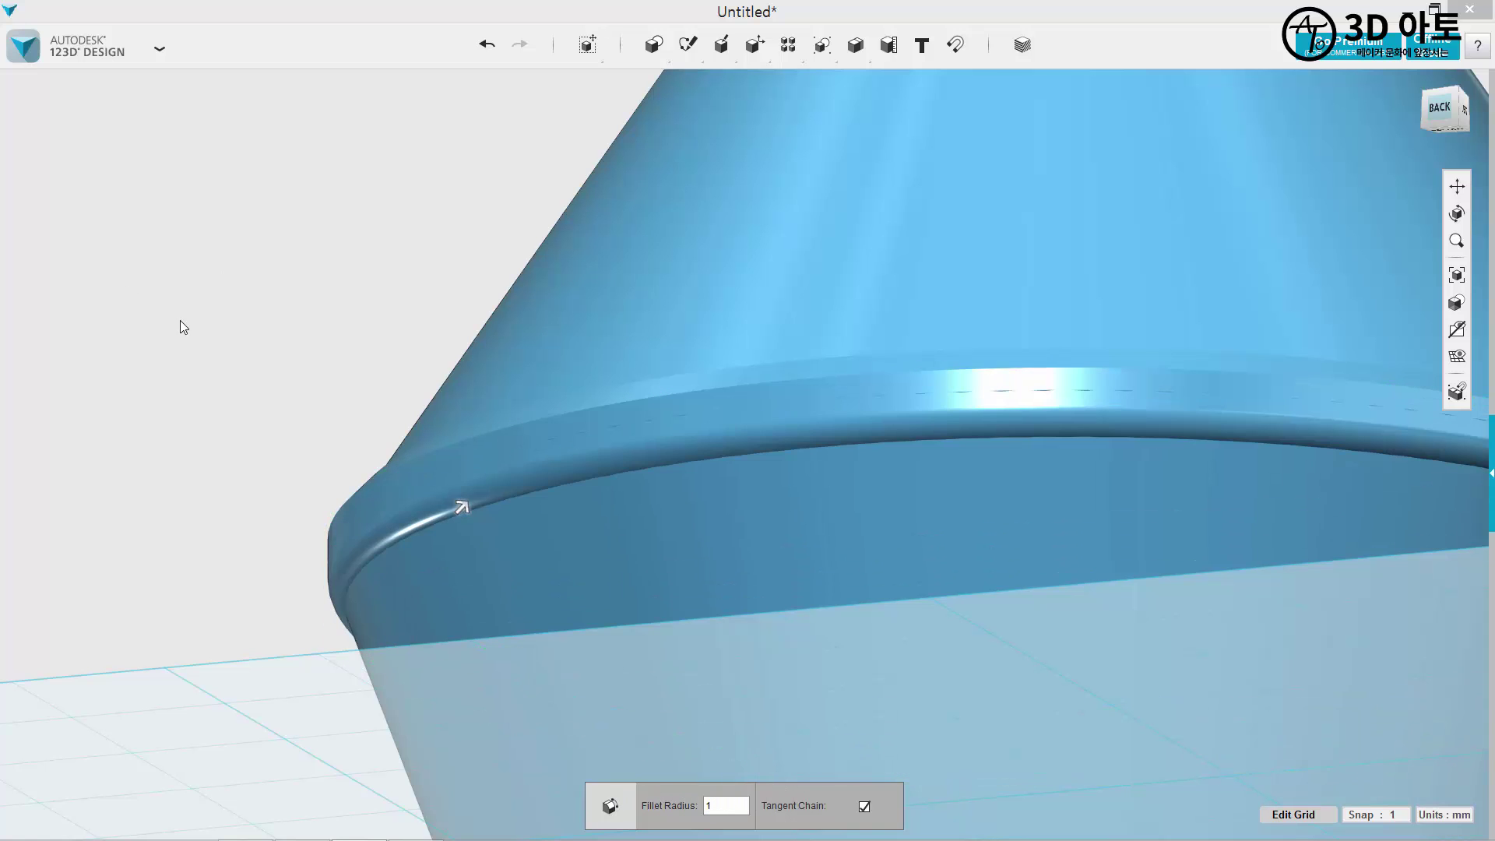
pyautogui.scroll(-5, 179, 320)
pyautogui.moveTo(233, 333); pyautogui.dragTo(348, 295, button='right')
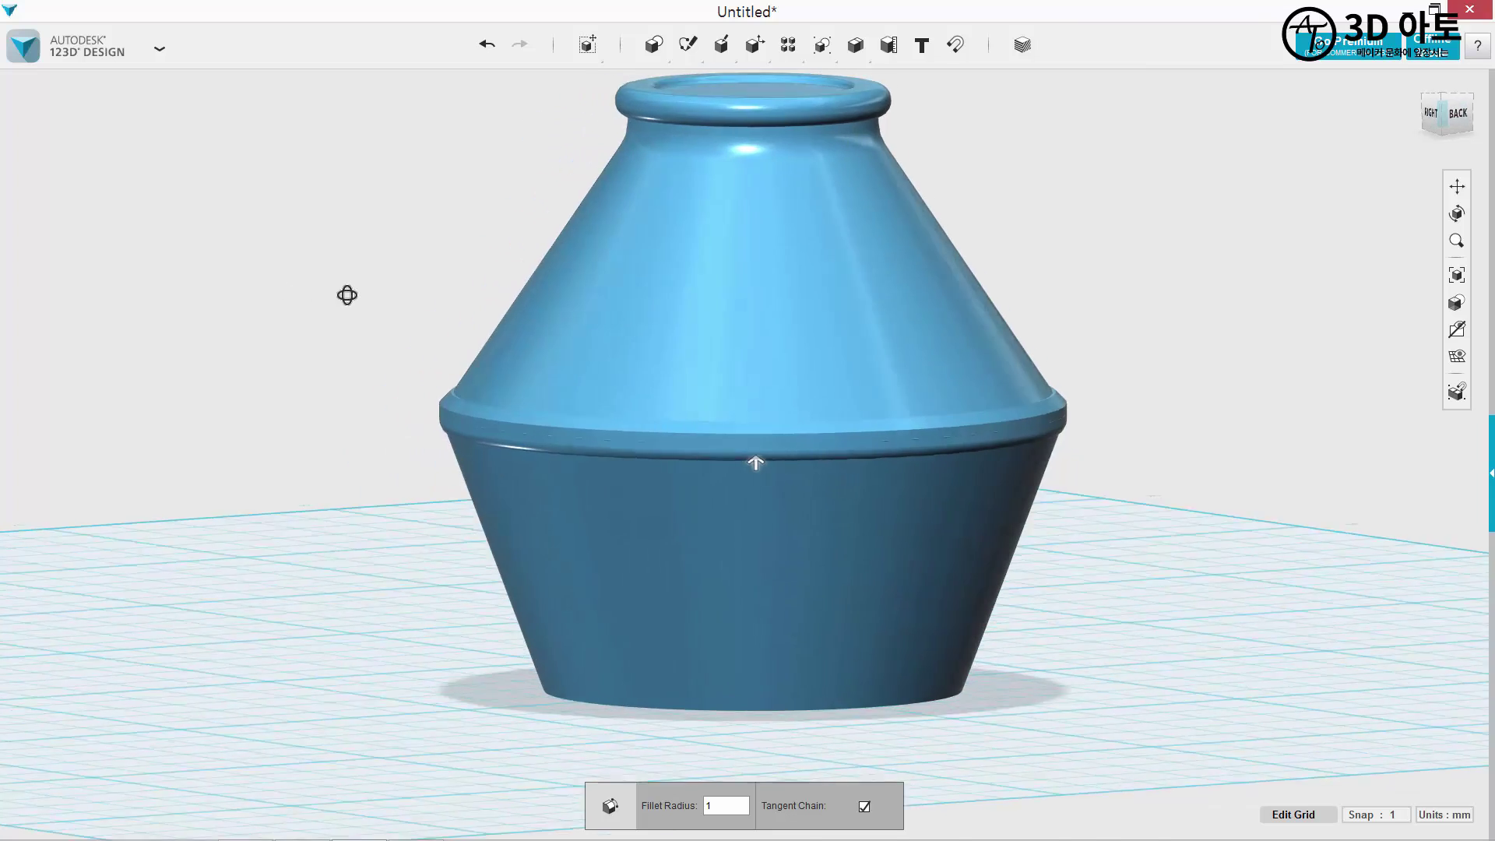
pyautogui.scroll(4, 455, 514)
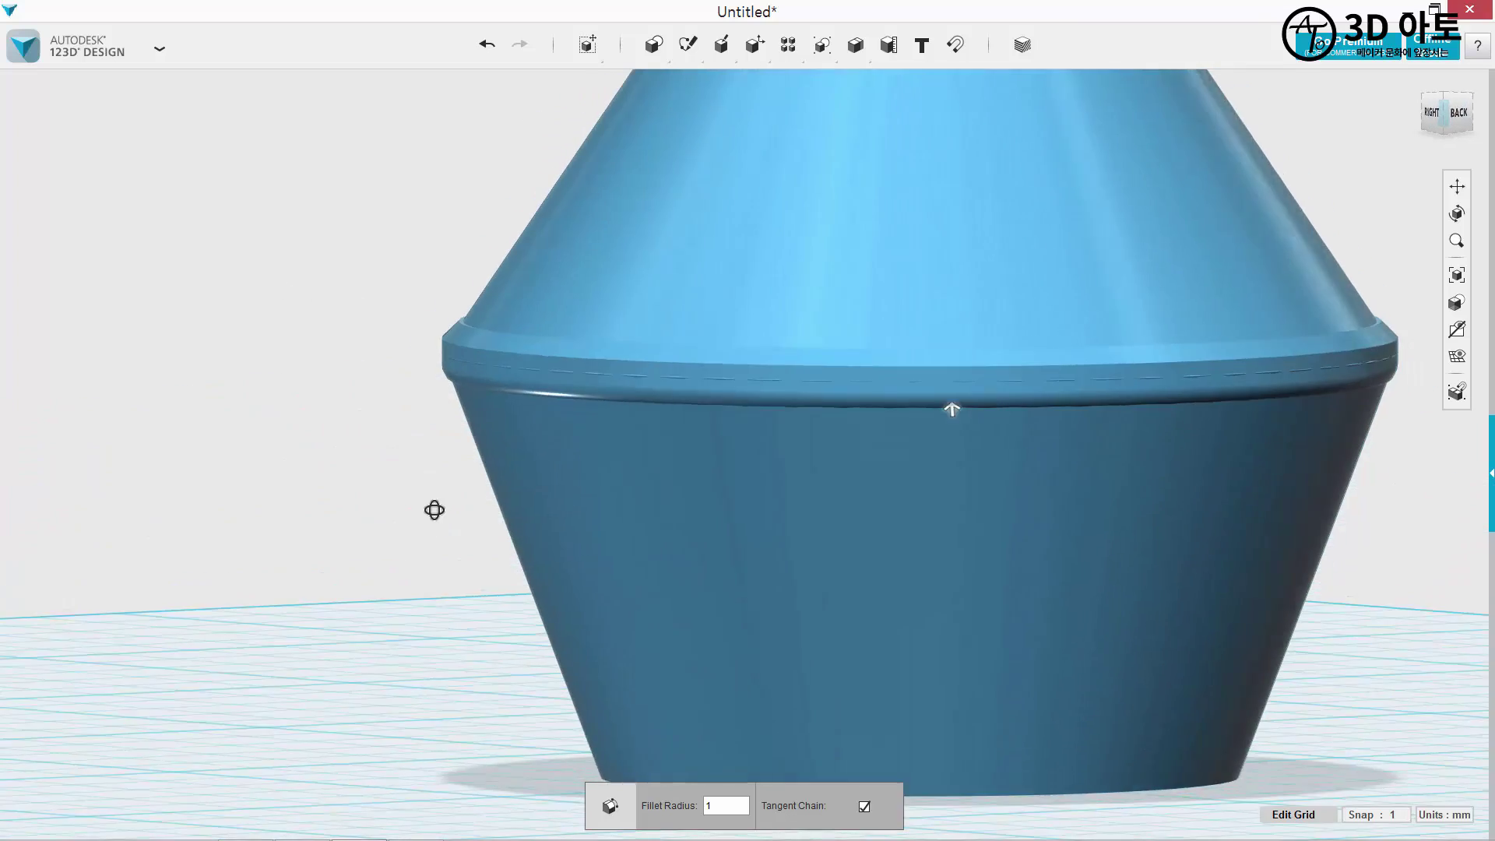
pyautogui.moveTo(435, 511); pyautogui.dragTo(354, 490, button='right')
pyautogui.click(134, 436)
# Fillet the bottom edge of the vase's base with a radius of 3 mm.
pyautogui.moveTo(134, 436); pyautogui.dragTo(362, 324, button='right')
pyautogui.moveTo(432, 411); pyautogui.dragTo(372, 347, button='middle')
pyautogui.scroll(-3, 372, 347)
pyautogui.moveTo(503, 471); pyautogui.dragTo(448, 408, button='middle')
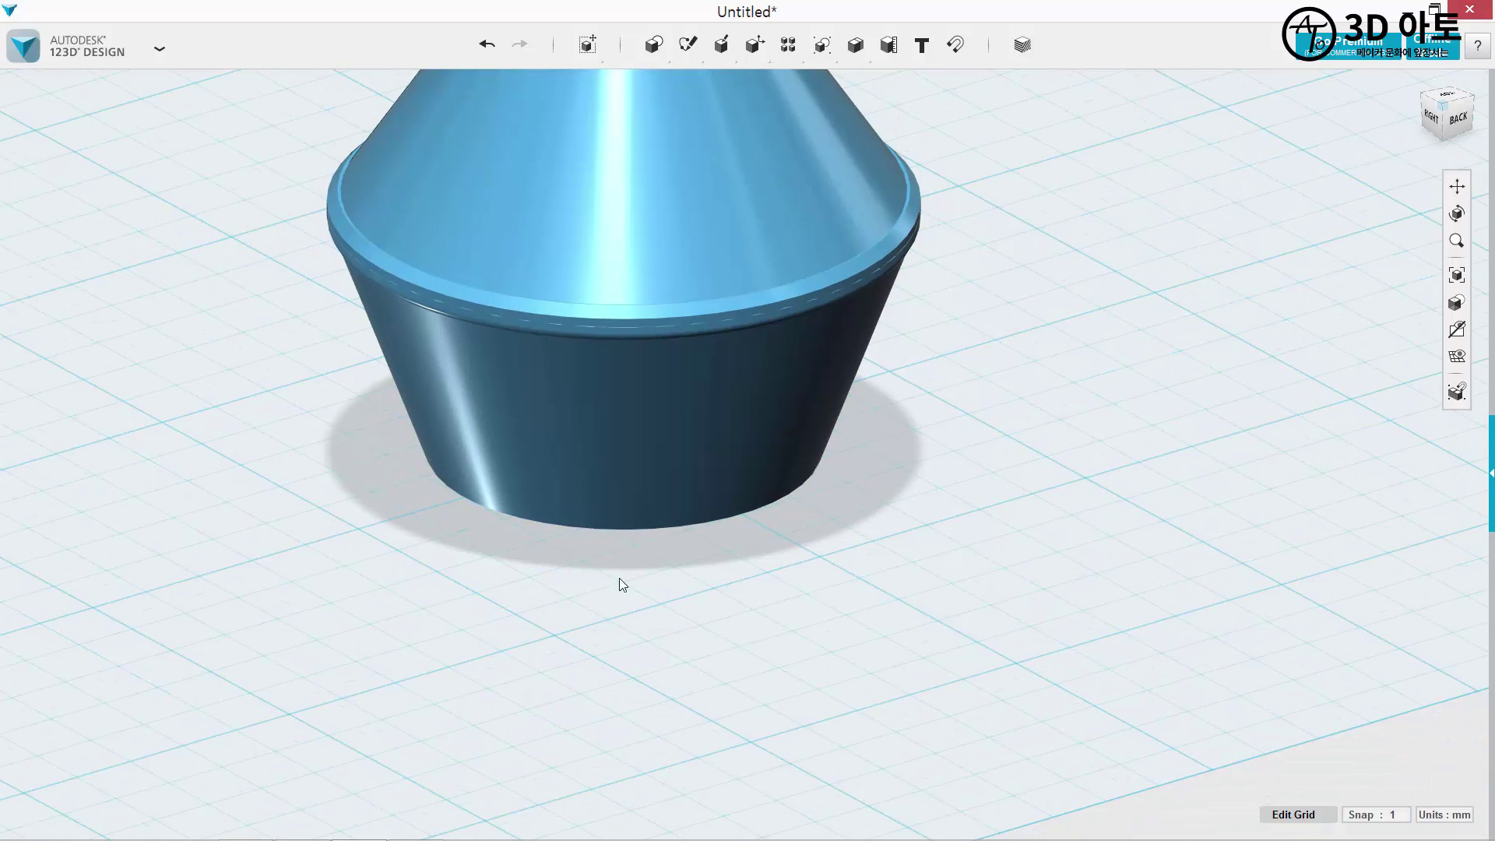
pyautogui.click(647, 528)
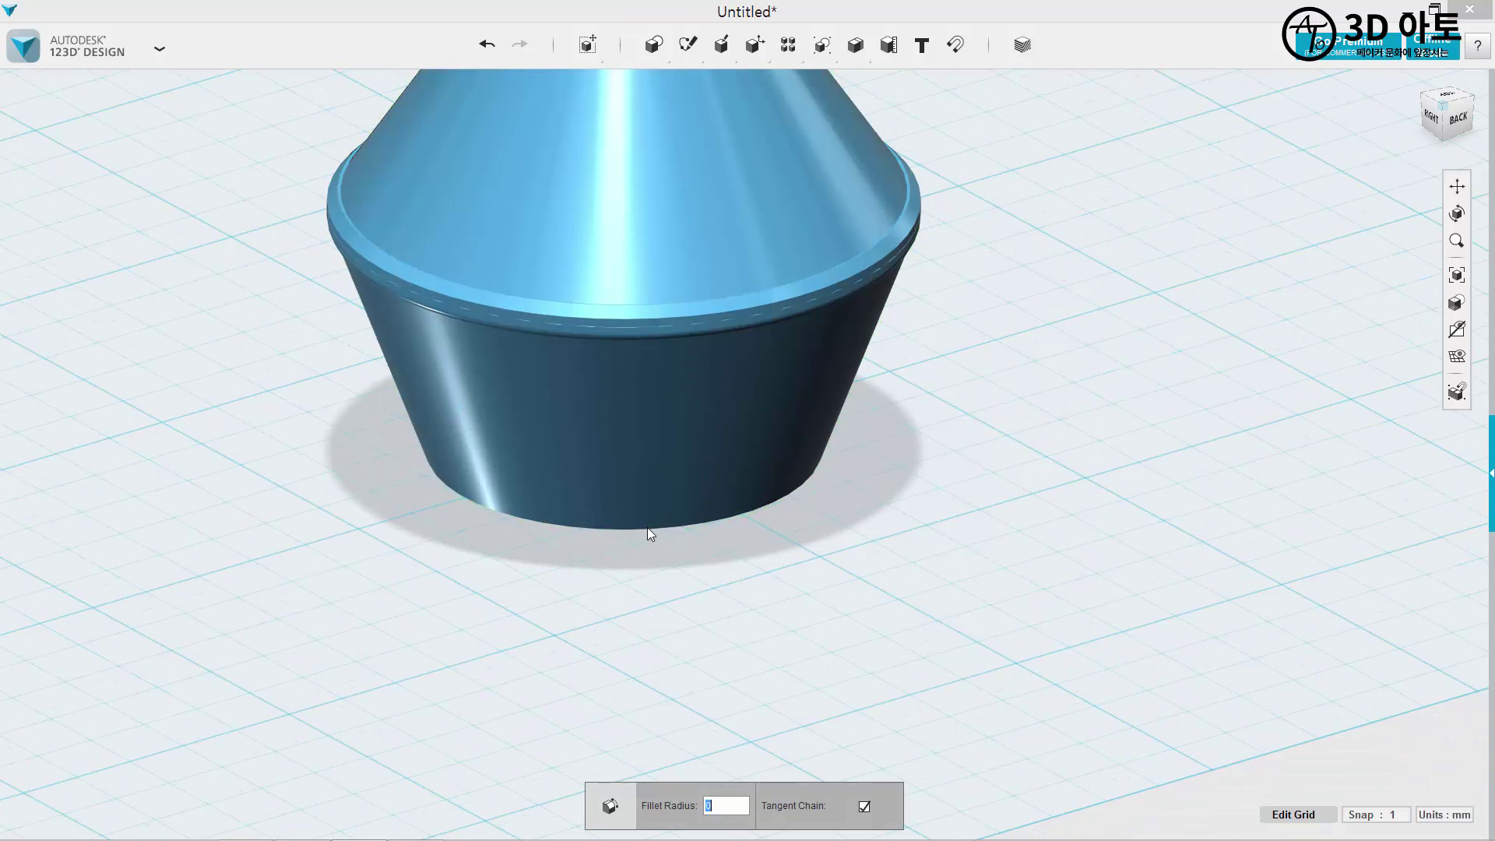
pyautogui.doubleClick(731, 810)
pyautogui.write('3')
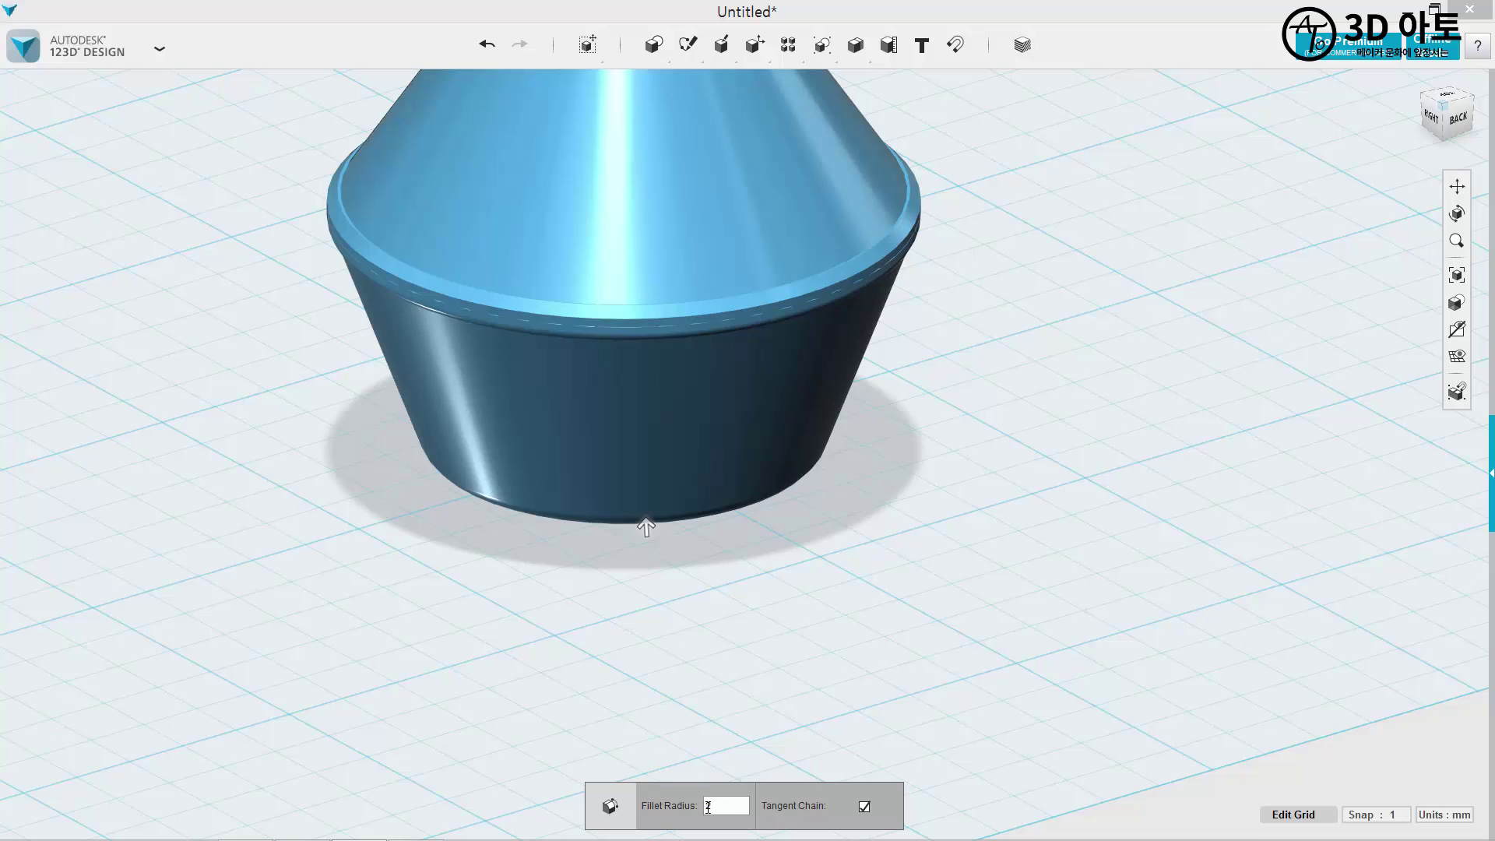
pyautogui.scroll(-4, 545, 594)
pyautogui.moveTo(547, 596); pyautogui.dragTo(748, 658, button='middle')
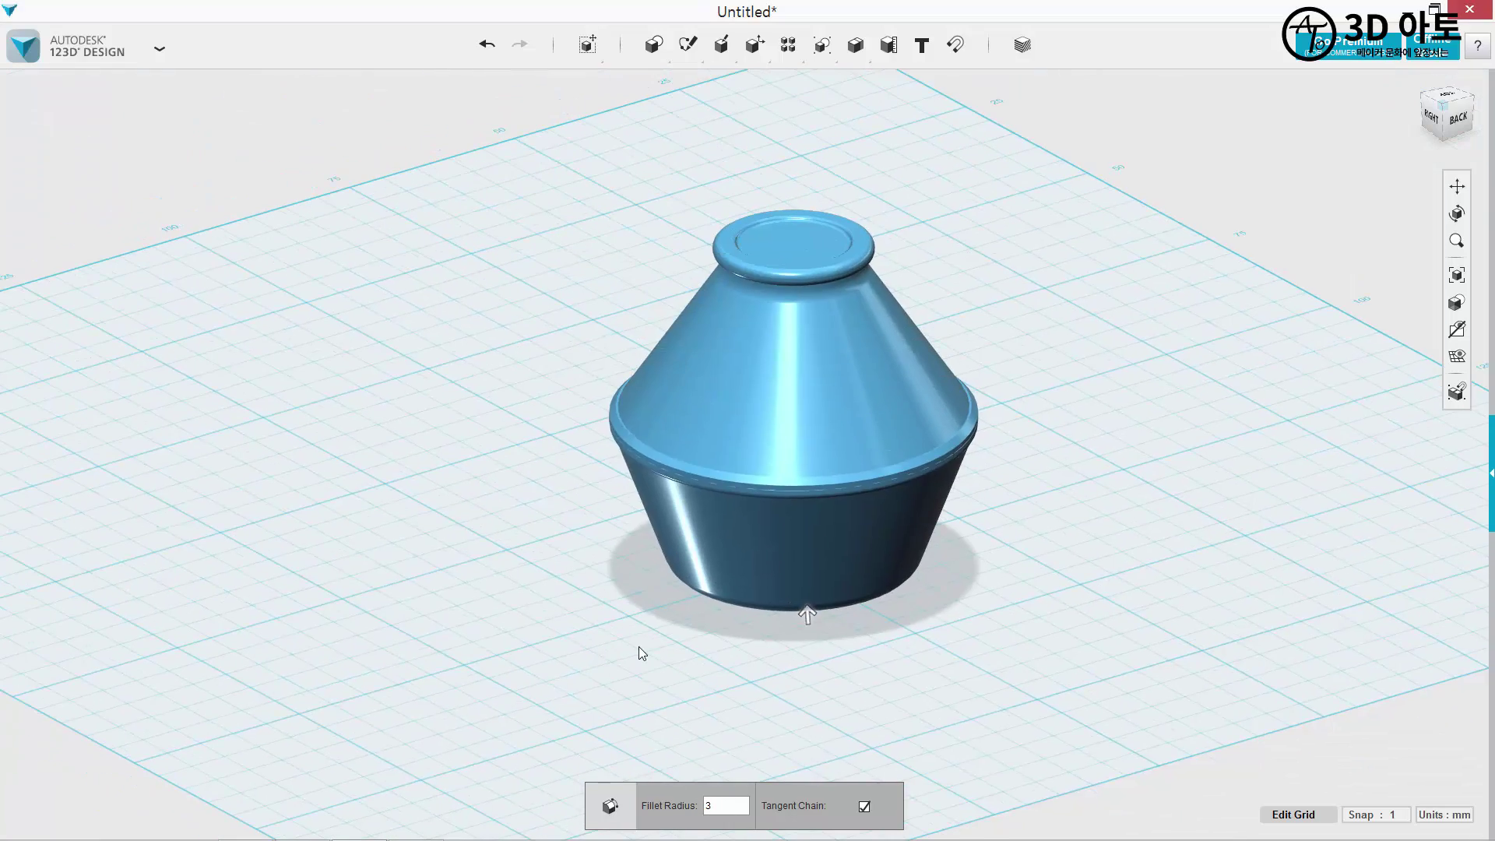
pyautogui.click(639, 647)
# Examine the whole vase from several angles to check its rim, band and base edges.
pyautogui.moveTo(1021, 331); pyautogui.dragTo(1057, 347, button='right')
pyautogui.scroll(-4, 1031, 333)
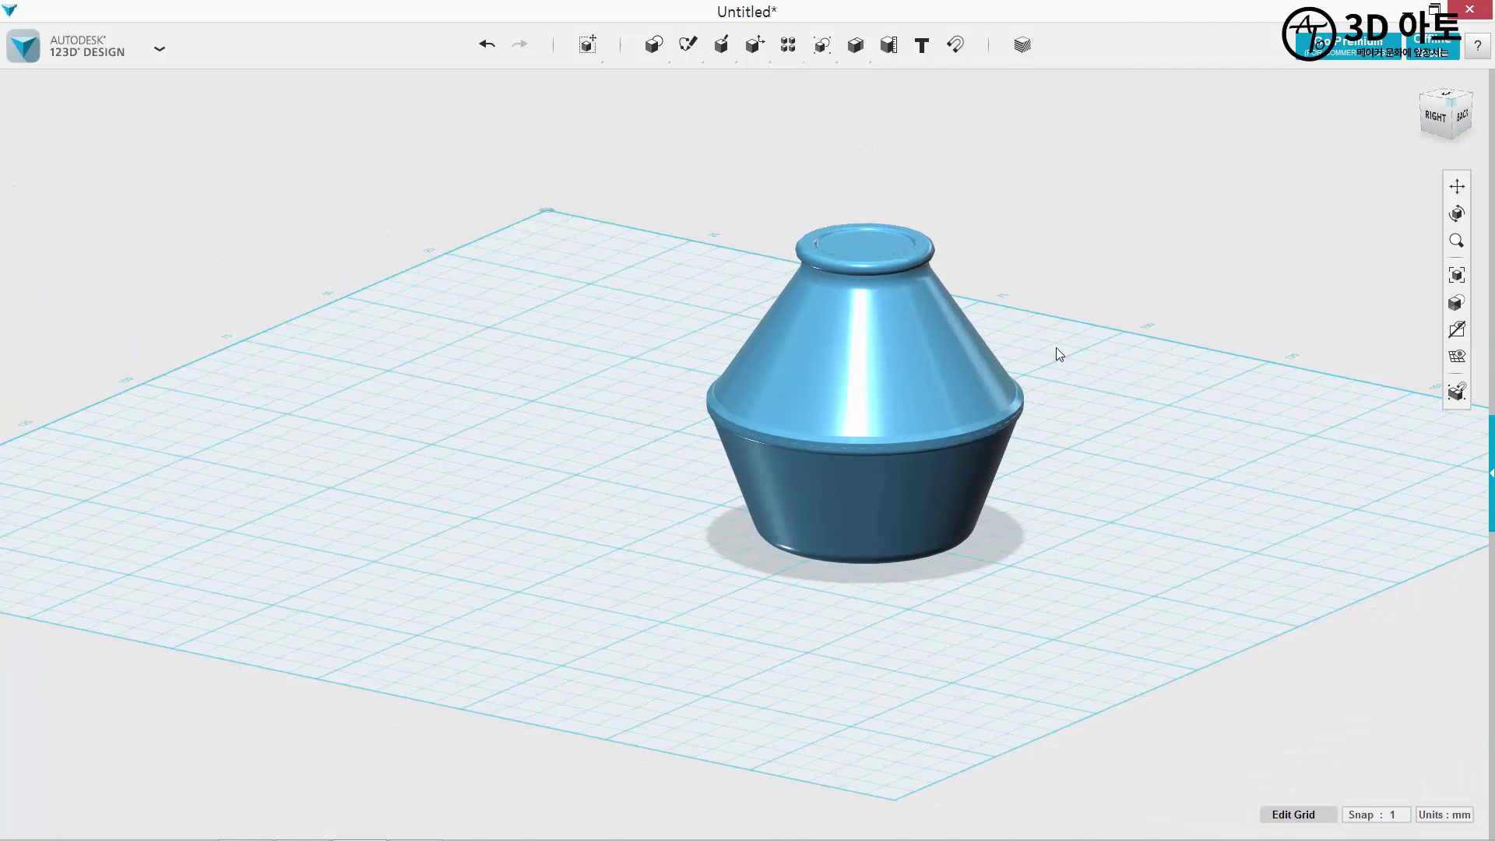
pyautogui.scroll(3, 1056, 347)
pyautogui.moveTo(424, 647); pyautogui.dragTo(357, 609, button='middle')
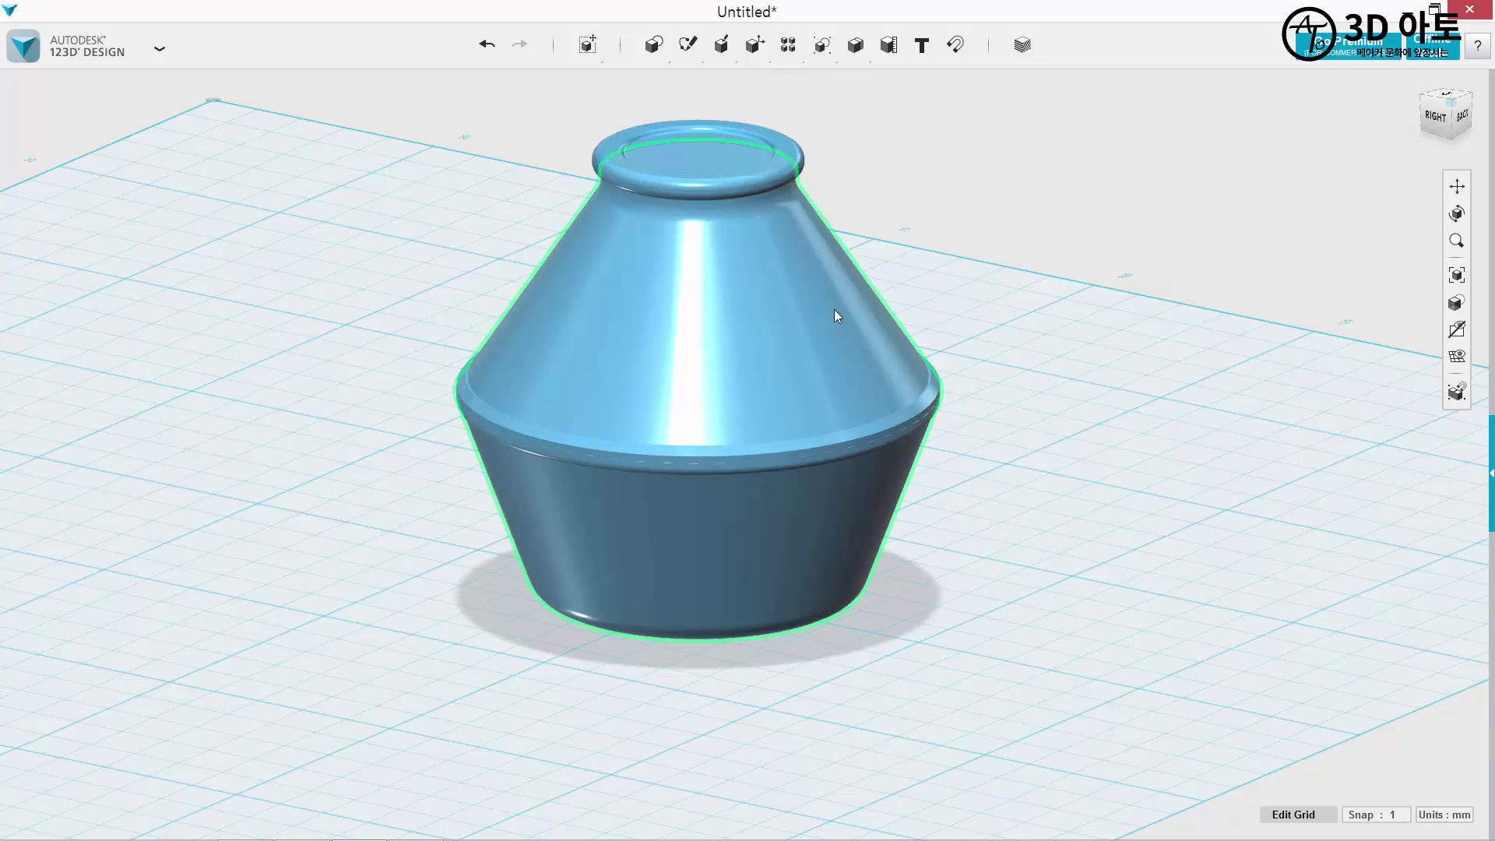
pyautogui.scroll(-3, 956, 424)
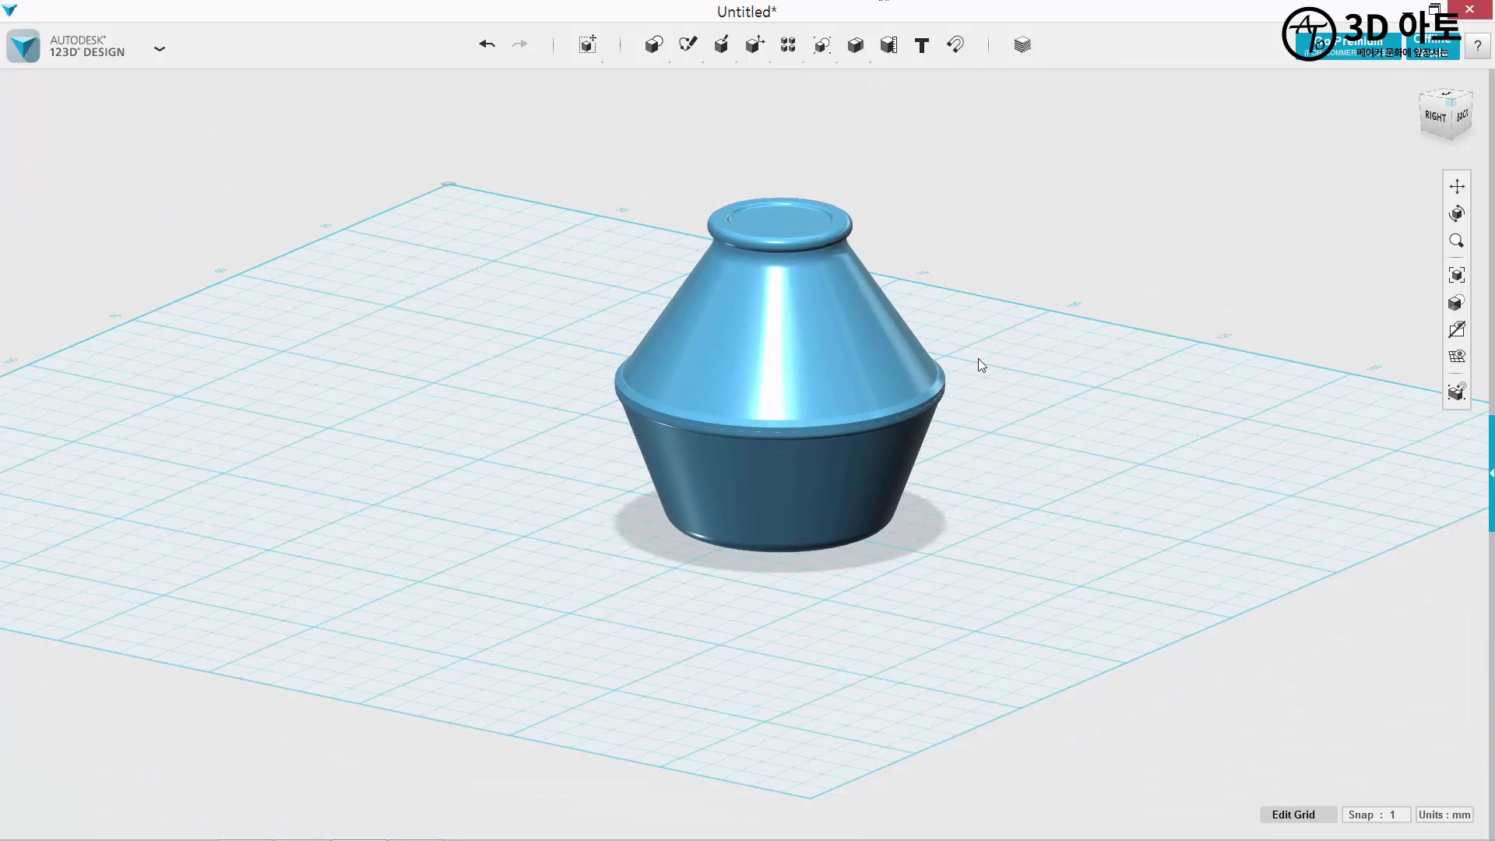
pyautogui.moveTo(978, 358); pyautogui.dragTo(987, 413, button='middle')
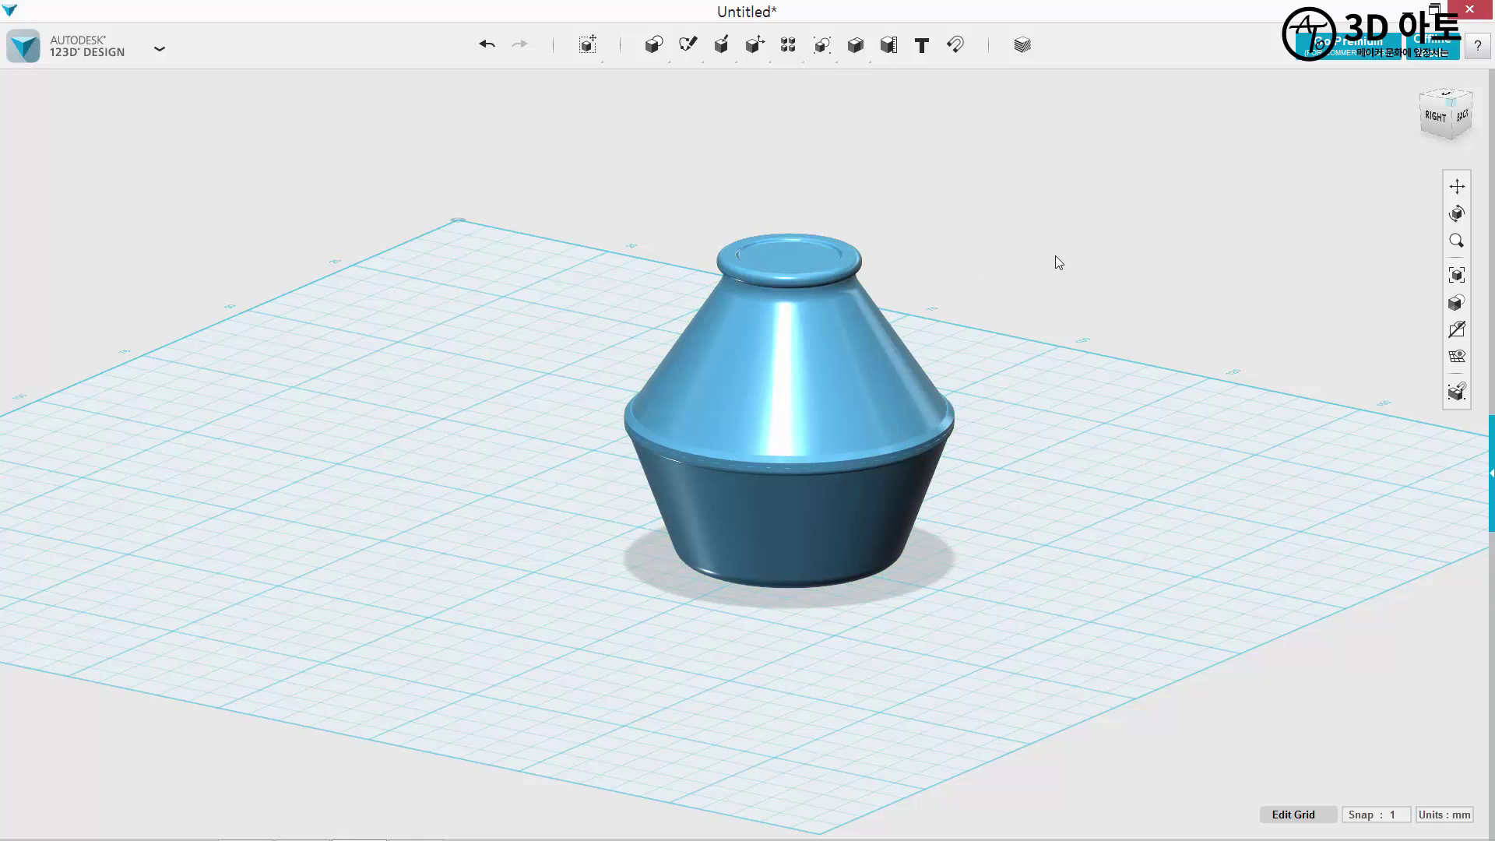
pyautogui.moveTo(1007, 263); pyautogui.dragTo(928, 233, button='right')
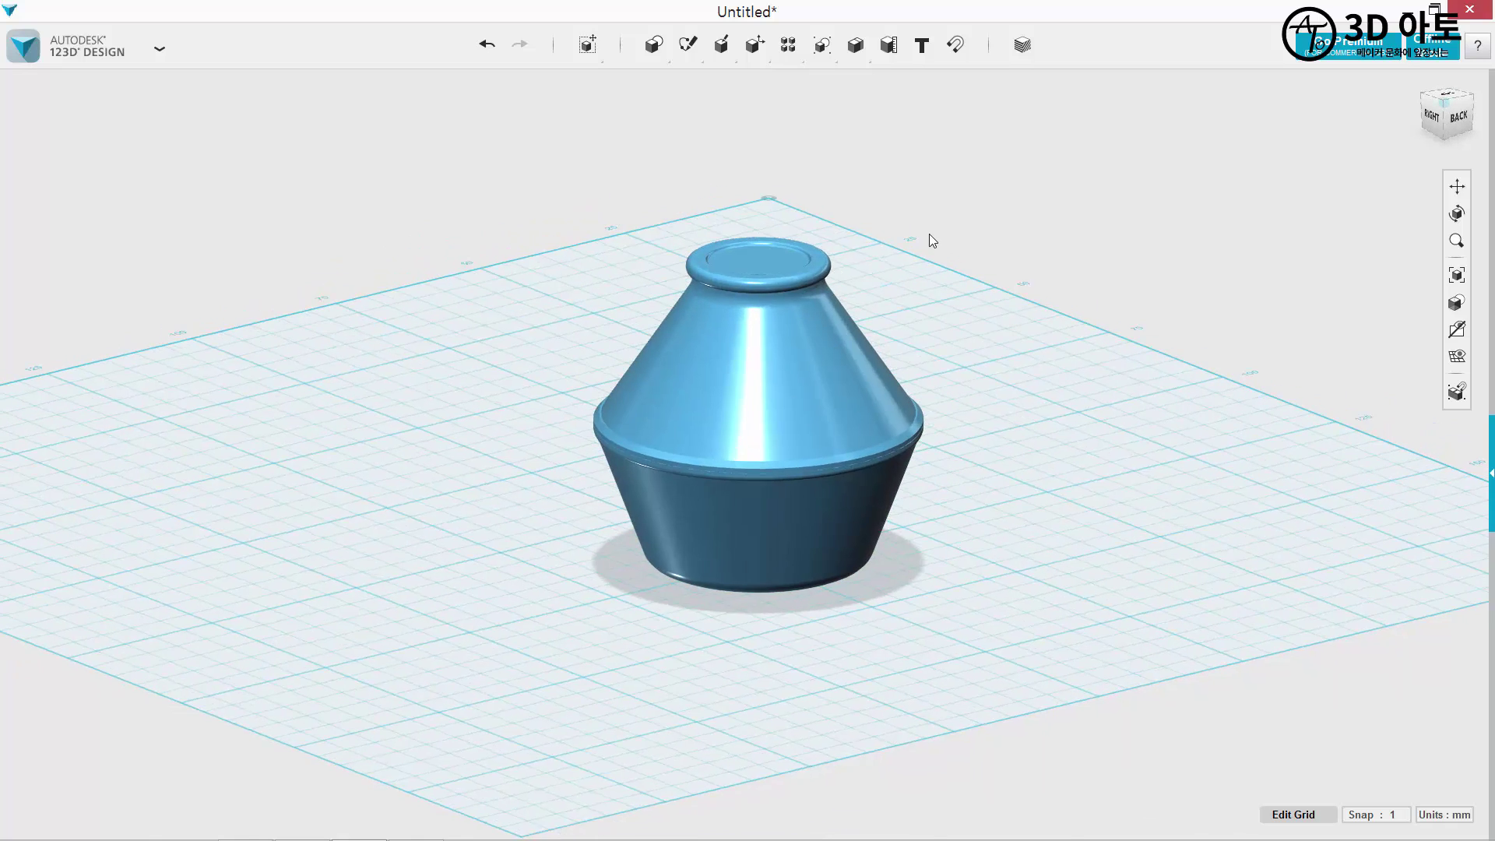
pyautogui.scroll(3, 930, 234)
pyautogui.moveTo(1000, 220); pyautogui.dragTo(1079, 188, button='middle')
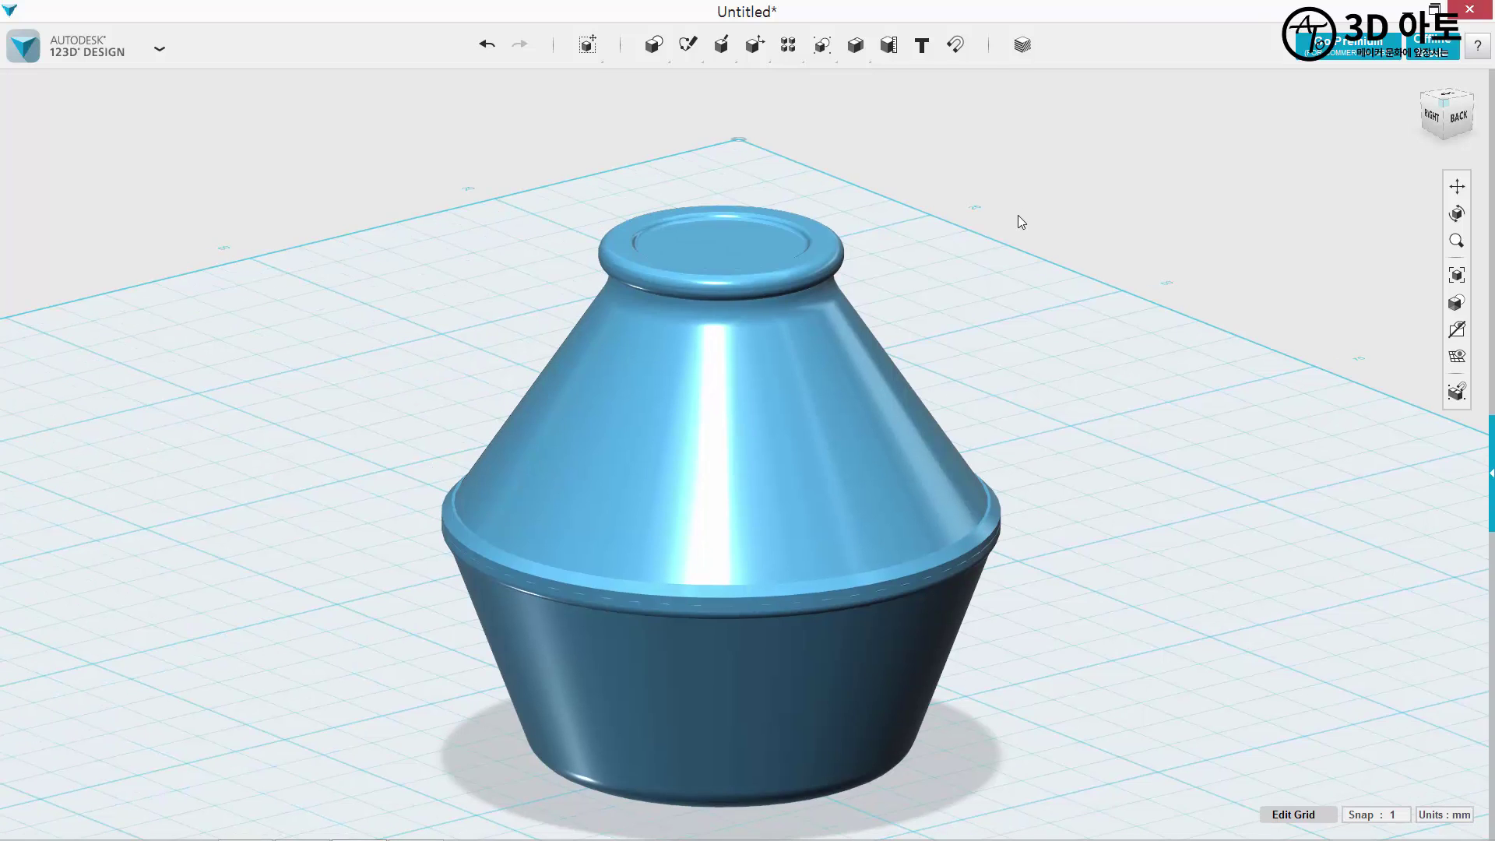
# Colour the vase's neck rim green (#4E8244) with the Default material and the colour overlay applied.
pyautogui.click(1020, 47)
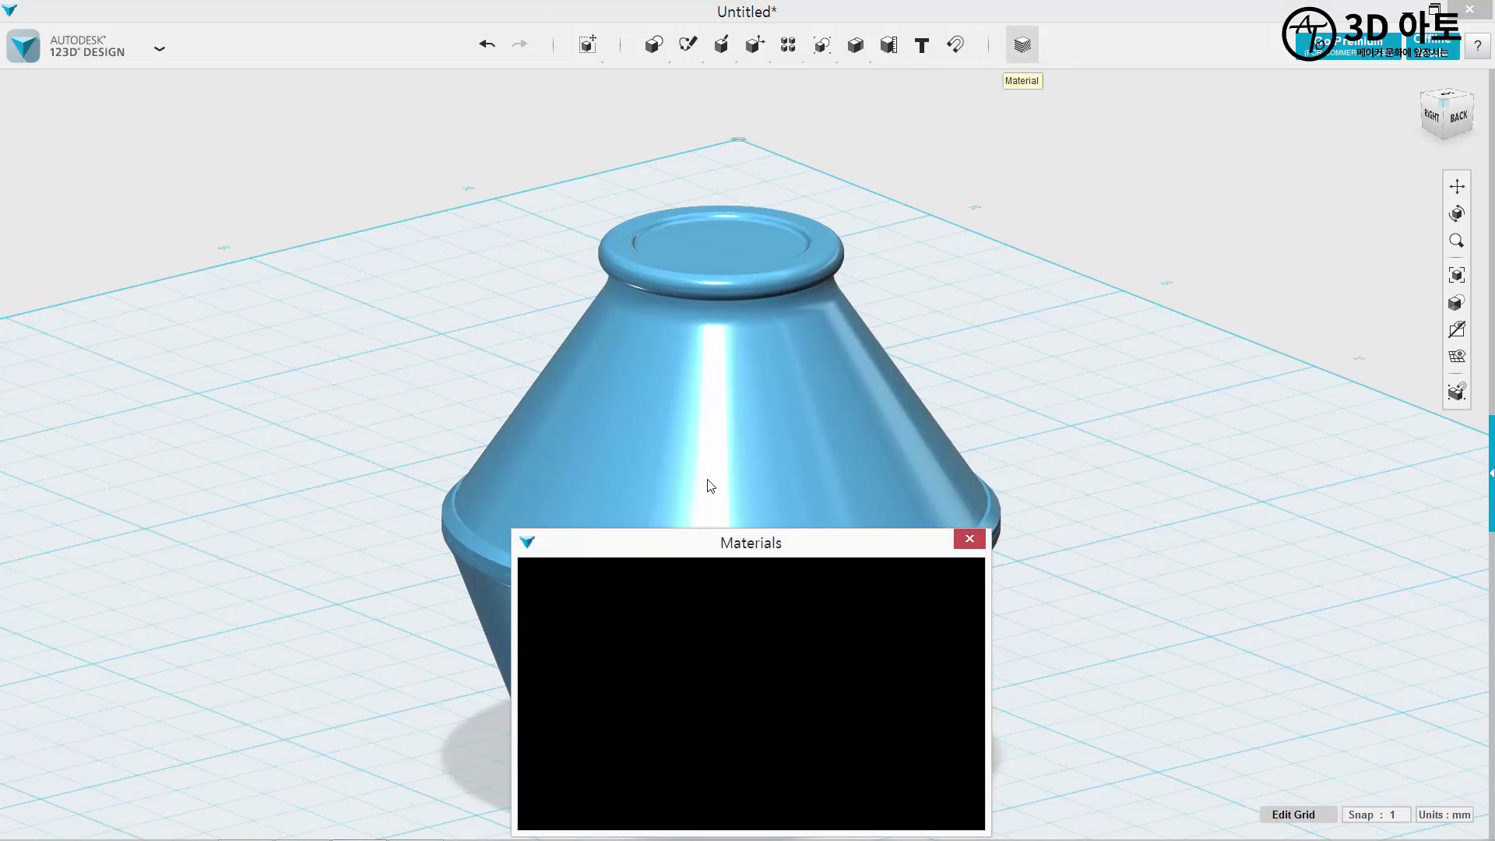
pyautogui.moveTo(745, 530); pyautogui.dragTo(1104, 218)
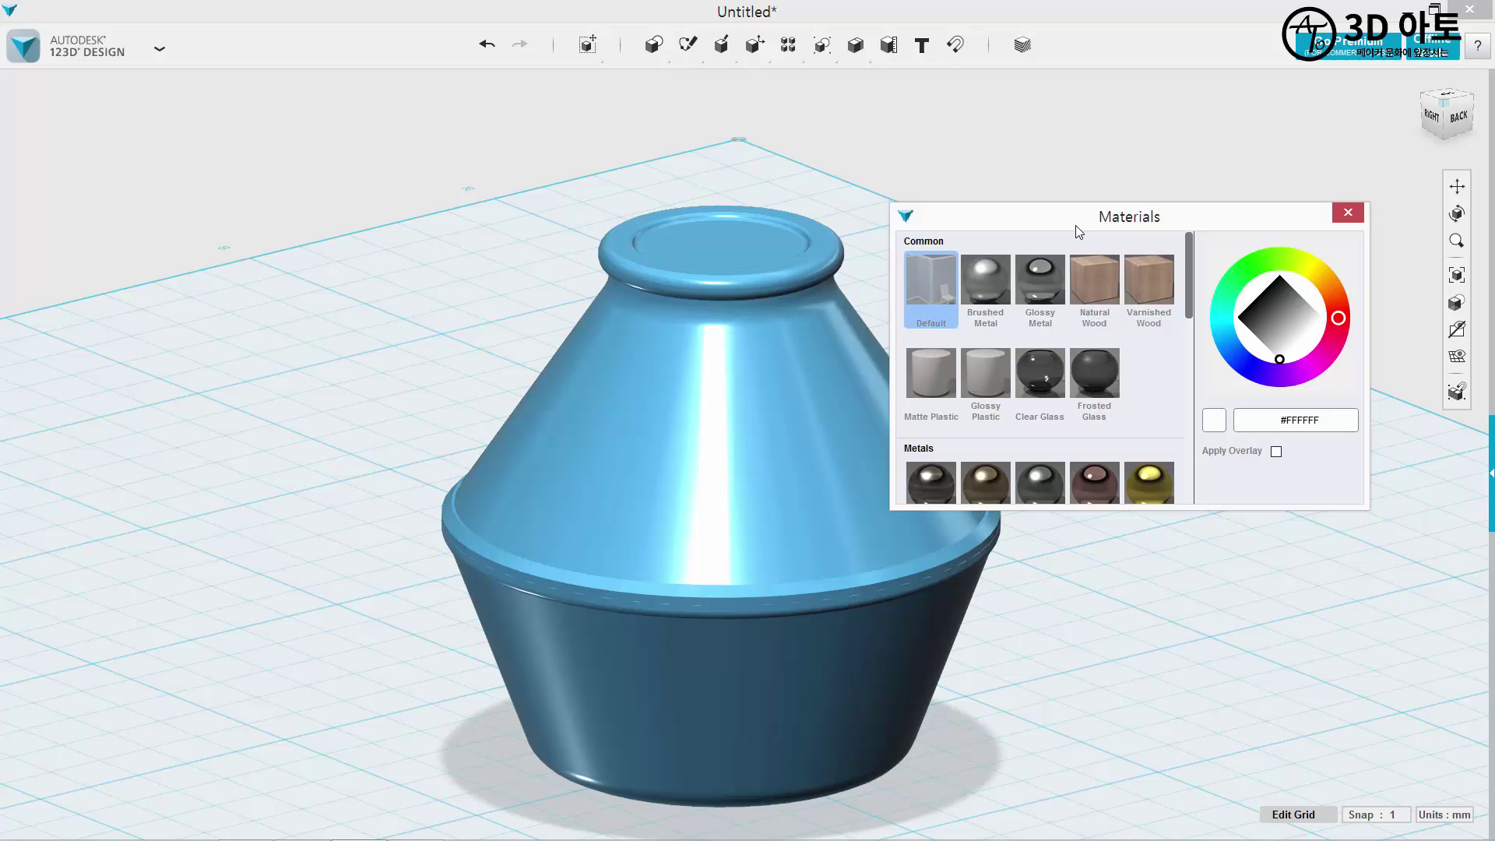
pyautogui.click(809, 265)
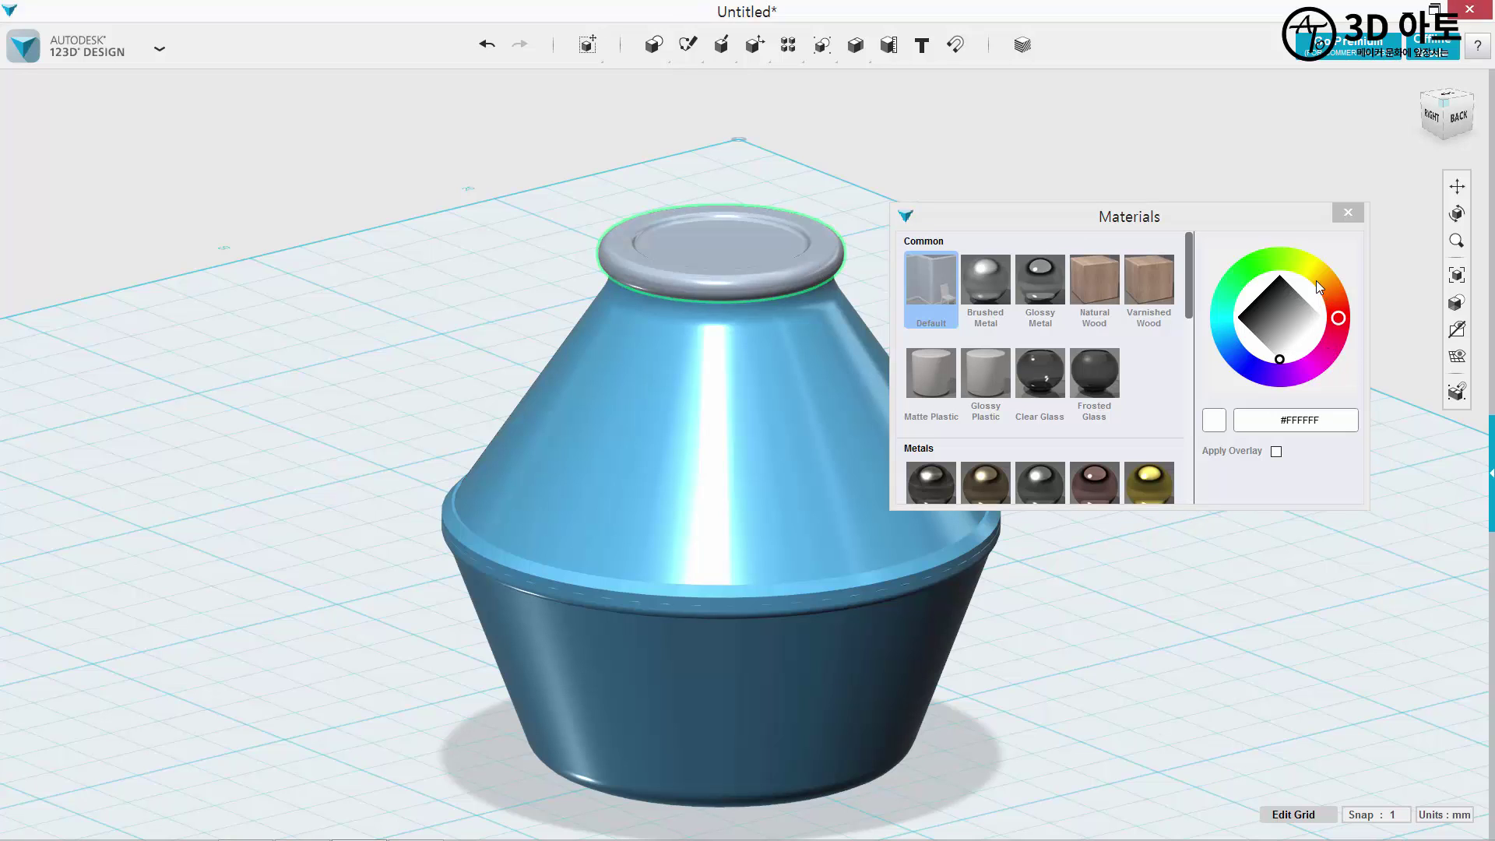
pyautogui.moveTo(1316, 281)
pyautogui.mouseDown()
pyautogui.moveTo(1309, 262)
pyautogui.moveTo(1264, 270)
pyautogui.mouseUp()
pyautogui.moveTo(1290, 359); pyautogui.dragTo(1290, 327)
pyautogui.click(773, 265)
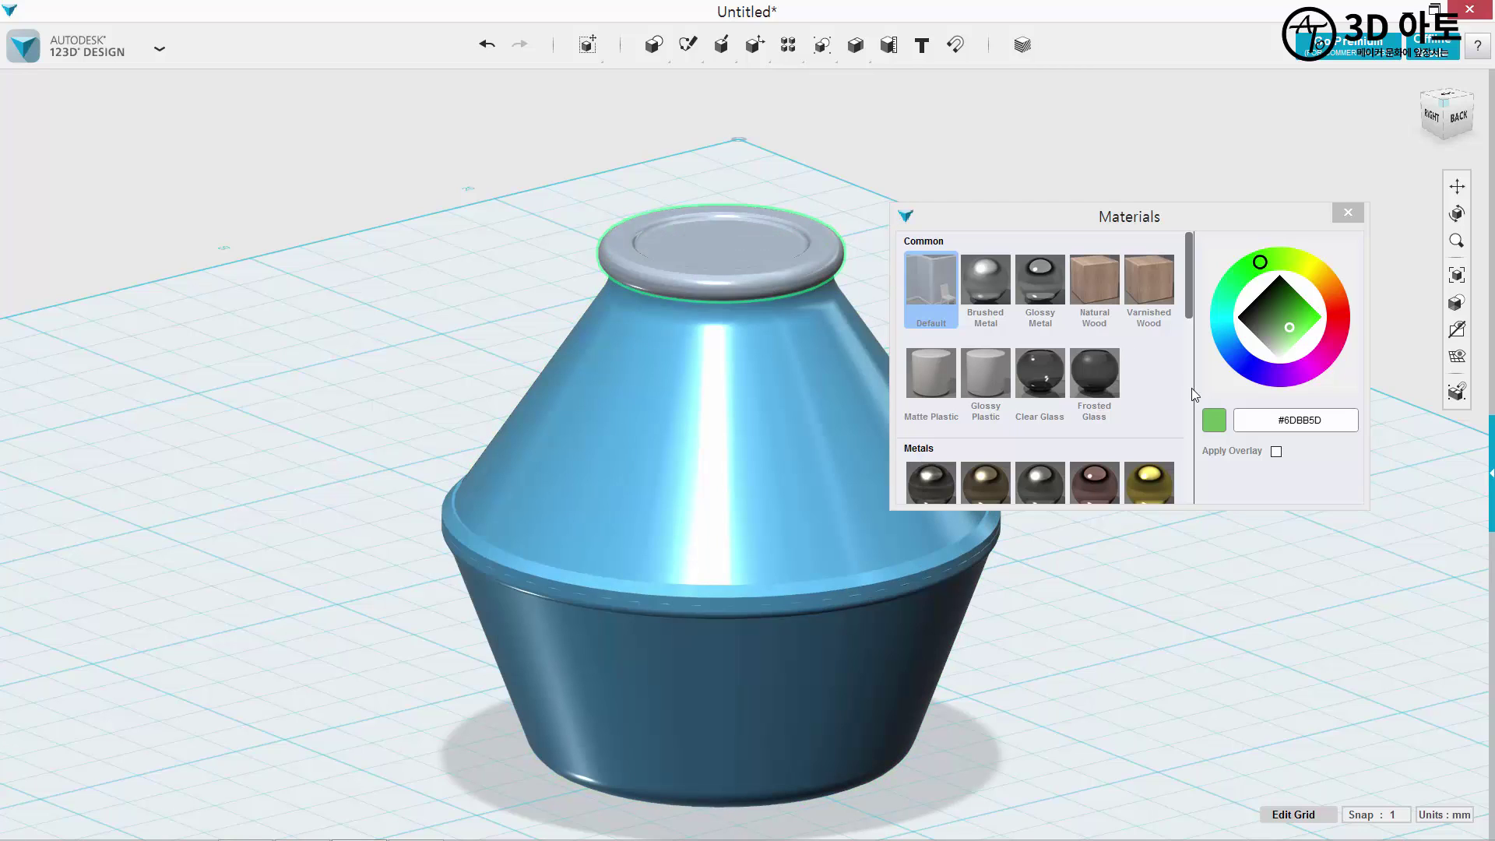
pyautogui.click(1275, 452)
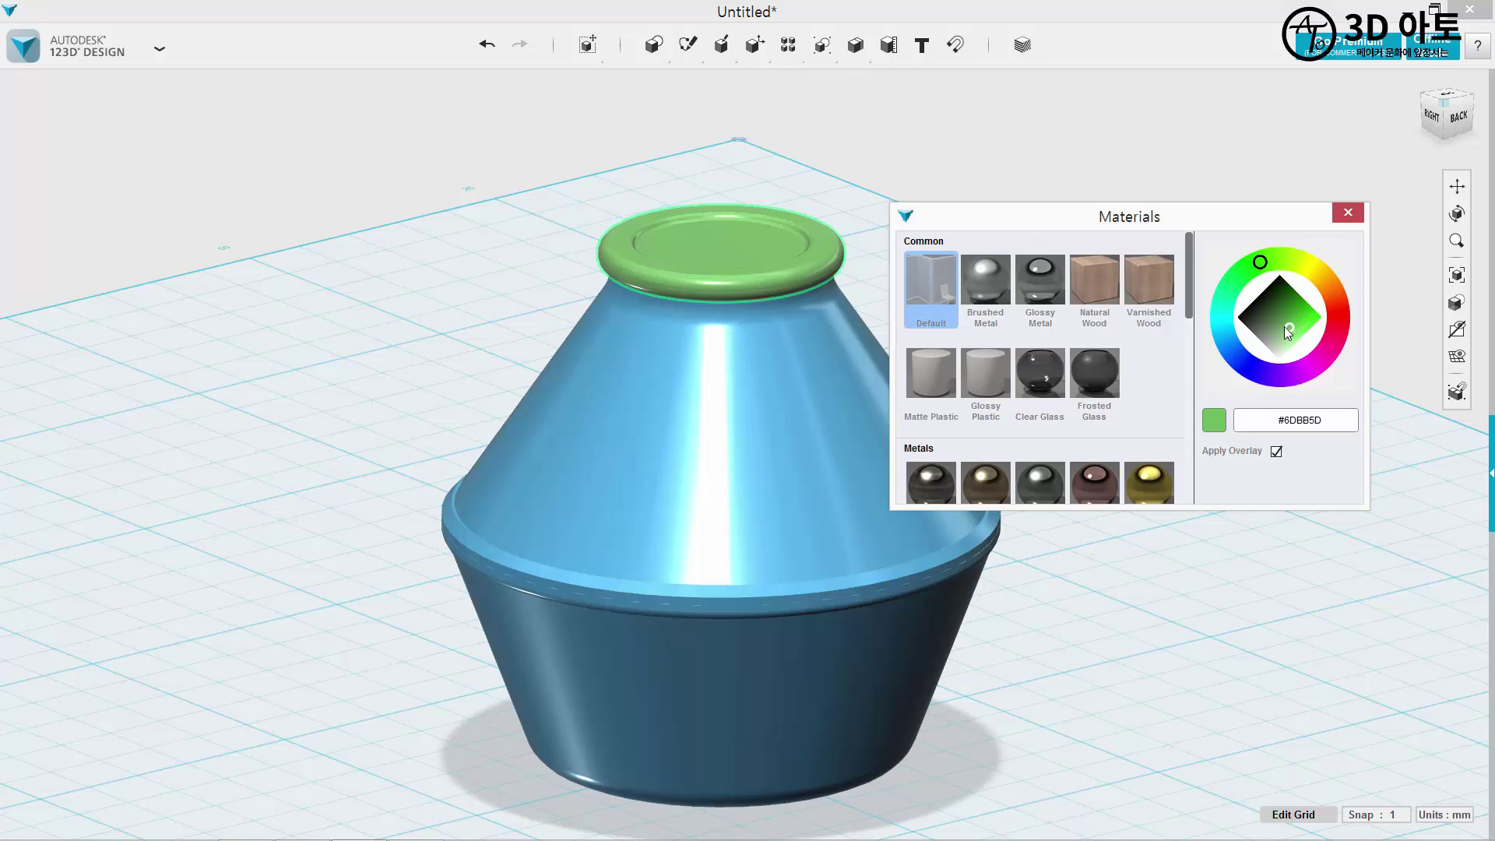
pyautogui.moveTo(1285, 328); pyautogui.dragTo(1280, 319)
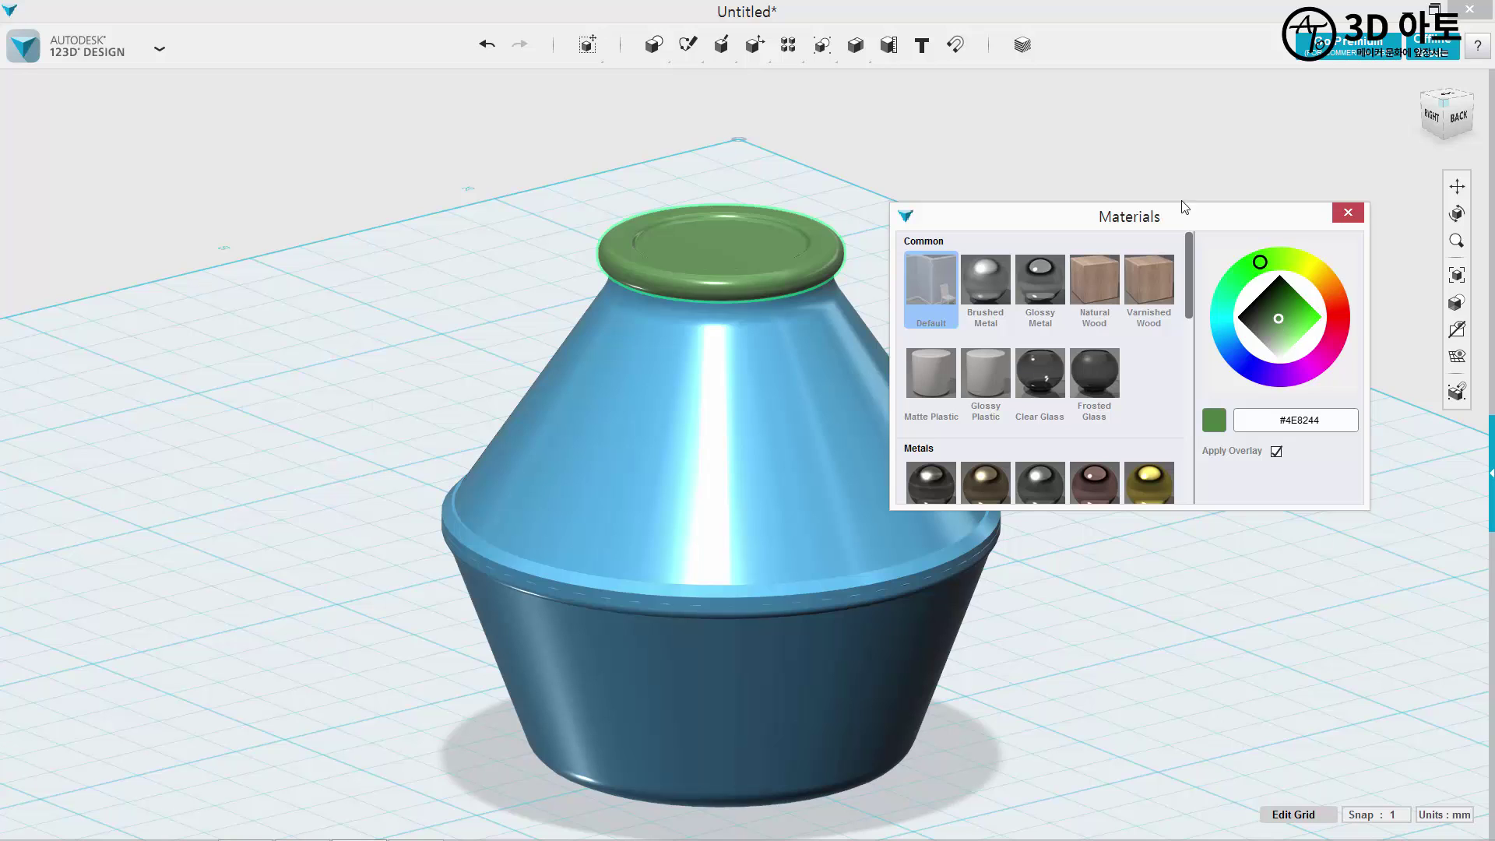
# Colour the vase's main body yellow (#CEC23F) with the Default material.
pyautogui.click(710, 447)
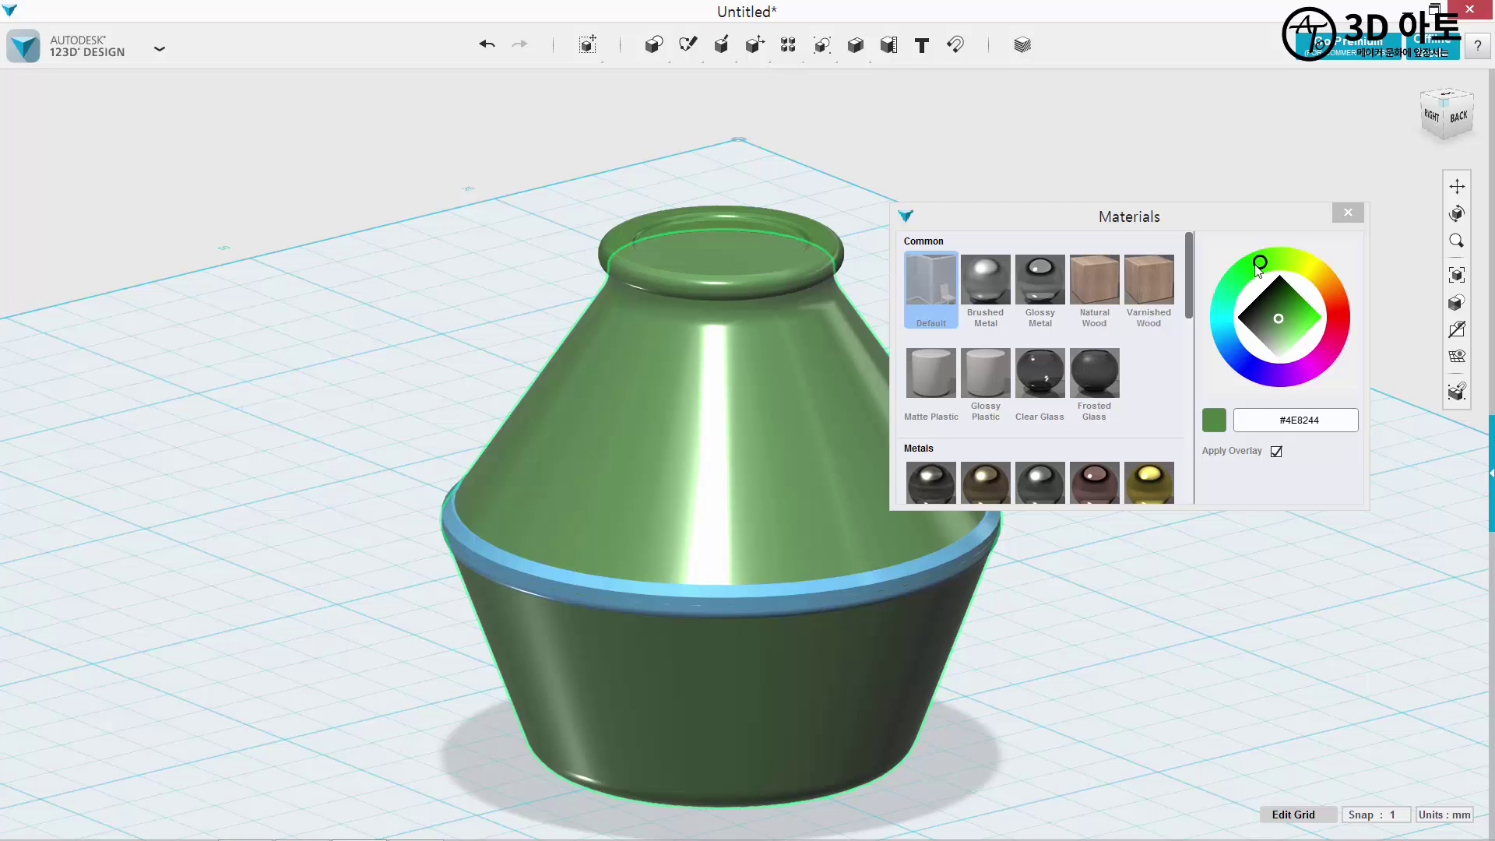
pyautogui.moveTo(1260, 261); pyautogui.dragTo(1317, 264)
pyautogui.click(1295, 330)
pyautogui.moveTo(1297, 327); pyautogui.dragTo(1304, 322)
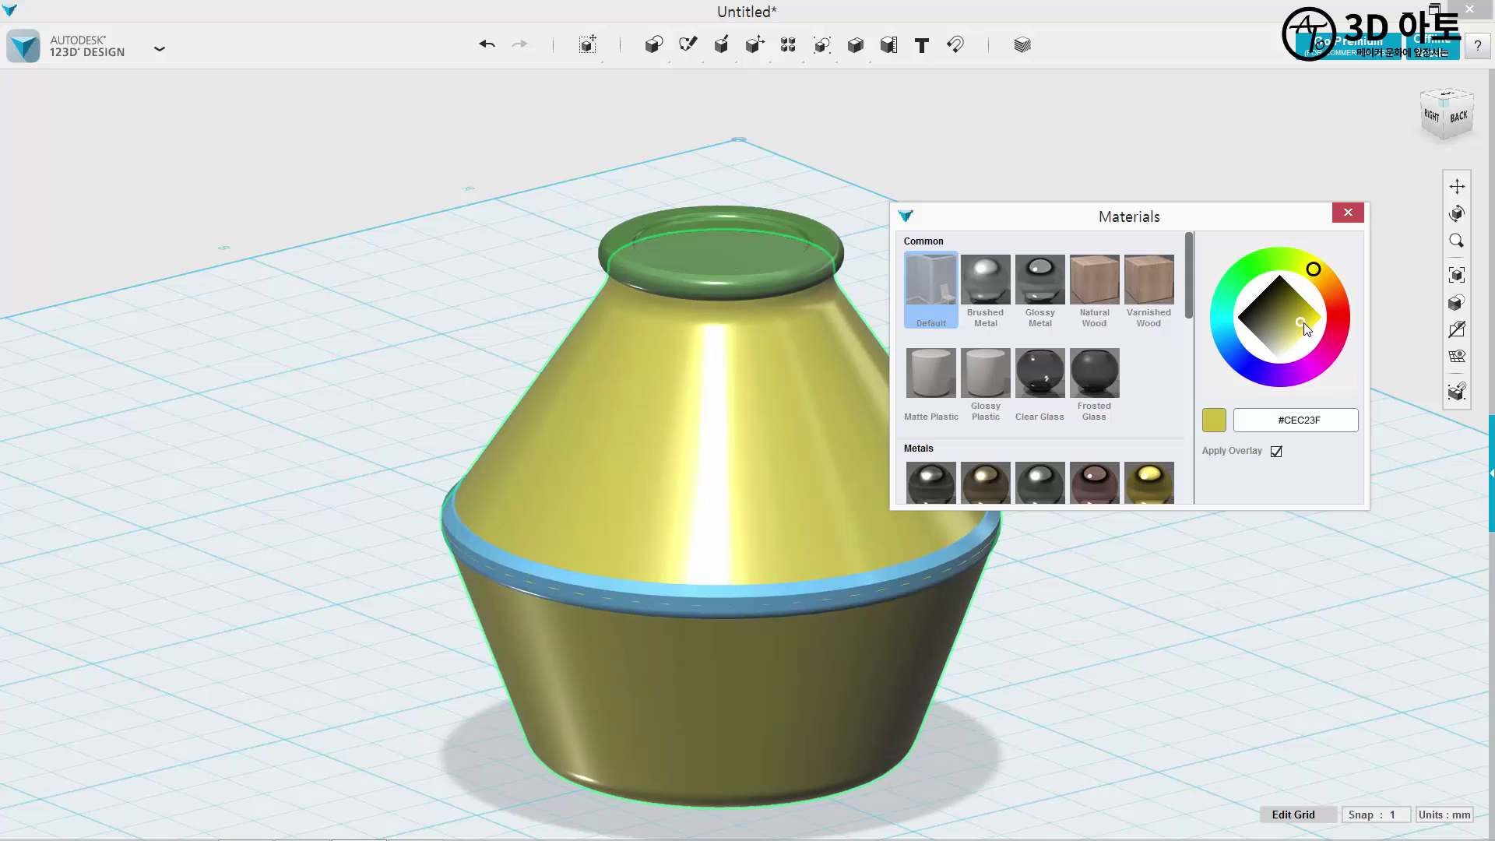
# Colour the band around the vase's widest section light yellow (#E4DC7B) and close the material settings.
pyautogui.moveTo(1149, 572); pyautogui.dragTo(1030, 545, button='middle')
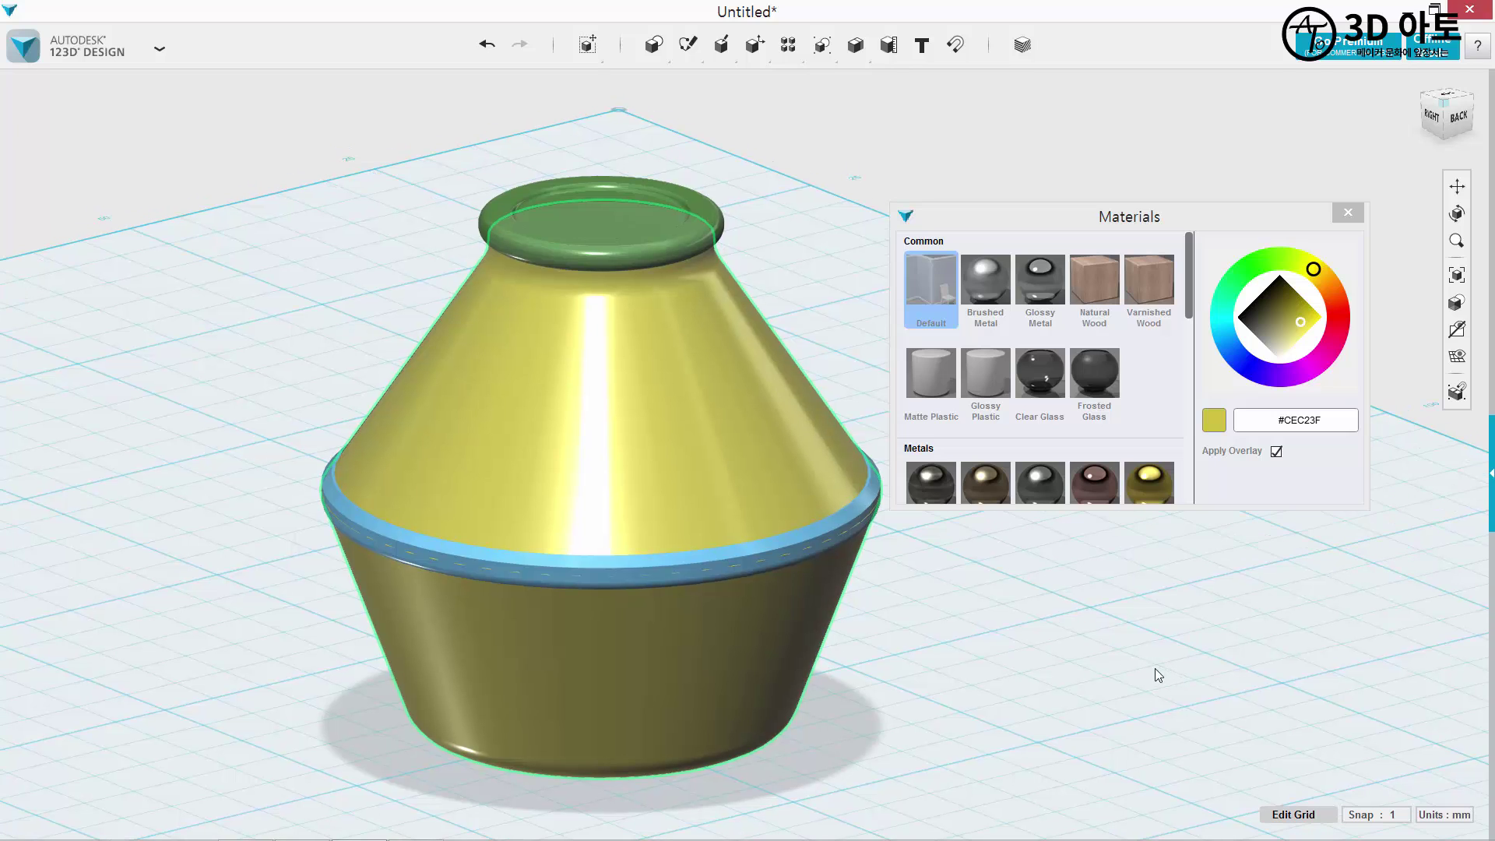
pyautogui.click(847, 526)
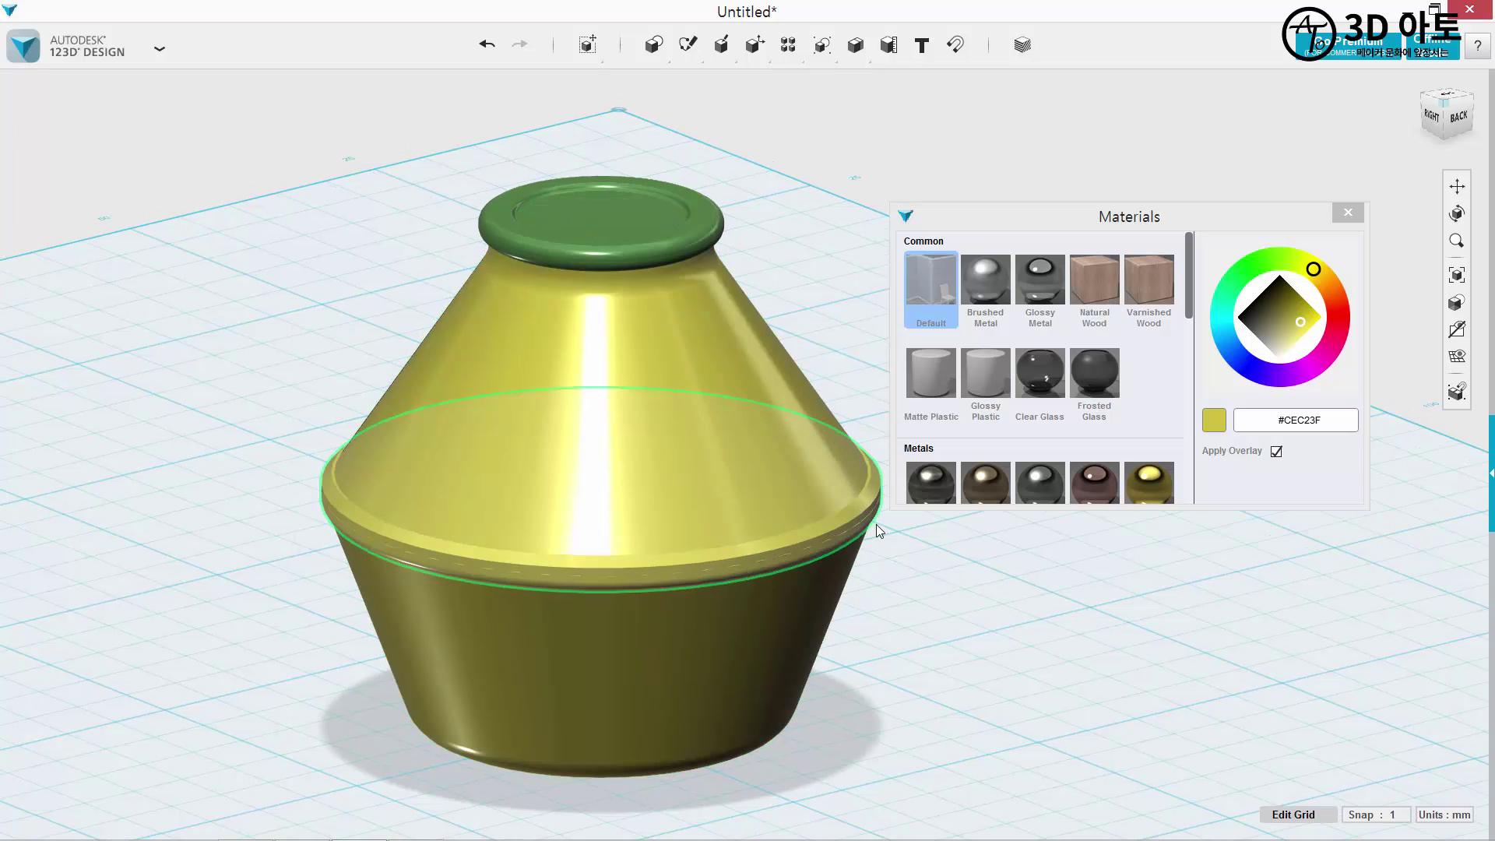
pyautogui.moveTo(1297, 329); pyautogui.dragTo(1298, 338)
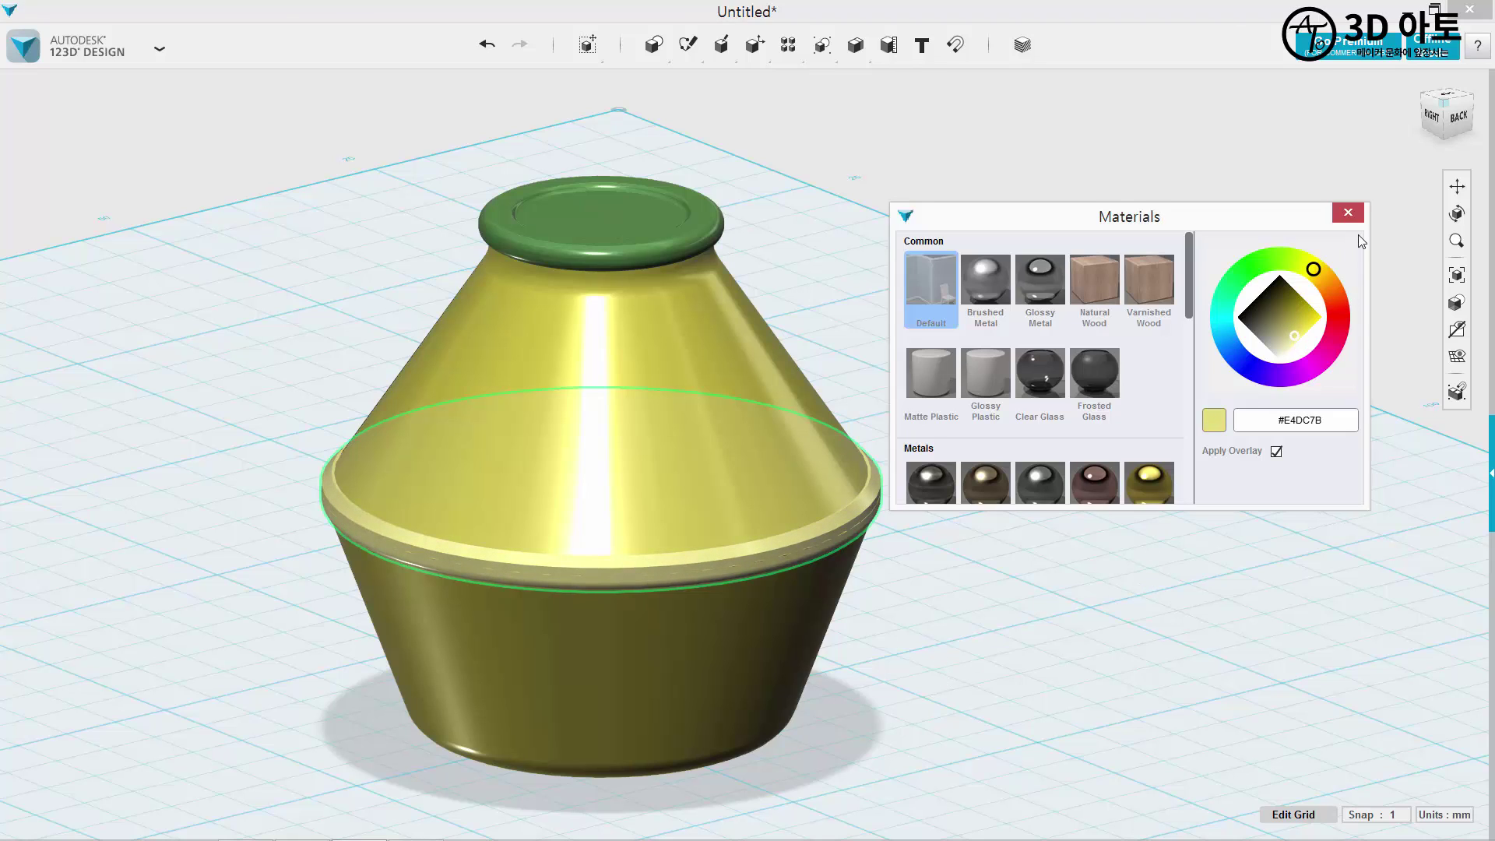
pyautogui.click(1349, 215)
# Group the vase body, the neck rim and the band around the widest section into one object.
pyautogui.click(1005, 501)
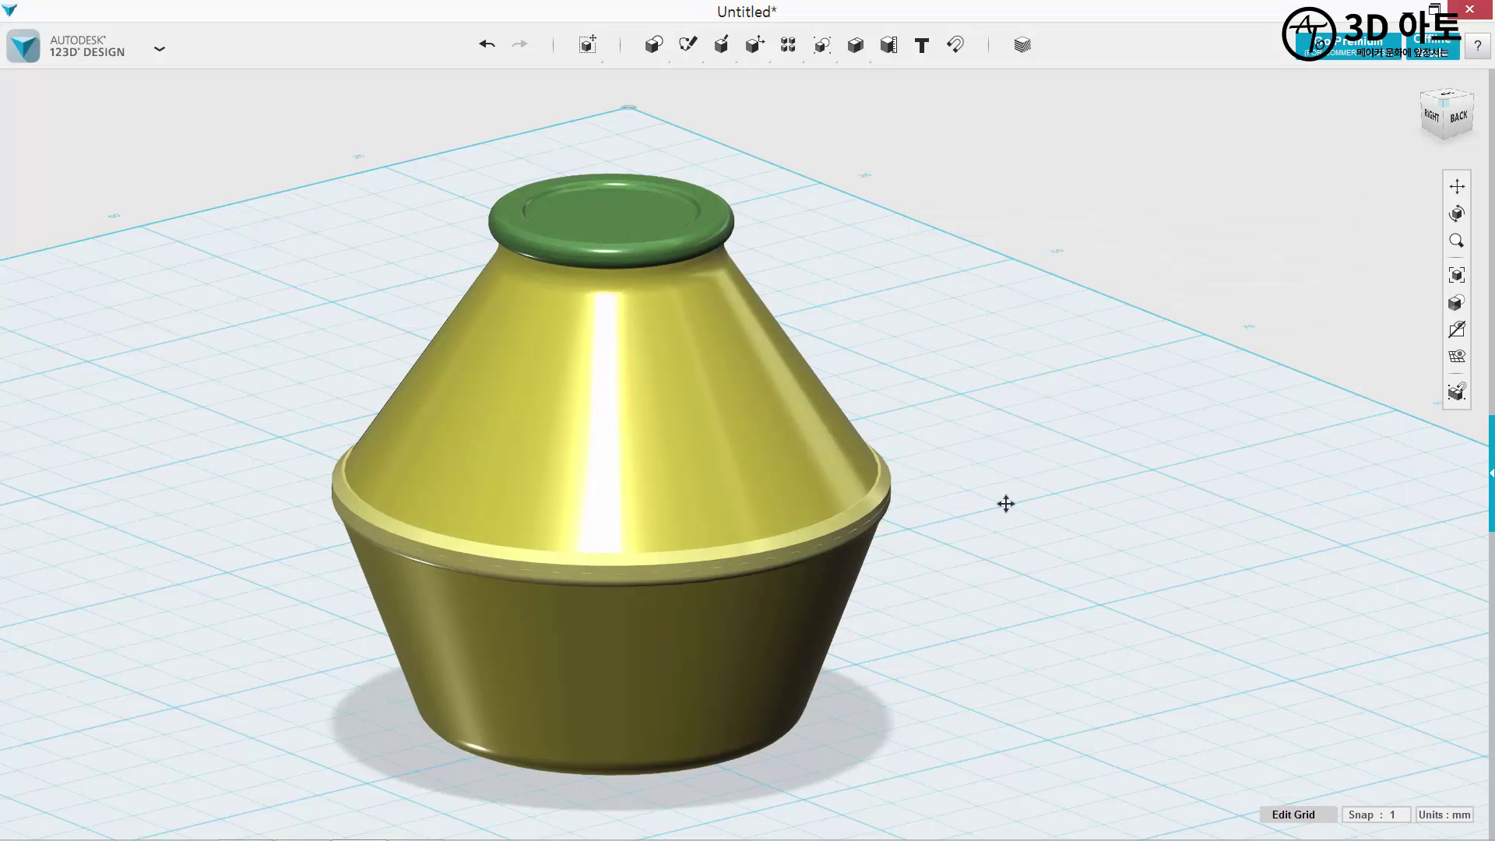
pyautogui.scroll(-5, 1061, 470)
pyautogui.moveTo(993, 544); pyautogui.dragTo(997, 554, button='right')
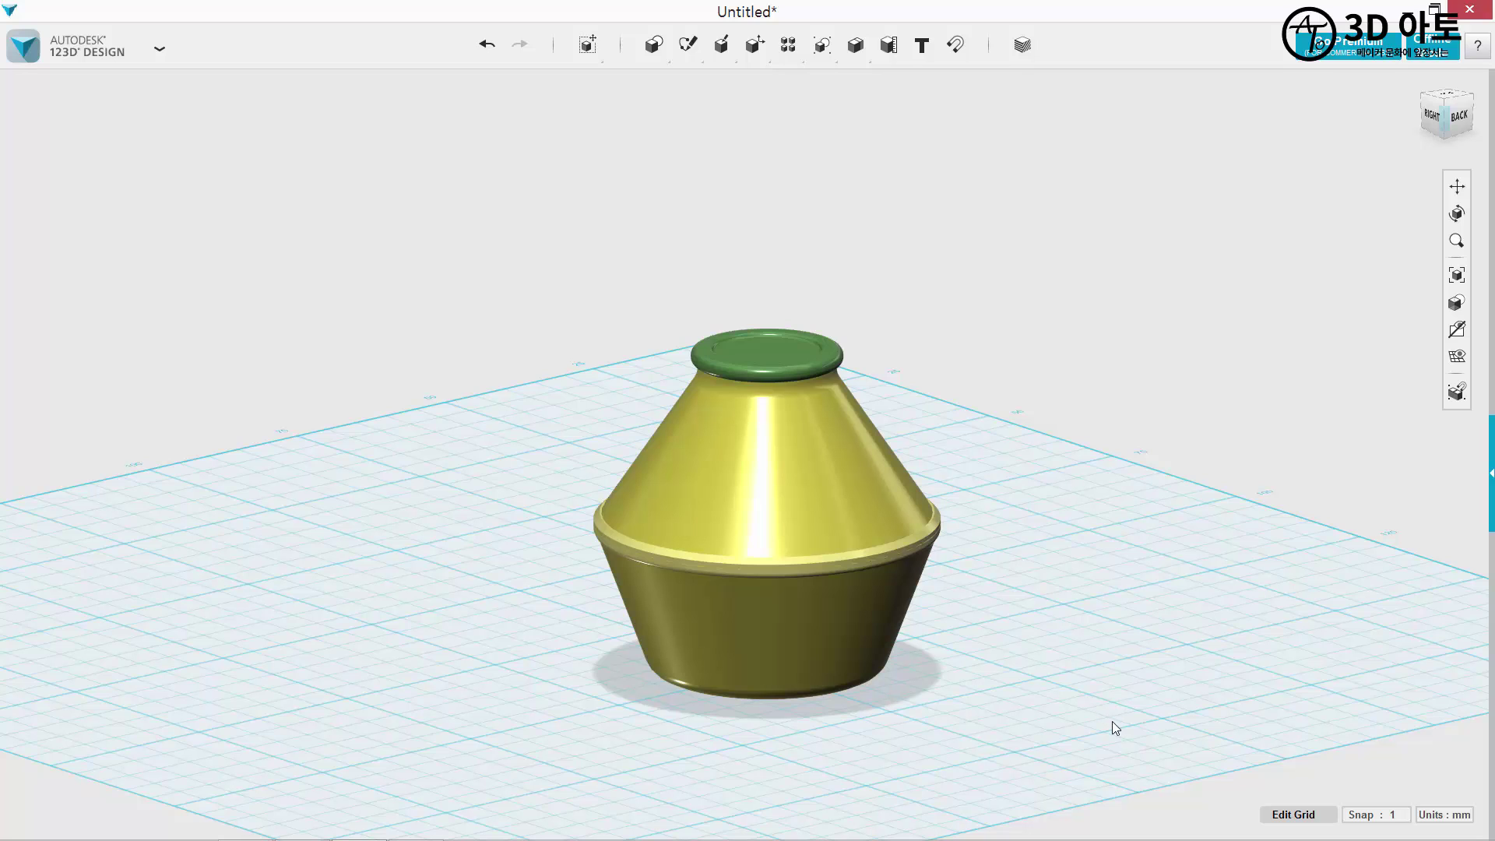
pyautogui.moveTo(1086, 693); pyautogui.dragTo(1045, 596, button='middle')
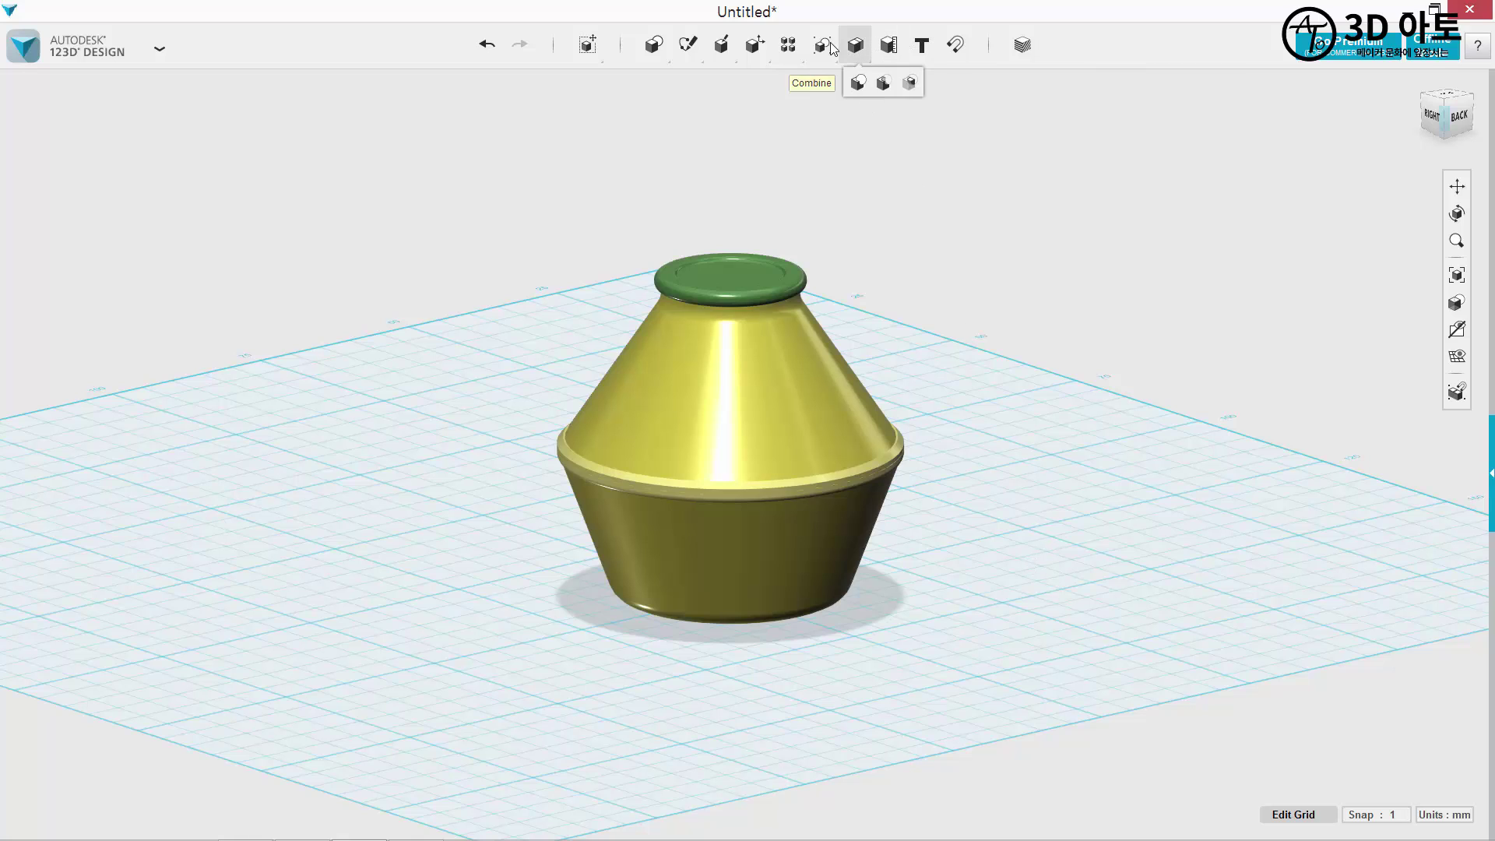
pyautogui.moveTo(821, 44)
pyautogui.click(826, 84)
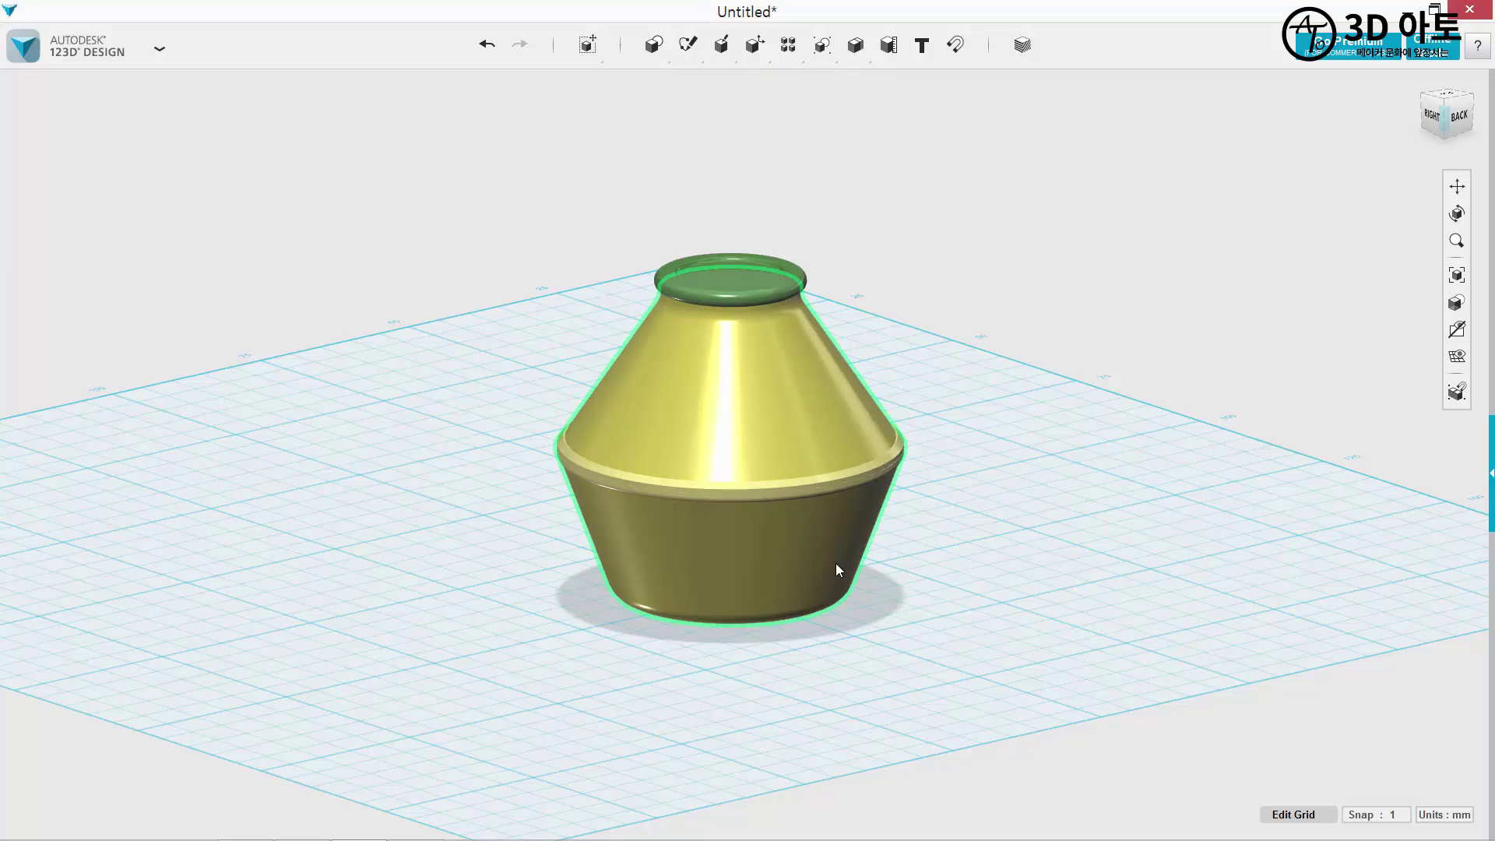
pyautogui.click(760, 452)
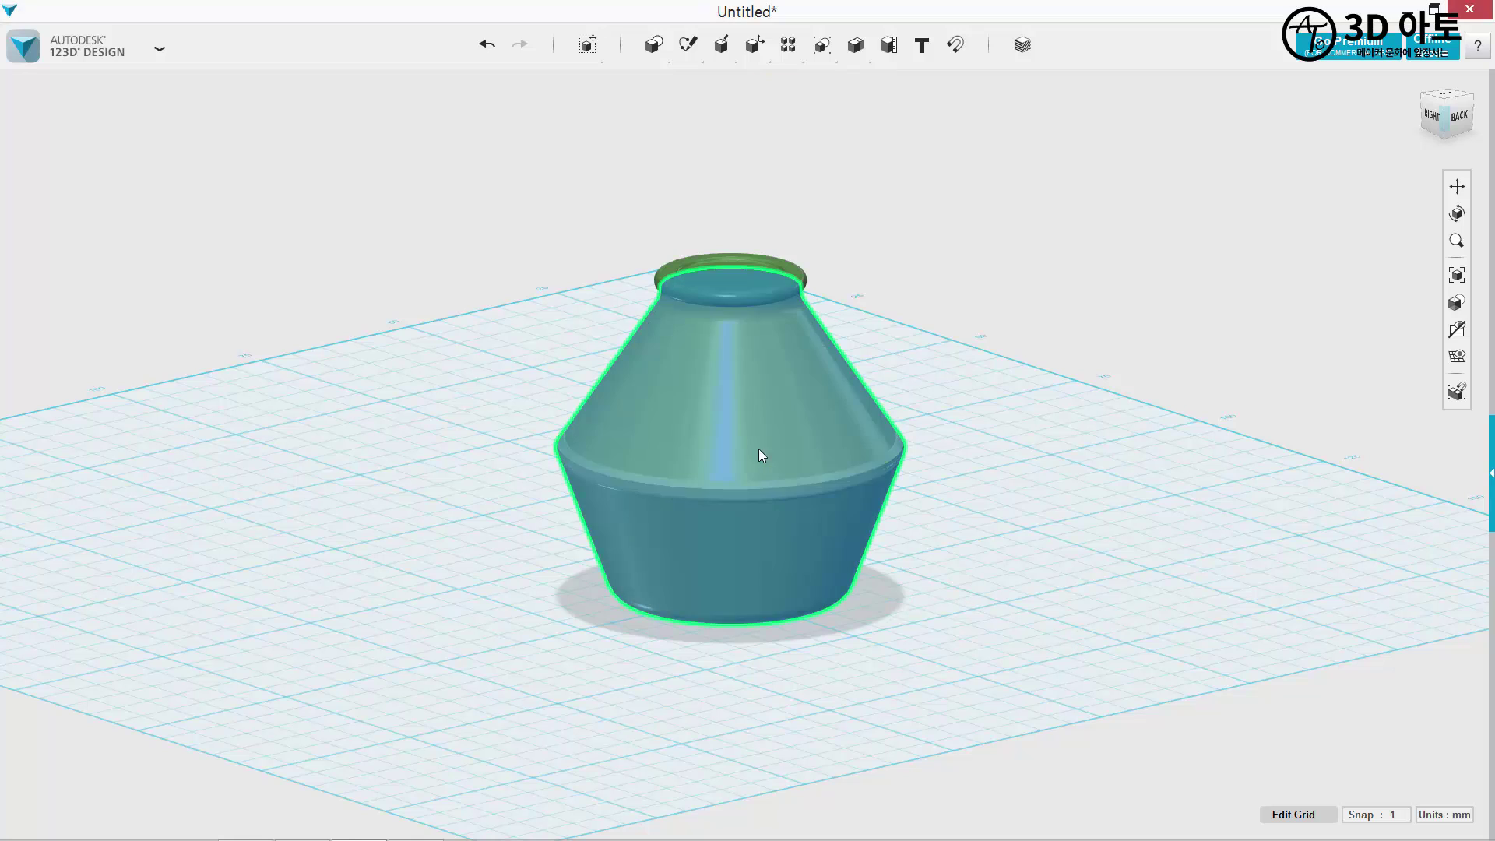
pyautogui.click(779, 266)
pyautogui.click(877, 464)
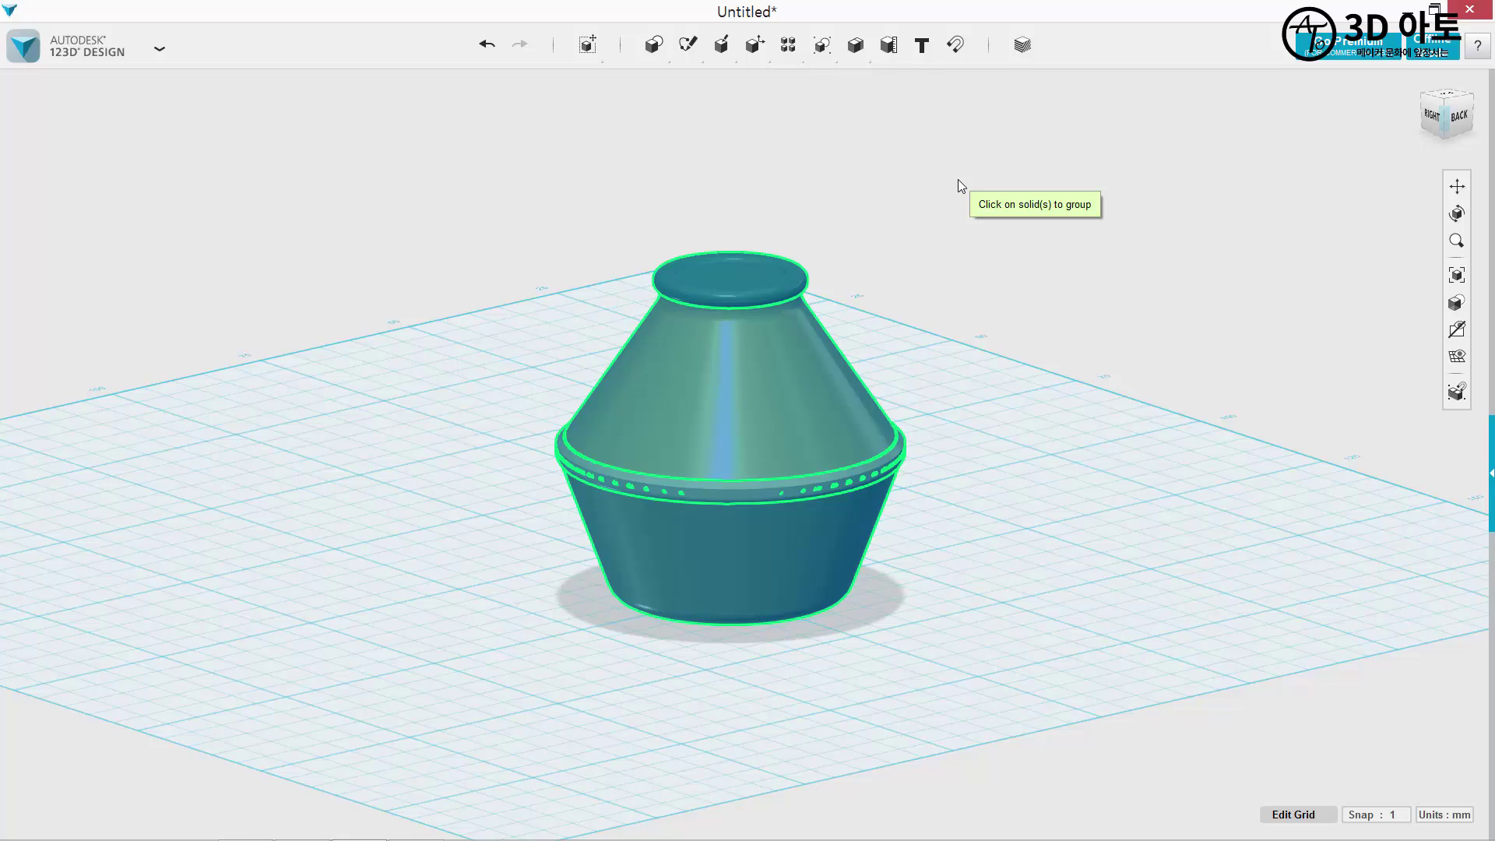
pyautogui.click(426, 116)
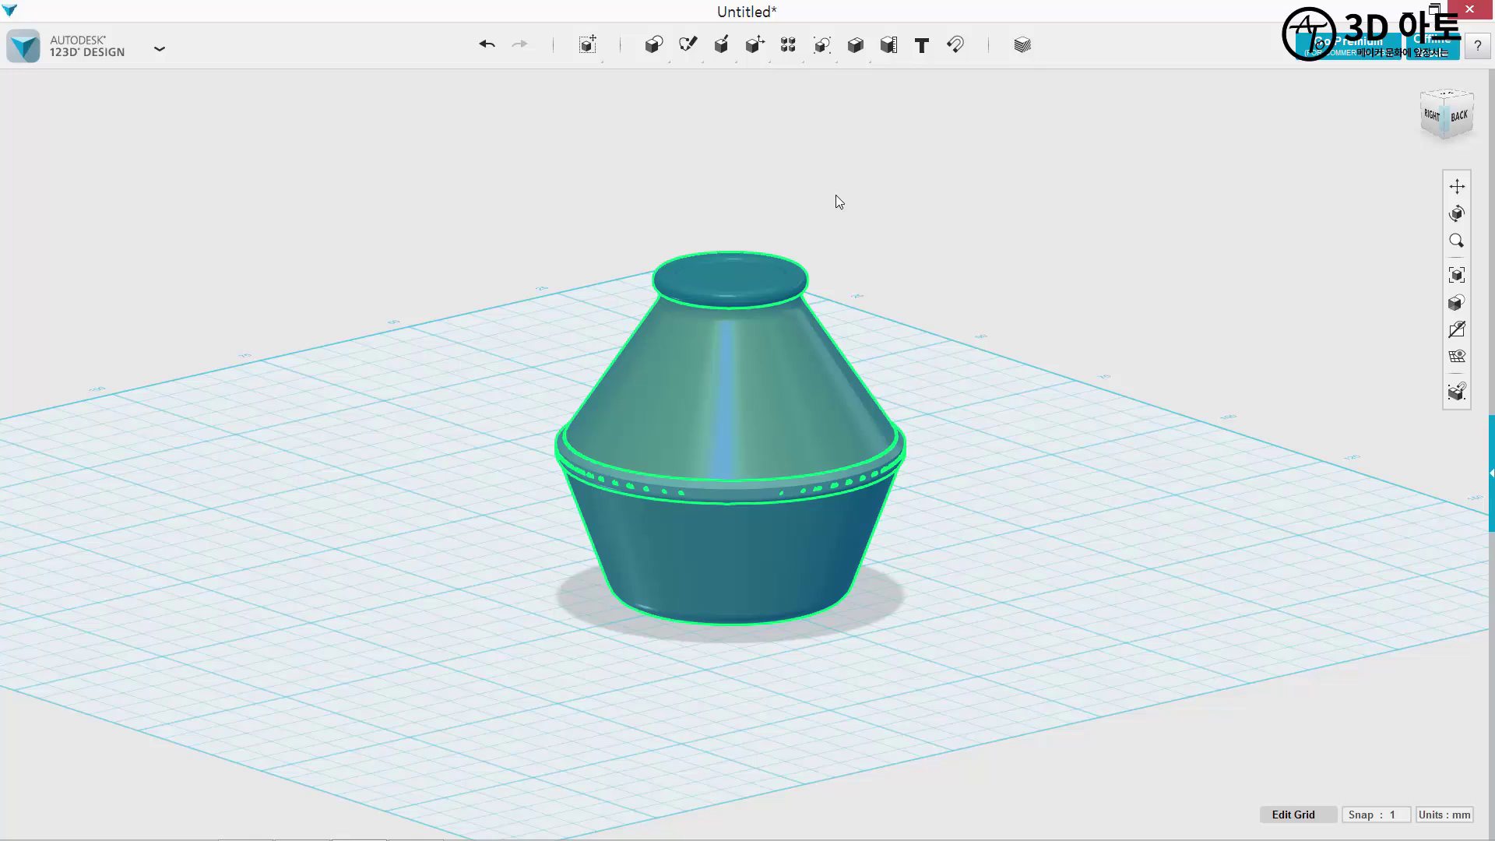
pyautogui.click(1012, 324)
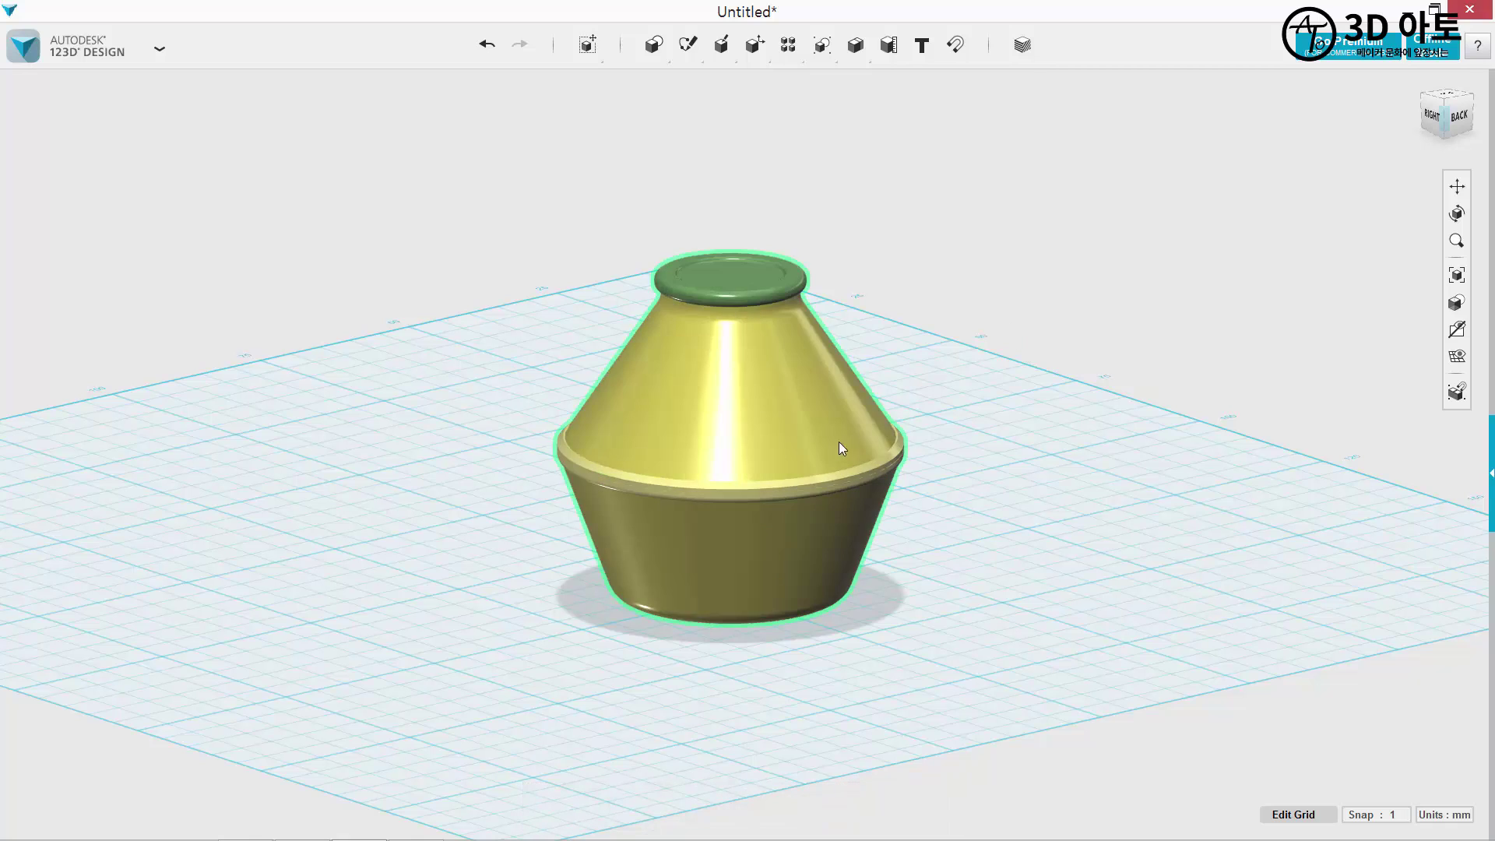
pyautogui.click(788, 328)
pyautogui.scroll(5, 796, 319)
pyautogui.scroll(-4, 501, 443)
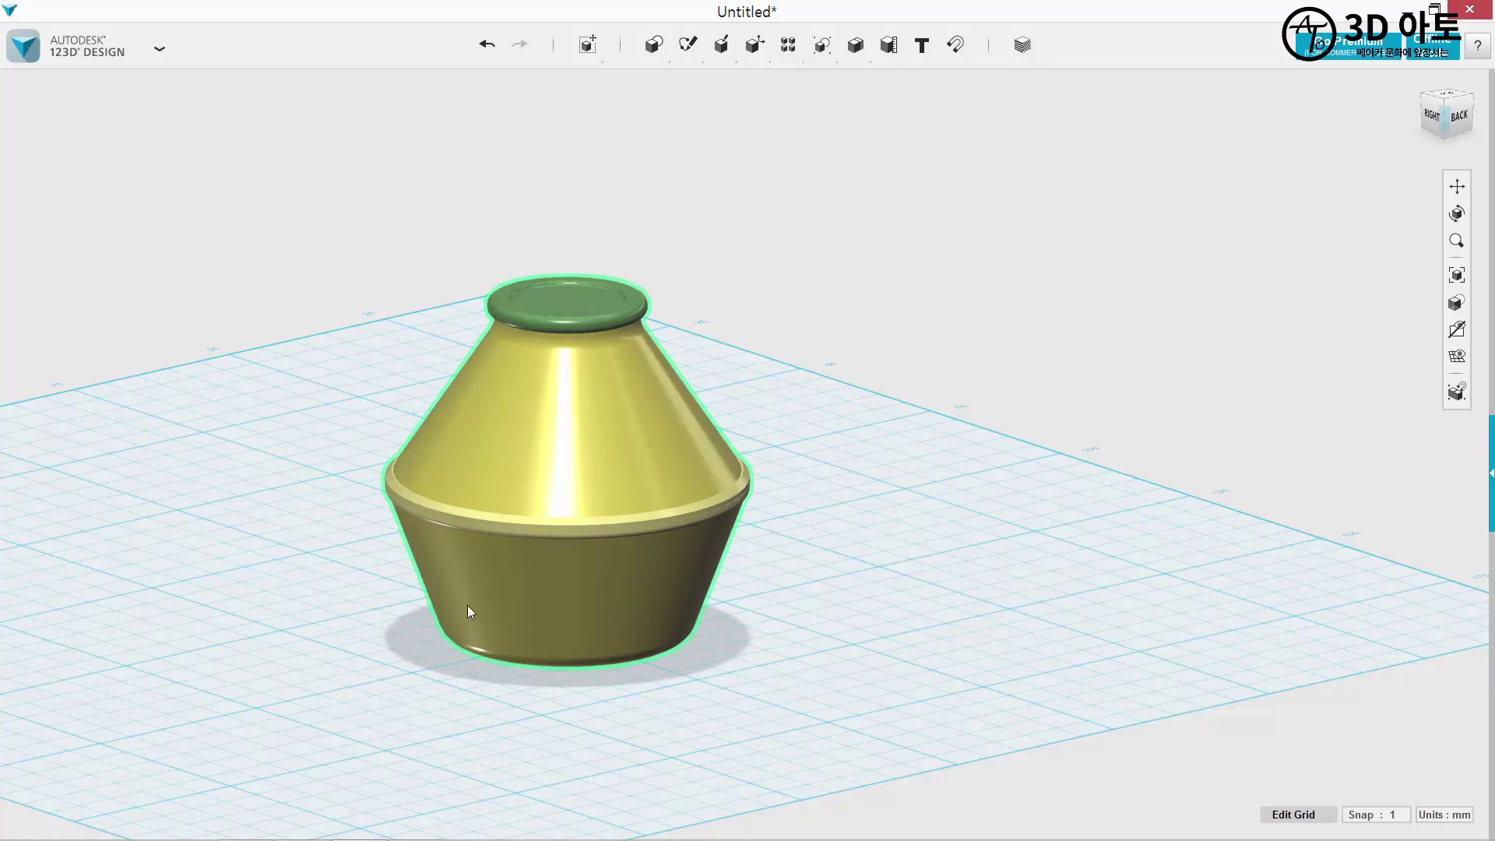
pyautogui.moveTo(734, 529); pyautogui.dragTo(842, 478, button='middle')
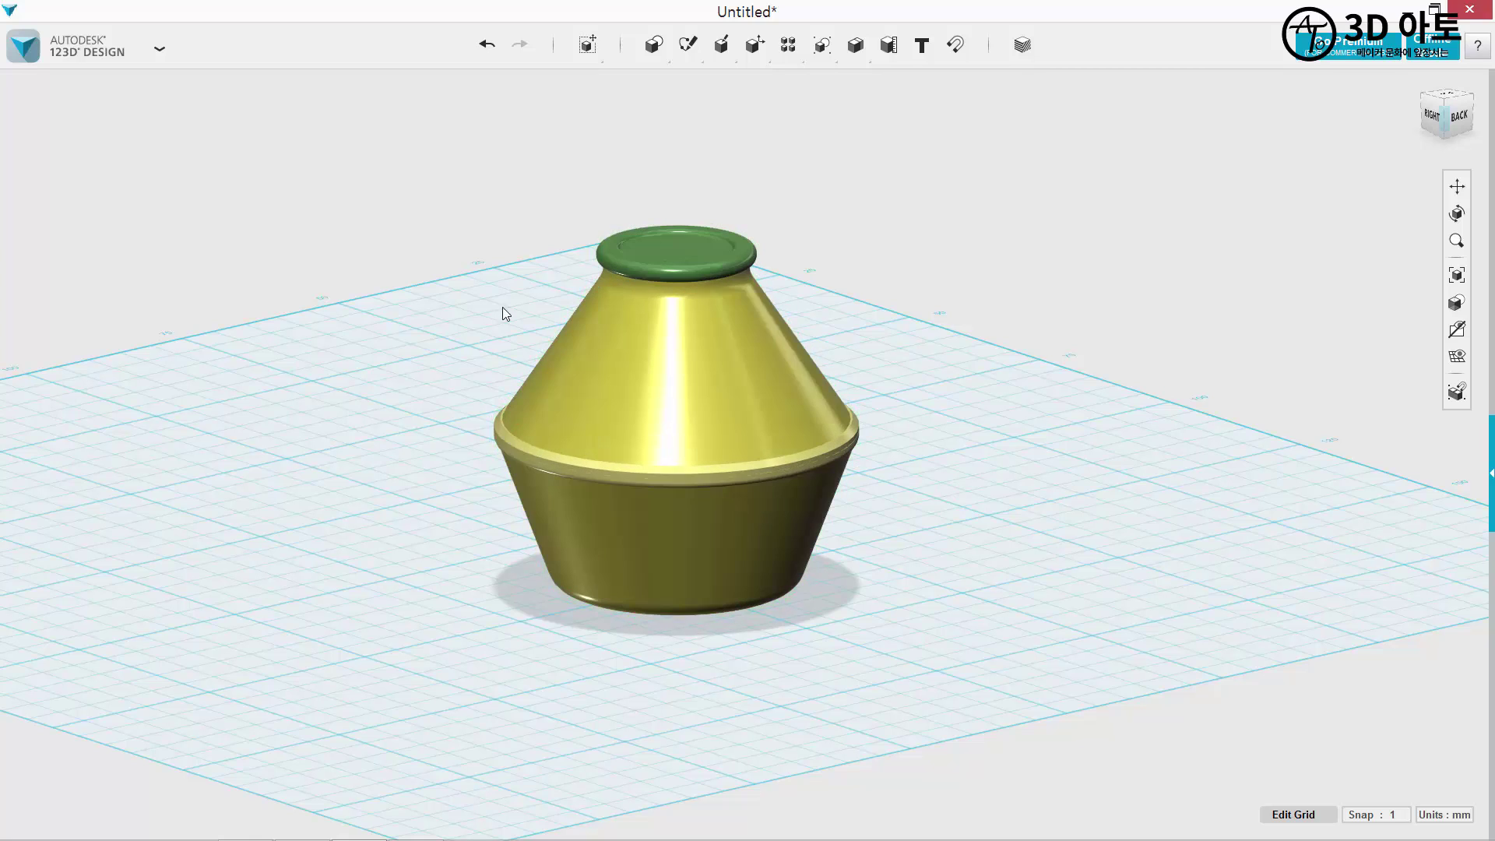
pyautogui.moveTo(559, 320); pyautogui.dragTo(425, 226, button='middle')
pyautogui.scroll(2, 549, 292)
# Apply a non-uniform scale to the grouped vase with a Z factor of 1.5.
pyautogui.click(747, 414)
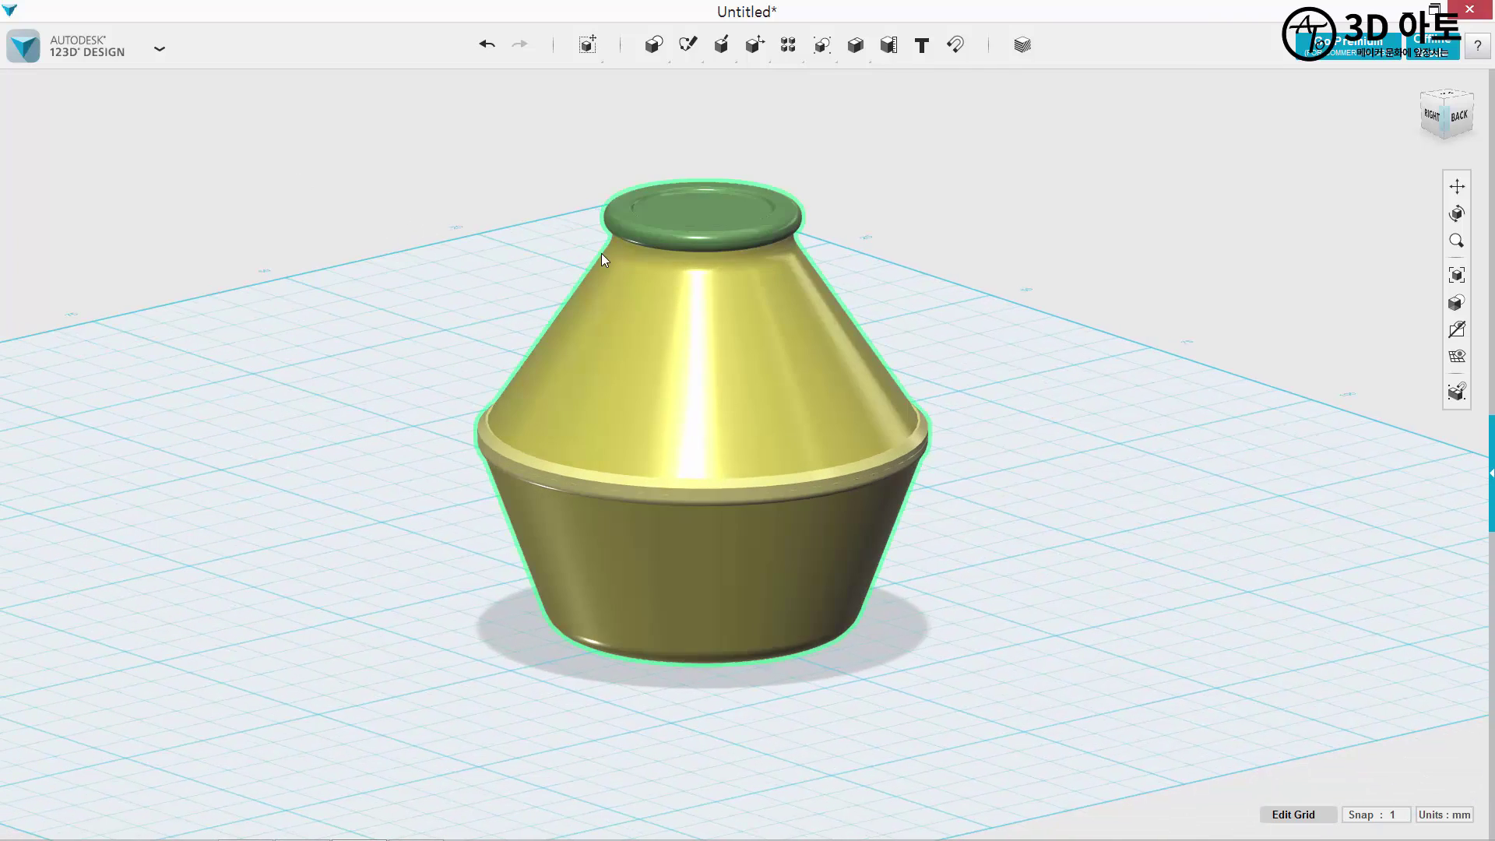
pyautogui.click(640, 439)
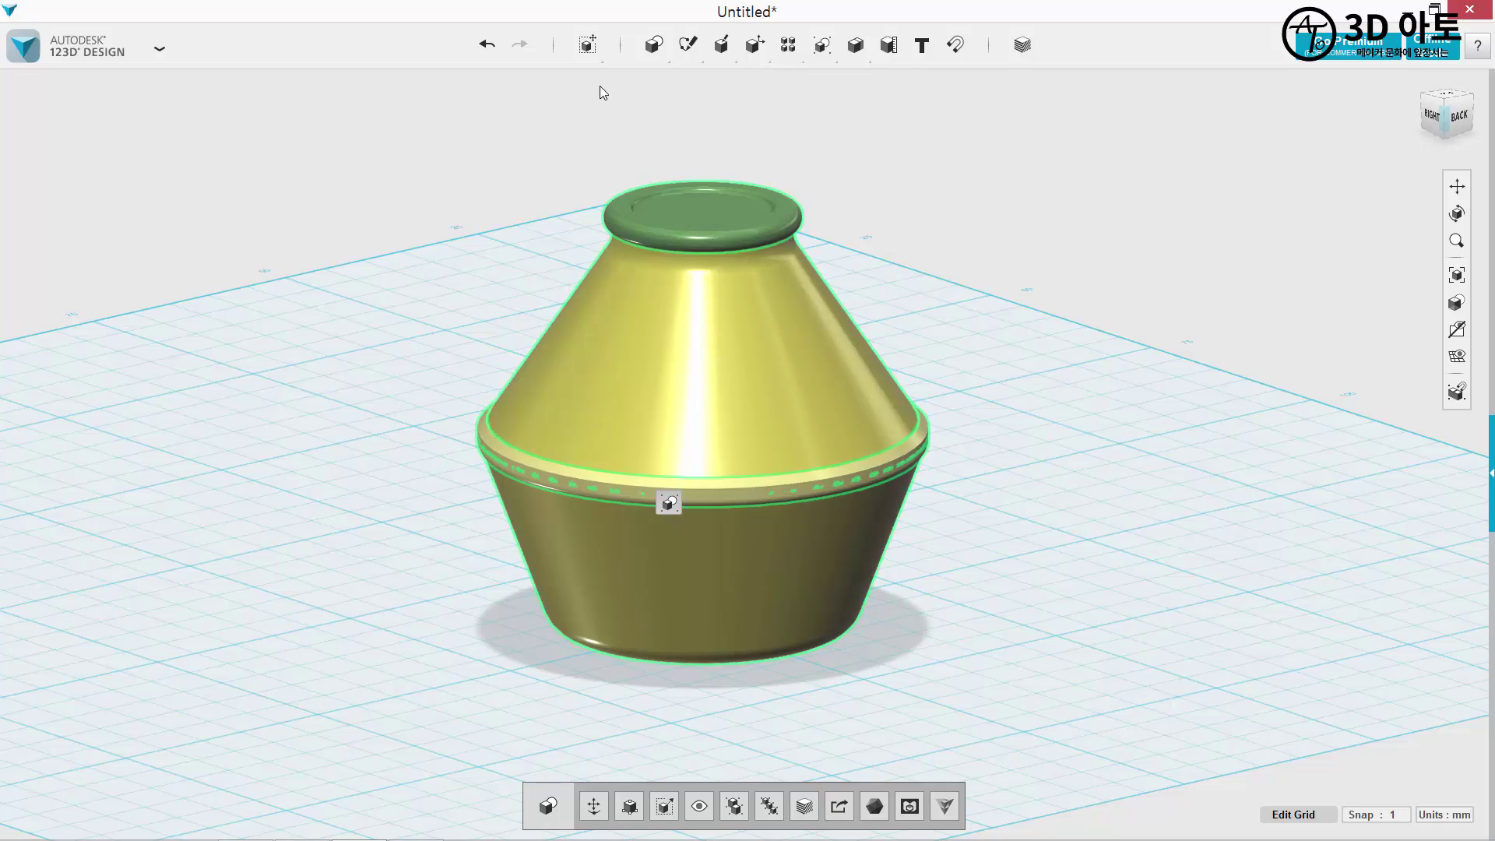
pyautogui.moveTo(585, 47)
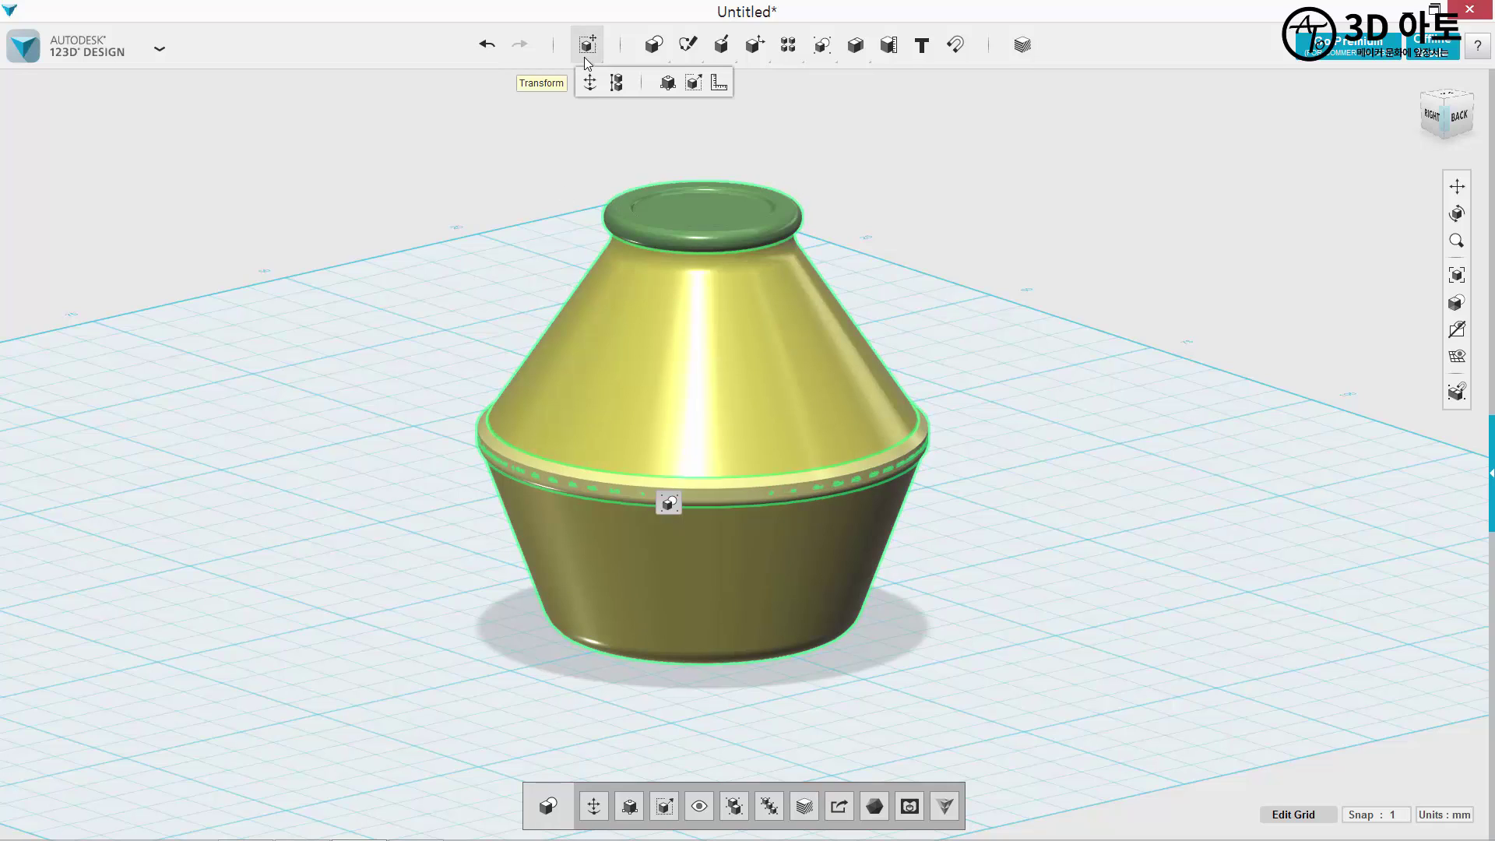
pyautogui.click(694, 84)
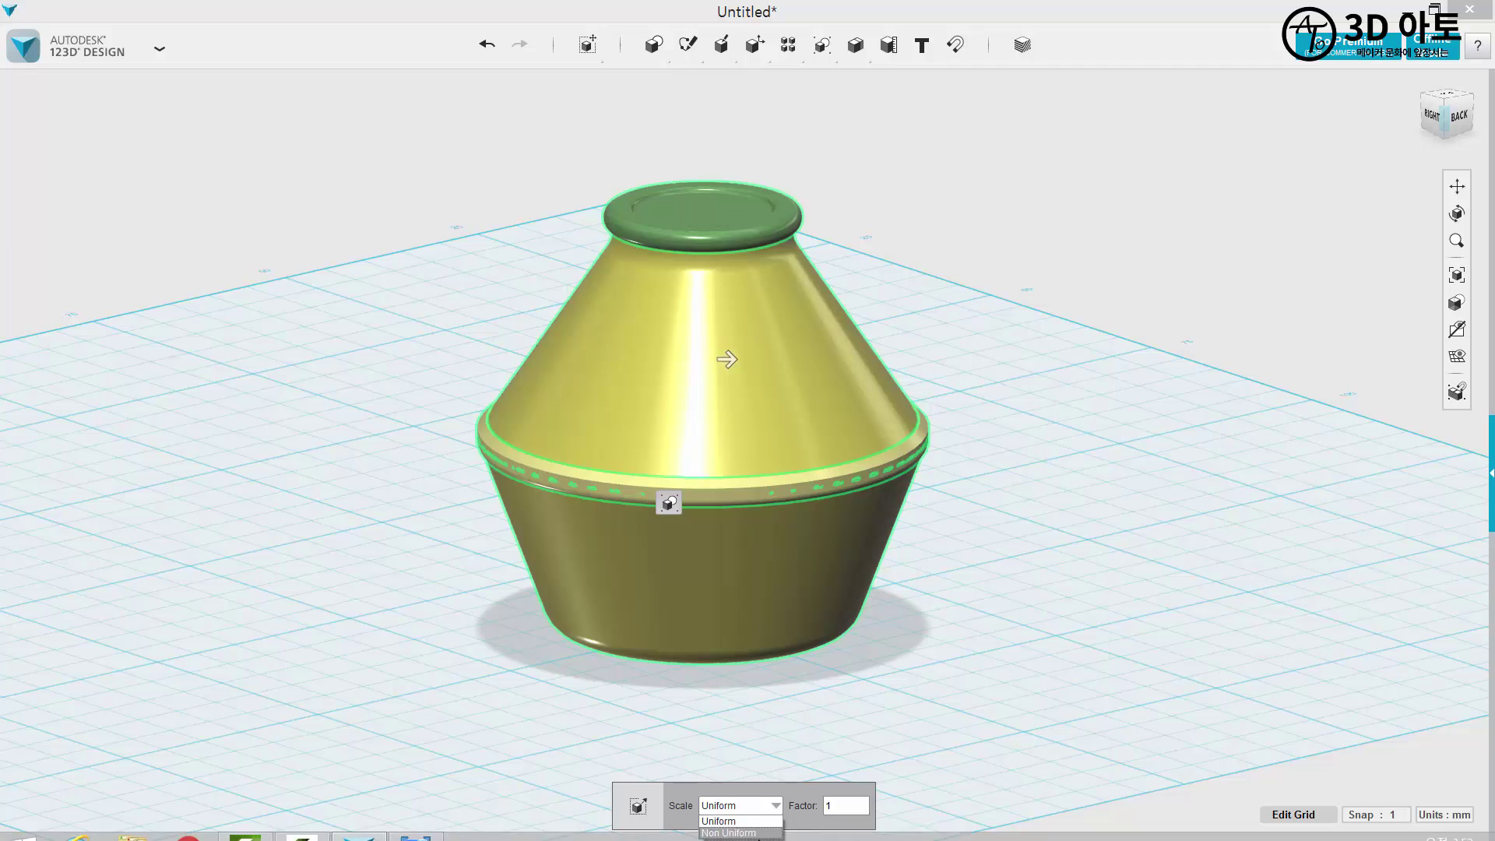
pyautogui.click(729, 833)
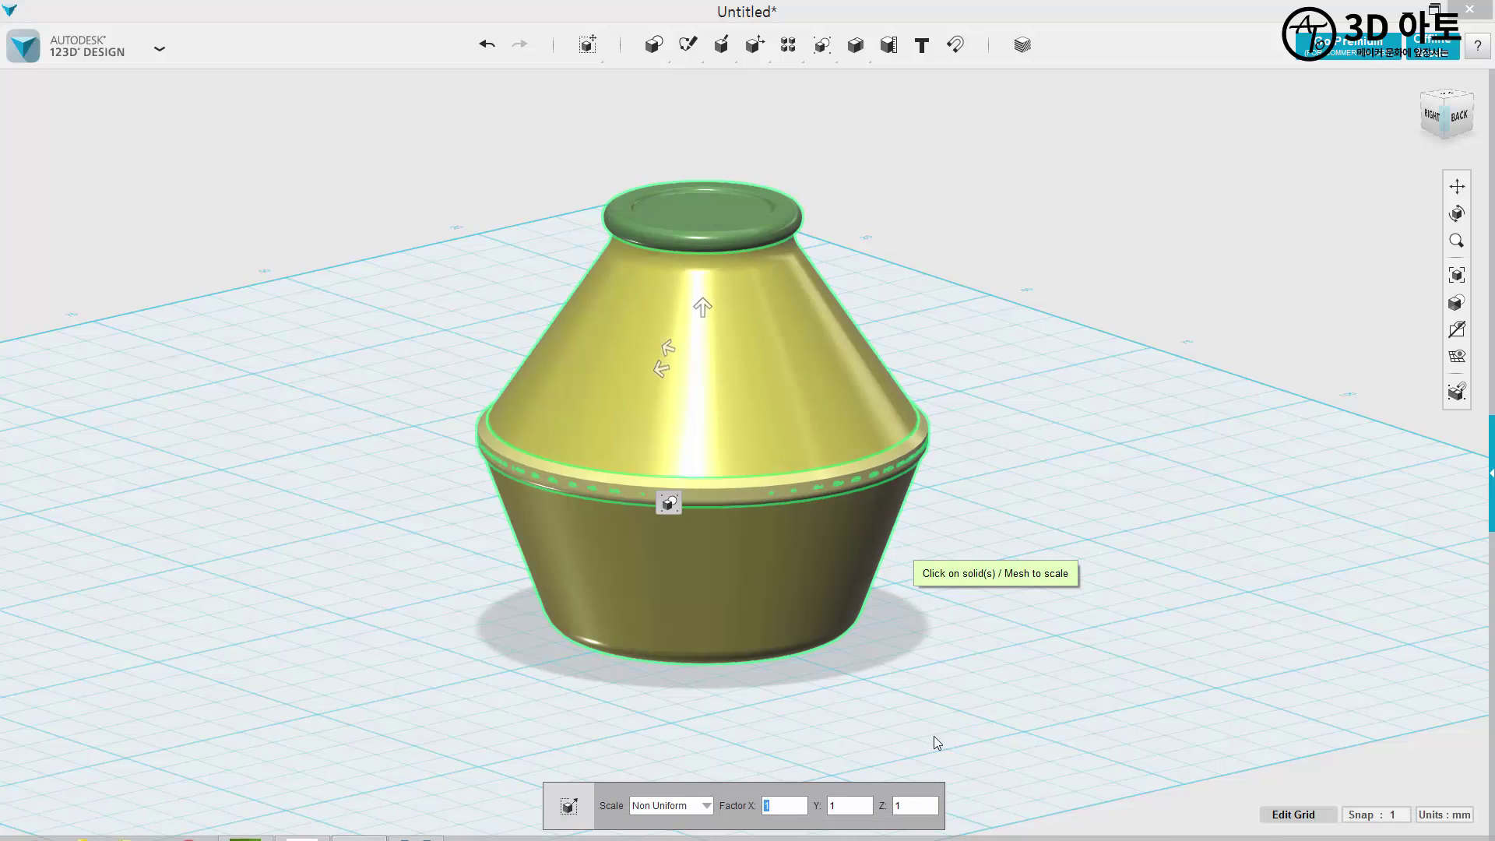
pyautogui.click(923, 806)
pyautogui.doubleClick(927, 806)
pyautogui.write('1.5')
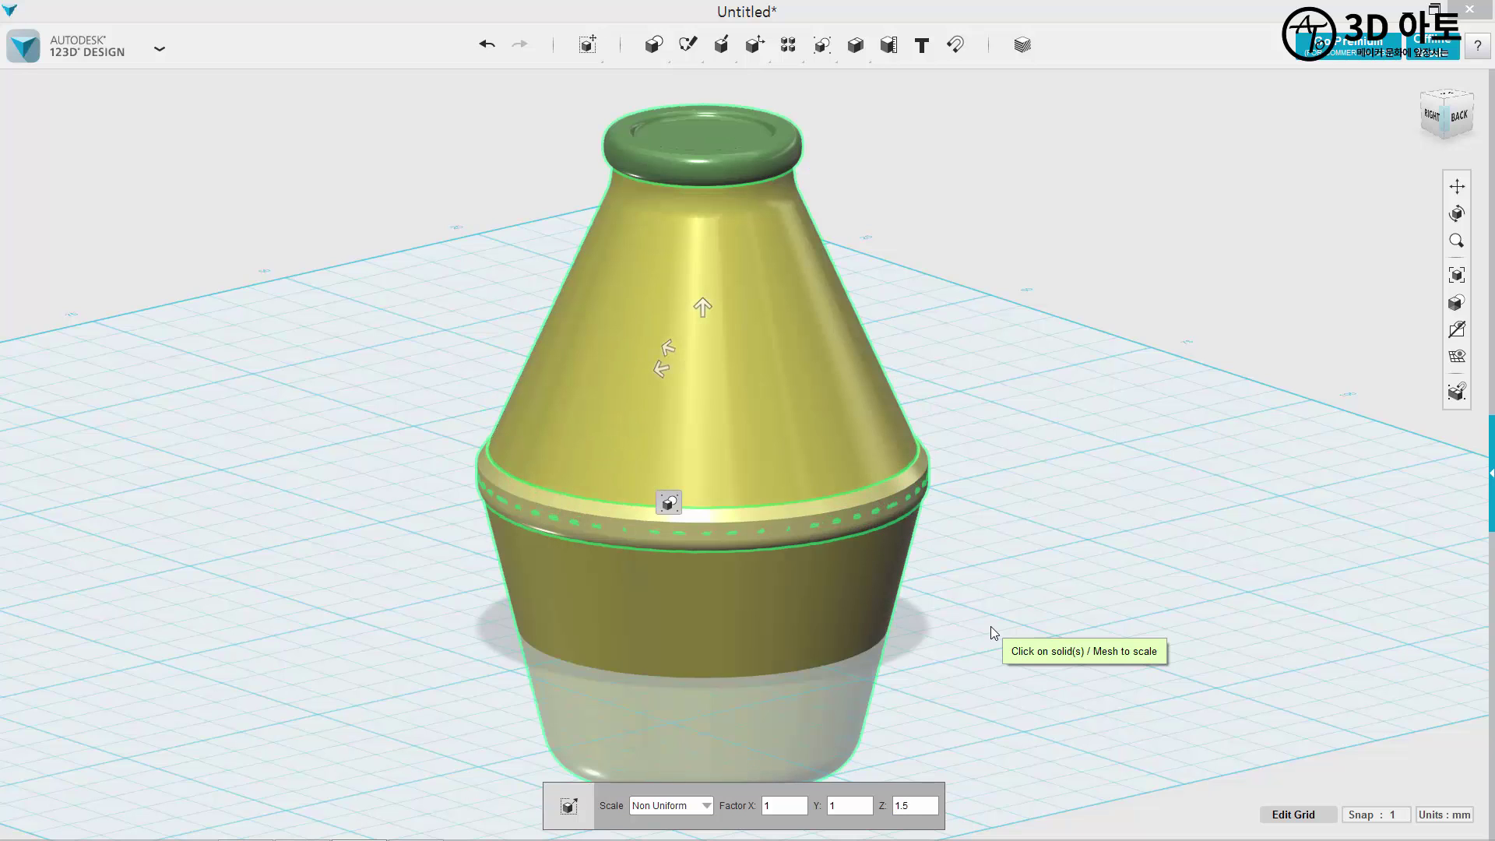
# Change the vase's Z scale factor to 1.2 and finish the scaling.
pyautogui.press('BackSpace')
pyautogui.write('2')
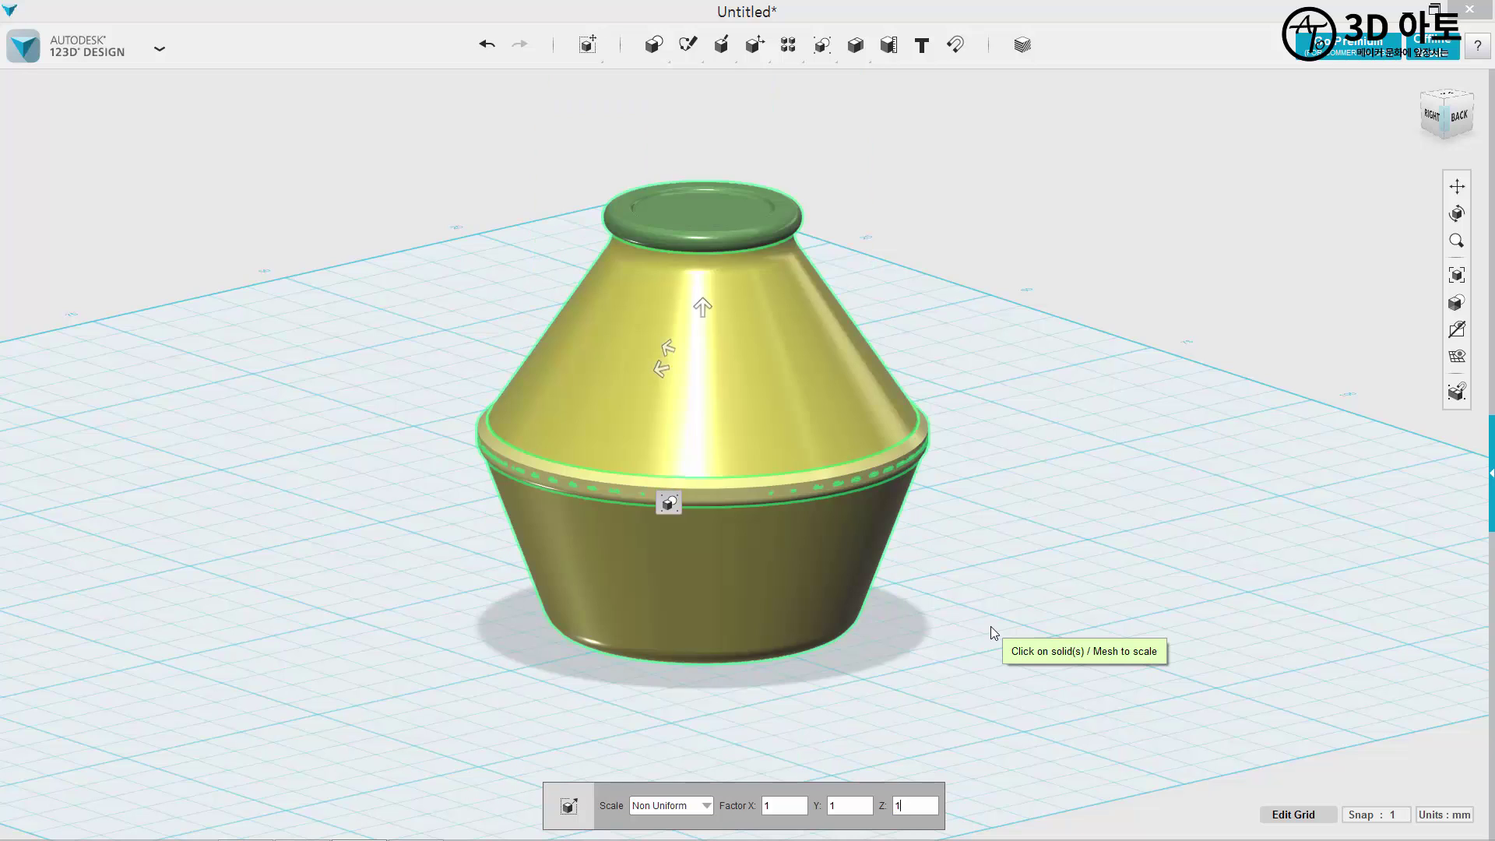
pyautogui.press('BackSpace')
pyautogui.write('3')
pyautogui.press('BackSpace')
pyautogui.write('2')
pyautogui.click(1045, 451)
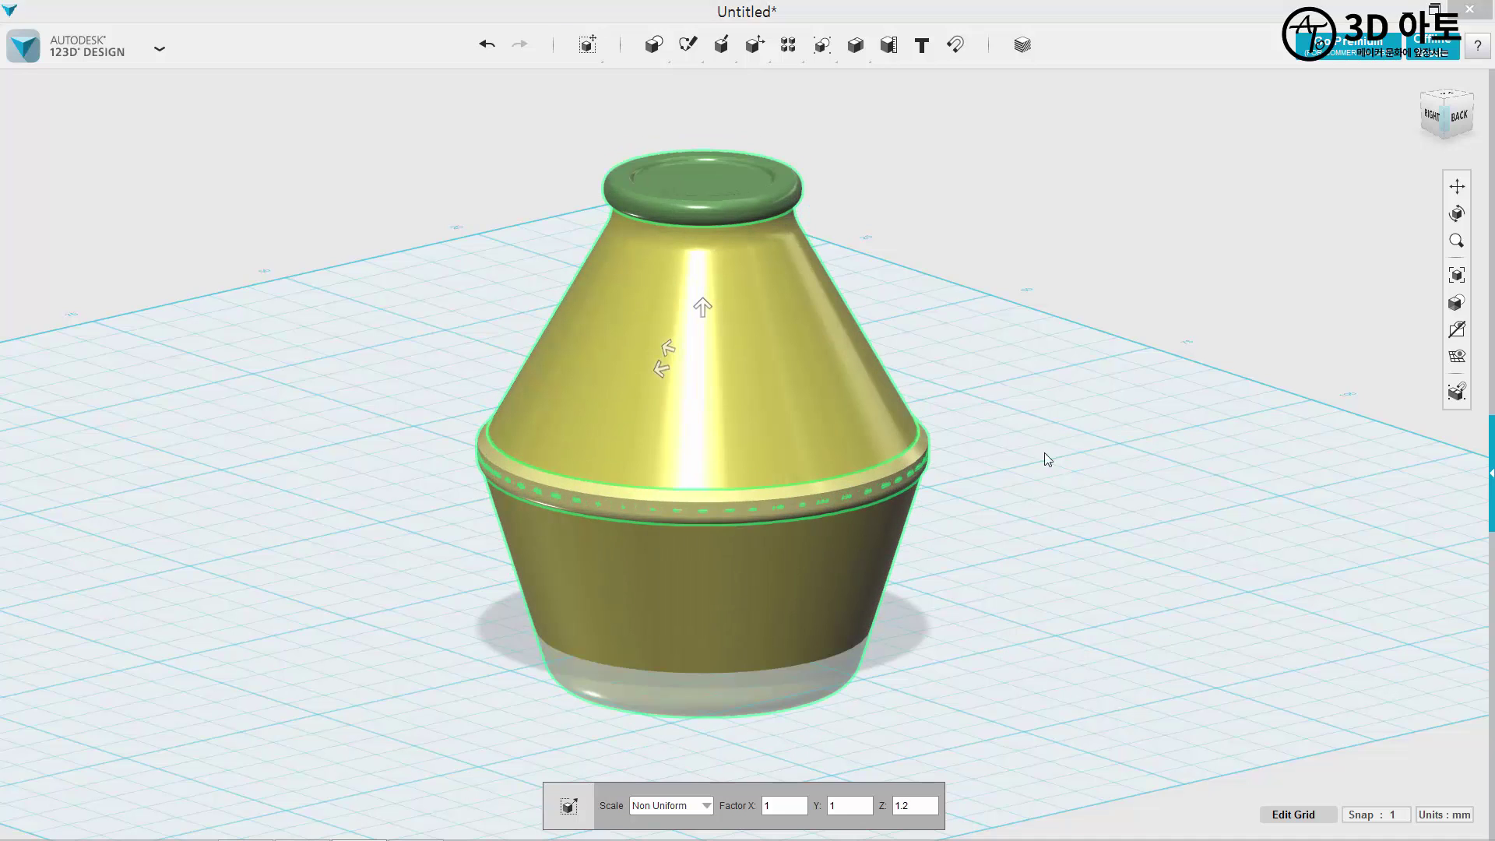
# Drop the stretched vase group so that its base rests on the grid, and deselect it.
pyautogui.moveTo(1042, 499); pyautogui.dragTo(1095, 453, button='middle')
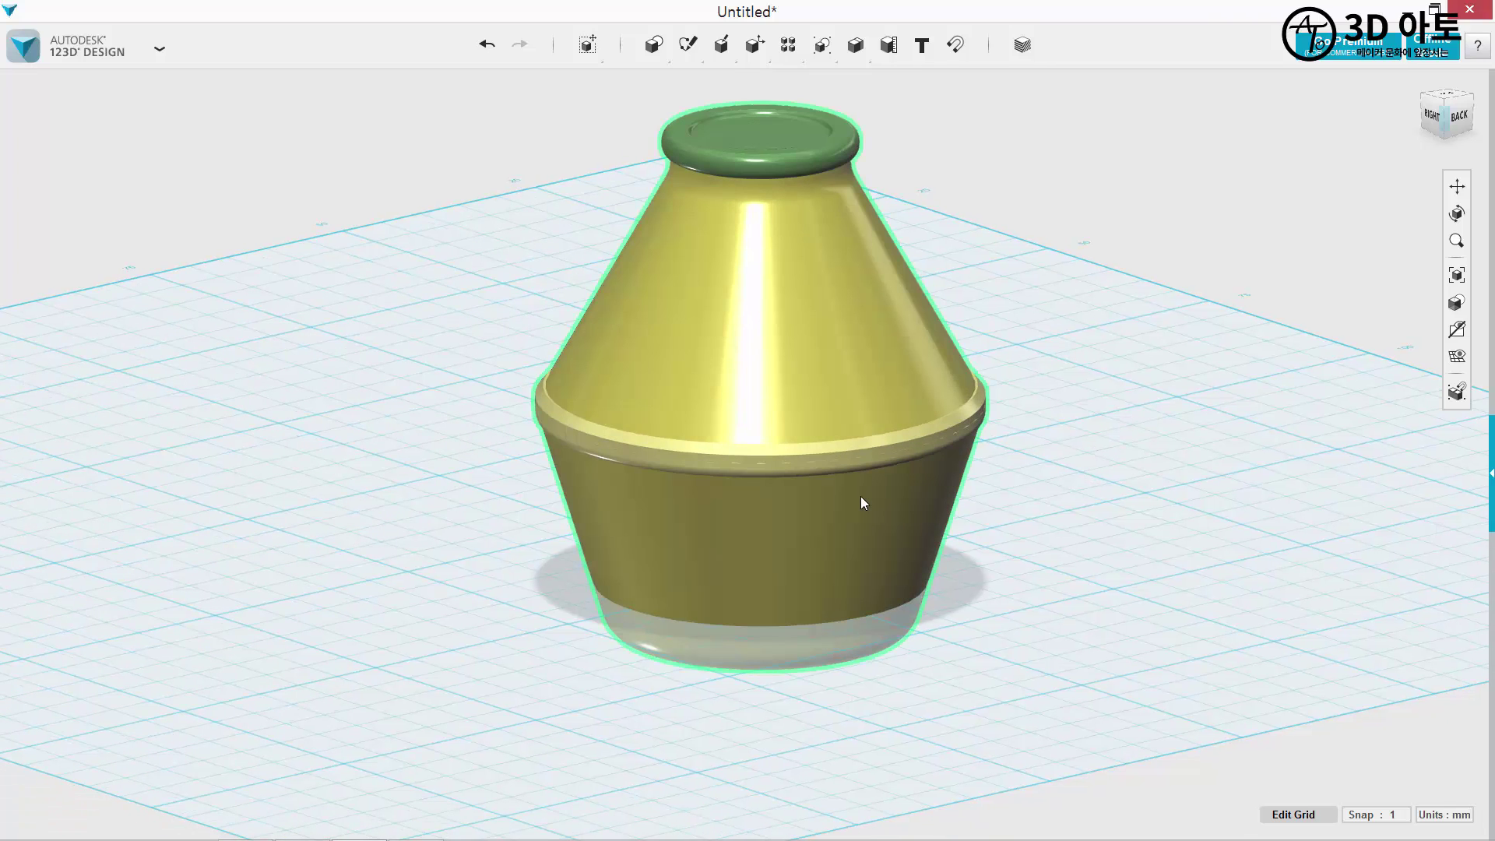
pyautogui.moveTo(889, 665); pyautogui.dragTo(899, 612, button='right')
pyautogui.moveTo(1026, 606); pyautogui.dragTo(1017, 454, button='right')
pyautogui.click(800, 378)
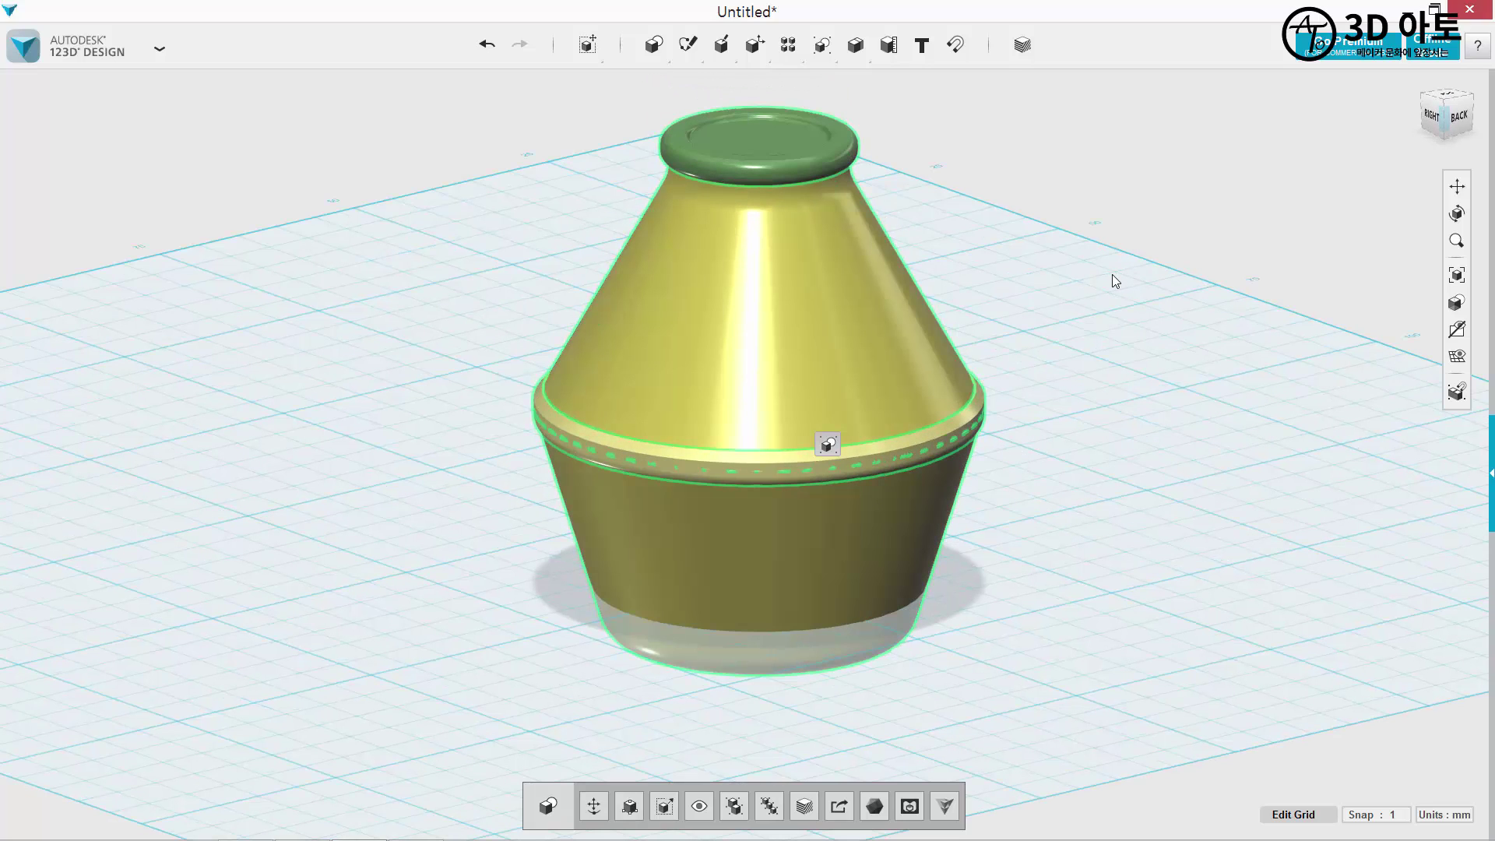
pyautogui.press('d')
pyautogui.click(1083, 455)
pyautogui.moveTo(1124, 384); pyautogui.dragTo(1115, 390, button='right')
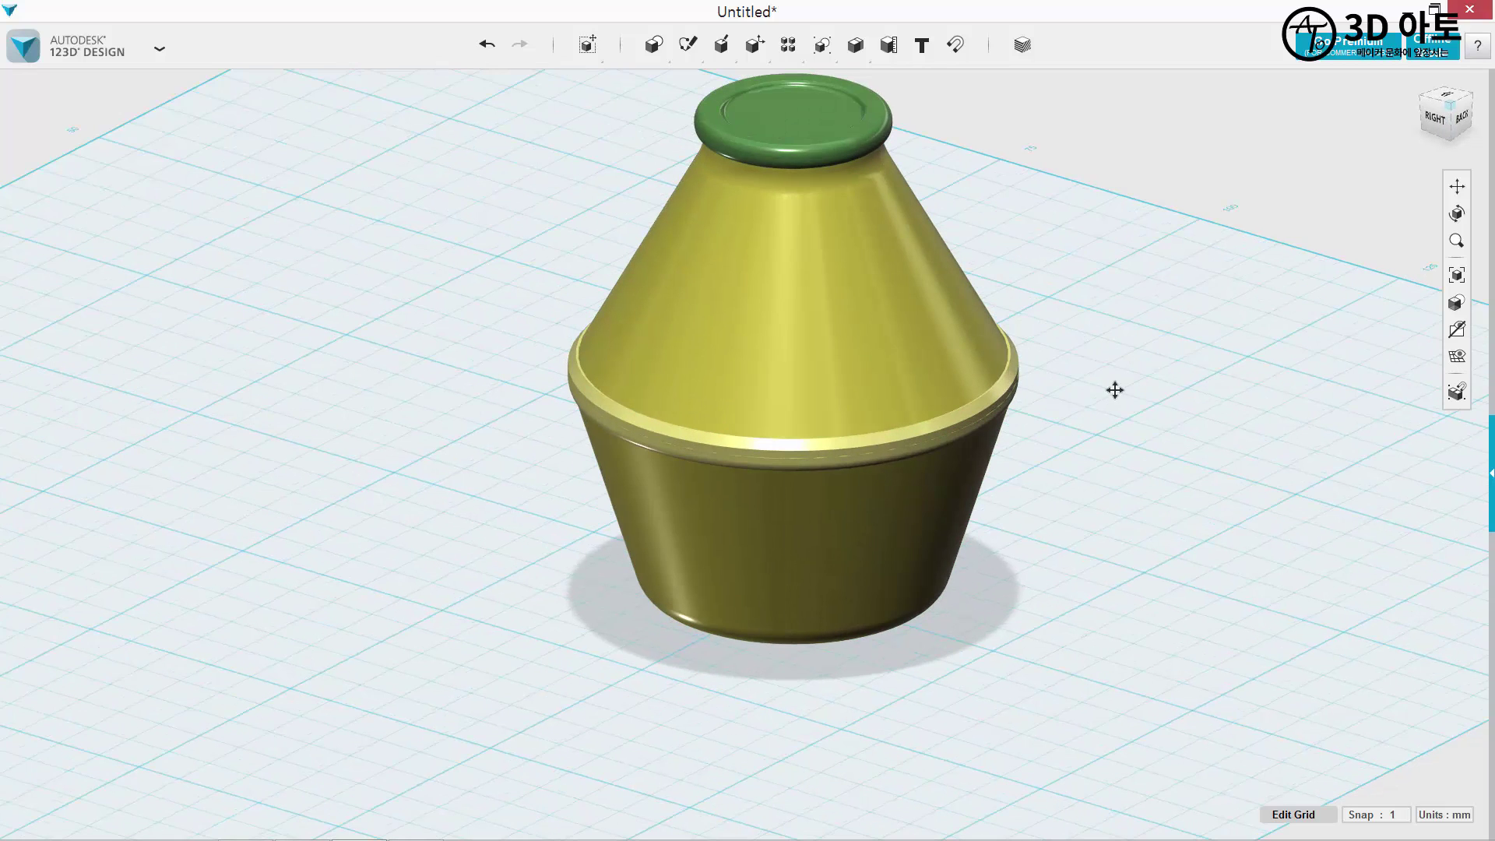
pyautogui.moveTo(1116, 390); pyautogui.dragTo(1087, 389, button='middle')
pyautogui.scroll(-2, 1085, 397)
pyautogui.moveTo(1064, 487); pyautogui.dragTo(1003, 531, button='middle')
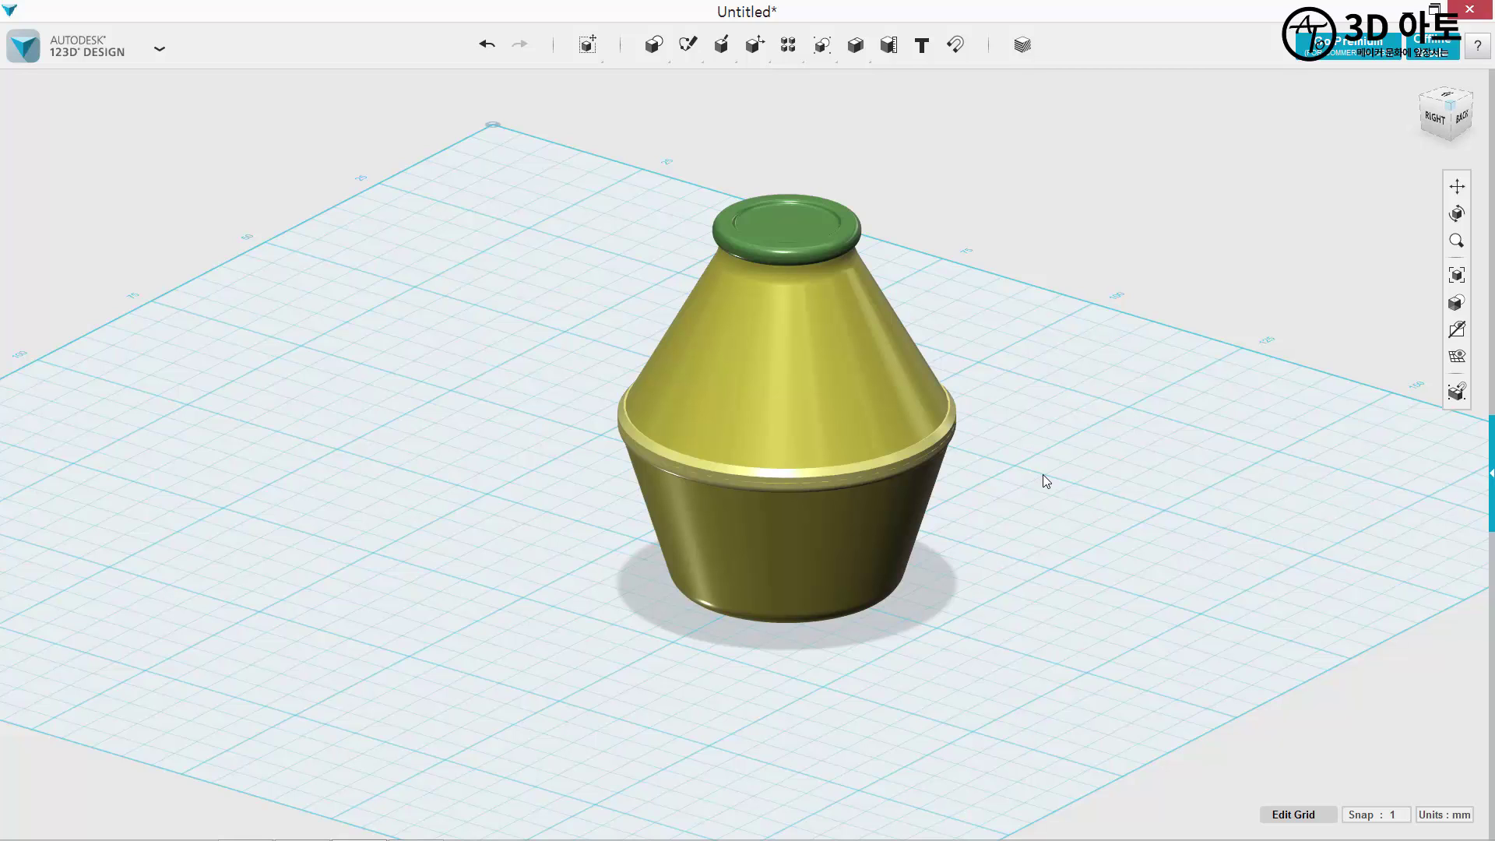
pyautogui.scroll(1, 1035, 260)
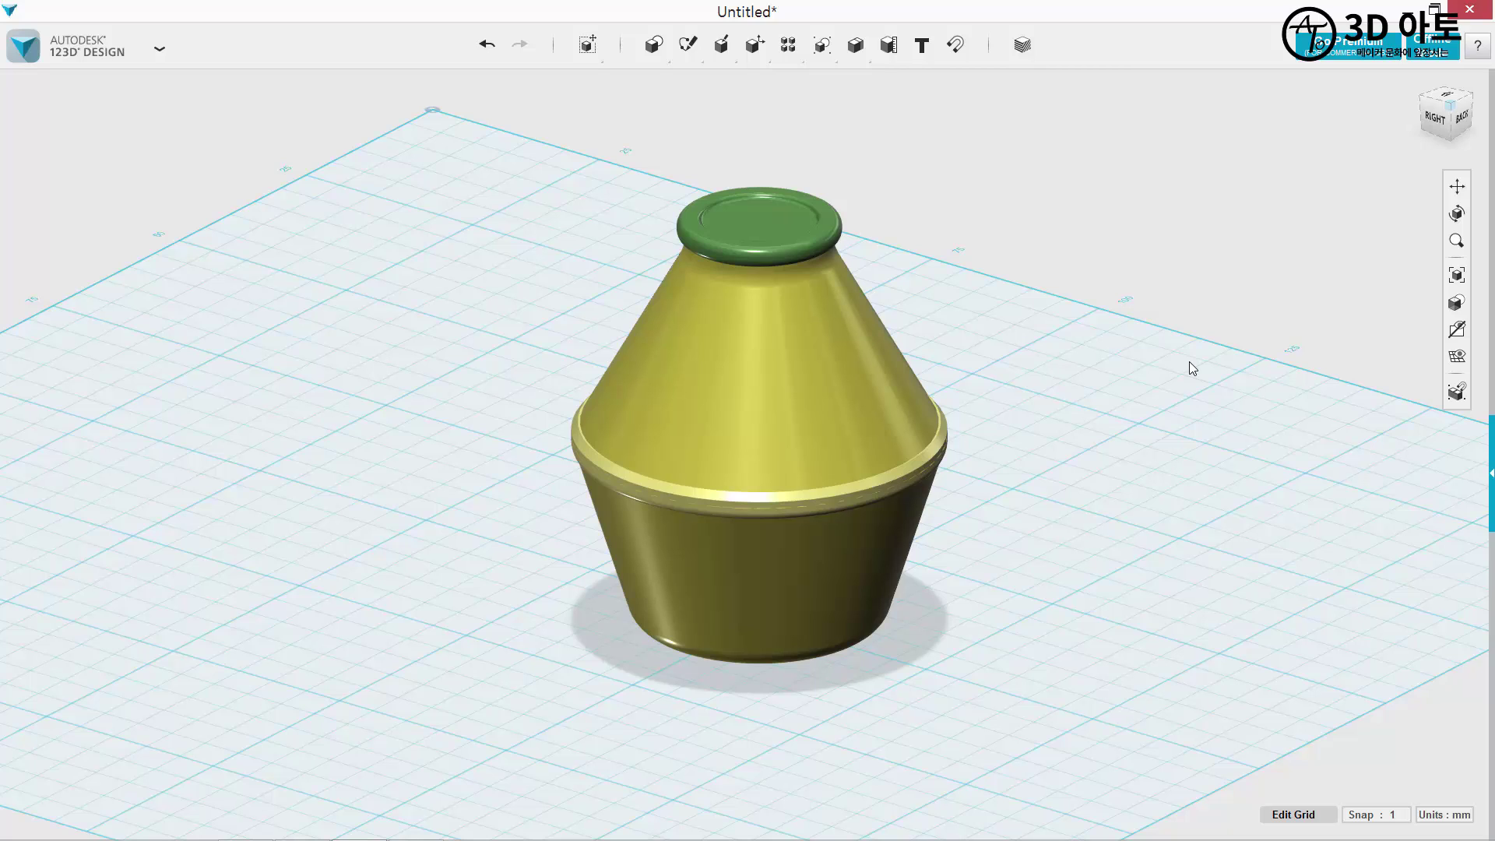
pyautogui.moveTo(1059, 293); pyautogui.dragTo(1004, 296, button='middle')
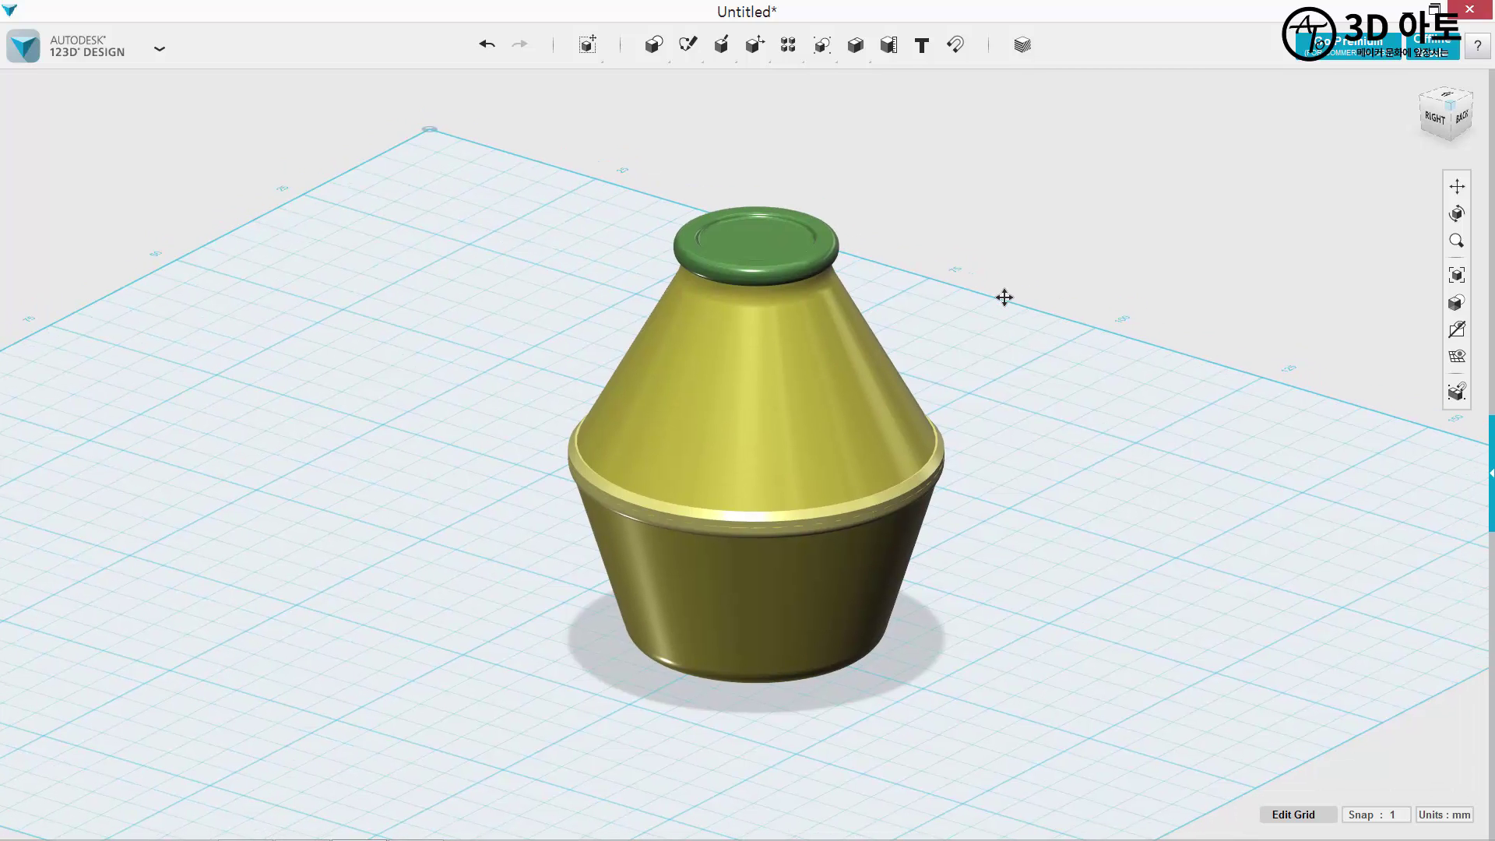